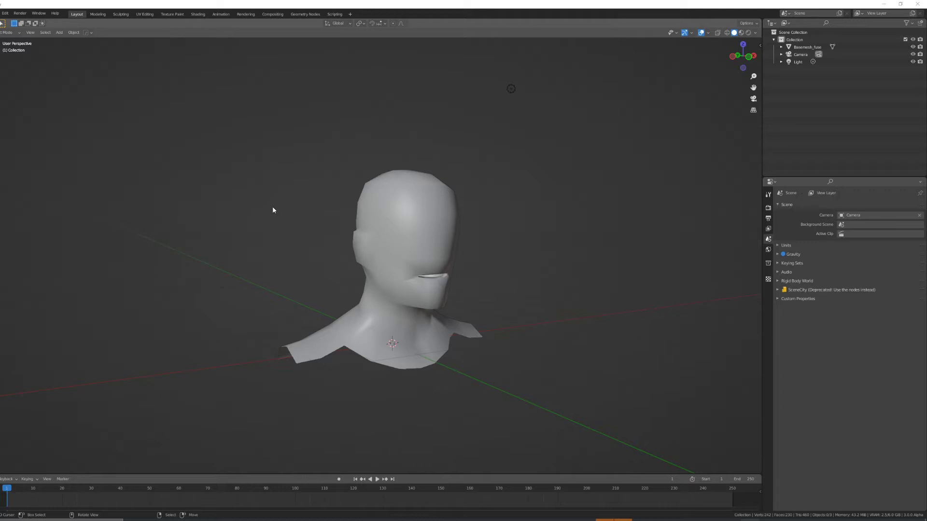
# Add a UV sphere mesh at the world origin of the head bust scene.
pyautogui.moveTo(381, 263); pyautogui.dragTo(335, 252, button='middle')
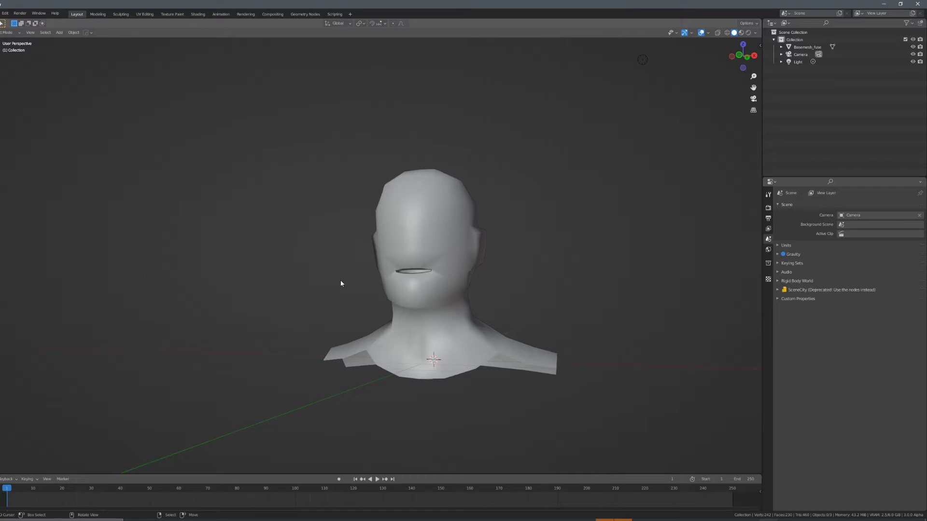
pyautogui.press('KP_1')
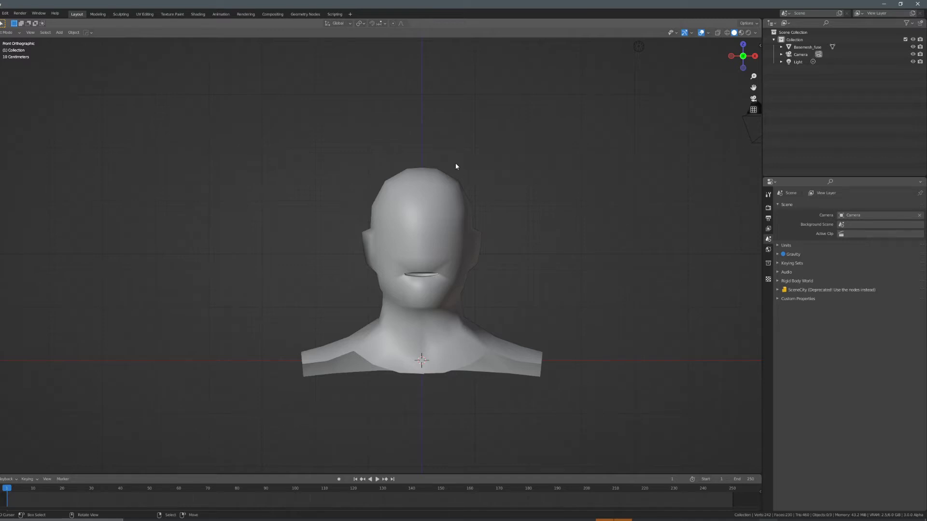
pyautogui.moveTo(424, 173); pyautogui.dragTo(455, 170, button='middle')
pyautogui.hotkey('ctrl', 'a')
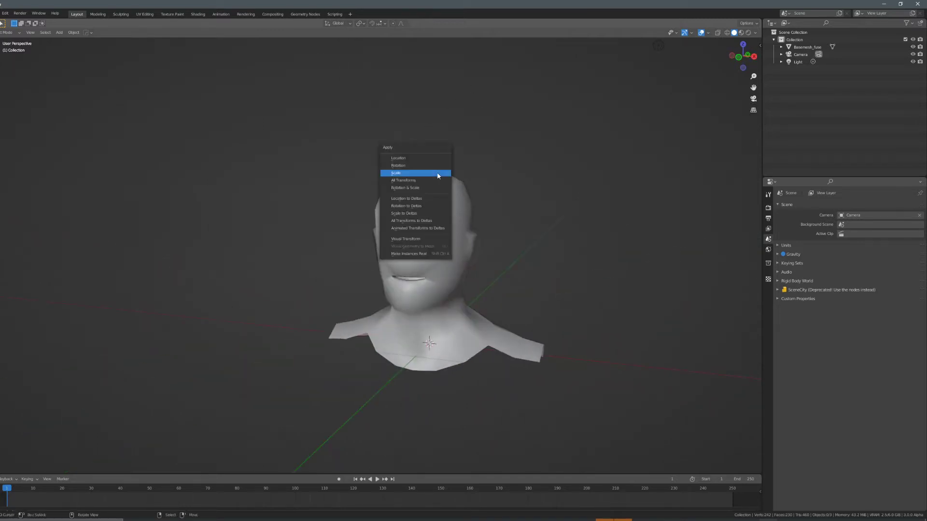
pyautogui.hotkey('shift', 'a')
pyautogui.moveTo(446, 221)
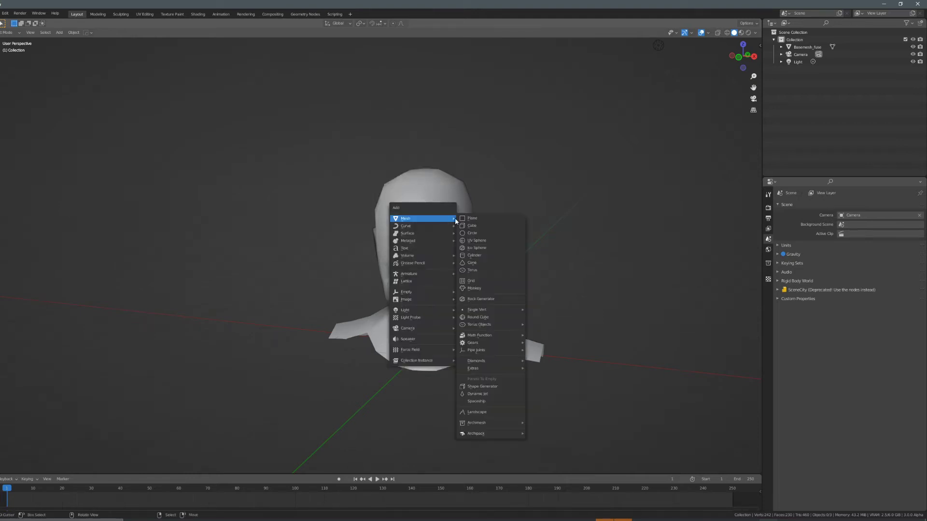
pyautogui.click(479, 242)
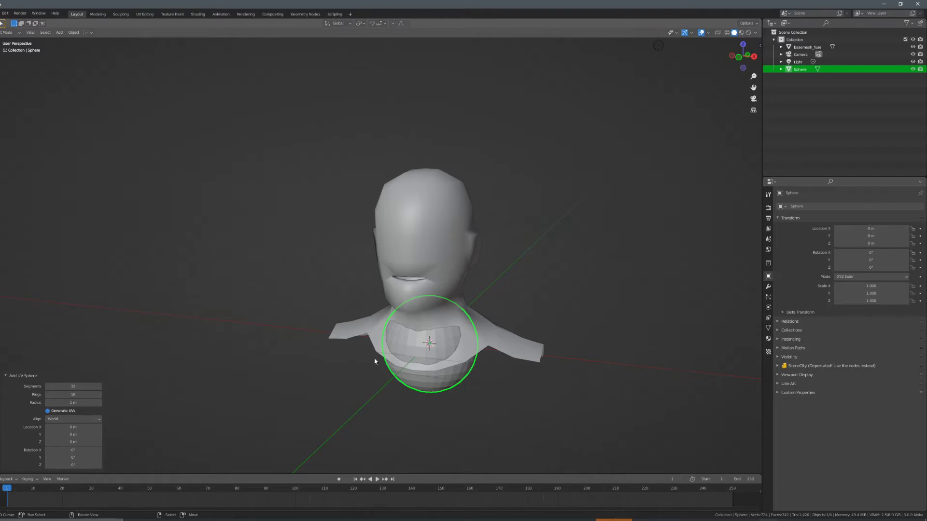
# Try 16, 10 and 20 segments on the new sphere and test moving it vertically beside the head.
pyautogui.click(75, 386)
pyautogui.write('16')
pyautogui.press('Return')
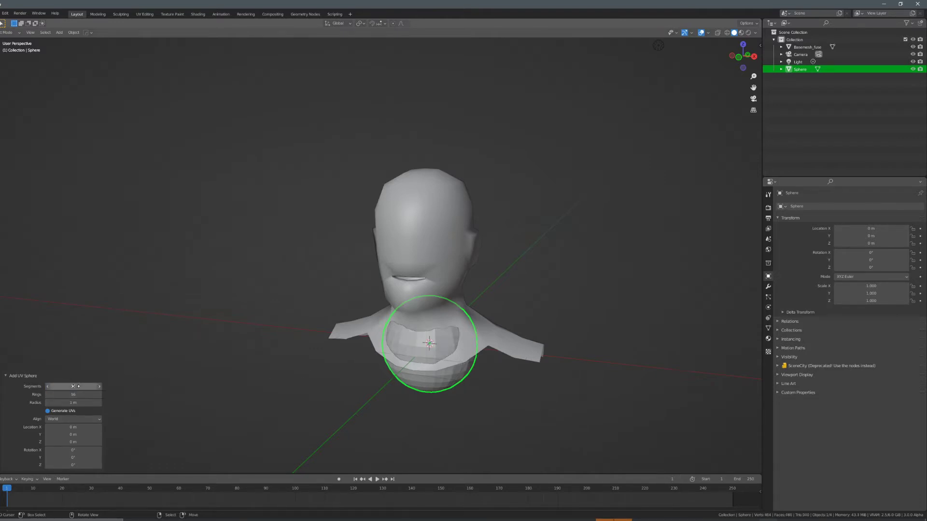
pyautogui.click(76, 387)
pyautogui.write('10')
pyautogui.press('Return')
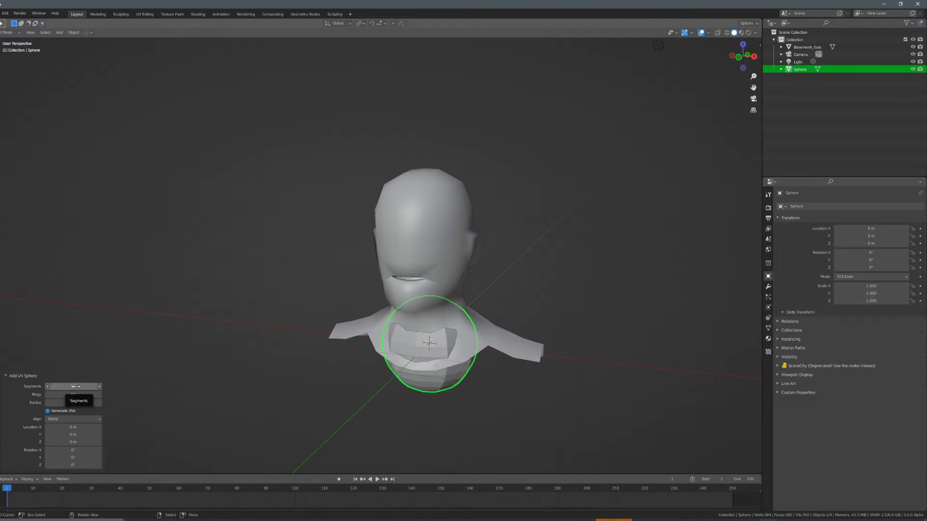
pyautogui.moveTo(76, 386); pyautogui.dragTo(92, 388)
pyautogui.moveTo(339, 336); pyautogui.dragTo(465, 343, button='middle')
pyautogui.press('g')
pyautogui.press('z')
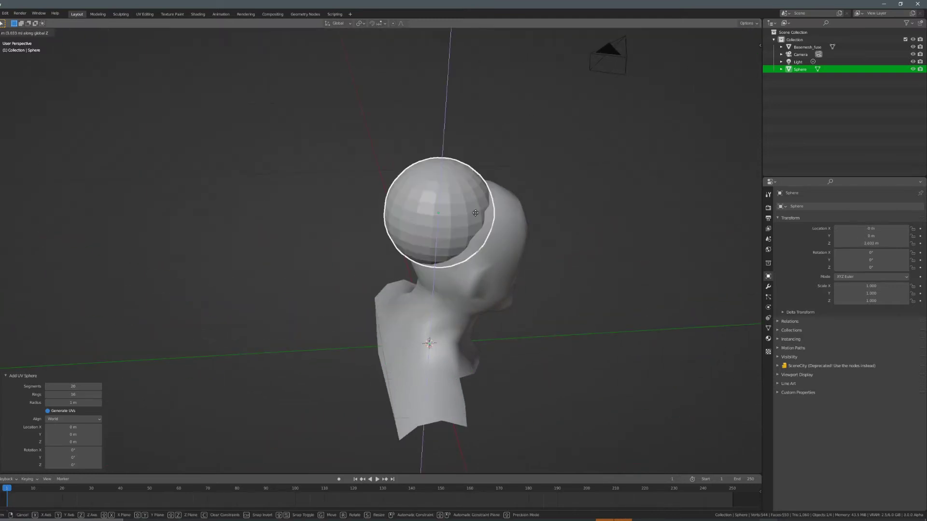
pyautogui.press('Escape')
# Set the UV sphere's segment count to 10.
pyautogui.click(72, 386)
pyautogui.write('10')
pyautogui.press('Return')
pyautogui.moveTo(248, 362); pyautogui.dragTo(514, 369, button='middle')
pyautogui.press('g')
pyautogui.press('z')
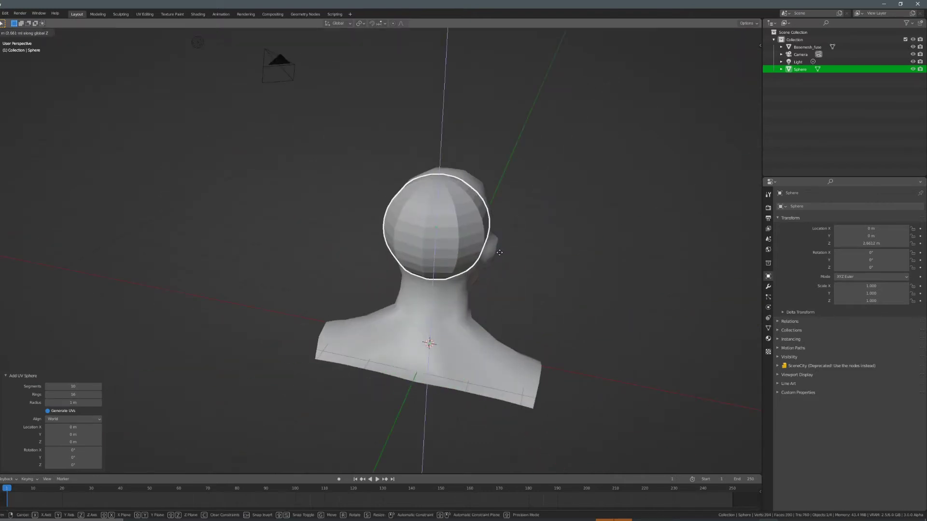
pyautogui.press('Escape')
# Set the UV sphere's ring count to 5.
pyautogui.click(72, 395)
pyautogui.write('5')
pyautogui.press('Return')
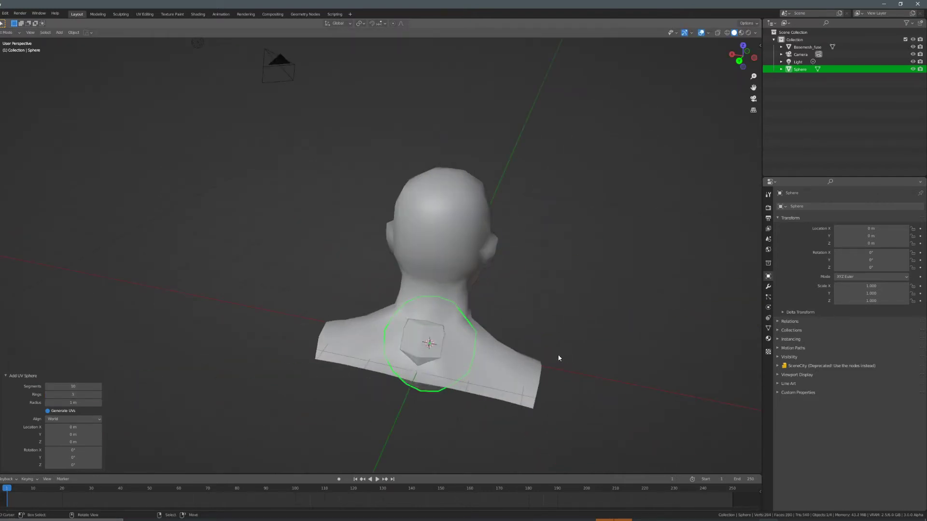
pyautogui.moveTo(558, 358); pyautogui.dragTo(459, 362, button='middle')
pyautogui.press('g')
pyautogui.press('z')
pyautogui.rightClick(456, 196)
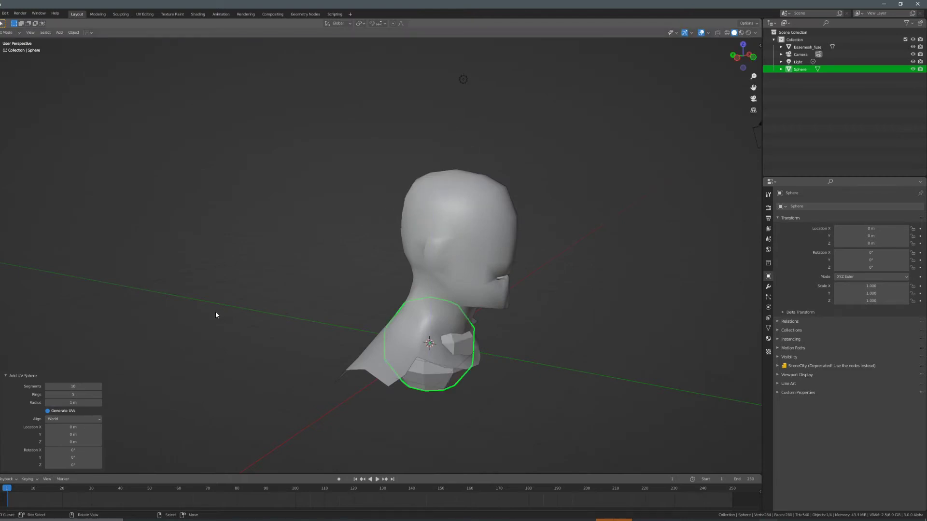
# Raise the sphere along Z to the head and scale it up uniformly to about 1.46.
pyautogui.moveTo(438, 339); pyautogui.dragTo(414, 334, button='middle')
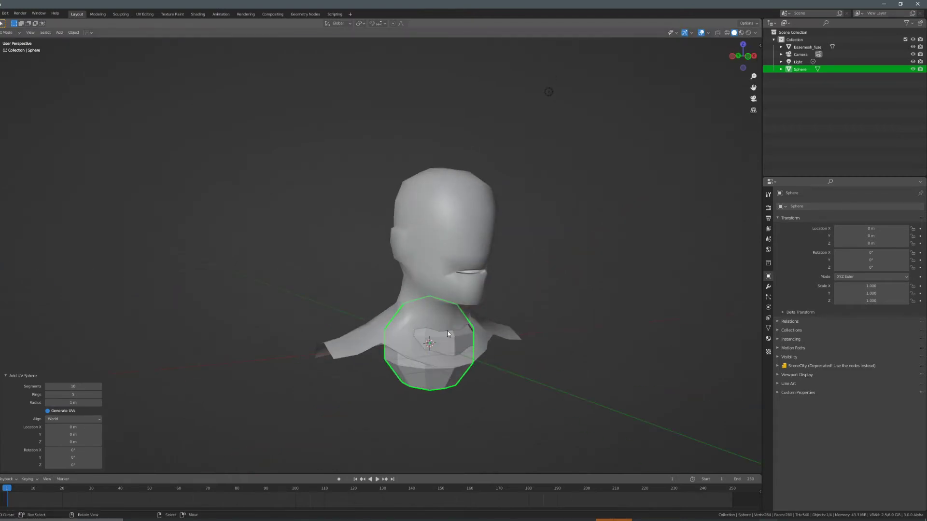
pyautogui.press('g')
pyautogui.press('z')
pyautogui.click(449, 188)
pyautogui.moveTo(449, 188); pyautogui.dragTo(492, 265, button='middle')
pyautogui.press('s')
pyautogui.click(563, 269)
pyautogui.press('KP_1')
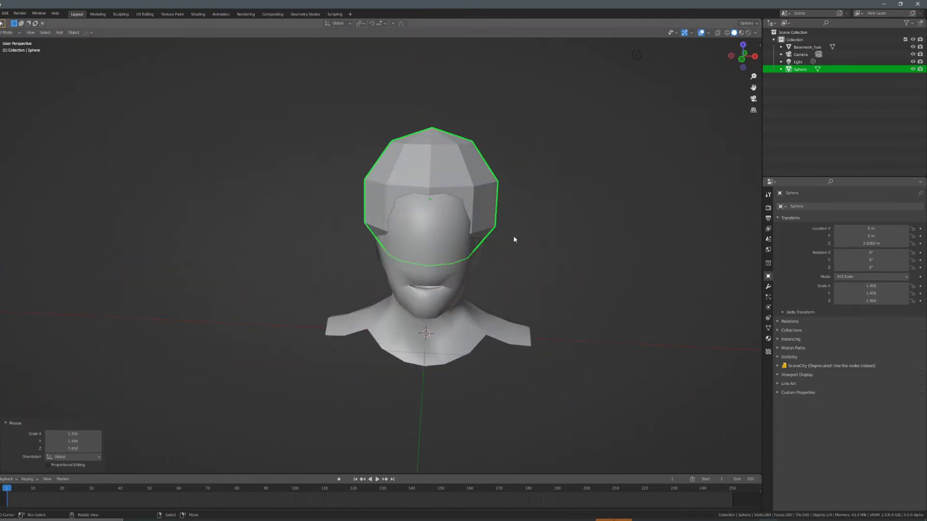
# Reposition the sphere along Z to about 2.5 m so that it encloses the head.
pyautogui.scroll(1, 511, 240)
pyautogui.press('g')
pyautogui.press('z')
pyautogui.click(496, 189)
pyautogui.moveTo(497, 189); pyautogui.dragTo(526, 205, button='middle')
pyautogui.press('Tab')
pyautogui.press('Tab')
pyautogui.moveTo(388, 263); pyautogui.dragTo(409, 256, button='middle')
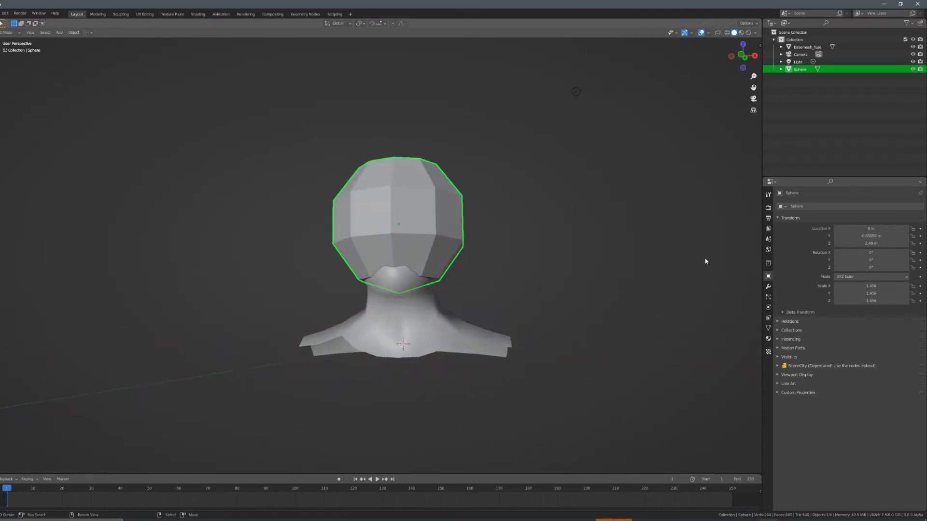
# Add a Mirror modifier to the sphere on the X axis with Bisect enabled on X.
pyautogui.click(768, 338)
pyautogui.click(768, 286)
pyautogui.click(806, 205)
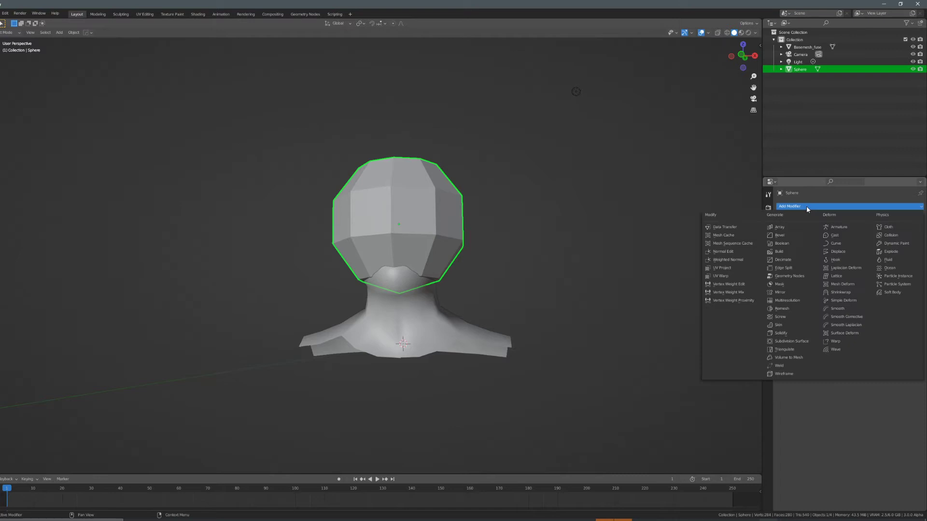
pyautogui.click(790, 292)
pyautogui.click(847, 255)
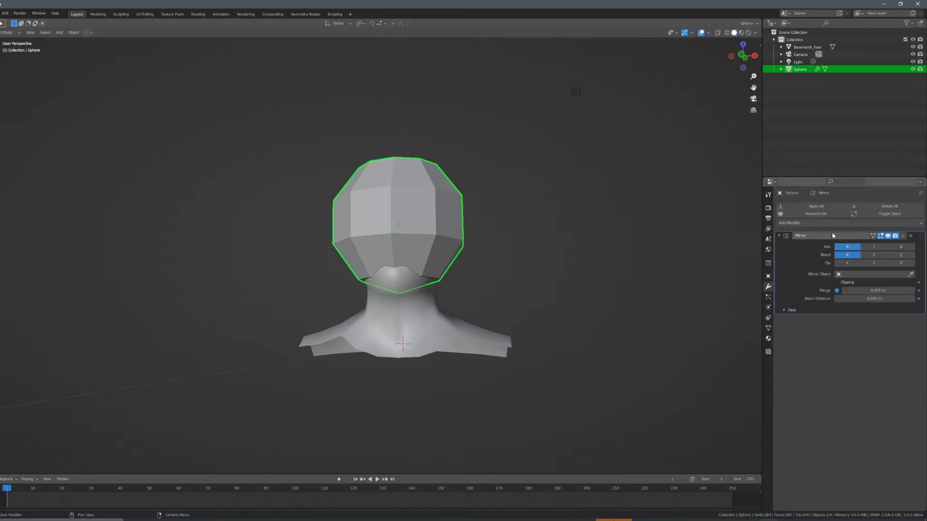
# Add a Solidify modifier to the sphere with a thickness of -0.13 m.
pyautogui.click(792, 223)
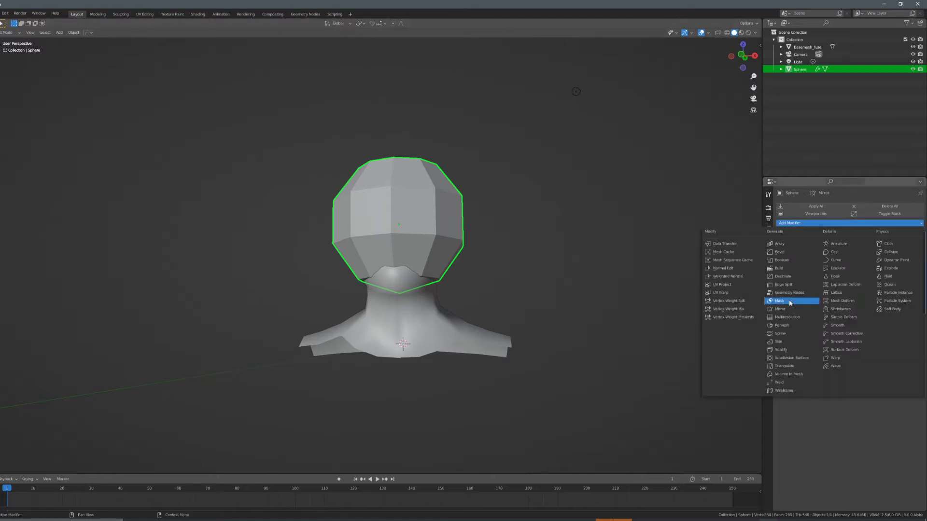
pyautogui.click(791, 349)
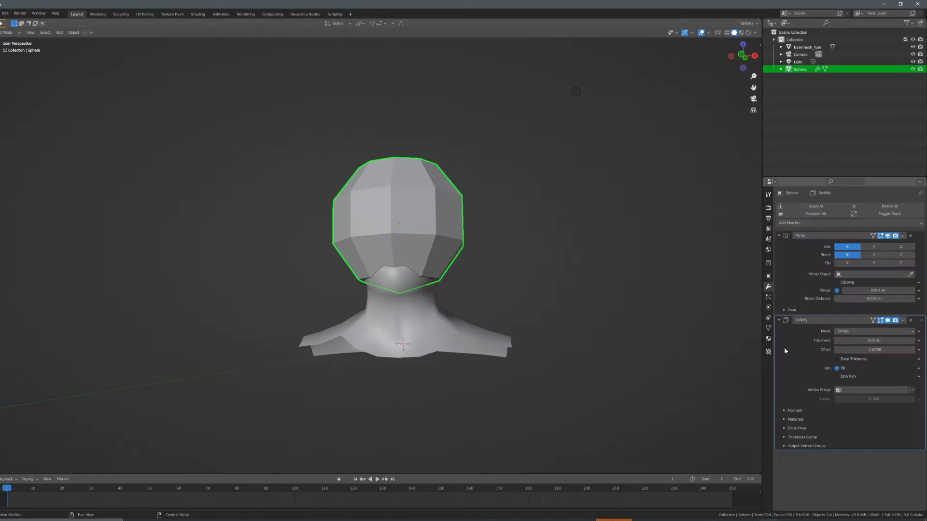
pyautogui.moveTo(874, 340); pyautogui.dragTo(484, 307)
pyautogui.moveTo(484, 307); pyautogui.dragTo(466, 249, button='middle')
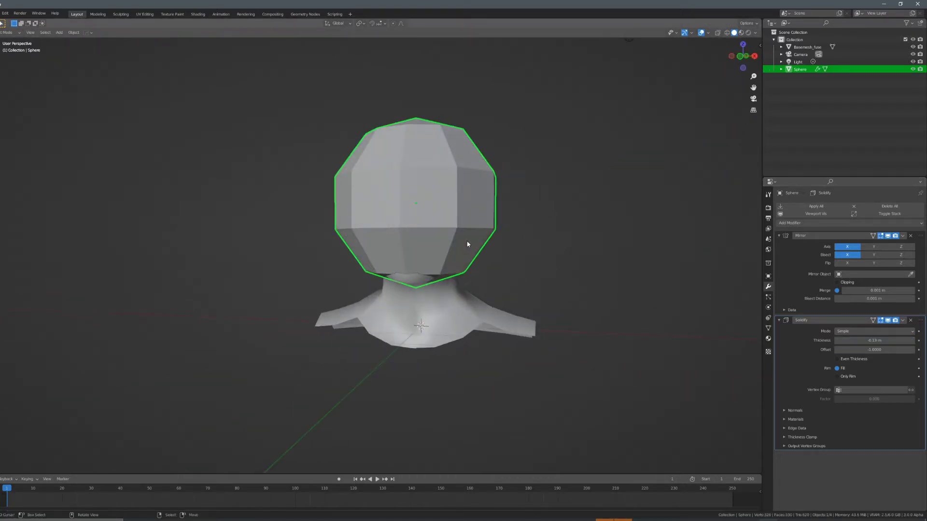
pyautogui.press('KP_1')
# Enable Clipping in the sphere's Mirror modifier.
pyautogui.click(836, 282)
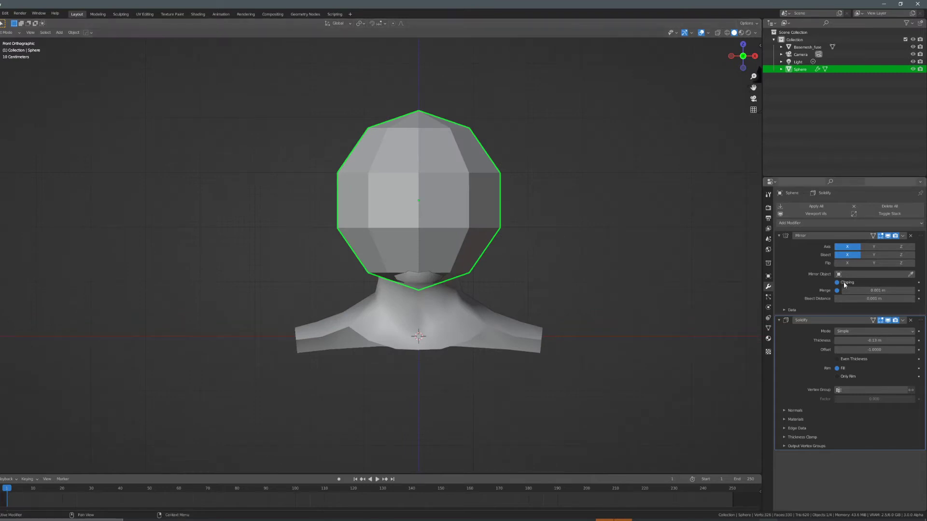
pyautogui.press('Tab')
pyautogui.press('Tab')
pyautogui.moveTo(431, 168); pyautogui.dragTo(502, 138, button='middle')
pyautogui.click(411, 160)
pyautogui.click(412, 159)
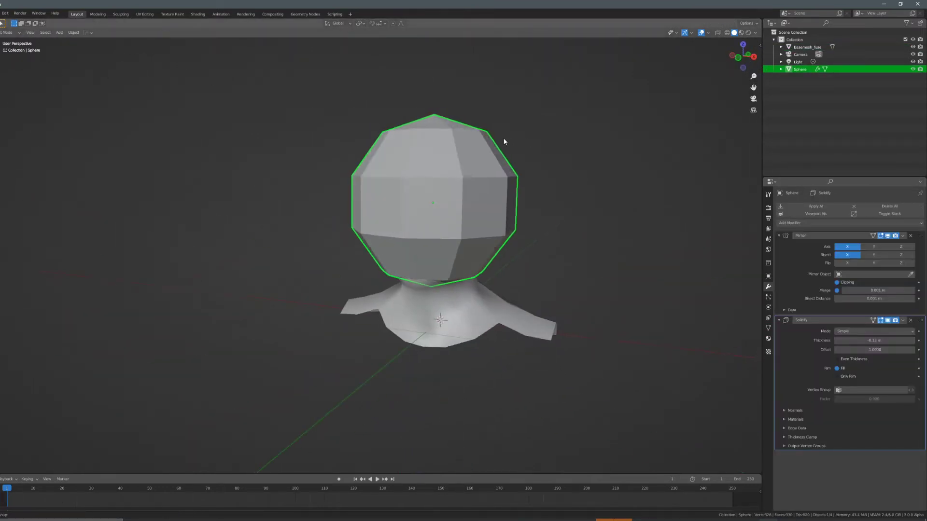
# Disable the Solidify modifier's display in the viewport and in renders, and edit the sphere mesh from the front view.
pyautogui.press('KP_1')
pyautogui.press('Tab')
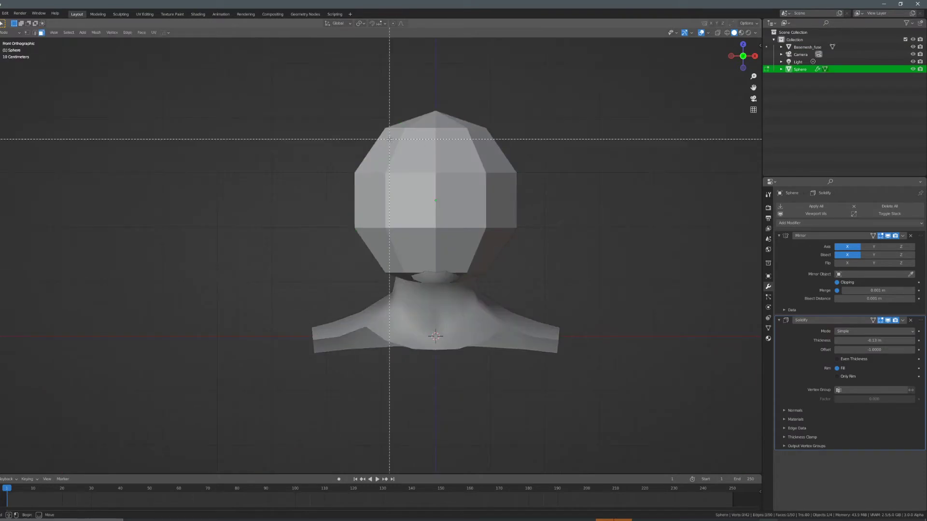
pyautogui.click(895, 321)
pyautogui.click(887, 320)
pyautogui.press('Tab')
pyautogui.press('Tab')
# In wireframe front view, select the negative X half of the sphere and delete its faces.
pyautogui.click(493, 200)
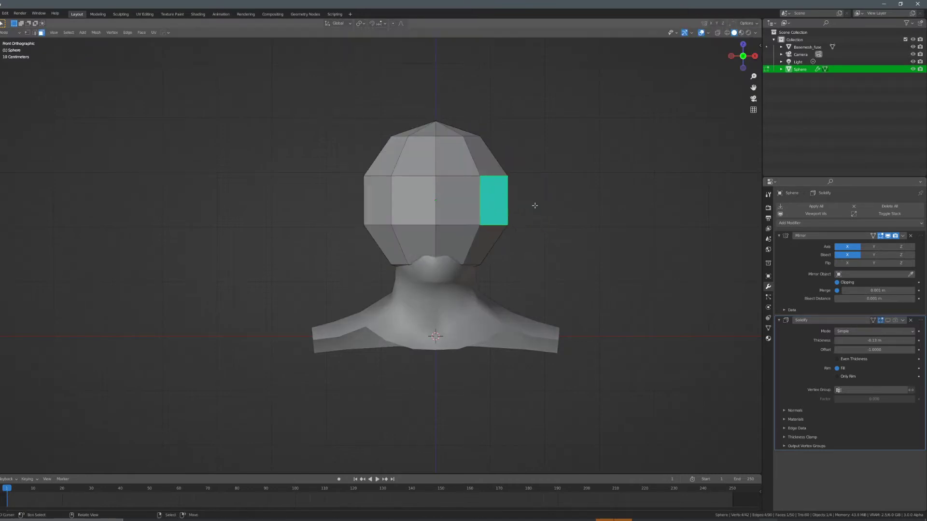
pyautogui.click(364, 140)
pyautogui.hotkey('shift', 'z')
pyautogui.press('b')
pyautogui.moveTo(331, 56)
pyautogui.mouseDown()
pyautogui.moveTo(378, 256)
pyautogui.moveTo(428, 298)
pyautogui.mouseUp()
pyautogui.press('x')
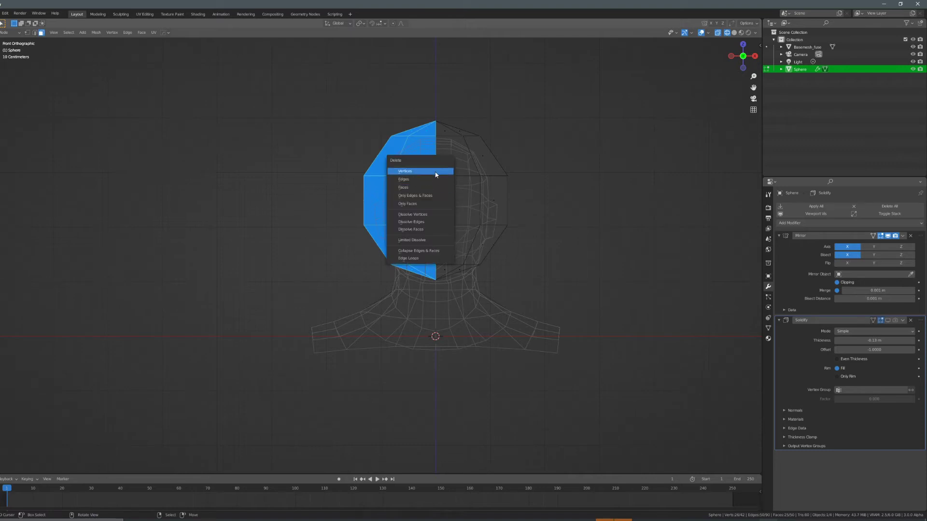
pyautogui.click(435, 171)
pyautogui.hotkey('ctrl', 'z')
pyautogui.press('x')
pyautogui.click(422, 187)
# Delete the bottom cap of the remaining half sphere and return to Object Mode.
pyautogui.keyDown('shift'); pyautogui.moveTo(464, 249); pyautogui.dragTo(428, 190, button='middle'); pyautogui.keyUp('shift')
pyautogui.scroll(4, 433, 189)
pyautogui.moveTo(391, 160); pyautogui.dragTo(461, 197)
pyautogui.press('x')
pyautogui.click(489, 187)
pyautogui.scroll(-4, 488, 188)
pyautogui.press('Tab')
pyautogui.moveTo(481, 173); pyautogui.dragTo(468, 177, button='middle')
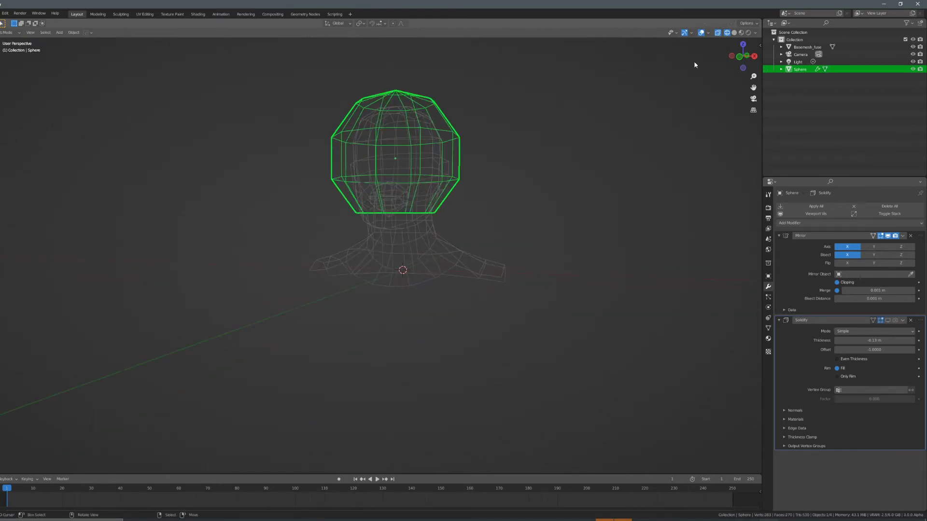
# Return to solid shading and delete the lowest ring of faces around the sphere.
pyautogui.click(733, 33)
pyautogui.moveTo(483, 115)
pyautogui.mouseDown(button='middle')
pyautogui.moveTo(463, 112)
pyautogui.moveTo(533, 121)
pyautogui.moveTo(504, 128)
pyautogui.moveTo(492, 153)
pyautogui.moveTo(499, 164)
pyautogui.moveTo(472, 185)
pyautogui.moveTo(487, 183)
pyautogui.moveTo(351, 160)
pyautogui.moveTo(424, 188)
pyautogui.moveTo(482, 155)
pyautogui.moveTo(463, 217)
pyautogui.moveTo(484, 225)
pyautogui.moveTo(447, 203)
pyautogui.moveTo(424, 208)
pyautogui.moveTo(403, 151)
pyautogui.moveTo(408, 217)
pyautogui.moveTo(390, 223)
pyautogui.moveTo(399, 211)
pyautogui.moveTo(519, 208)
pyautogui.moveTo(376, 243)
pyautogui.mouseUp(button='middle')
pyautogui.press('Tab')
pyautogui.keyDown('alt'); pyautogui.click(455, 190); pyautogui.keyUp('alt')
pyautogui.press('x')
pyautogui.click(486, 180)
# Switch the mesh selection mode to edges.
pyautogui.scroll(3, 448, 203)
pyautogui.rightClick(389, 225)
pyautogui.hotkey('ctrl', 'Tab')
pyautogui.click(404, 165)
pyautogui.press('a')
pyautogui.hotkey('ctrl', 'Tab')
pyautogui.click(387, 219)
# Move the dome's open bottom edge loop down about 1.1 m along Z to extend the walls over the face.
pyautogui.keyDown('alt'); pyautogui.rightClick(381, 234); pyautogui.keyUp('alt')
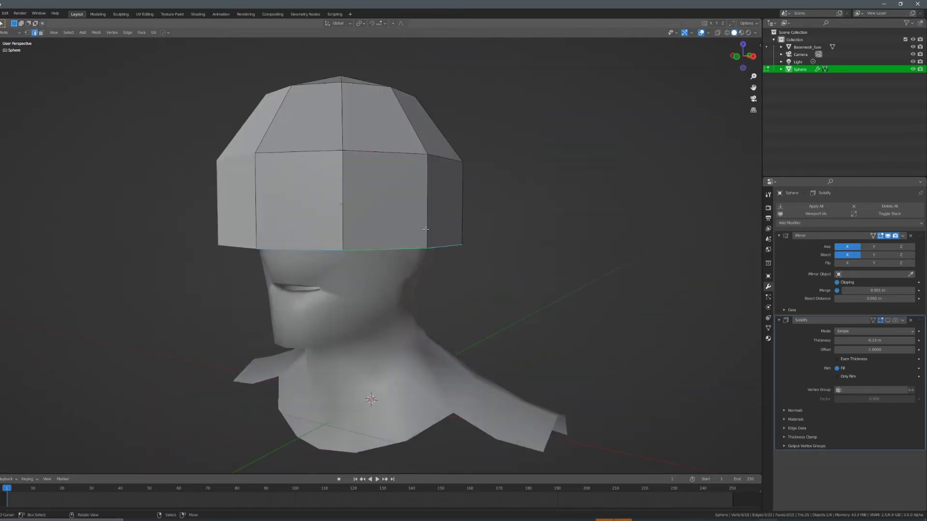
pyautogui.press('a')
pyautogui.scroll(3, 370, 248)
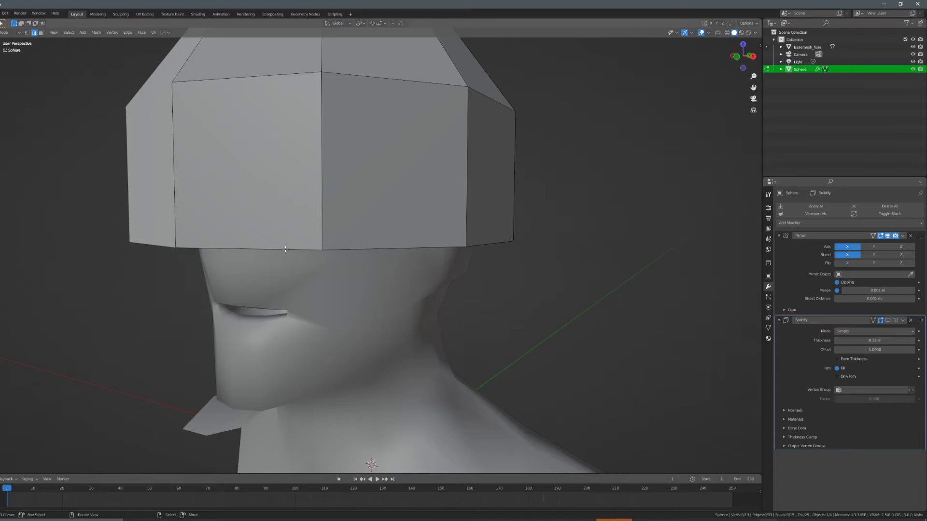
pyautogui.keyDown('alt'); pyautogui.click(285, 249); pyautogui.keyUp('alt')
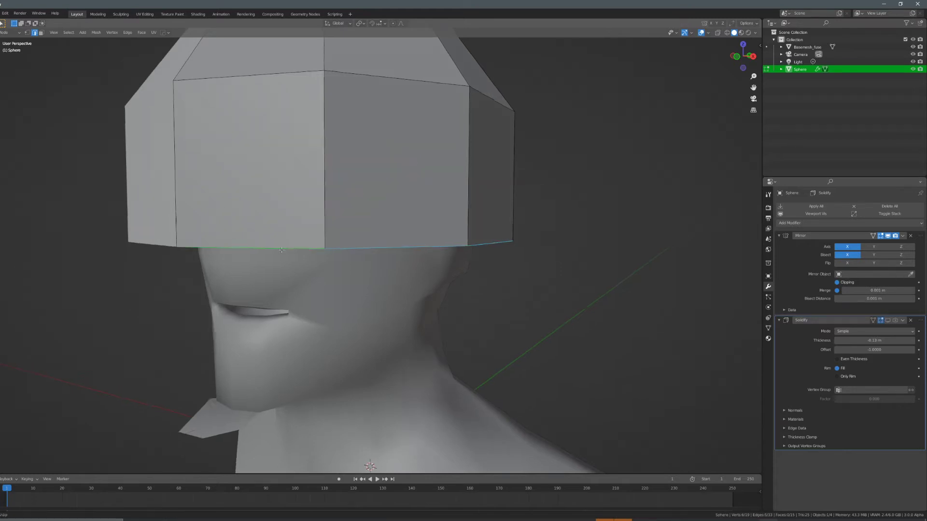
pyautogui.scroll(-3, 392, 210)
pyautogui.press('g')
pyautogui.press('z')
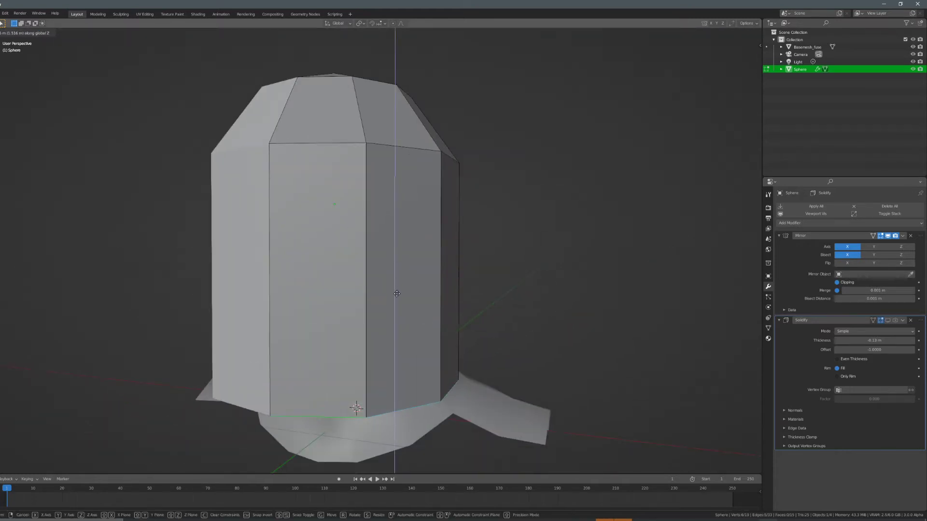
pyautogui.click(454, 263)
pyautogui.moveTo(454, 263); pyautogui.dragTo(484, 253, button='middle')
pyautogui.press('KP_1')
pyautogui.scroll(-4, 449, 250)
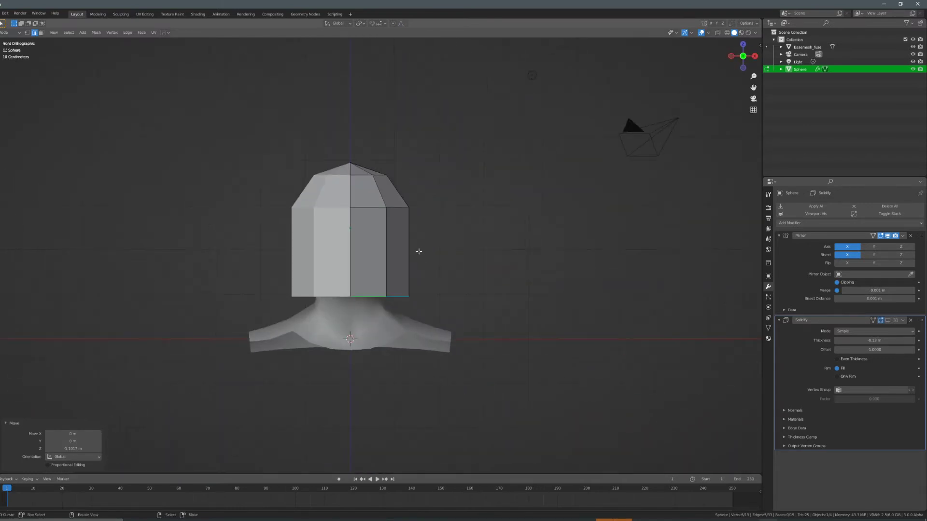
# Lower the bottom edge loop slightly farther along Z and tilt it about 22° around the X axis.
pyautogui.press('g')
pyautogui.press('z')
pyautogui.click(406, 259)
pyautogui.moveTo(406, 259); pyautogui.dragTo(488, 238, button='middle')
pyautogui.press('r')
pyautogui.press('x')
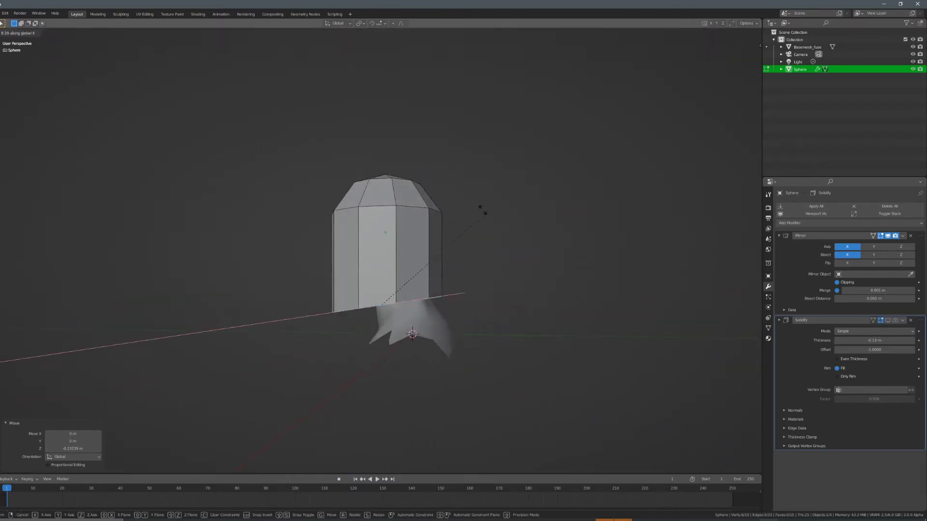
pyautogui.click(380, 240)
pyautogui.moveTo(380, 239); pyautogui.dragTo(455, 238, button='middle')
pyautogui.scroll(2, 437, 261)
pyautogui.press('KP_1')
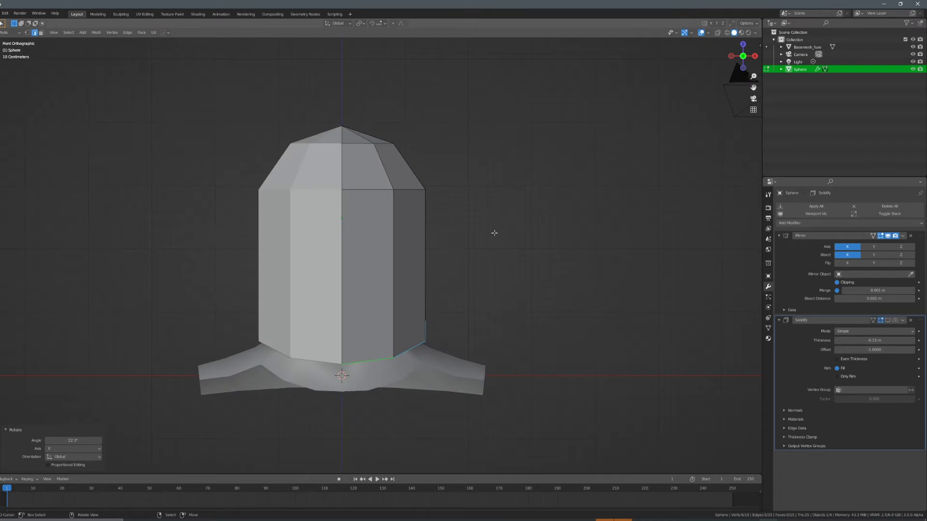
# Show the scene in wireframe and raise the whole helmet shell about 0.16 m along Z in Object Mode.
pyautogui.click(717, 32)
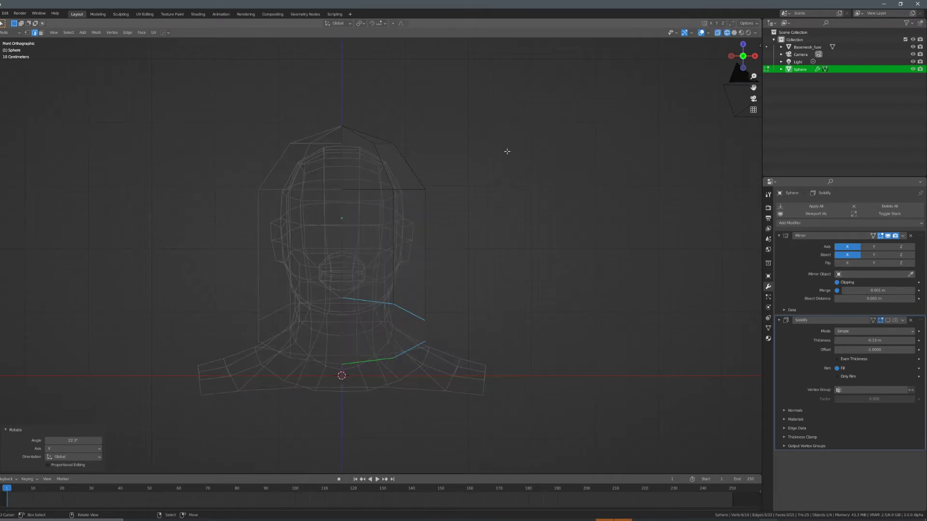
pyautogui.press('Tab')
pyautogui.press('g')
pyautogui.press('z')
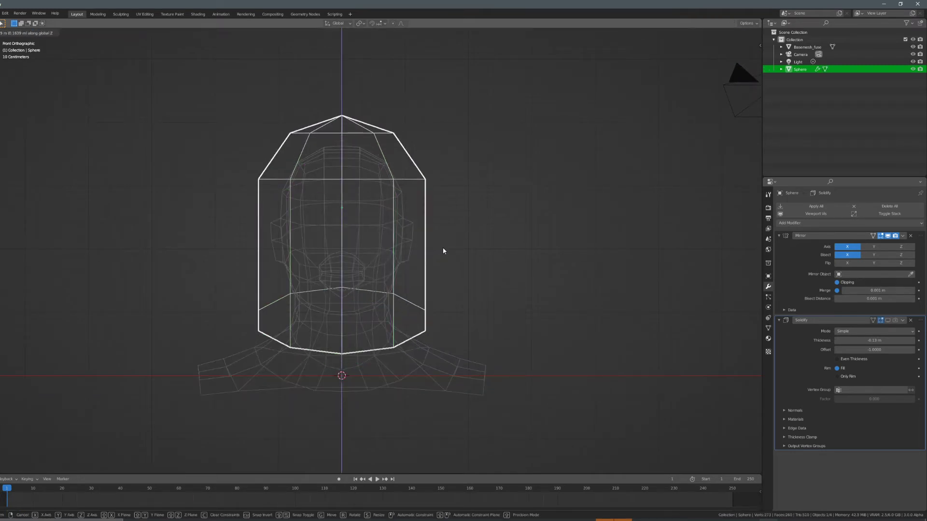
pyautogui.click(474, 239)
pyautogui.moveTo(334, 251); pyautogui.dragTo(439, 231, button='middle')
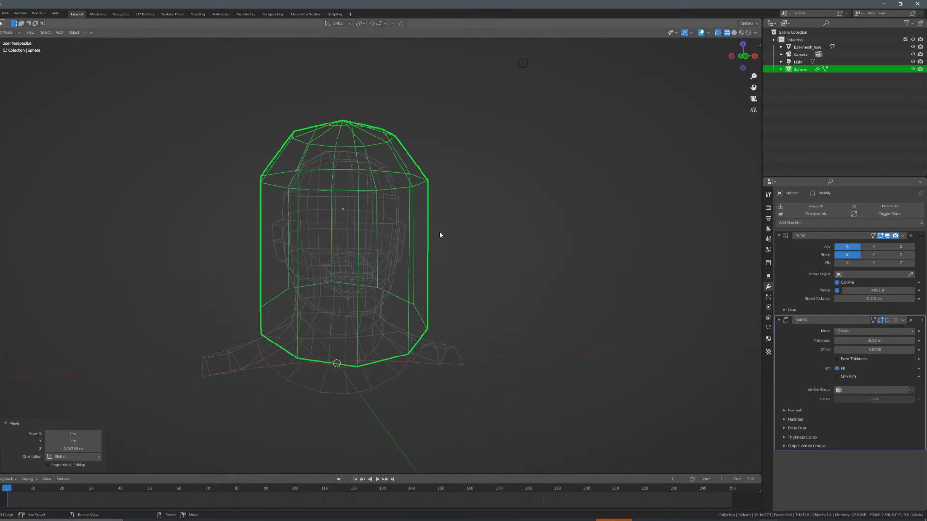
# Scale the whole helmet shell down uniformly to about 0.88 so it fits closer around the head.
pyautogui.press('KP_1')
pyautogui.press('s')
pyautogui.click(465, 227)
pyautogui.moveTo(466, 228); pyautogui.dragTo(428, 240, button='middle')
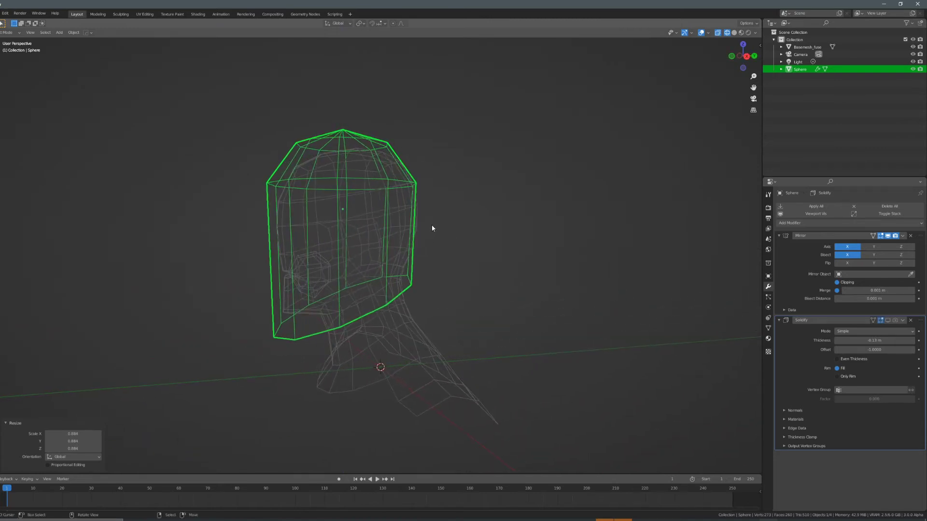
# Stretch the helmet shell to about 1.1 along Z and scale it up uniformly by about 1.07.
pyautogui.press('KP_3')
pyautogui.press('s')
pyautogui.press('Escape')
pyautogui.press('s')
pyautogui.press('z')
pyautogui.click(466, 178)
pyautogui.press('s')
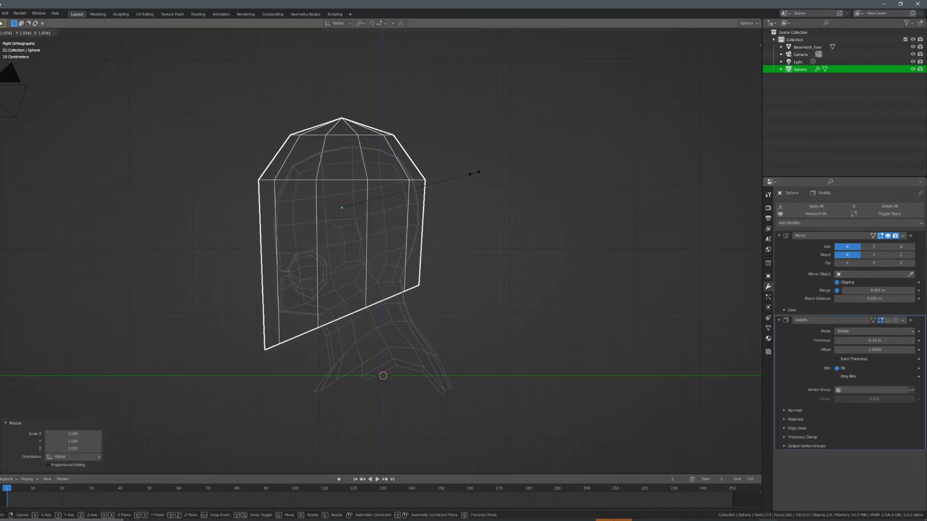
pyautogui.click(479, 171)
# Shift the helmet shell slightly along Y so it sits centred over the head in side profile.
pyautogui.press('g')
pyautogui.press('y')
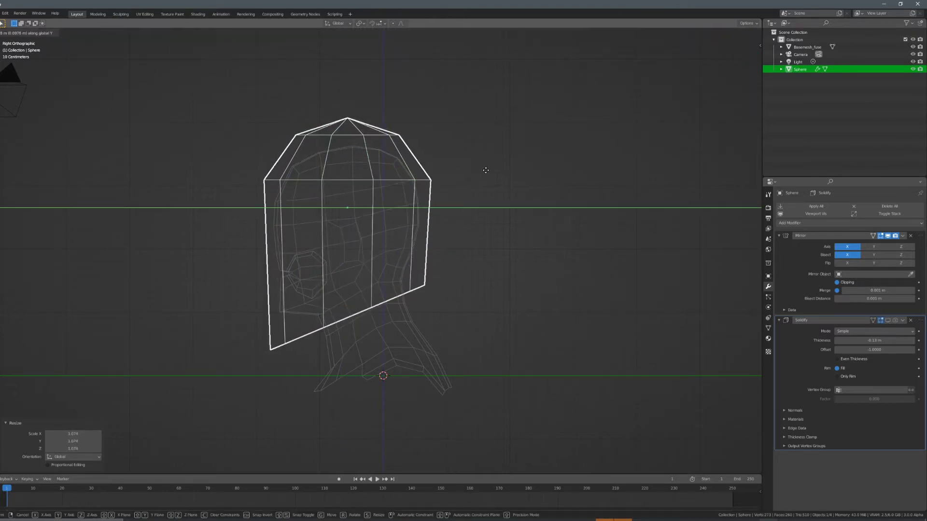
pyautogui.click(412, 203)
pyautogui.moveTo(413, 202); pyautogui.dragTo(480, 193, button='middle')
pyautogui.moveTo(475, 199); pyautogui.dragTo(358, 202, button='middle')
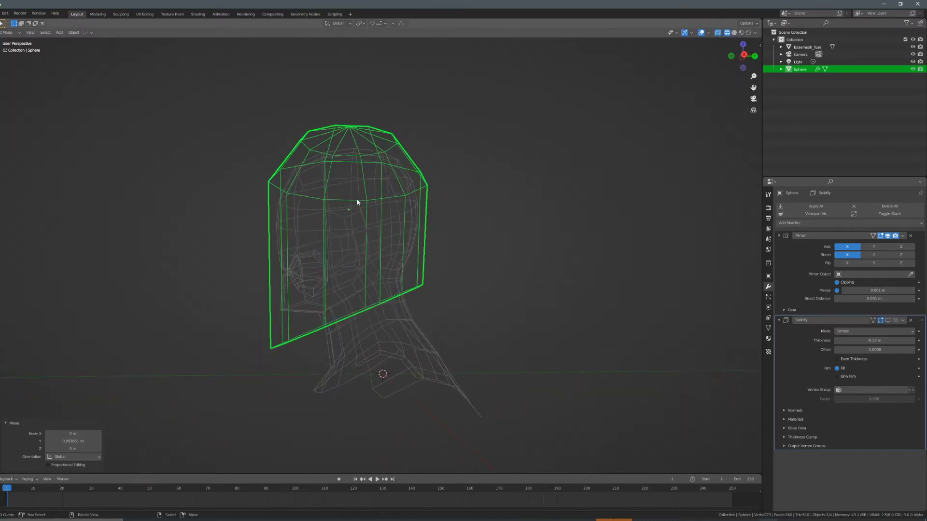
# Display the scene in solid shading and inspect the helmet's fit from the side and front.
pyautogui.click(733, 32)
pyautogui.moveTo(615, 110); pyautogui.dragTo(552, 145, button='middle')
pyautogui.moveTo(428, 242)
pyautogui.mouseDown(button='middle')
pyautogui.moveTo(343, 280)
pyautogui.moveTo(368, 271)
pyautogui.moveTo(368, 279)
pyautogui.moveTo(377, 261)
pyautogui.mouseUp(button='middle')
pyautogui.scroll(2, 378, 261)
pyautogui.press('KP_1')
pyautogui.scroll(-3, 383, 234)
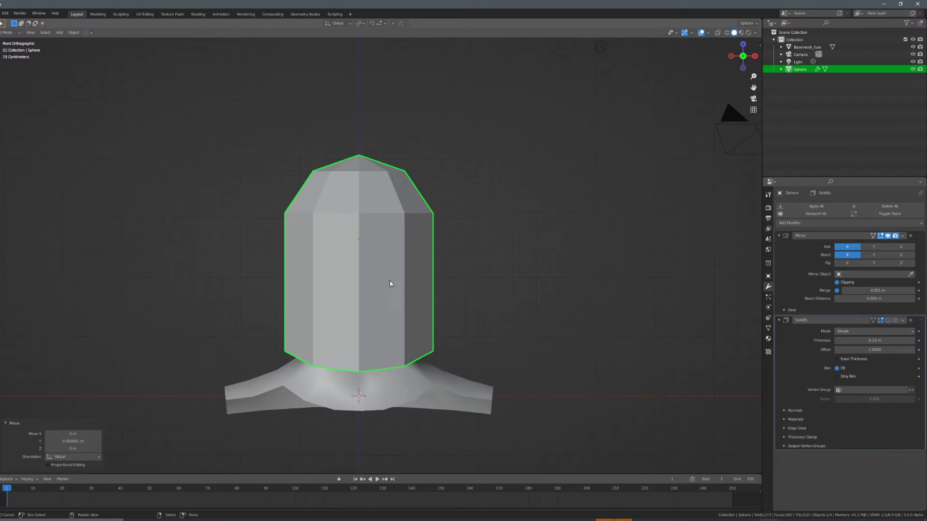
# Return to wireframe display and add a horizontal loop cut around the helmet walls at eye level.
pyautogui.click(717, 32)
pyautogui.scroll(4, 648, 53)
pyautogui.click(726, 34)
pyautogui.keyDown('shift'); pyautogui.moveTo(585, 91); pyautogui.dragTo(590, 164, button='middle'); pyautogui.keyUp('shift')
pyautogui.click(356, 213)
pyautogui.press('a')
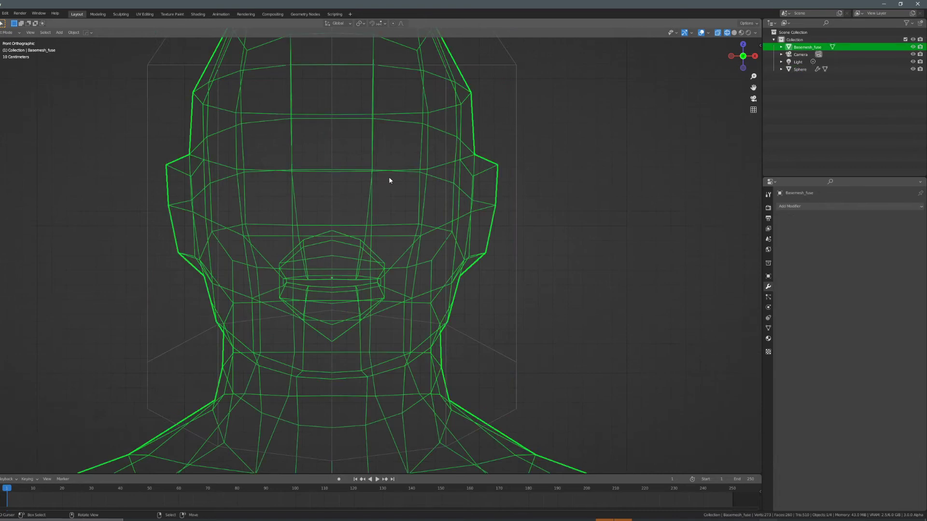
pyautogui.click(513, 154)
pyautogui.press('Tab')
pyautogui.hotkey('alt', 'a')
pyautogui.hotkey('ctrl', 'r')
pyautogui.click(326, 191)
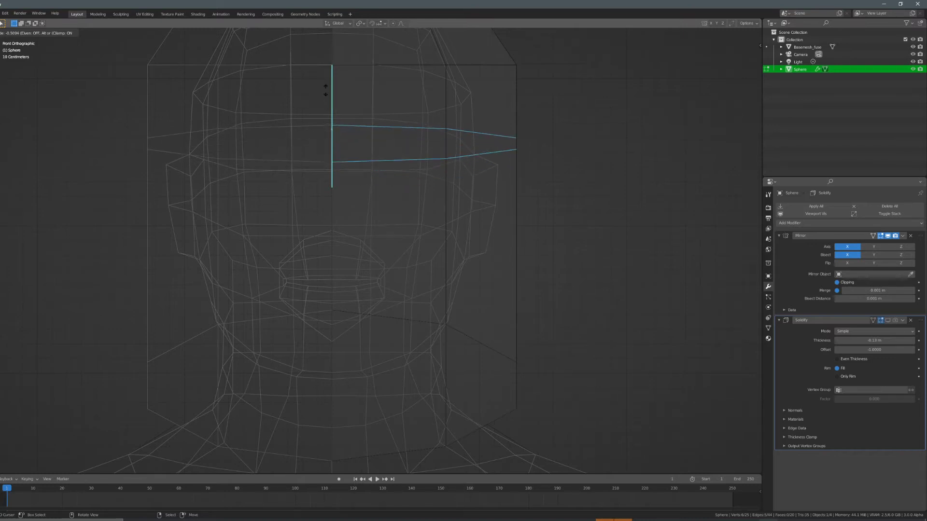
pyautogui.click(325, 91)
# Add a second horizontal loop cut just below the first, with a slide factor of about -0.842.
pyautogui.hotkey('ctrl', 'r')
pyautogui.click(314, 195)
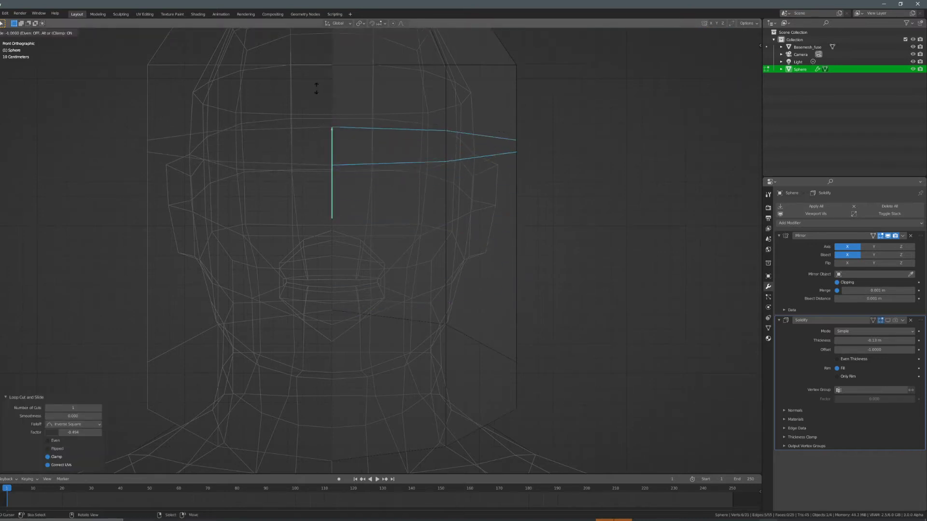
pyautogui.click(322, 120)
pyautogui.scroll(-3, 368, 169)
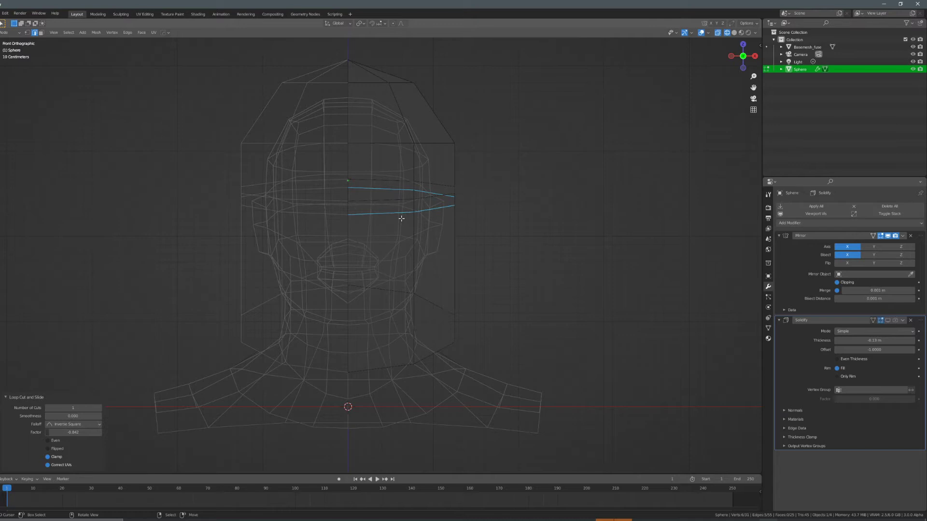
# Return to Object Mode and show the helmet opaque in solid shading with X-ray turned off.
pyautogui.press('Tab')
pyautogui.moveTo(416, 183); pyautogui.dragTo(671, 68, button='middle')
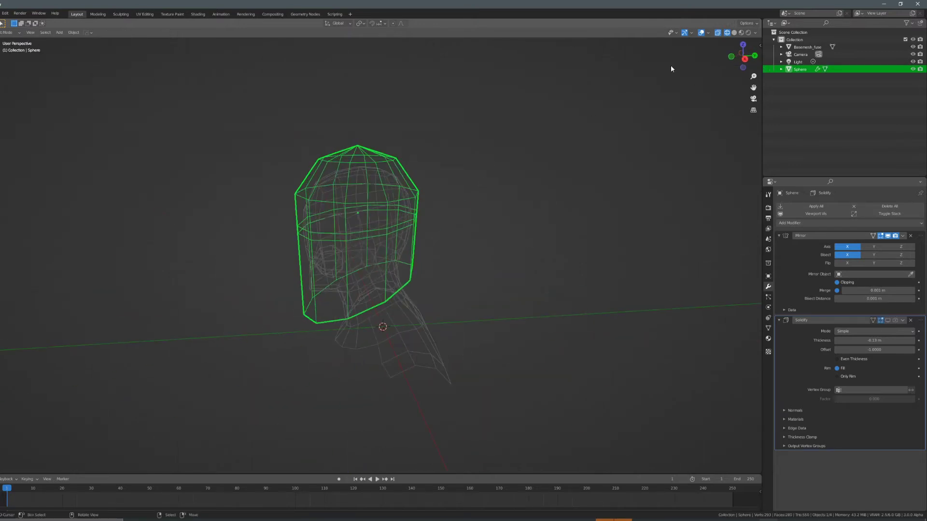
pyautogui.click(733, 33)
pyautogui.moveTo(488, 151); pyautogui.dragTo(681, 56, button='middle')
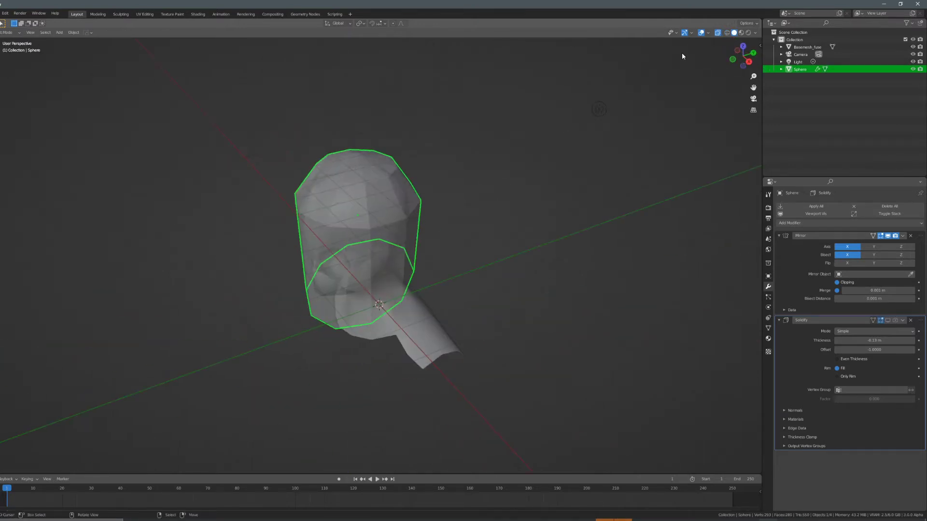
pyautogui.click(702, 33)
pyautogui.moveTo(446, 216); pyautogui.dragTo(422, 168, button='middle')
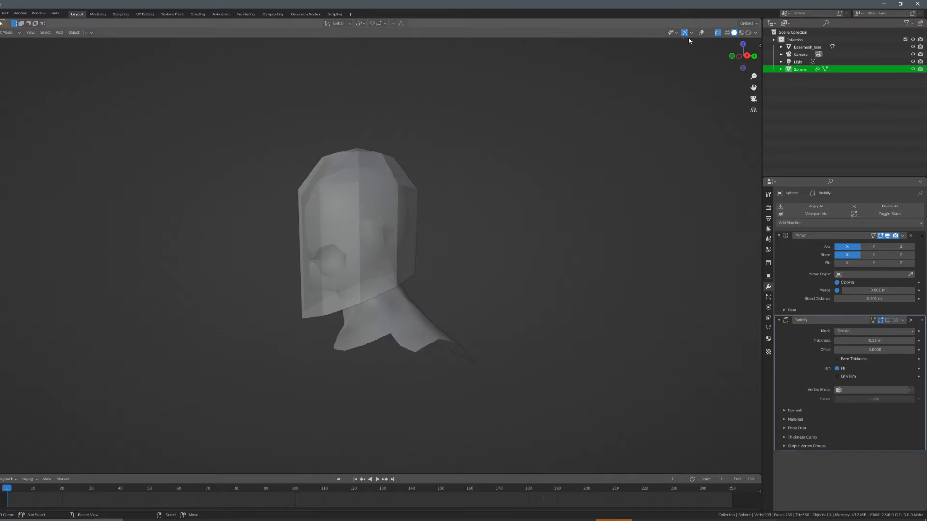
pyautogui.click(701, 33)
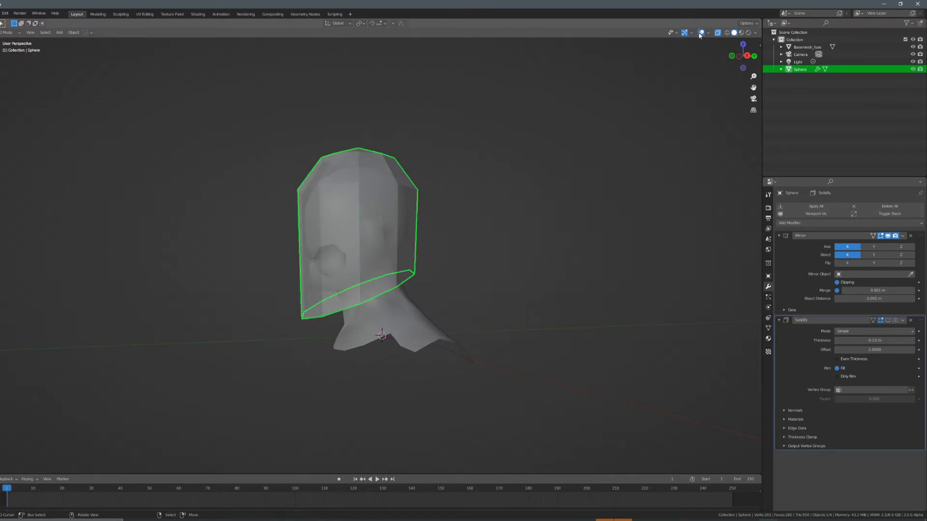
pyautogui.click(717, 32)
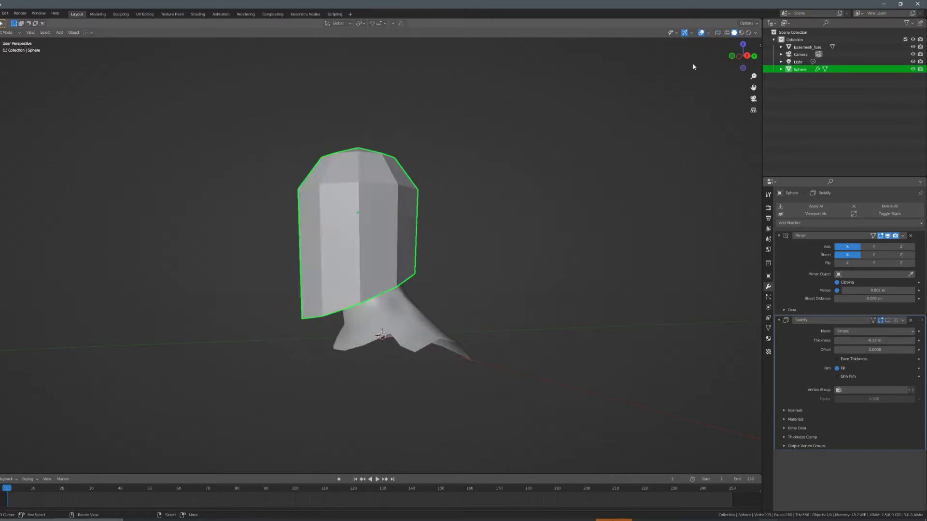
pyautogui.moveTo(430, 153); pyautogui.dragTo(381, 268, button='middle')
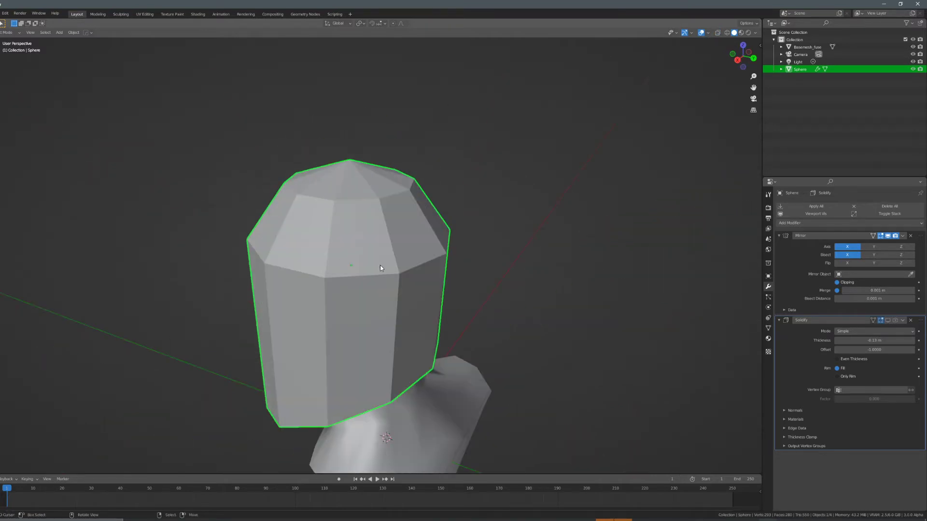
# Select the sloped ring of faces below the dome's top cap in face mode and separate it into its own object.
pyautogui.moveTo(294, 243); pyautogui.dragTo(374, 233, button='middle')
pyautogui.press('Tab')
pyautogui.hotkey('ctrl', 'r')
pyautogui.hotkey('ctrl', 'Tab')
pyautogui.click(314, 248)
pyautogui.moveTo(314, 246); pyautogui.dragTo(354, 241, button='middle')
pyautogui.keyDown('alt'); pyautogui.rightClick(314, 244); pyautogui.keyUp('alt')
pyautogui.moveTo(418, 235); pyautogui.dragTo(371, 247, button='middle')
pyautogui.press('p')
pyautogui.click(373, 234)
# Select the triangular faces of the dome's top cap and separate them by selection.
pyautogui.press('a')
pyautogui.rightClick(338, 183)
pyautogui.press('a')
pyautogui.press('c')
pyautogui.moveTo(300, 182); pyautogui.dragTo(361, 155)
pyautogui.rightClick(362, 155)
pyautogui.press('p')
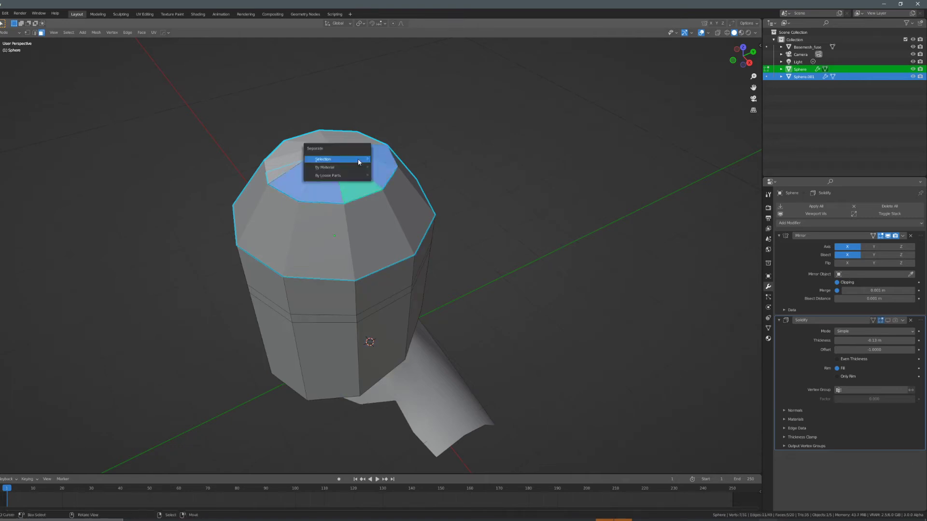
pyautogui.click(357, 161)
# Return to Object Mode and select the separated top cap.
pyautogui.press('Tab')
pyautogui.scroll(4, 365, 170)
pyautogui.hotkey('alt', 'a')
pyautogui.click(362, 203)
pyautogui.press('g')
pyautogui.press('z')
pyautogui.click(371, 195)
pyautogui.moveTo(355, 230); pyautogui.dragTo(327, 213, button='middle')
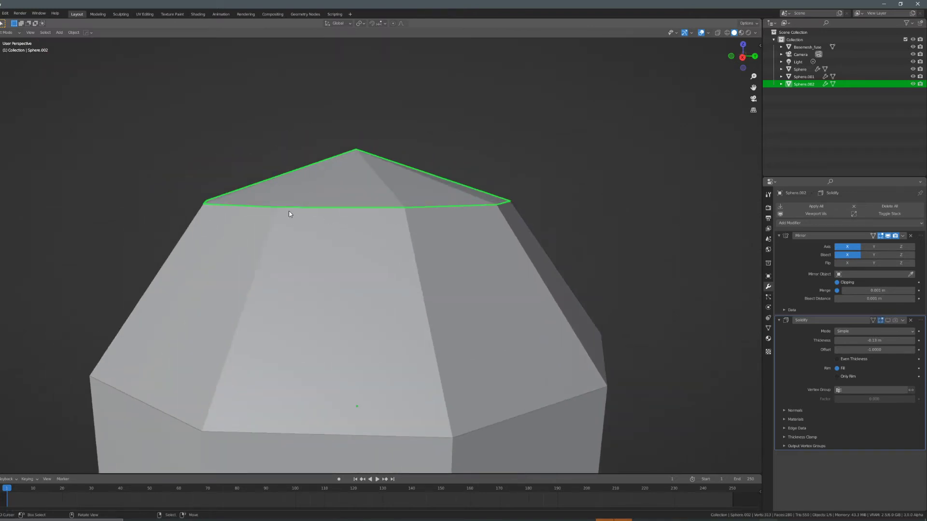
pyautogui.scroll(-3, 297, 213)
pyautogui.moveTo(369, 201); pyautogui.dragTo(425, 248, button='middle')
pyautogui.scroll(2, 403, 221)
# Try to inset the top cap's faces, both as one region and individually.
pyautogui.press('Tab')
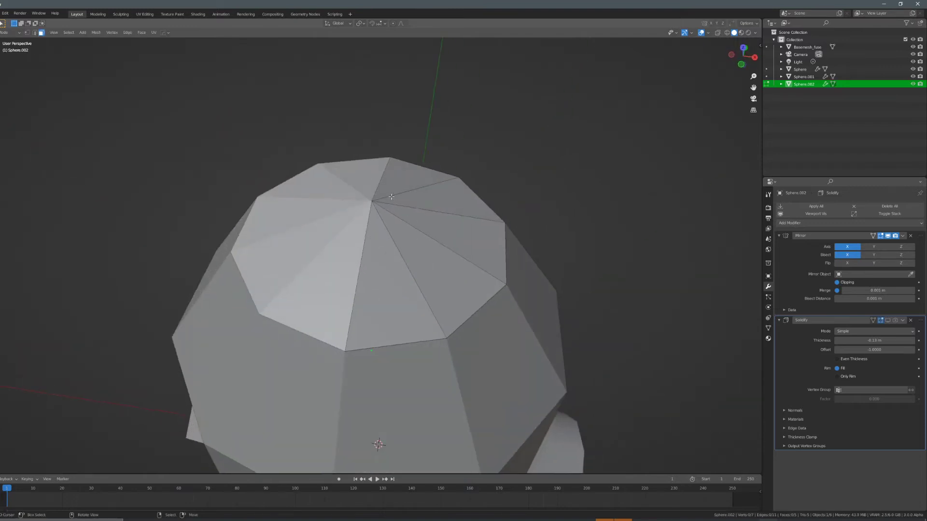
pyautogui.press('a')
pyautogui.moveTo(391, 196); pyautogui.dragTo(409, 278, button='middle')
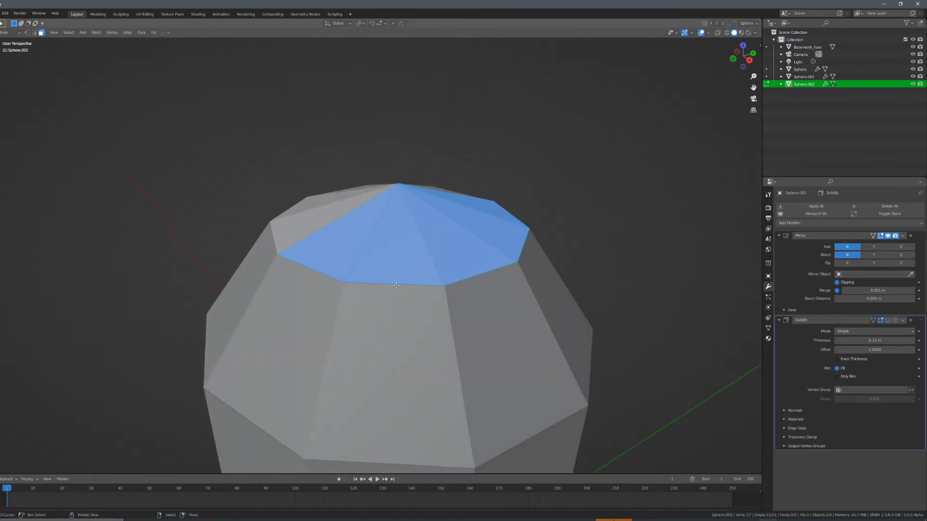
pyautogui.moveTo(498, 274); pyautogui.dragTo(431, 220, button='middle')
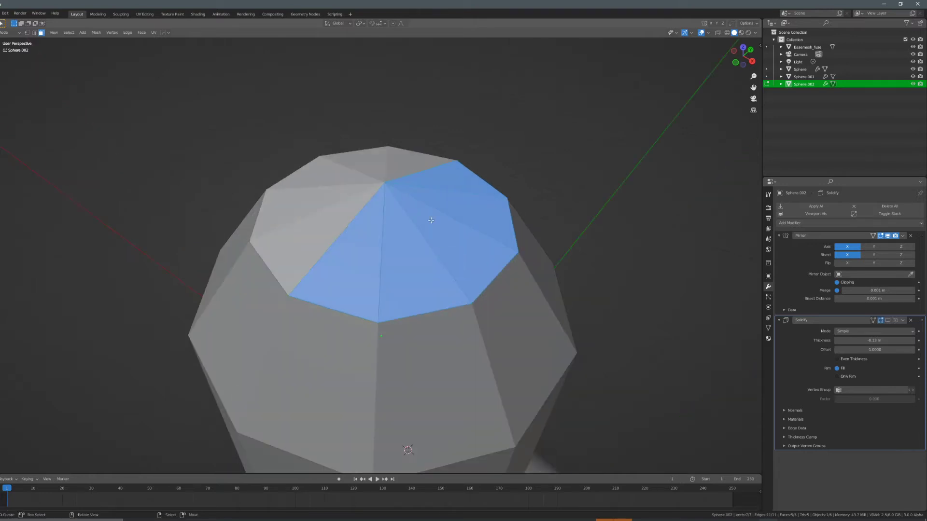
pyautogui.press('i')
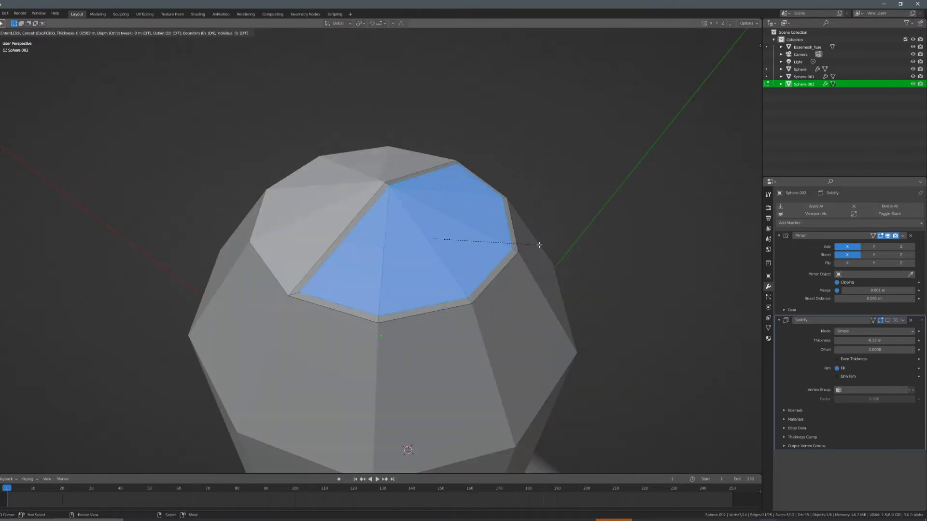
pyautogui.press('i')
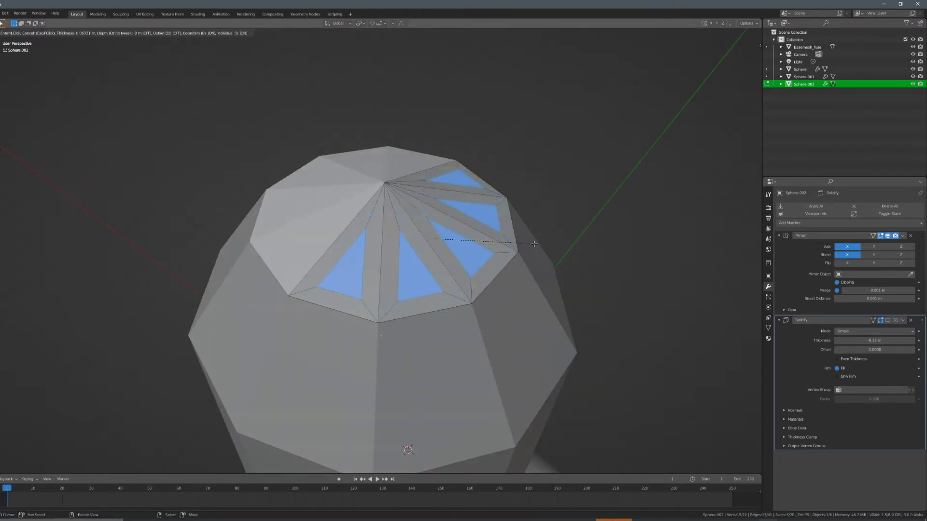
pyautogui.rightClick(539, 244)
pyautogui.moveTo(477, 237); pyautogui.dragTo(521, 252, button='middle')
pyautogui.press('Tab')
pyautogui.scroll(-4, 461, 247)
pyautogui.moveTo(462, 247); pyautogui.dragTo(437, 283, button='middle')
# Try to extrude and scale the top cap's faces in place, and try another region inset.
pyautogui.press('Tab')
pyautogui.scroll(3, 440, 253)
pyautogui.hotkey('alt', 'a')
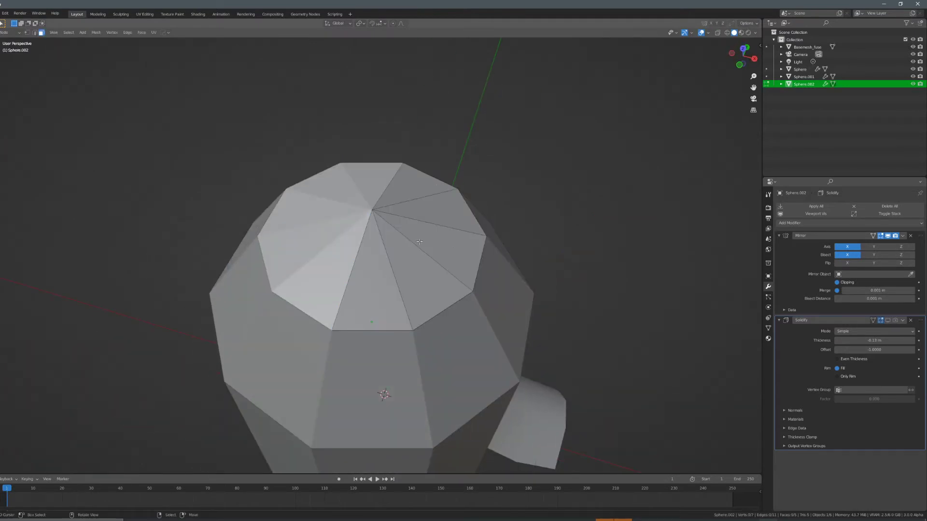
pyautogui.press('c')
pyautogui.moveTo(416, 200); pyautogui.dragTo(372, 278)
pyautogui.rightClick(463, 268)
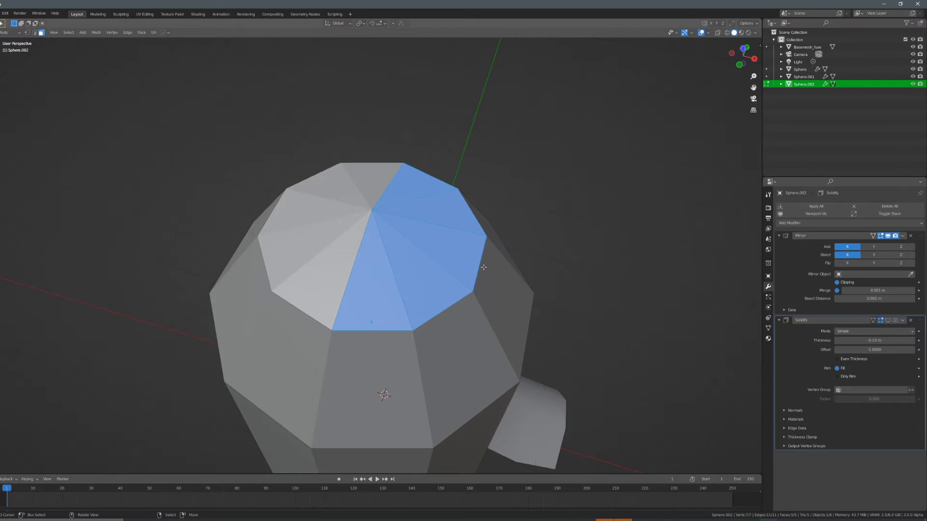
pyautogui.press('e')
pyautogui.rightClick(540, 279)
pyautogui.press('s')
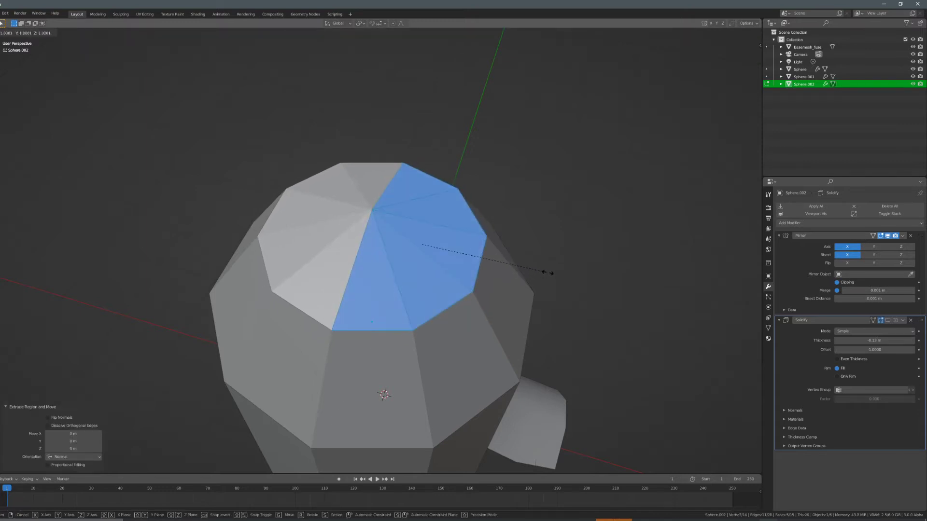
pyautogui.click(531, 270)
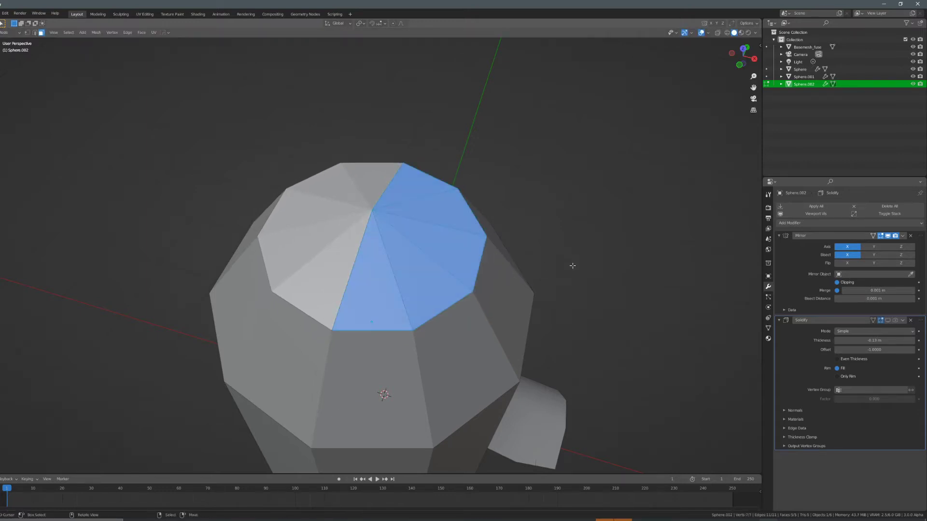
pyautogui.press('i')
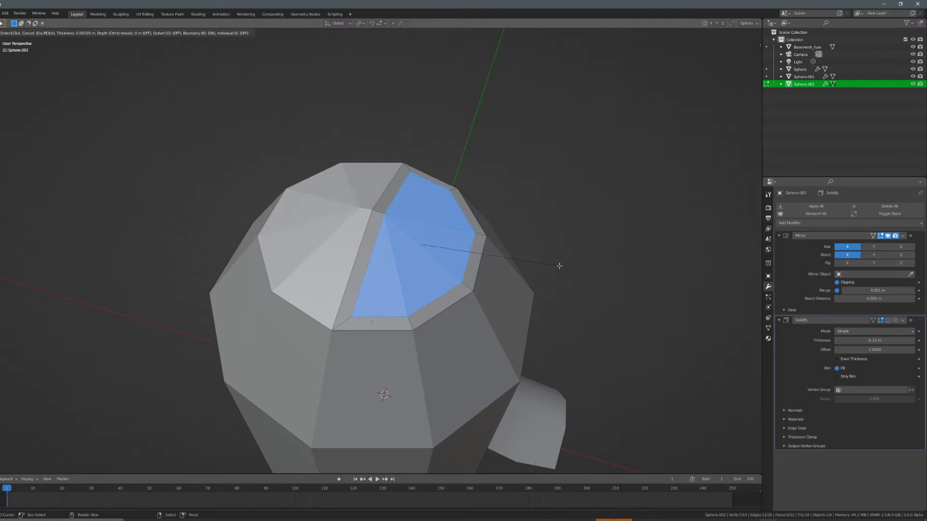
pyautogui.press('Escape')
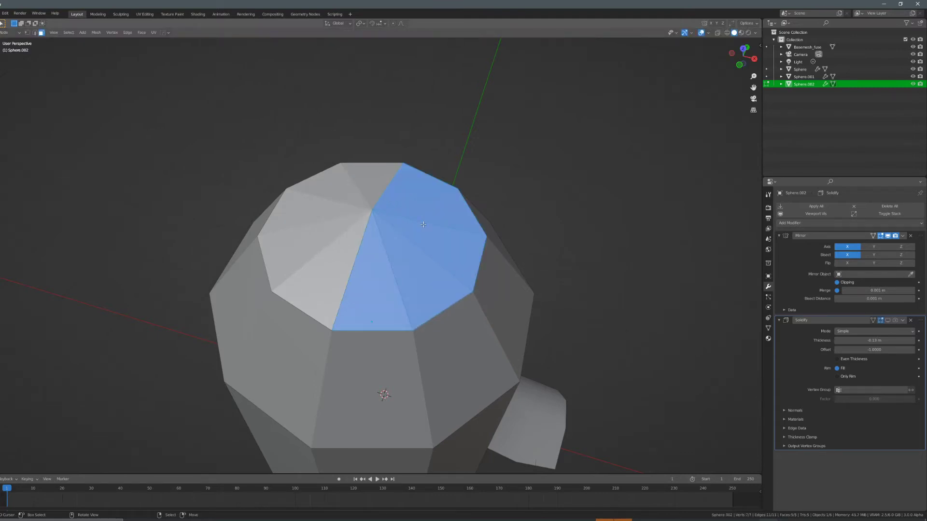
# Leave the top cap and open the helmet's main wall object in Edit Mode.
pyautogui.scroll(-4, 419, 213)
pyautogui.moveTo(443, 332); pyautogui.dragTo(425, 258, button='middle')
pyautogui.press('Tab')
pyautogui.scroll(-4, 428, 312)
pyautogui.scroll(3, 387, 257)
pyautogui.rightClick(380, 240)
pyautogui.moveTo(378, 239); pyautogui.dragTo(349, 227, button='middle')
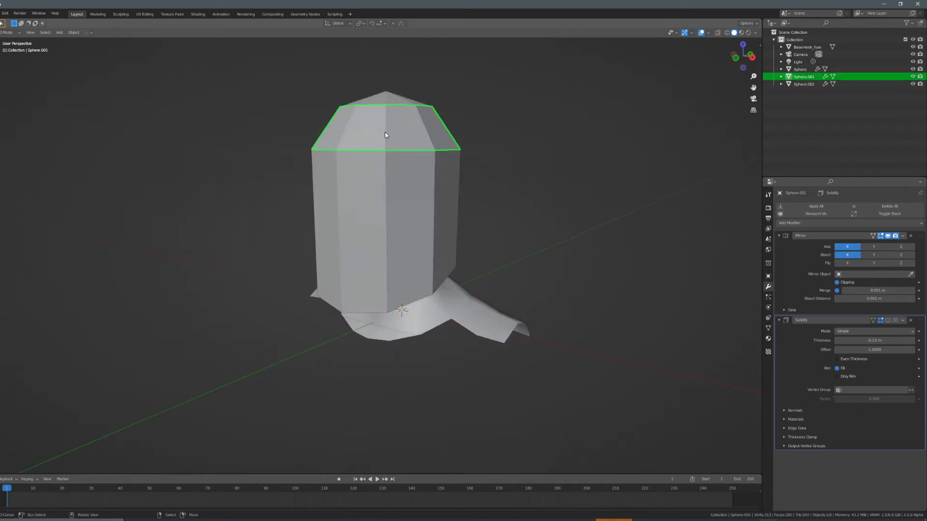
pyautogui.press('Tab')
# Separate all wall faces into their own object, except the front section from the upper eye-level cut downward.
pyautogui.moveTo(410, 212); pyautogui.dragTo(401, 208, button='middle')
pyautogui.rightClick(405, 197)
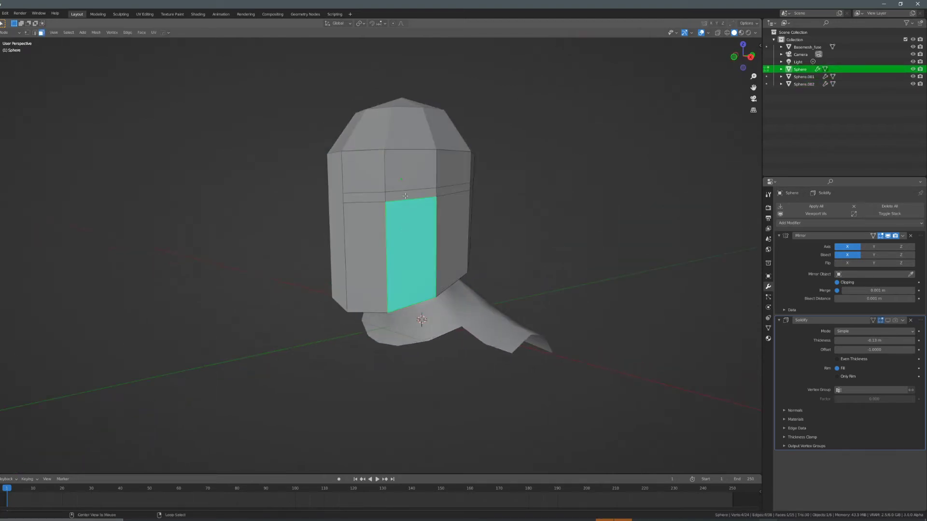
pyautogui.keyDown('shift'); pyautogui.rightClick(404, 196); pyautogui.keyUp('shift')
pyautogui.keyDown('shift'); pyautogui.rightClick(400, 180); pyautogui.keyUp('shift')
pyautogui.keyDown('shift'); pyautogui.rightClick(369, 178); pyautogui.keyUp('shift')
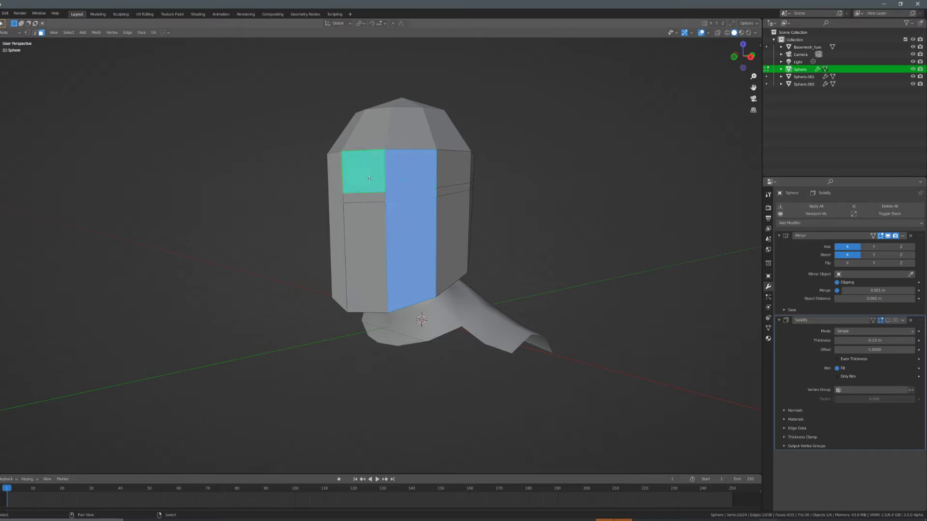
pyautogui.moveTo(370, 178); pyautogui.dragTo(342, 177, button='middle')
pyautogui.keyDown('shift'); pyautogui.rightClick(454, 171); pyautogui.keyUp('shift')
pyautogui.keyDown('shift'); pyautogui.rightClick(455, 187); pyautogui.keyUp('shift')
pyautogui.keyDown('shift'); pyautogui.rightClick(461, 226); pyautogui.keyUp('shift')
pyautogui.moveTo(468, 230); pyautogui.dragTo(410, 229, button='middle')
pyautogui.keyDown('shift'); pyautogui.rightClick(465, 226); pyautogui.keyUp('shift')
pyautogui.keyDown('shift'); pyautogui.rightClick(471, 157); pyautogui.keyUp('shift')
pyautogui.keyDown('shift'); pyautogui.rightClick(521, 157); pyautogui.keyUp('shift')
pyautogui.keyDown('shift'); pyautogui.rightClick(521, 174); pyautogui.keyUp('shift')
pyautogui.keyDown('shift'); pyautogui.rightClick(473, 177); pyautogui.keyUp('shift')
pyautogui.keyDown('shift'); pyautogui.rightClick(521, 212); pyautogui.keyUp('shift')
pyautogui.moveTo(522, 213); pyautogui.dragTo(461, 200, button='middle')
pyautogui.moveTo(372, 195); pyautogui.dragTo(472, 228, button='middle')
pyautogui.press('p')
pyautogui.click(442, 216)
# Select the remaining front face plate and add a vertical loop cut near its centre line with a factor of about 0.722.
pyautogui.rightClick(376, 215)
pyautogui.rightClick(371, 196)
pyautogui.press('Tab')
pyautogui.rightClick(365, 205)
pyautogui.press('Tab')
pyautogui.press('Tab')
pyautogui.rightClick(369, 209)
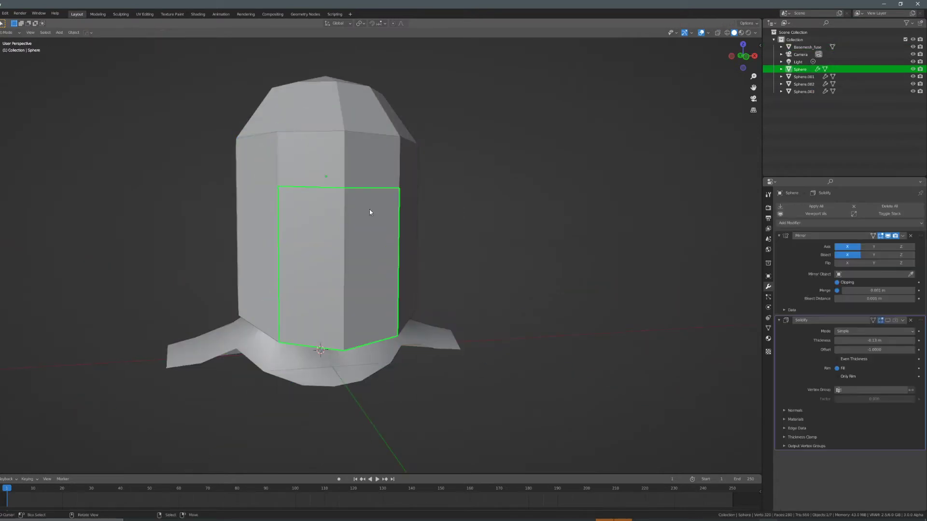
pyautogui.press('Tab')
pyautogui.hotkey('alt', 'a')
pyautogui.scroll(5, 383, 230)
pyautogui.hotkey('ctrl', 'r')
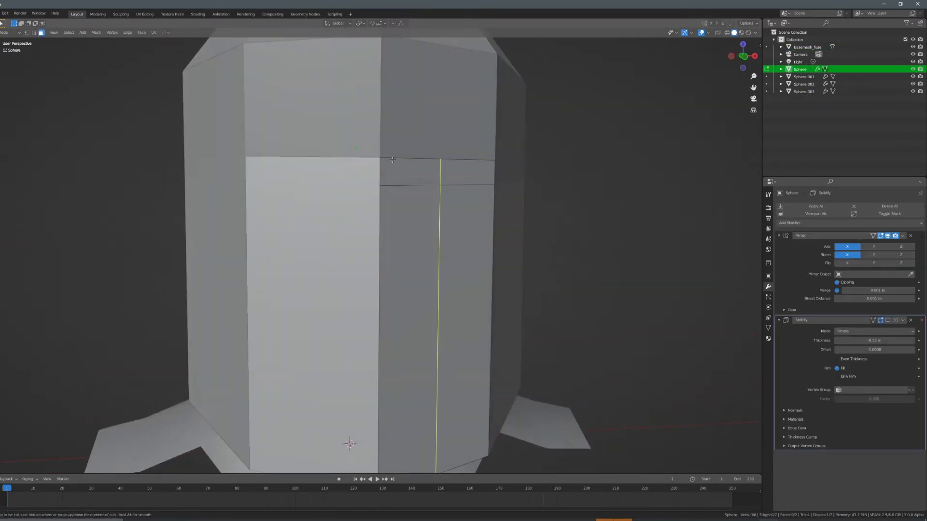
pyautogui.click(383, 159)
pyautogui.click(350, 165)
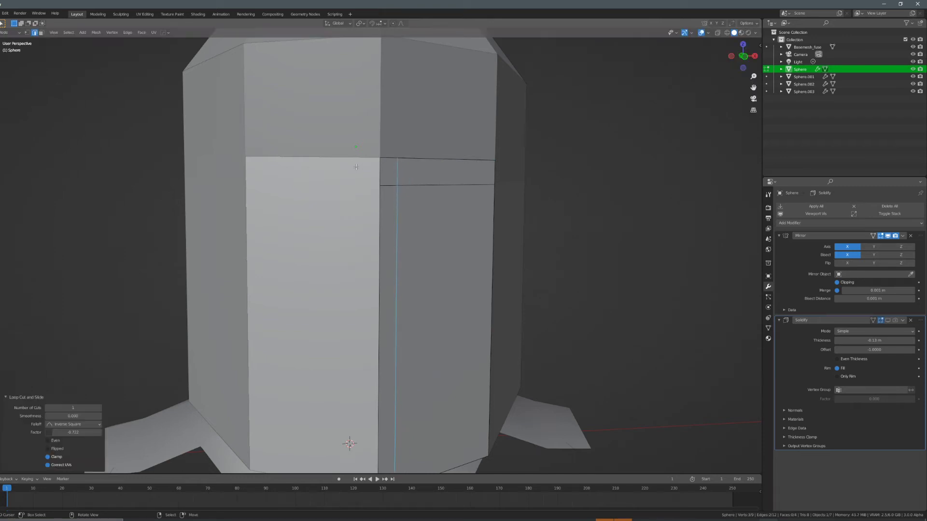
# Delete the face plate's narrow upper face beside the centre strip to open the eye slit, and leave Edit Mode.
pyautogui.hotkey('ctrl', 'Tab')
pyautogui.click(419, 179)
pyautogui.rightClick(494, 184)
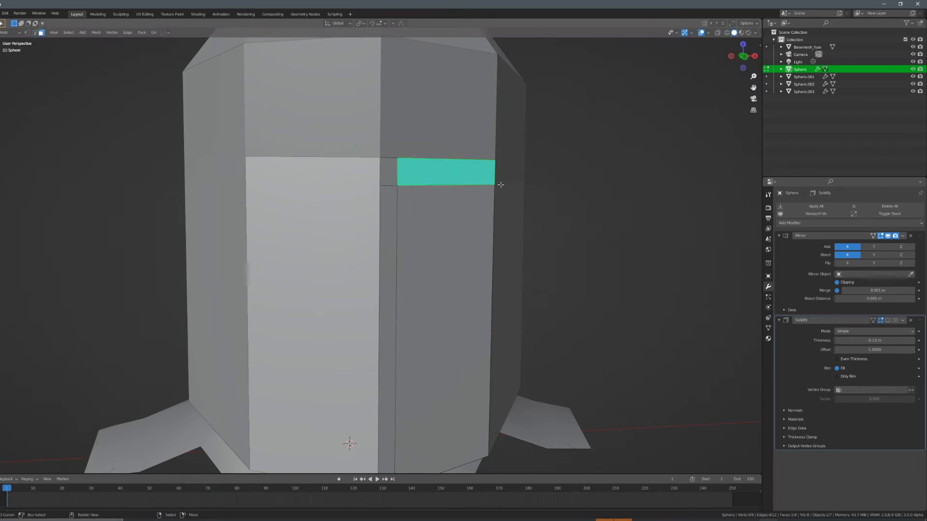
pyautogui.rightClick(501, 184)
pyautogui.click(503, 186)
pyautogui.press('KP_1')
pyautogui.scroll(-5, 478, 217)
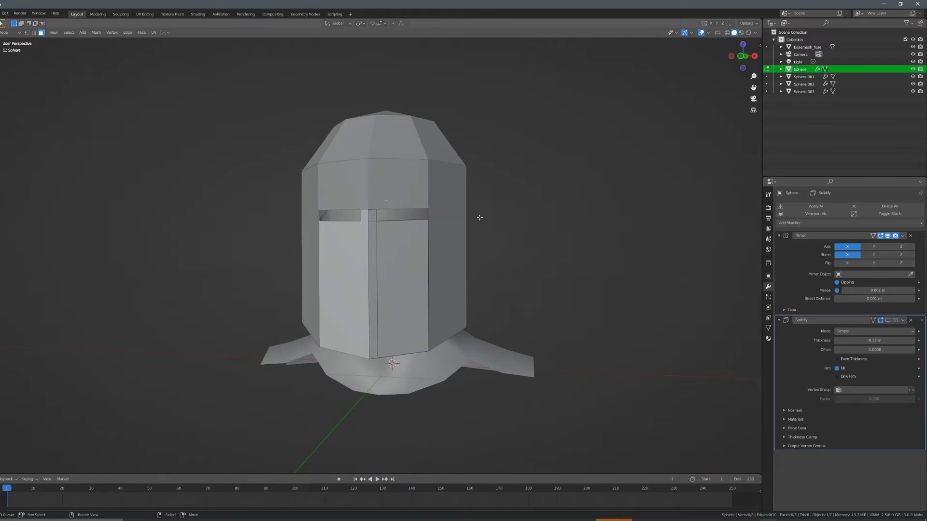
pyautogui.scroll(2, 480, 217)
pyautogui.scroll(3, 480, 217)
pyautogui.press('Tab')
# Try moving the face plate straight down along Z away from the helmet, undo it, and try a short free move.
pyautogui.moveTo(439, 242); pyautogui.dragTo(417, 230, button='middle')
pyautogui.scroll(3, 403, 242)
pyautogui.scroll(-4, 405, 241)
pyautogui.scroll(-3, 417, 230)
pyautogui.press('g')
pyautogui.press('z')
pyautogui.click(379, 333)
pyautogui.moveTo(378, 333); pyautogui.dragTo(383, 281, button='middle')
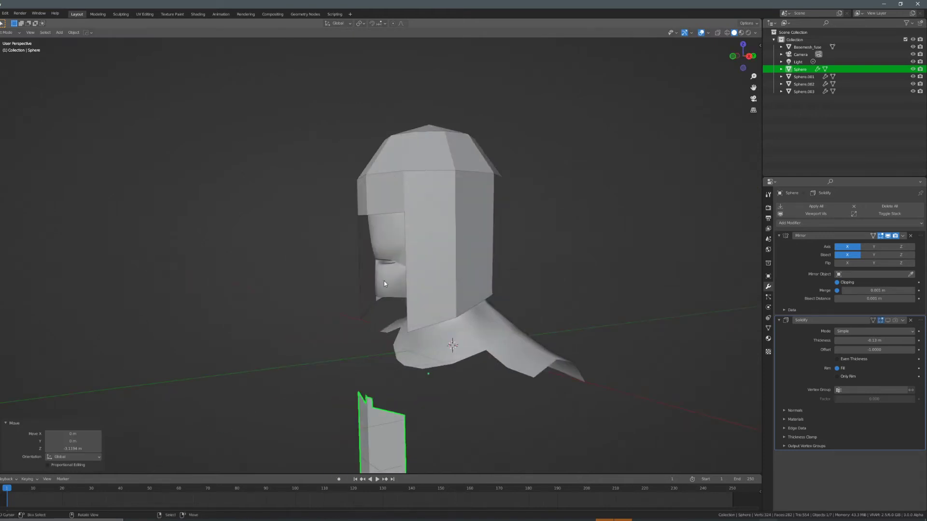
pyautogui.moveTo(442, 193); pyautogui.dragTo(508, 256, button='middle')
pyautogui.hotkey('ctrl', 'z')
pyautogui.scroll(5, 430, 256)
pyautogui.moveTo(459, 218); pyautogui.dragTo(378, 257, button='middle')
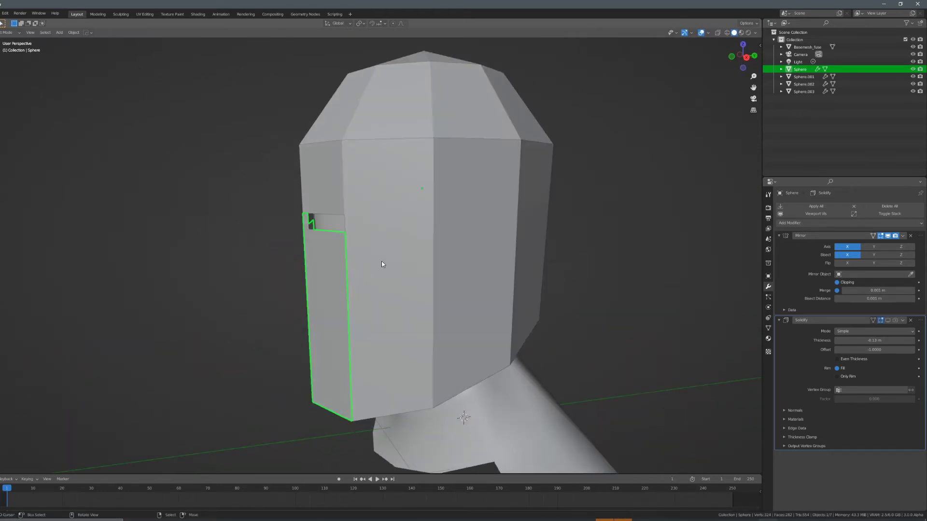
pyautogui.press('g')
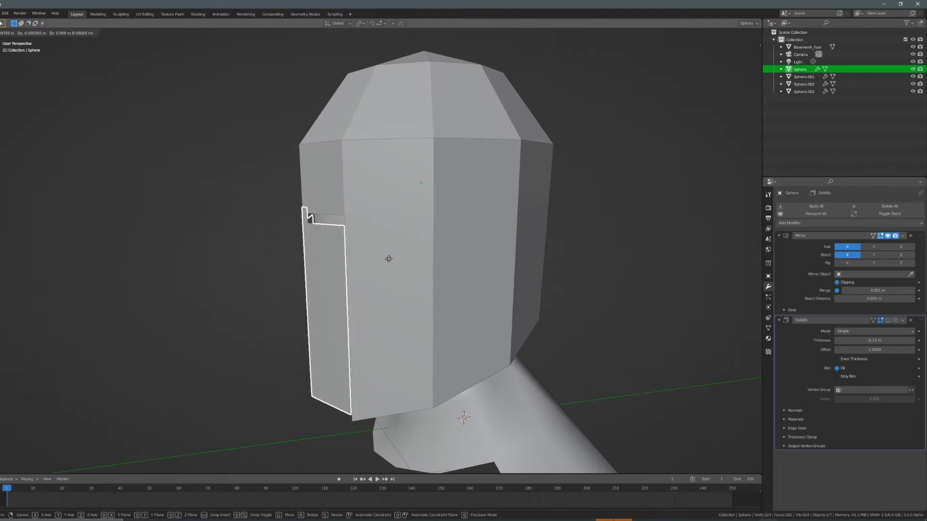
pyautogui.click(386, 263)
# Open the face plate in Edit Mode and add one centred horizontal loop cut across the strip bridging the eye slit.
pyautogui.moveTo(394, 261); pyautogui.dragTo(434, 286, button='middle')
pyautogui.scroll(3, 376, 241)
pyautogui.moveTo(434, 286); pyautogui.dragTo(376, 278, button='middle')
pyautogui.press('Tab')
pyautogui.scroll(2, 374, 261)
pyautogui.moveTo(333, 254)
pyautogui.mouseDown(button='middle')
pyautogui.moveTo(371, 244)
pyautogui.moveTo(359, 243)
pyautogui.moveTo(471, 252)
pyautogui.moveTo(347, 250)
pyautogui.mouseUp(button='middle')
pyautogui.click(352, 243)
pyautogui.hotkey('alt', 'a')
pyautogui.scroll(1, 347, 249)
pyautogui.moveTo(459, 248); pyautogui.dragTo(497, 247, button='middle')
pyautogui.hotkey('ctrl', 'r')
pyautogui.click(401, 232)
pyautogui.rightClick(401, 231)
# Move the new middle edge of the nose strip outward along Y so the strip bulges forward.
pyautogui.moveTo(401, 232); pyautogui.dragTo(407, 213, button='middle')
pyautogui.press('g')
pyautogui.press('y')
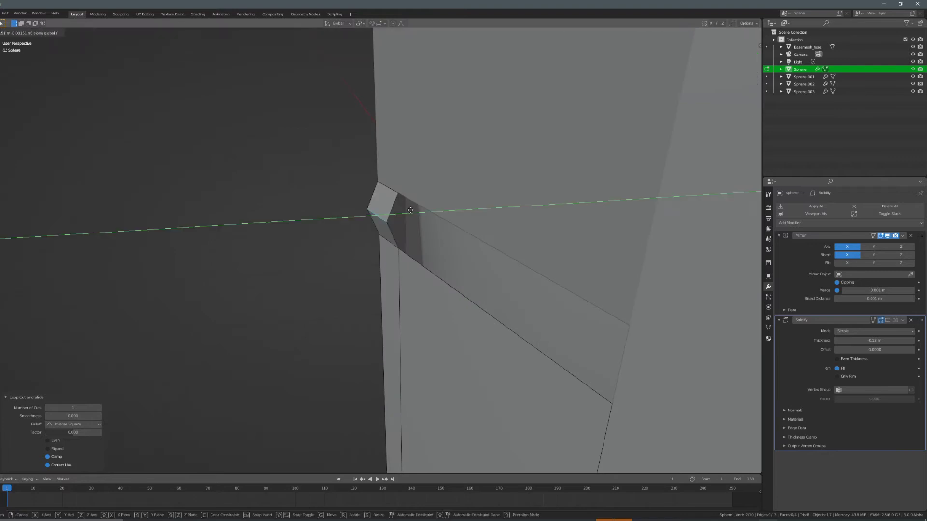
pyautogui.click(398, 209)
# Extrude the top edge of the nose strip and raise it along Z so the strip overlaps the brow.
pyautogui.rightClick(388, 188)
pyautogui.moveTo(381, 193); pyautogui.dragTo(437, 174, button='middle')
pyautogui.press('g')
pyautogui.press('z')
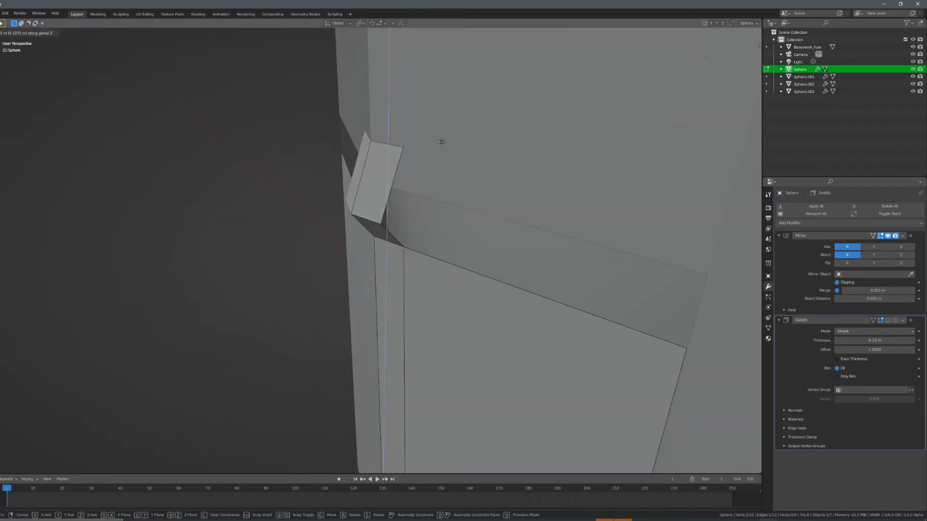
pyautogui.click(437, 179)
pyautogui.press('e')
pyautogui.rightClick(425, 190)
pyautogui.press('g')
pyautogui.press('z')
pyautogui.click(418, 143)
# Shift the nose strip's top edge along Y to follow the brow surface, and leave Edit Mode.
pyautogui.scroll(1, 416, 143)
pyautogui.moveTo(415, 143); pyautogui.dragTo(380, 177, button='middle')
pyautogui.press('g')
pyautogui.press('y')
pyautogui.click(409, 134)
pyautogui.press('Tab')
pyautogui.scroll(-4, 431, 155)
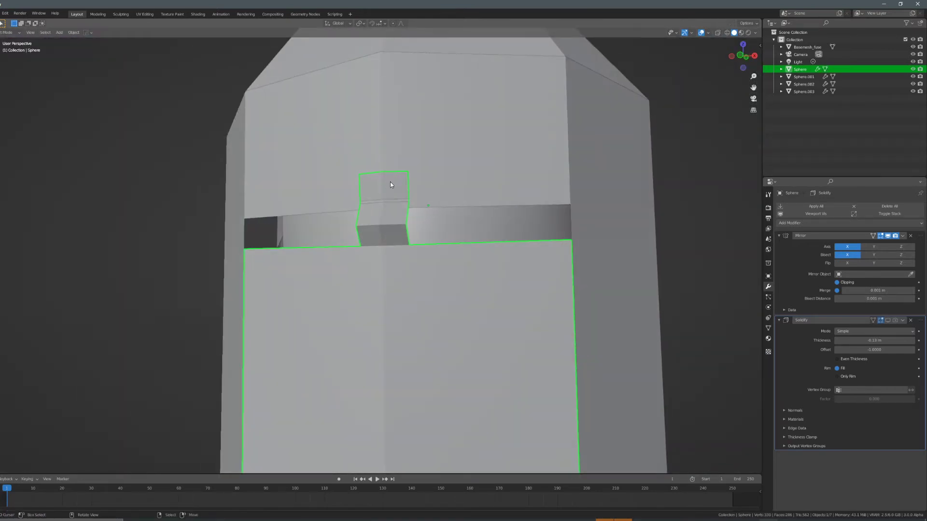
# Examine the face plate's fit and the eye slit from the front, the side and underneath.
pyautogui.scroll(-6, 386, 185)
pyautogui.moveTo(463, 209); pyautogui.dragTo(428, 216, button='middle')
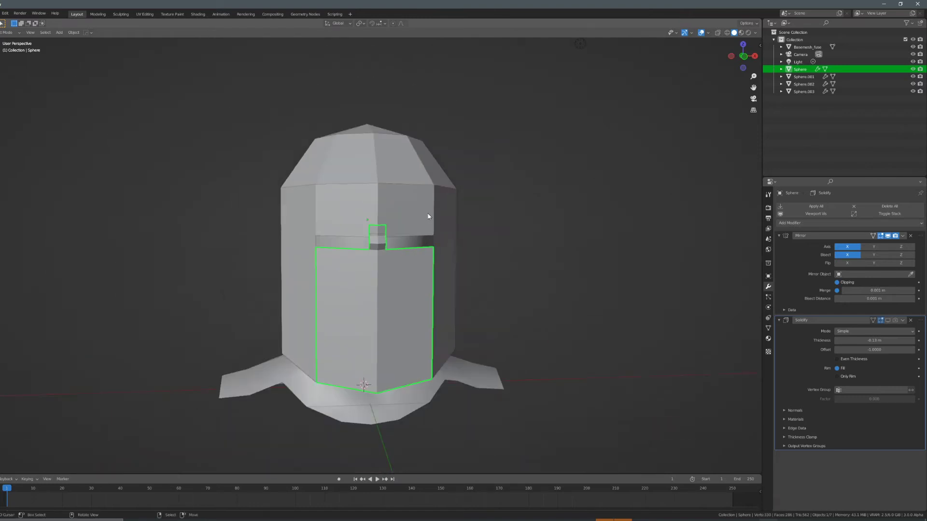
pyautogui.scroll(4, 436, 247)
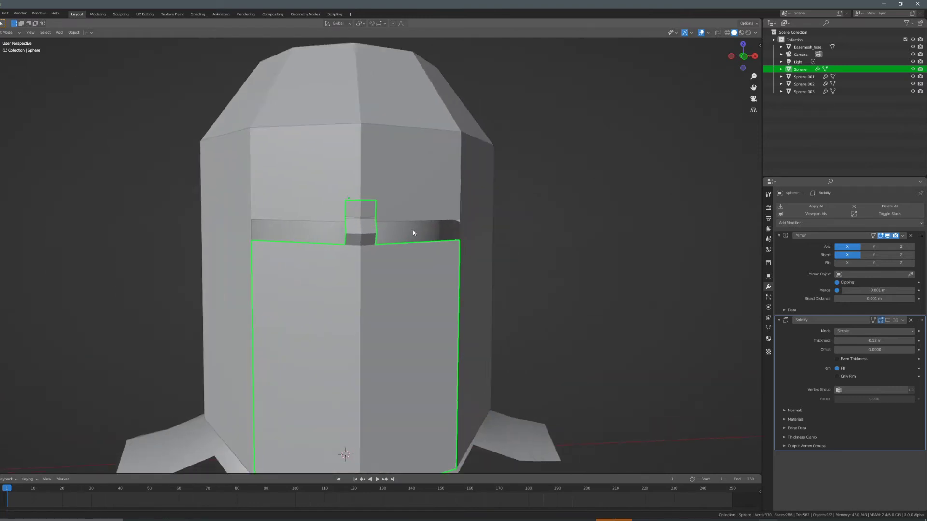
pyautogui.moveTo(456, 225); pyautogui.dragTo(411, 221, button='middle')
pyautogui.press('g')
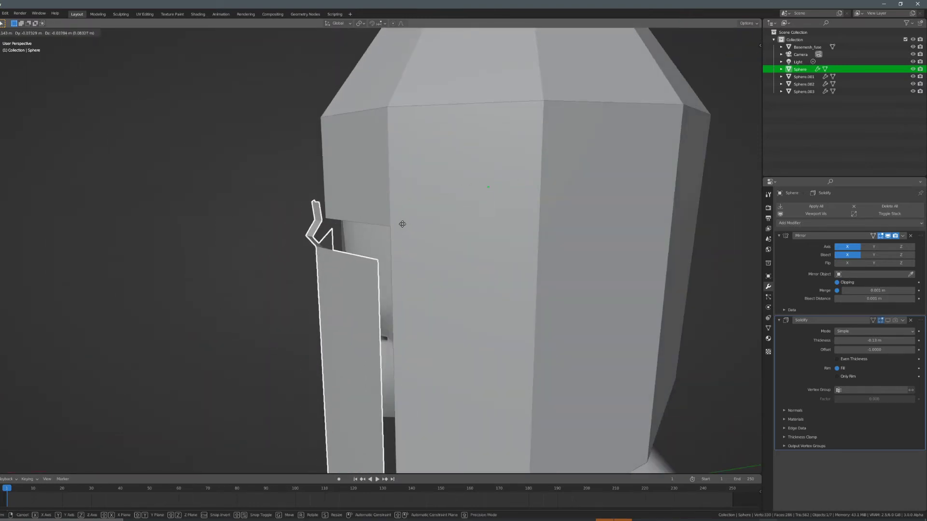
pyautogui.rightClick(415, 227)
pyautogui.moveTo(416, 227); pyautogui.dragTo(454, 176, button='middle')
pyautogui.scroll(-3, 420, 171)
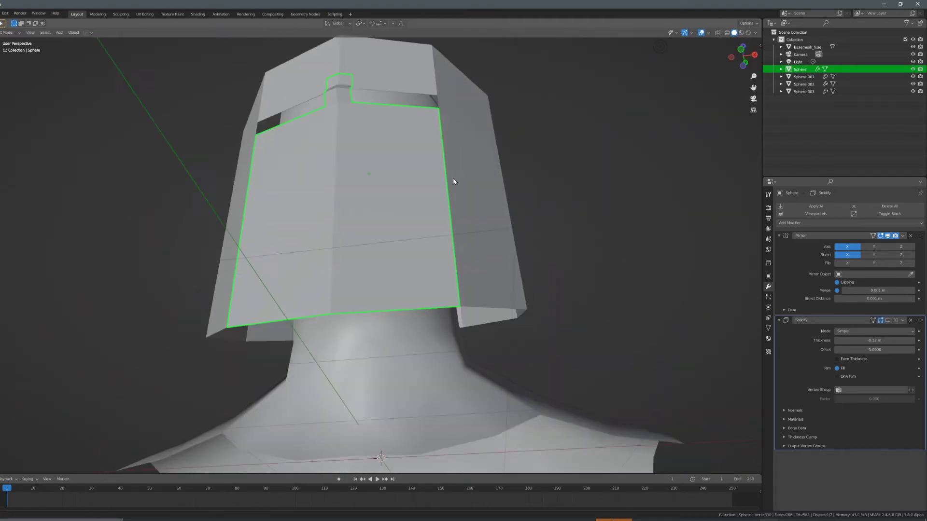
pyautogui.scroll(5, 470, 194)
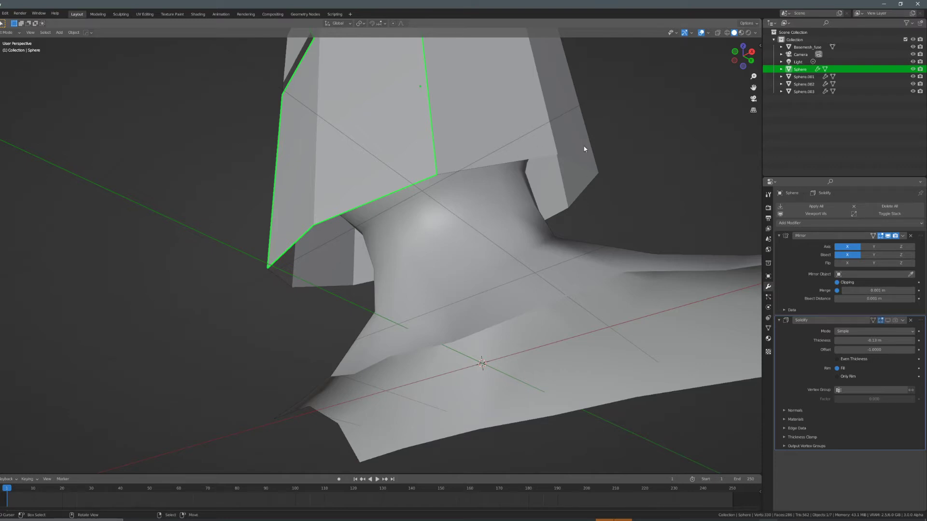
pyautogui.scroll(-5, 500, 144)
pyautogui.moveTo(501, 144); pyautogui.dragTo(530, 218, button='middle')
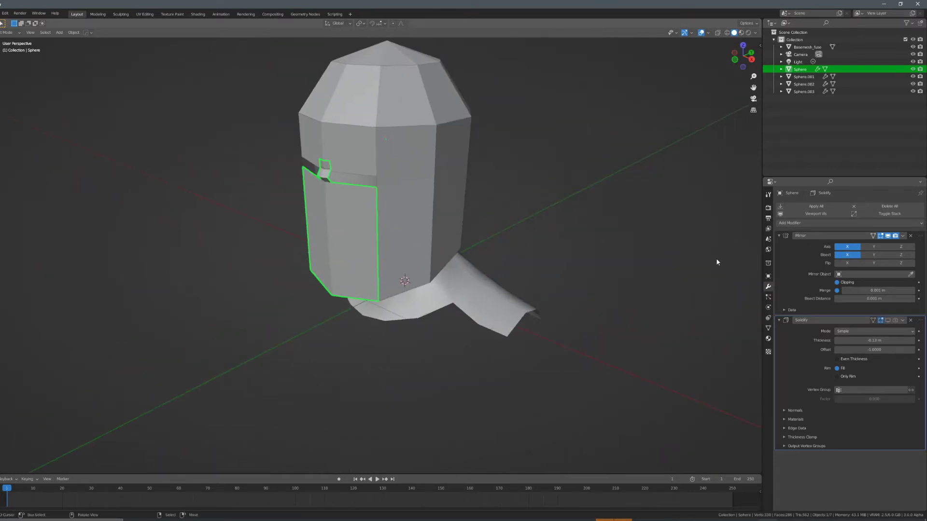
# Enable the Solidify modifier's viewport and render display on the face plate and the main wall.
pyautogui.click(896, 320)
pyautogui.click(887, 321)
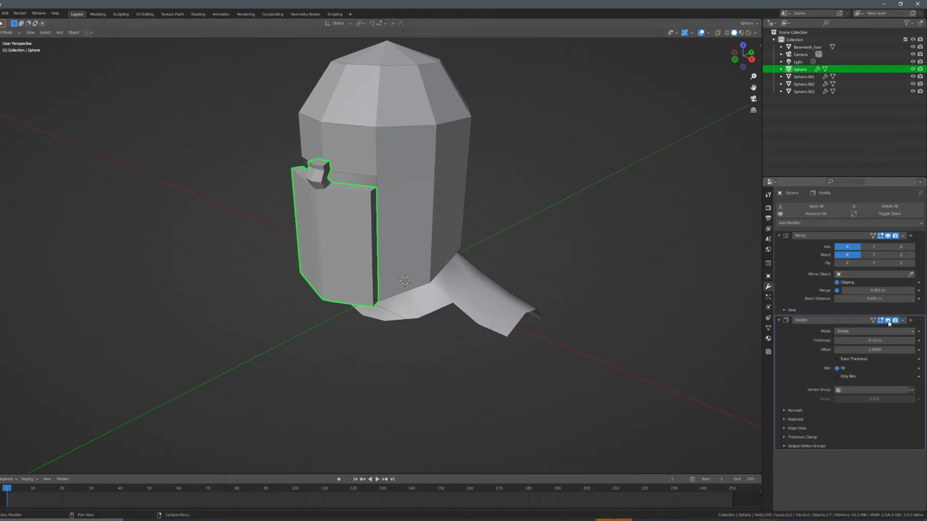
pyautogui.moveTo(491, 236); pyautogui.dragTo(482, 235, button='middle')
pyautogui.click(449, 217)
pyautogui.click(888, 320)
pyautogui.click(895, 320)
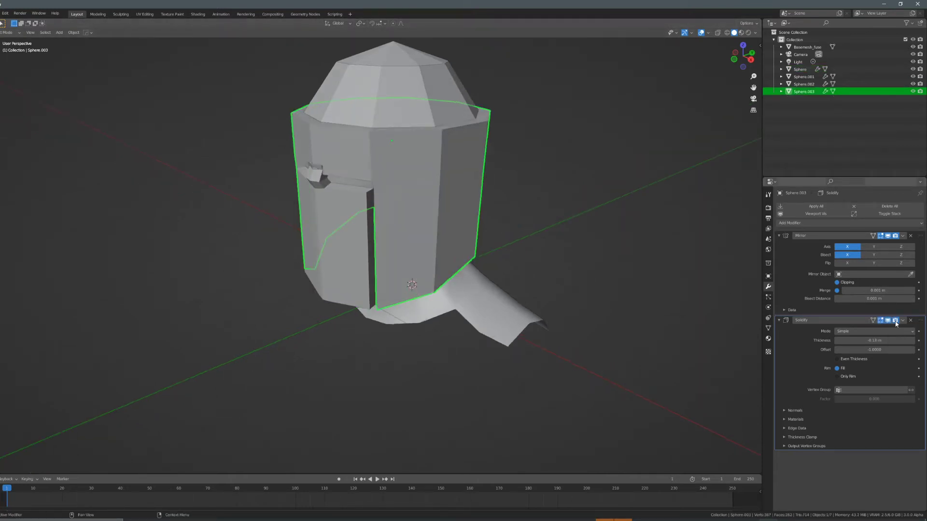
# Enable the display of the Solidify modifier on the sloped ring and on the top cap.
pyautogui.click(410, 123)
pyautogui.click(887, 321)
pyautogui.click(896, 320)
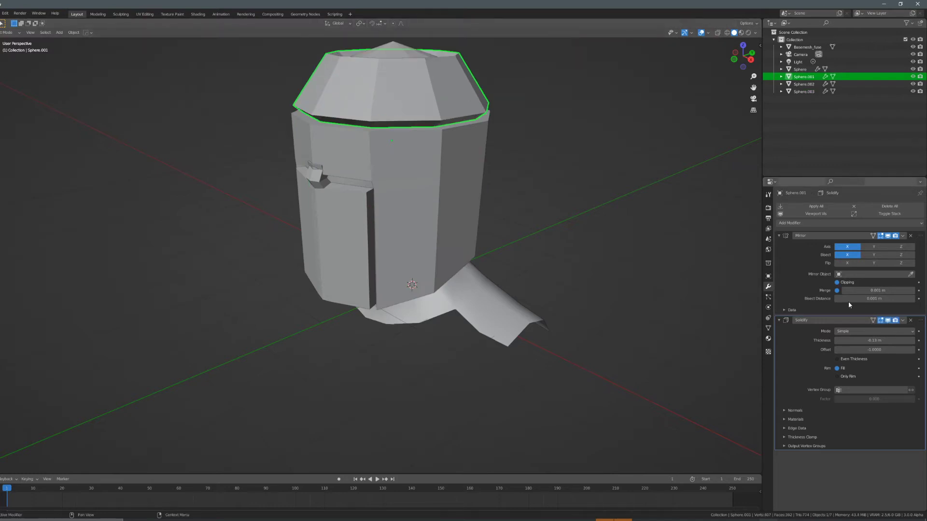
pyautogui.click(379, 53)
pyautogui.click(888, 321)
# Set the top cap's Solidify thickness to -0.05 m.
pyautogui.keyDown('shift'); pyautogui.moveTo(550, 250); pyautogui.dragTo(578, 294, button='middle'); pyautogui.keyUp('shift')
pyautogui.moveTo(861, 341); pyautogui.dragTo(881, 342)
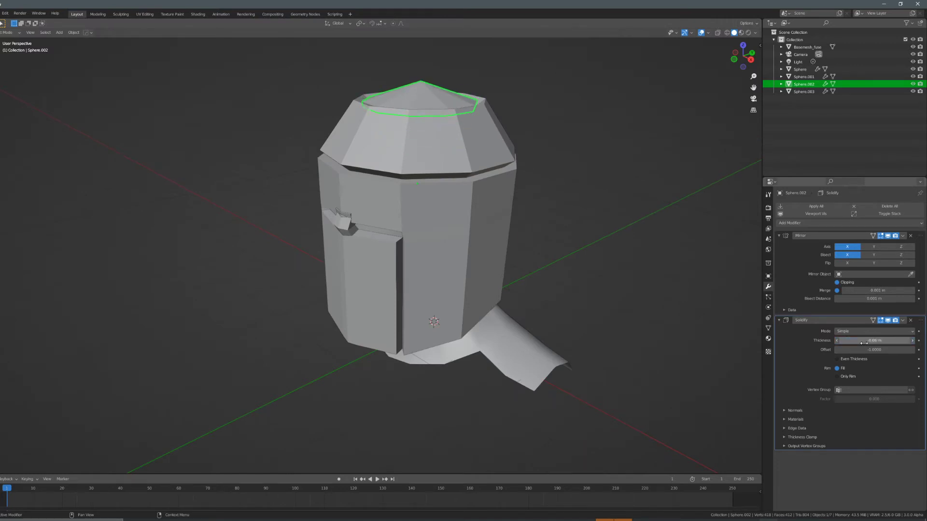
pyautogui.press('Return')
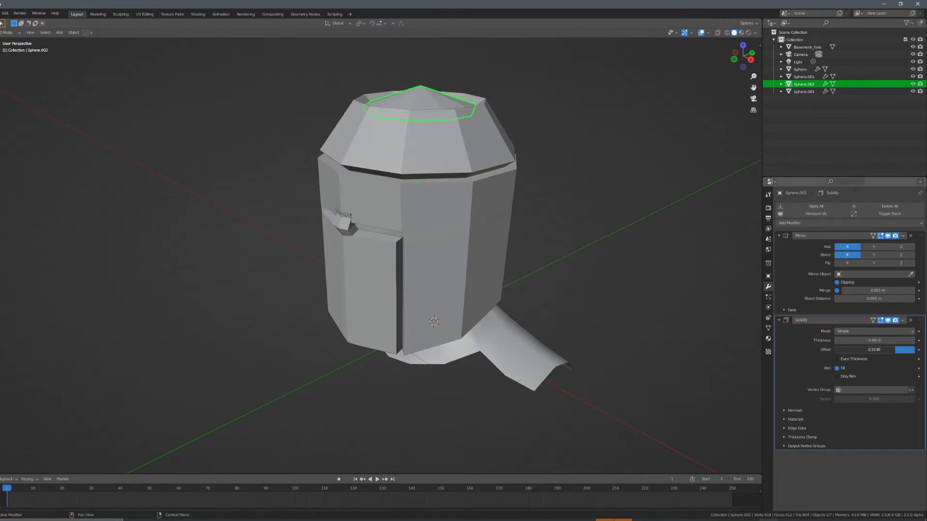
pyautogui.moveTo(869, 341); pyautogui.dragTo(873, 341)
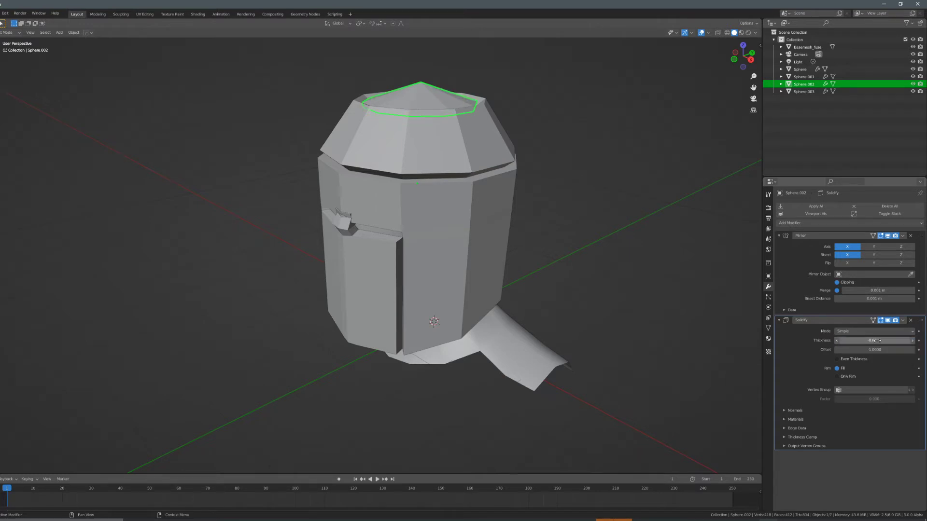
# Set the Solidify thickness to -0.05 m on the sloped ring, the main wall and the face plate.
pyautogui.click(461, 151)
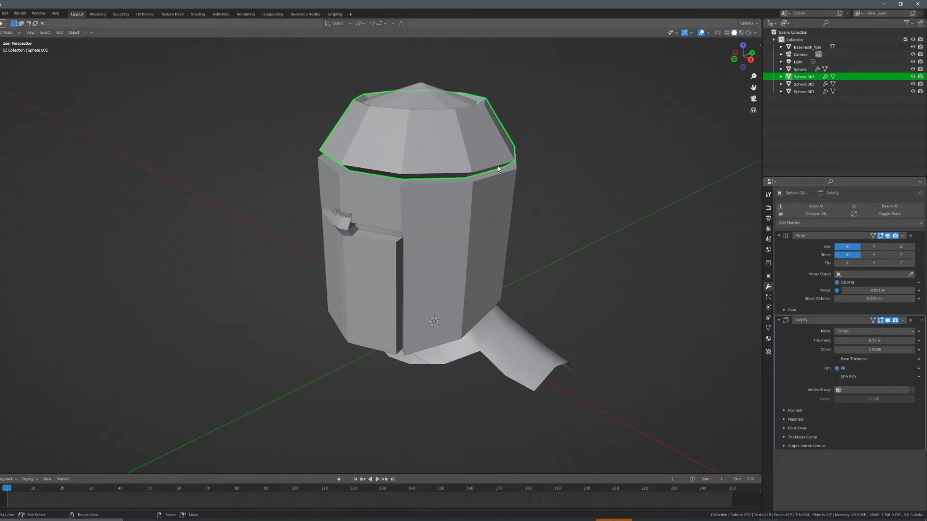
pyautogui.press('Return')
pyautogui.rightClick(429, 207)
pyautogui.click(876, 341)
pyautogui.write('-0.05 m')
pyautogui.press('Return')
pyautogui.rightClick(327, 263)
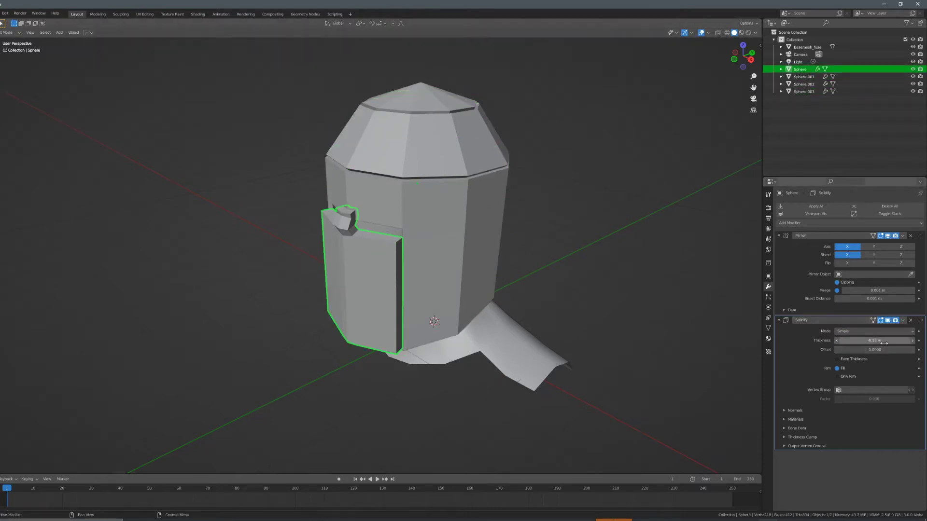
pyautogui.press('Return')
pyautogui.click(556, 243)
# Open the main wall in Edit Mode and turn on its Solidify modifier's On Cage display.
pyautogui.moveTo(556, 243); pyautogui.dragTo(517, 296, button='middle')
pyautogui.scroll(3, 463, 251)
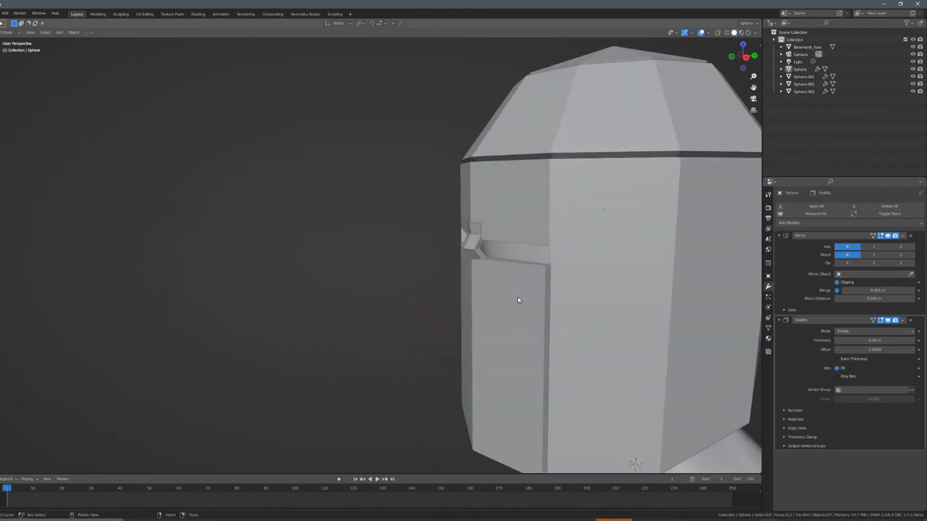
pyautogui.scroll(-4, 579, 275)
pyautogui.click(492, 262)
pyautogui.press('Tab')
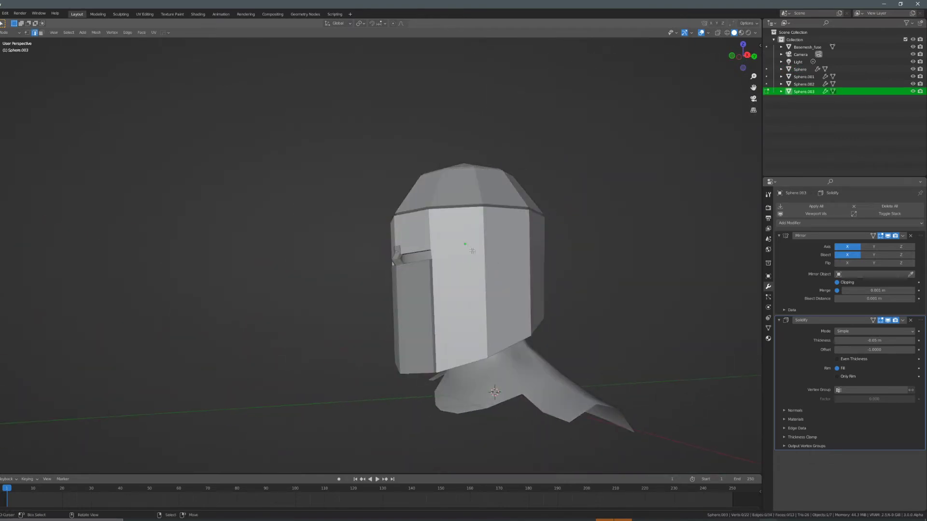
pyautogui.press('Tab')
pyautogui.click(480, 260)
pyautogui.click(525, 262)
pyautogui.press('Tab')
pyautogui.moveTo(488, 261); pyautogui.dragTo(565, 265, button='middle')
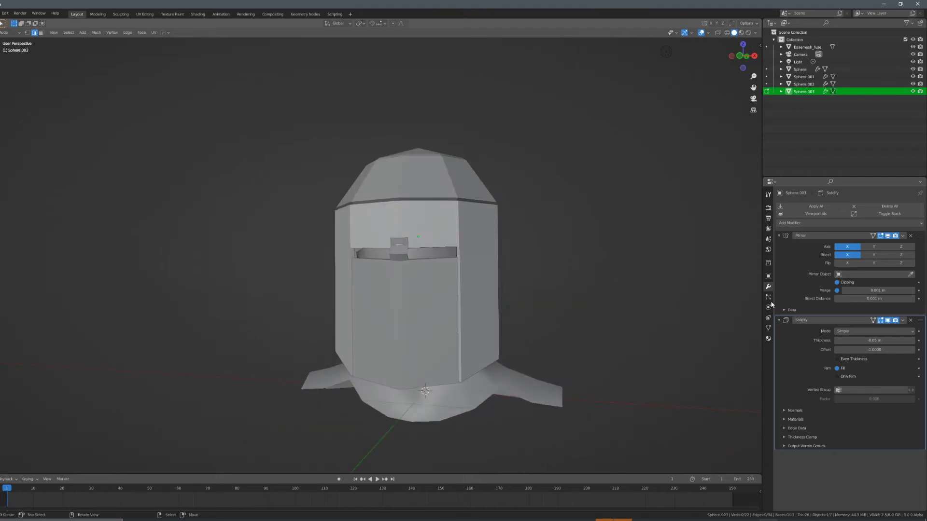
pyautogui.click(873, 321)
pyautogui.moveTo(453, 255); pyautogui.dragTo(483, 257, button='middle')
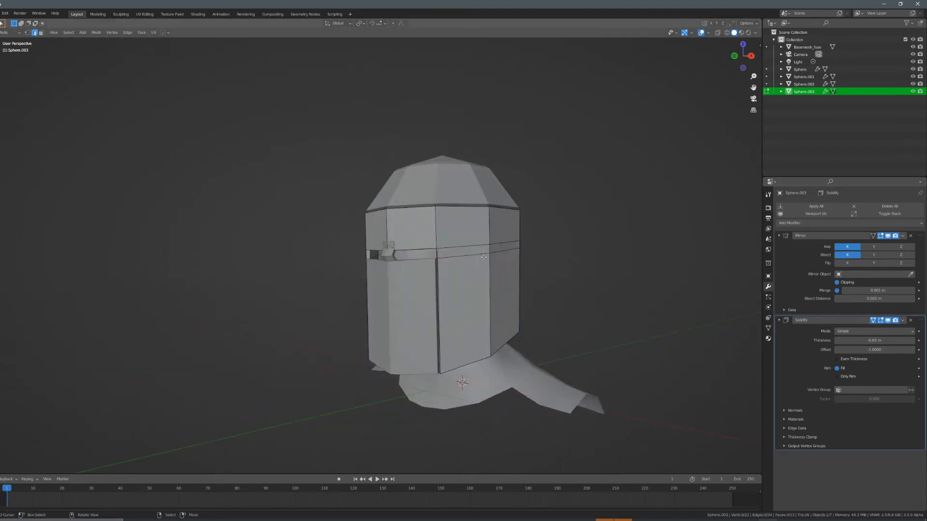
# Separate the wall's front brow face and the adjoining full-height front side panel into their own object.
pyautogui.click(456, 236)
pyautogui.keyDown('alt'); pyautogui.click(456, 244); pyautogui.keyUp('alt')
pyautogui.moveTo(457, 243); pyautogui.dragTo(532, 240, button='middle')
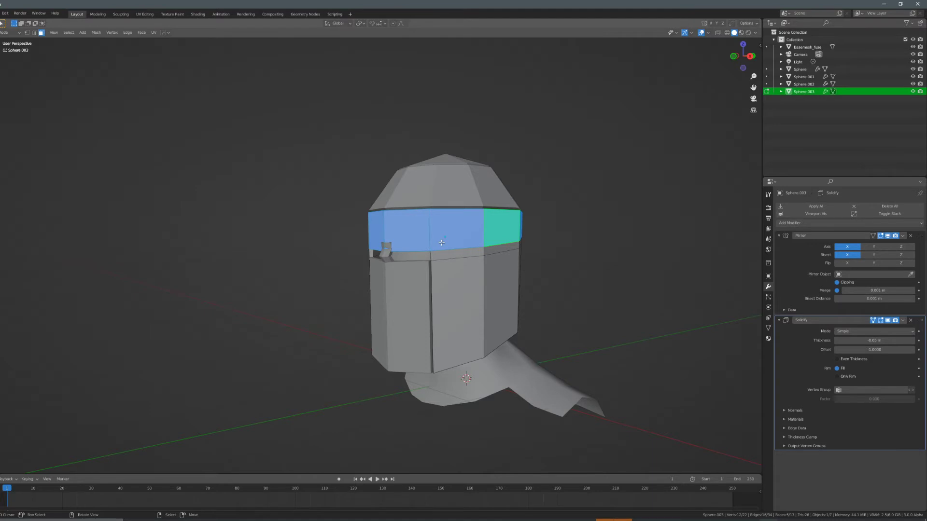
pyautogui.moveTo(441, 242); pyautogui.dragTo(416, 230, button='middle')
pyautogui.click(438, 239)
pyautogui.keyDown('shift'); pyautogui.click(437, 263); pyautogui.keyUp('shift')
pyautogui.keyDown('shift'); pyautogui.click(416, 230); pyautogui.keyUp('shift')
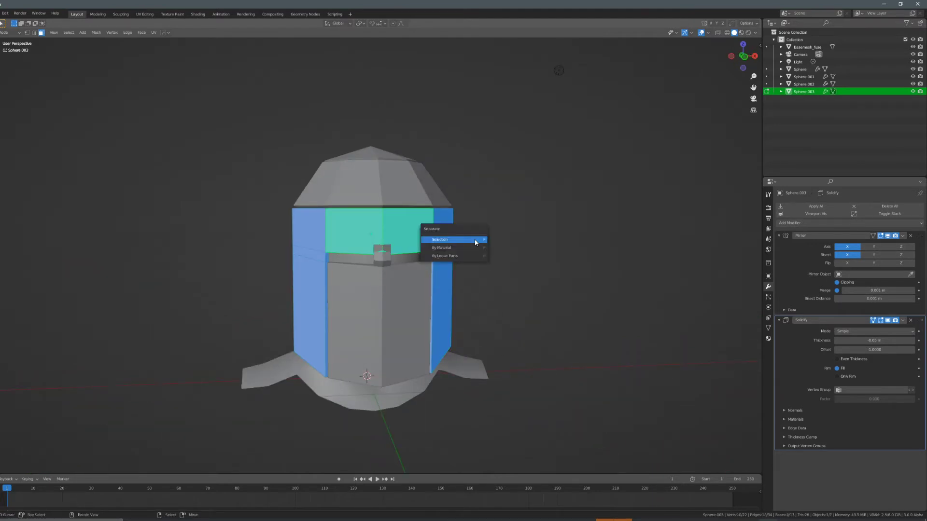
pyautogui.click(476, 240)
pyautogui.press('Tab')
# Apply Shade Smooth to the newly separated brow and front side wall piece.
pyautogui.moveTo(496, 246); pyautogui.dragTo(528, 283, button='middle')
pyautogui.scroll(3, 376, 213)
pyautogui.scroll(4, 612, 282)
pyautogui.scroll(-4, 612, 282)
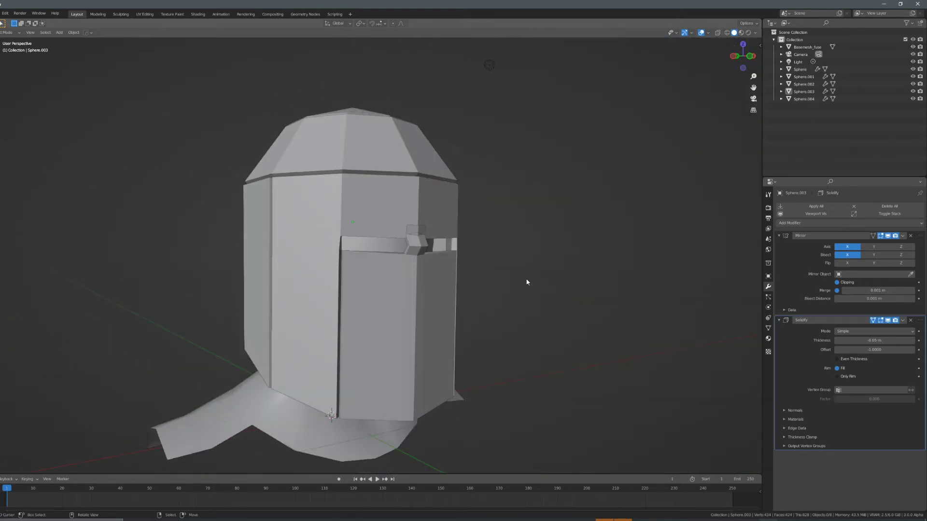
pyautogui.moveTo(462, 268); pyautogui.dragTo(425, 248, button='middle')
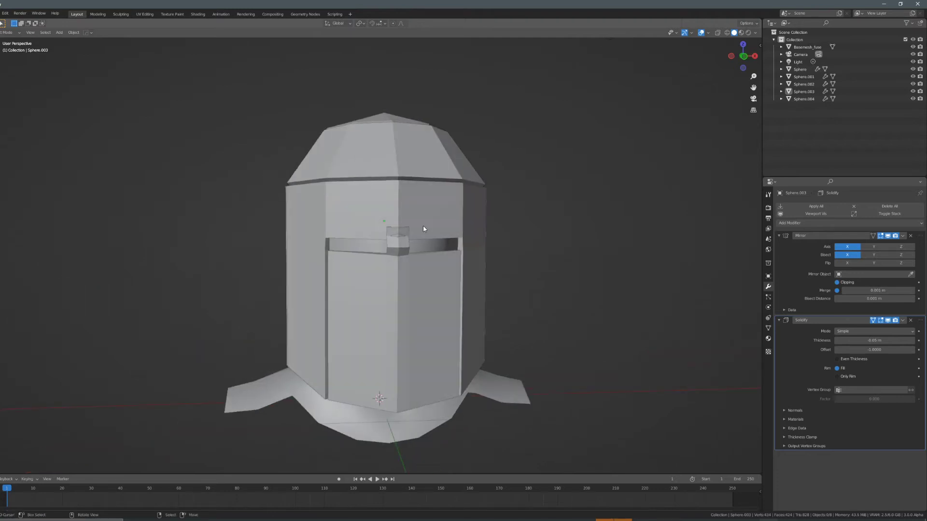
pyautogui.click(421, 204)
pyautogui.press('F3')
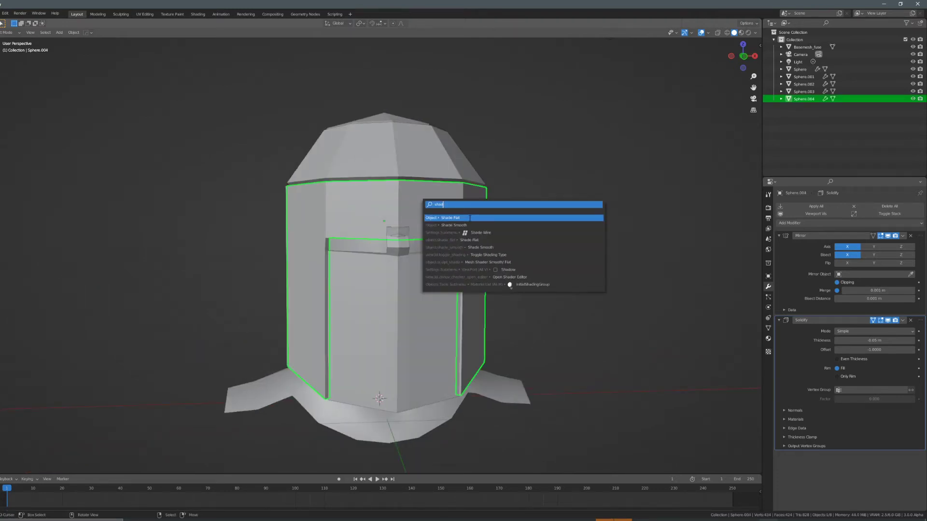
pyautogui.click(469, 223)
# Apply Shade Smooth to the face plate and to the sloped ring.
pyautogui.click(413, 291)
pyautogui.press('F3')
pyautogui.write('shgade')
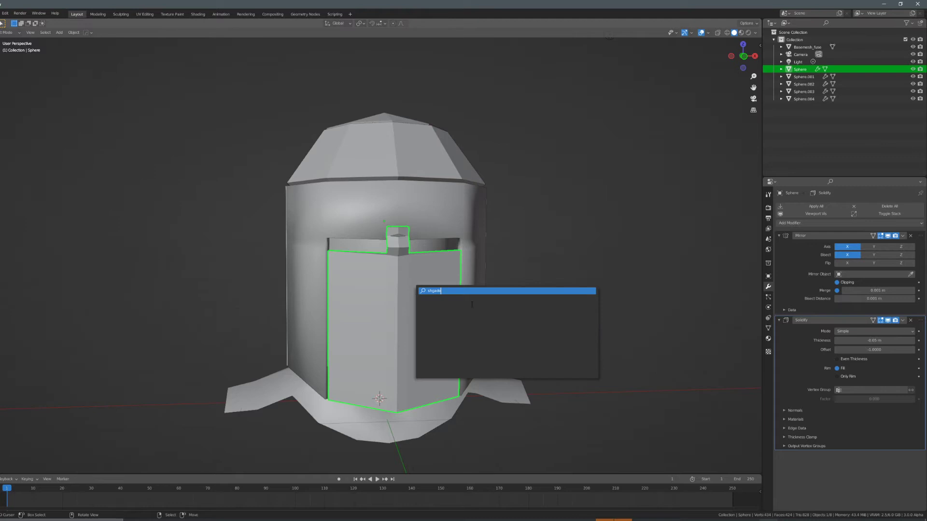
pyautogui.click(463, 312)
pyautogui.click(422, 185)
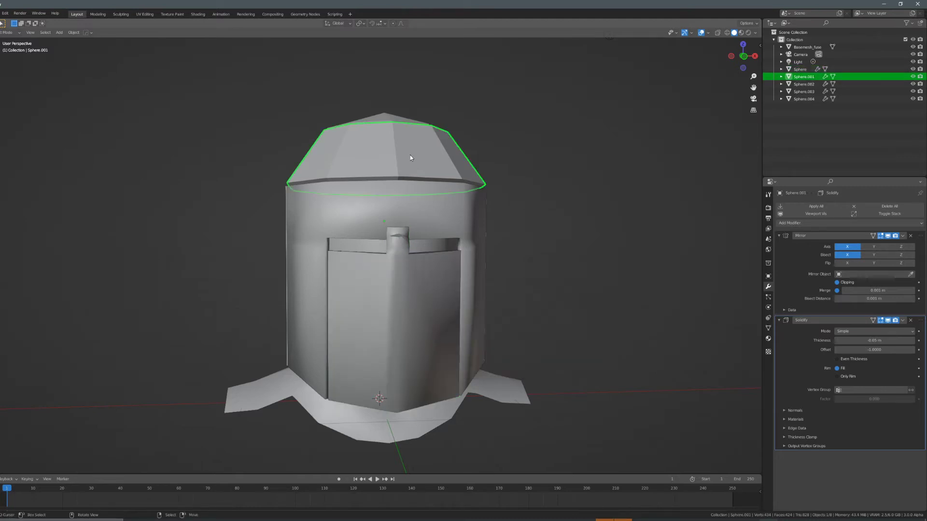
pyautogui.press('F3')
pyautogui.press('Return')
# Apply Shade Smooth to the helmet's top cap.
pyautogui.moveTo(422, 185); pyautogui.dragTo(419, 195, button='middle')
pyautogui.rightClick(403, 128)
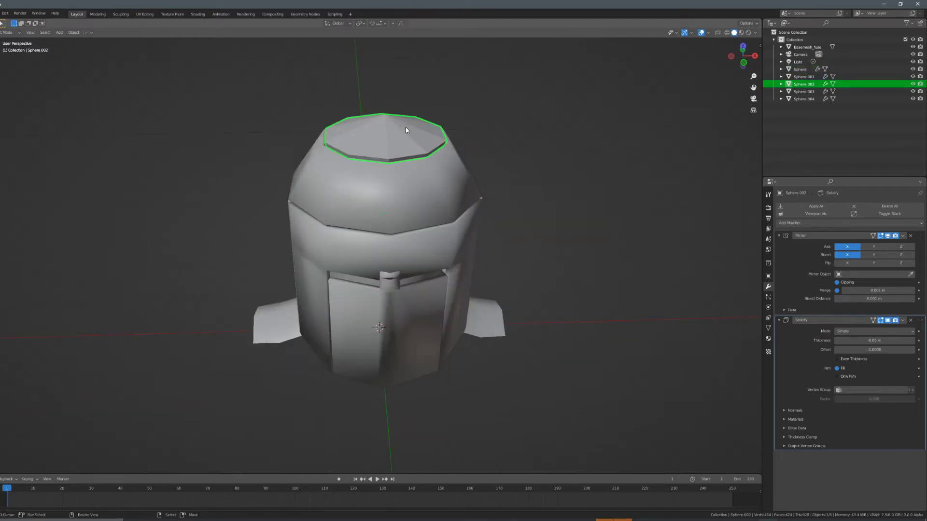
pyautogui.press('F3')
pyautogui.write('shade')
pyautogui.press('BackSpace')
pyautogui.press('BackSpace')
pyautogui.press('BackSpace')
pyautogui.press('BackSpace')
pyautogui.press('BackSpace')
pyautogui.write('shade')
pyautogui.press('Return')
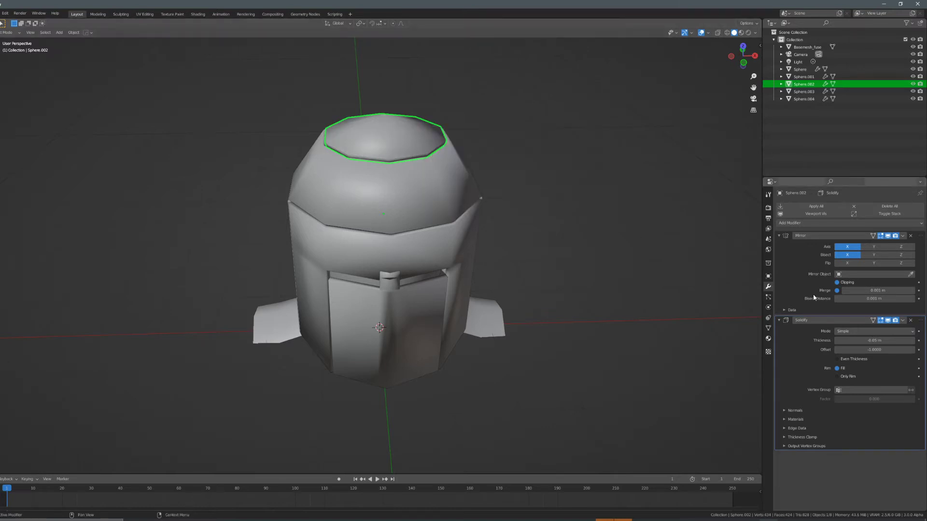
# Turn on Auto Smooth in the mesh normals for the top cap, the sloped ring and the brow and front side wall.
pyautogui.click(768, 298)
pyautogui.click(769, 328)
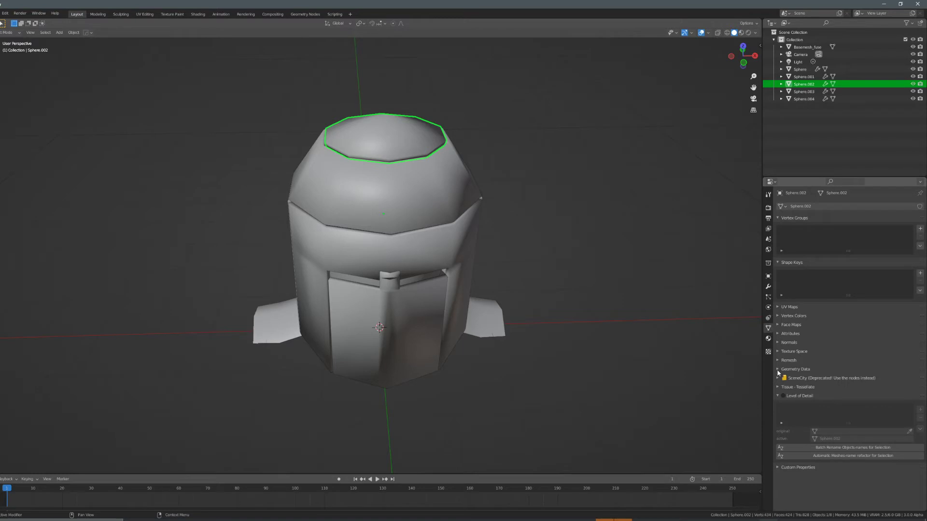
pyautogui.click(787, 342)
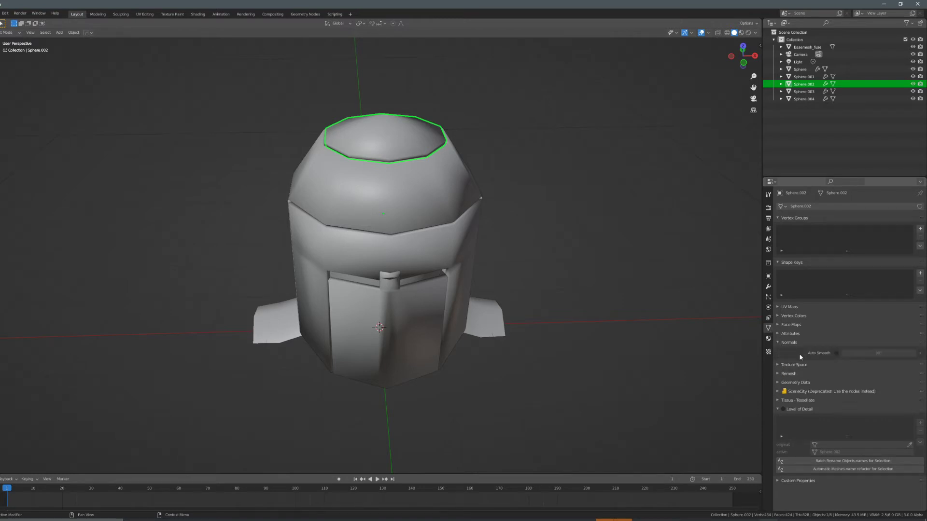
pyautogui.click(425, 190)
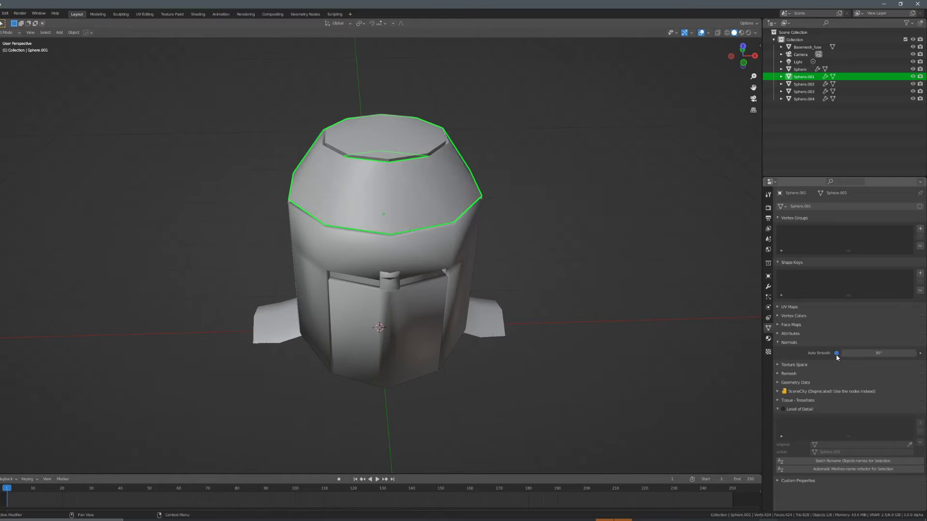
pyautogui.click(439, 238)
pyautogui.click(836, 353)
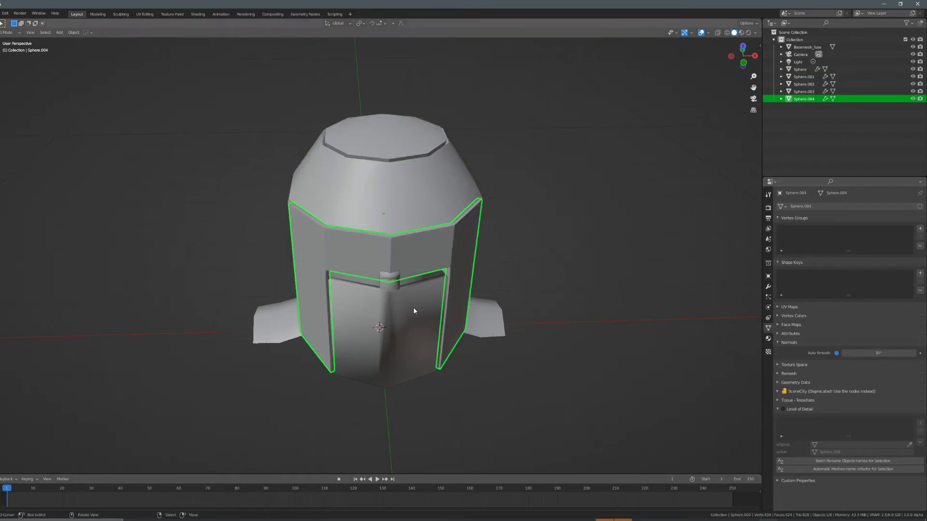
# Turn on Auto Smooth for the face plate and for the rear wall piece.
pyautogui.click(413, 310)
pyautogui.click(836, 353)
pyautogui.moveTo(530, 285); pyautogui.dragTo(480, 290, button='middle')
pyautogui.click(481, 291)
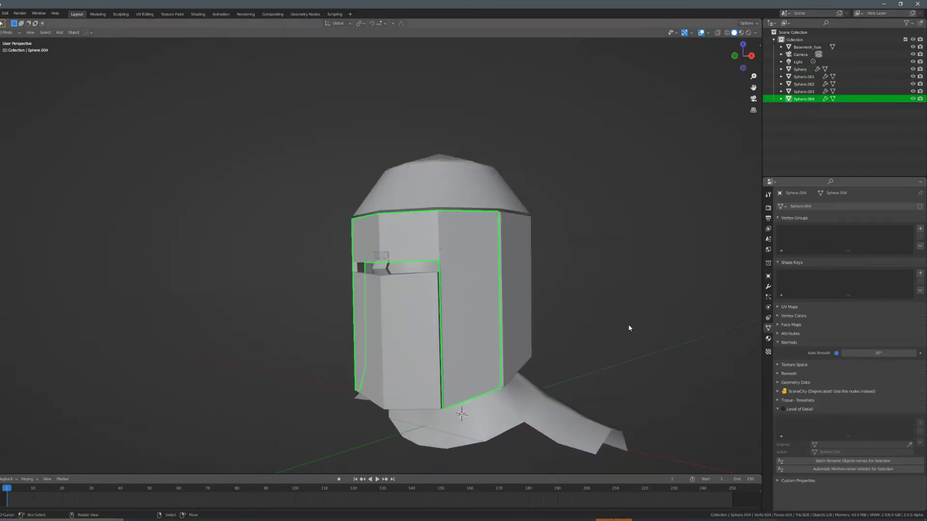
pyautogui.click(526, 268)
pyautogui.click(836, 353)
# Apply Shade Smooth to the rear wall piece.
pyautogui.moveTo(732, 334); pyautogui.dragTo(463, 282, button='middle')
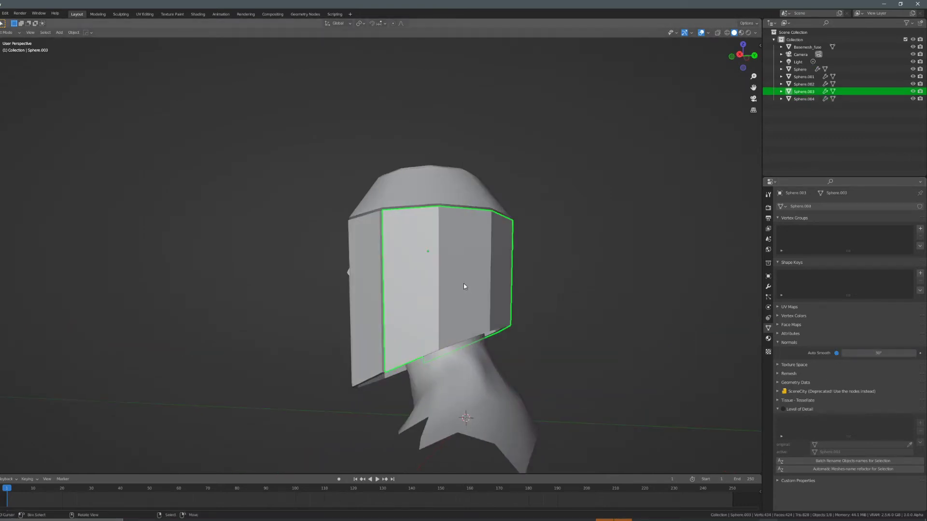
pyautogui.press('F3')
pyautogui.write('shade')
pyautogui.click(507, 304)
pyautogui.moveTo(508, 303); pyautogui.dragTo(658, 345, button='middle')
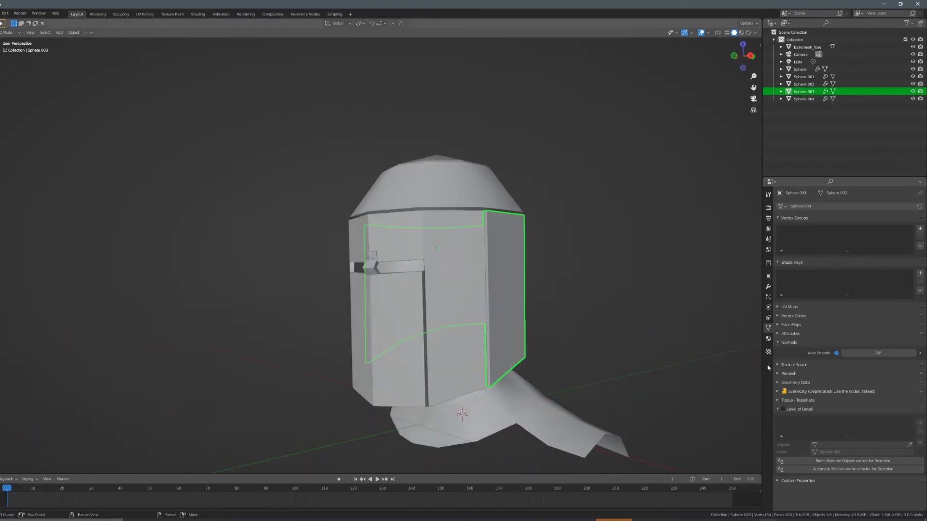
# Adjust the Auto Smooth angles of the rear wall and brow wall, and try another angle on the face plate.
pyautogui.moveTo(878, 352)
pyautogui.mouseDown()
pyautogui.moveTo(912, 352)
pyautogui.moveTo(860, 352)
pyautogui.moveTo(876, 352)
pyautogui.mouseUp()
pyautogui.moveTo(613, 314); pyautogui.dragTo(569, 320, button='middle')
pyautogui.click(871, 353)
pyautogui.moveTo(357, 285); pyautogui.dragTo(530, 299, button='middle')
pyautogui.click(430, 278)
pyautogui.press('Return')
pyautogui.click(410, 311)
pyautogui.press('Return')
pyautogui.moveTo(617, 332)
pyautogui.mouseDown(button='middle')
pyautogui.moveTo(513, 264)
pyautogui.moveTo(812, 364)
pyautogui.mouseUp(button='middle')
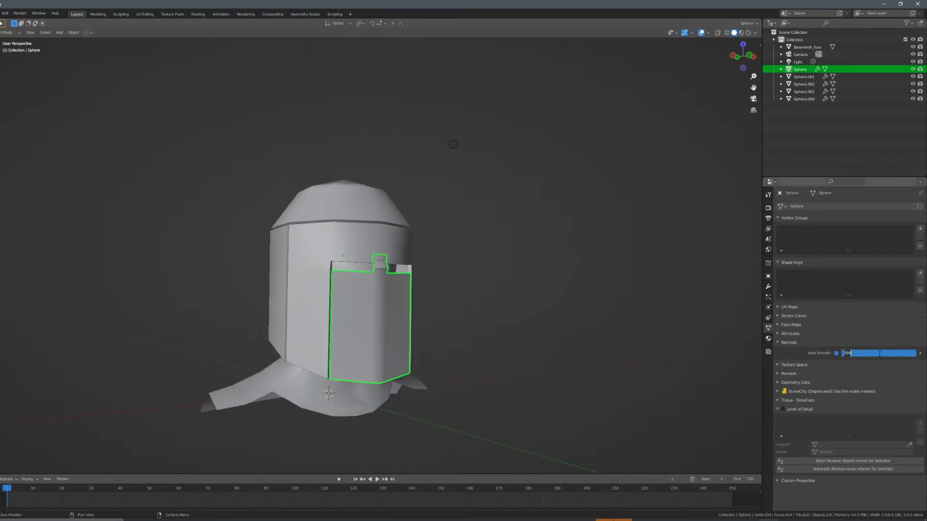
# Move the face plate along Y to adjust its fit against the brow wall.
pyautogui.moveTo(531, 308); pyautogui.dragTo(494, 314, button='middle')
pyautogui.scroll(4, 435, 317)
pyautogui.moveTo(436, 317); pyautogui.dragTo(572, 239, button='middle')
pyautogui.moveTo(550, 263); pyautogui.dragTo(482, 203, button='middle')
pyautogui.press('g')
pyautogui.press('y')
pyautogui.click(495, 153)
pyautogui.moveTo(483, 169); pyautogui.dragTo(523, 197, button='middle')
pyautogui.scroll(-3, 523, 198)
# Examine the shading and seams of the cap, ring, brow wall and face plate from several angles.
pyautogui.click(523, 200)
pyautogui.moveTo(464, 256); pyautogui.dragTo(639, 256, button='middle')
pyautogui.click(505, 236)
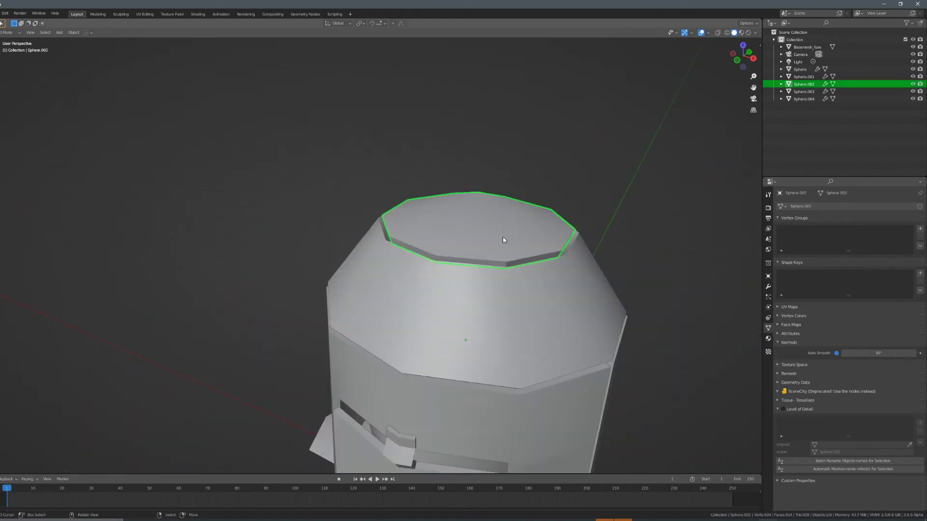
pyautogui.moveTo(505, 235); pyautogui.dragTo(529, 170, button='middle')
pyautogui.scroll(-3, 530, 171)
pyautogui.moveTo(544, 250); pyautogui.dragTo(481, 216, button='middle')
pyautogui.click(549, 236)
pyautogui.moveTo(459, 251); pyautogui.dragTo(483, 265, button='middle')
pyautogui.scroll(5, 487, 256)
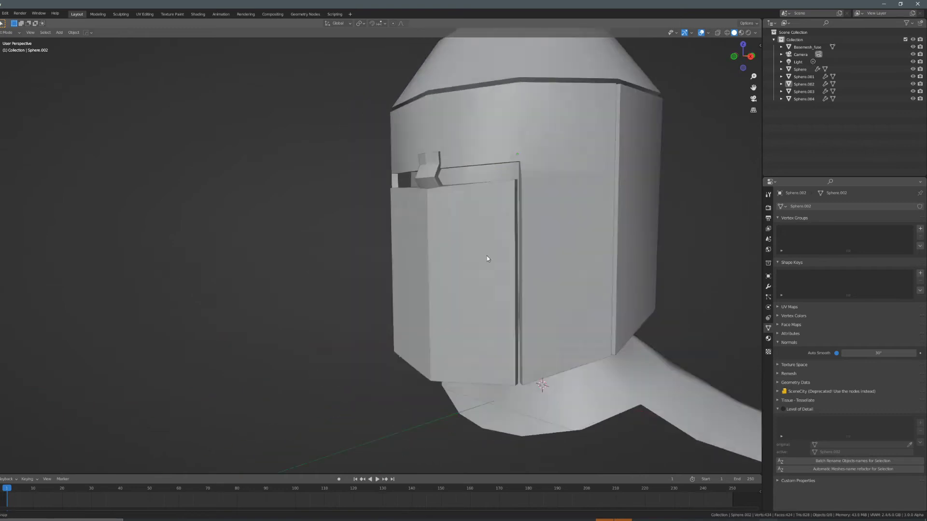
pyautogui.keyDown('shift'); pyautogui.moveTo(550, 216); pyautogui.dragTo(506, 256); pyautogui.keyUp('shift')
pyautogui.click(448, 244)
pyautogui.moveTo(448, 241); pyautogui.dragTo(493, 245, button='middle')
pyautogui.moveTo(555, 227); pyautogui.dragTo(523, 218, button='middle')
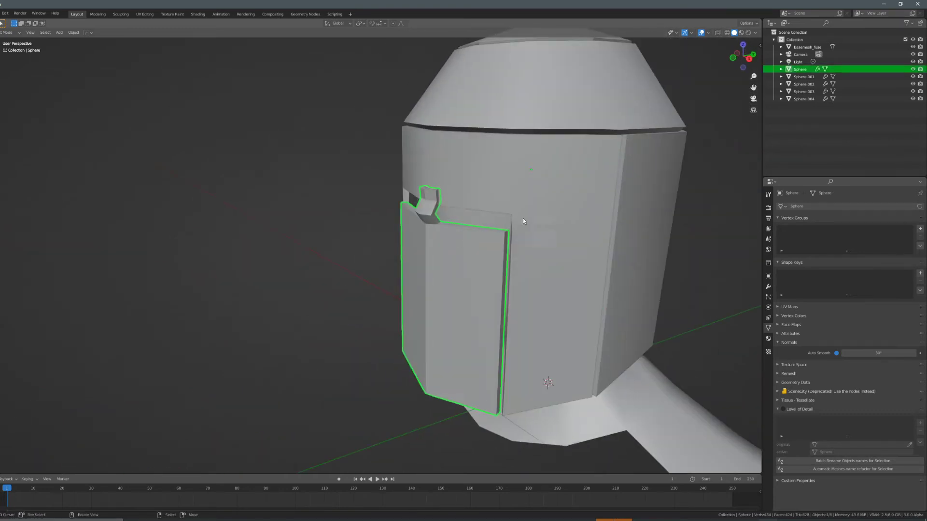
# Try to move the brow wall's edge above the eye slit along Y and extrude it.
pyautogui.click(522, 218)
pyautogui.press('Tab')
pyautogui.scroll(3, 492, 213)
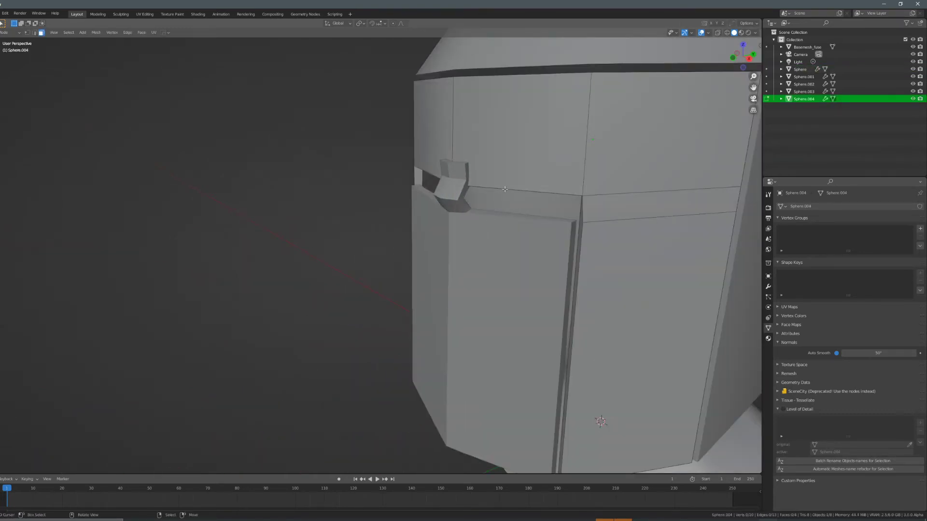
pyautogui.moveTo(502, 189); pyautogui.dragTo(563, 223, button='middle')
pyautogui.rightClick(507, 189)
pyautogui.hotkey('ctrl', 'Tab')
pyautogui.click(508, 182)
pyautogui.rightClick(509, 192)
pyautogui.press('g')
pyautogui.press('y')
pyautogui.click(506, 201)
pyautogui.press('e')
pyautogui.click(602, 215)
pyautogui.hotkey('ctrl', 'z')
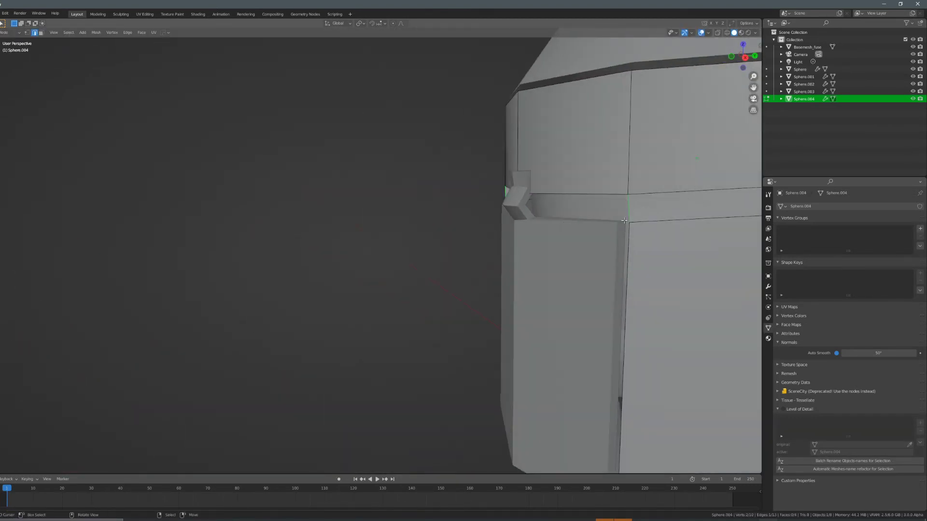
pyautogui.scroll(-10, 568, 194)
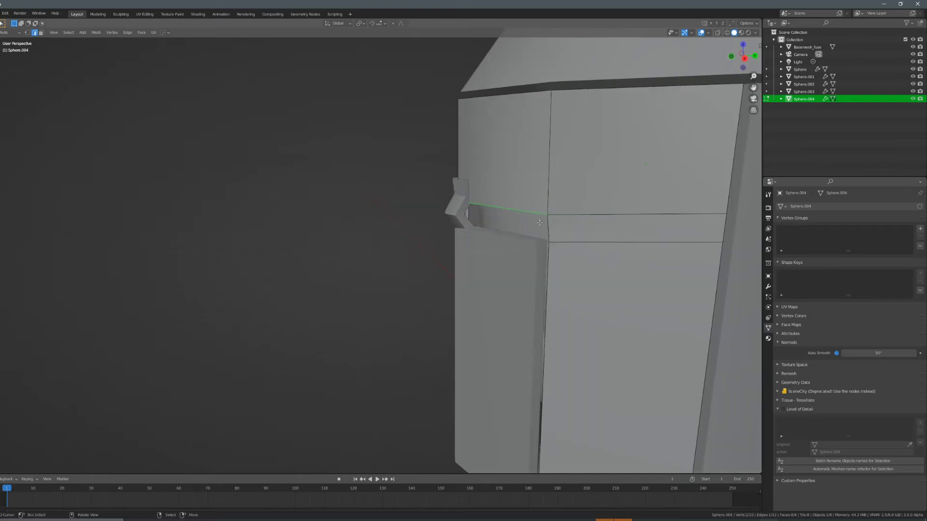
# Open the sloped ring's mesh for editing and turn on the on-cage display of its Solidify modifier.
pyautogui.moveTo(464, 257); pyautogui.dragTo(470, 203, button='middle')
pyautogui.scroll(5, 477, 199)
pyautogui.press('Tab')
pyautogui.rightClick(511, 143)
pyautogui.press('Tab')
pyautogui.moveTo(511, 143); pyautogui.dragTo(520, 204, button='middle')
pyautogui.scroll(-6, 528, 159)
pyautogui.press('Tab')
pyautogui.press('Tab')
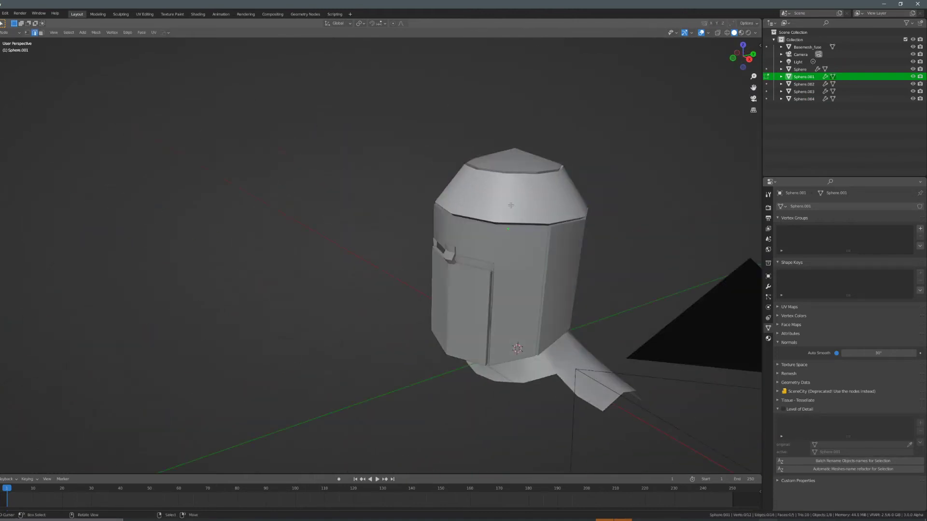
pyautogui.click(769, 297)
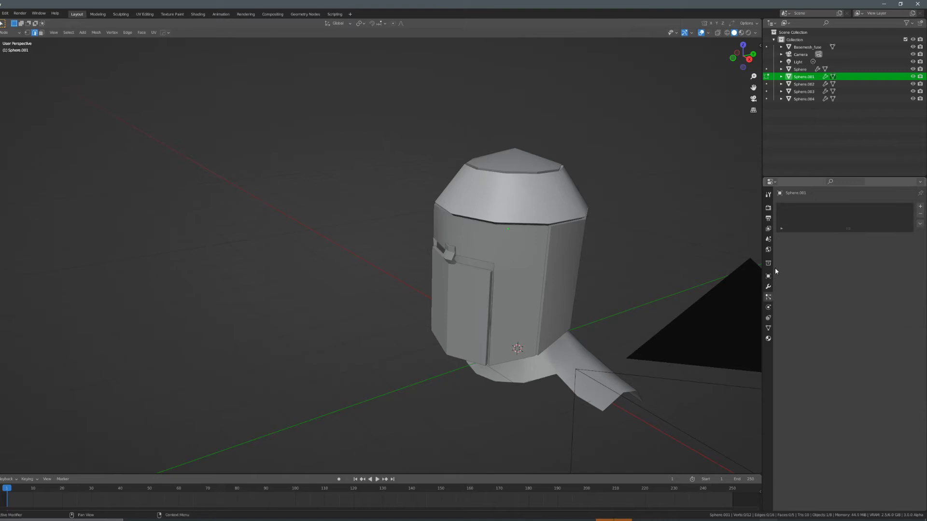
pyautogui.click(768, 328)
pyautogui.click(768, 318)
pyautogui.click(768, 288)
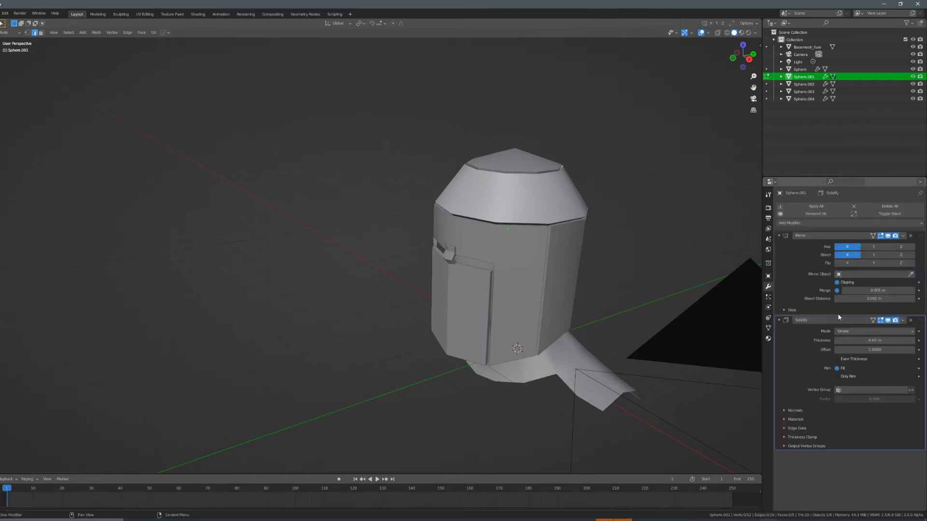
pyautogui.click(873, 322)
# Turn on the Solidify modifier's on-cage display for the top cap and open its mesh for editing.
pyautogui.moveTo(427, 212); pyautogui.dragTo(498, 220, button='middle')
pyautogui.scroll(3, 498, 220)
pyautogui.hotkey('alt', 'q')
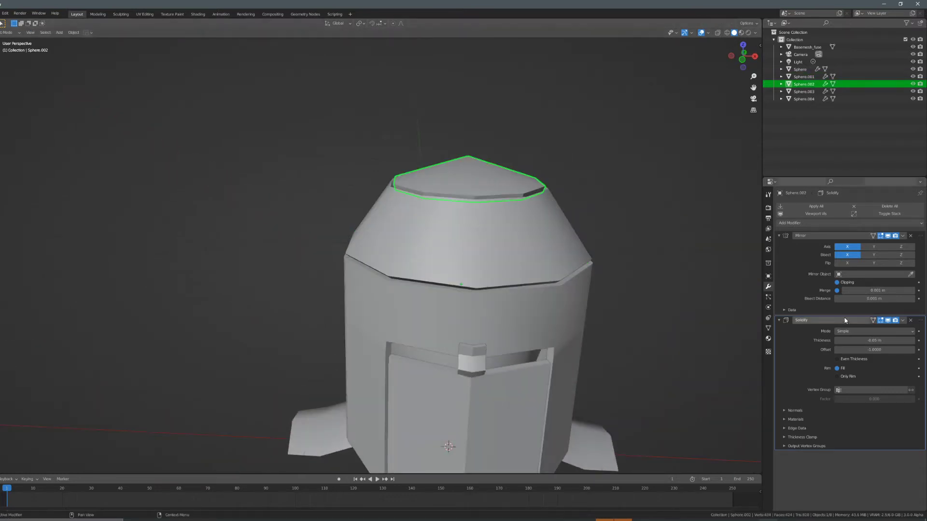
pyautogui.moveTo(515, 203); pyautogui.dragTo(487, 209, button='middle')
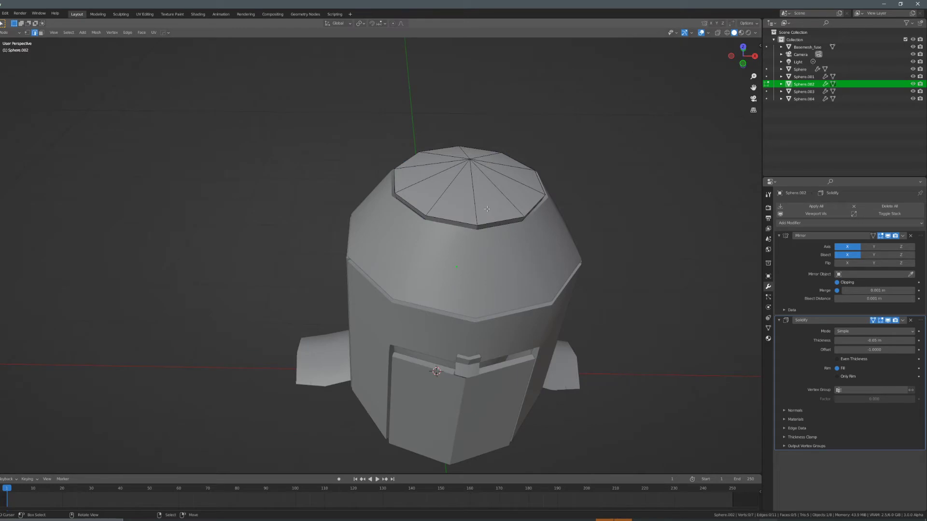
pyautogui.scroll(-4, 521, 251)
# Add a horizontal loop cut around the middle of the sloped ring and scale it outward.
pyautogui.hotkey('alt', 'q')
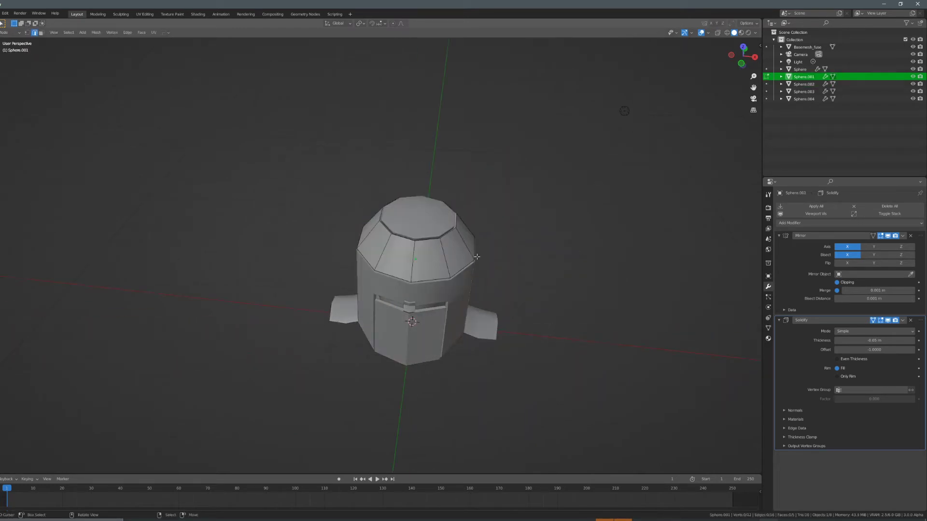
pyautogui.scroll(4, 427, 254)
pyautogui.click(462, 259)
pyautogui.moveTo(462, 259); pyautogui.dragTo(555, 234, button='middle')
pyautogui.press('s')
pyautogui.click(590, 231)
# Rescale the sloped ring's middle edge loop to round its profile, comparing the result in Object Mode.
pyautogui.press('Tab')
pyautogui.moveTo(536, 288); pyautogui.dragTo(600, 265, button='middle')
pyautogui.press('Tab')
pyautogui.press('s')
pyautogui.click(613, 252)
pyautogui.press('Tab')
pyautogui.press('Tab')
pyautogui.press('Tab')
pyautogui.press('Tab')
pyautogui.moveTo(547, 257); pyautogui.dragTo(483, 241, button='middle')
pyautogui.scroll(3, 478, 239)
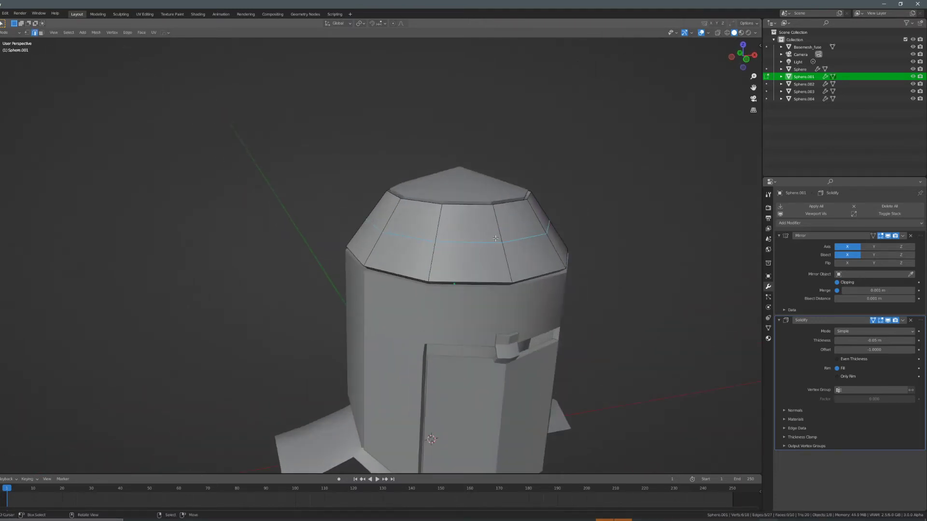
# Open the face plate's mesh for editing and turn on the on-cage display of its Solidify modifier.
pyautogui.press('Tab')
pyautogui.rightClick(542, 308)
pyautogui.moveTo(542, 309)
pyautogui.mouseDown(button='middle')
pyautogui.moveTo(499, 283)
pyautogui.moveTo(497, 248)
pyautogui.moveTo(514, 253)
pyautogui.moveTo(528, 275)
pyautogui.moveTo(428, 265)
pyautogui.moveTo(464, 242)
pyautogui.moveTo(526, 261)
pyautogui.moveTo(549, 294)
pyautogui.mouseUp(button='middle')
pyautogui.rightClick(498, 283)
pyautogui.press('Tab')
pyautogui.press('Tab')
pyautogui.press('Tab')
pyautogui.click(873, 320)
# Shape the face plate into a protruding muzzle by loop-cutting its upper part and moving and scaling the edges.
pyautogui.click(471, 252)
pyautogui.press('g')
pyautogui.press('y')
pyautogui.click(549, 280)
pyautogui.press('g')
pyautogui.press('z')
pyautogui.click(505, 230)
pyautogui.moveTo(522, 342); pyautogui.dragTo(540, 188, button='middle')
pyautogui.press('s')
pyautogui.click(579, 316)
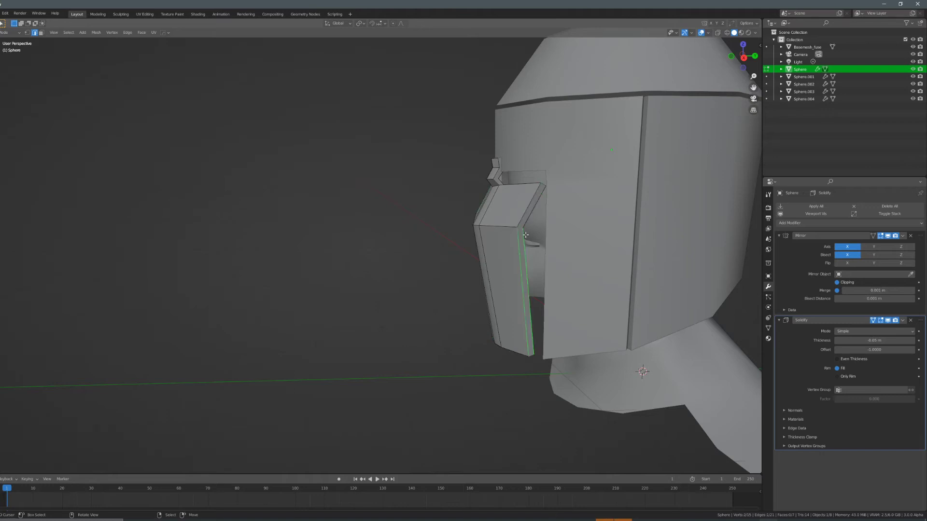
# Try to reposition the face plate's outer side edges and extend the upper one back over the side wall.
pyautogui.press('g')
pyautogui.moveTo(552, 232); pyautogui.dragTo(555, 259, button='middle')
pyautogui.click(591, 233)
pyautogui.press('g')
pyautogui.click(557, 233)
pyautogui.press('g')
pyautogui.click(571, 212)
pyautogui.press('g')
pyautogui.click(662, 233)
pyautogui.press('g')
pyautogui.click(593, 254)
pyautogui.hotkey('ctrl', 'z')
pyautogui.hotkey('ctrl', 'z')
pyautogui.hotkey('ctrl', 'z')
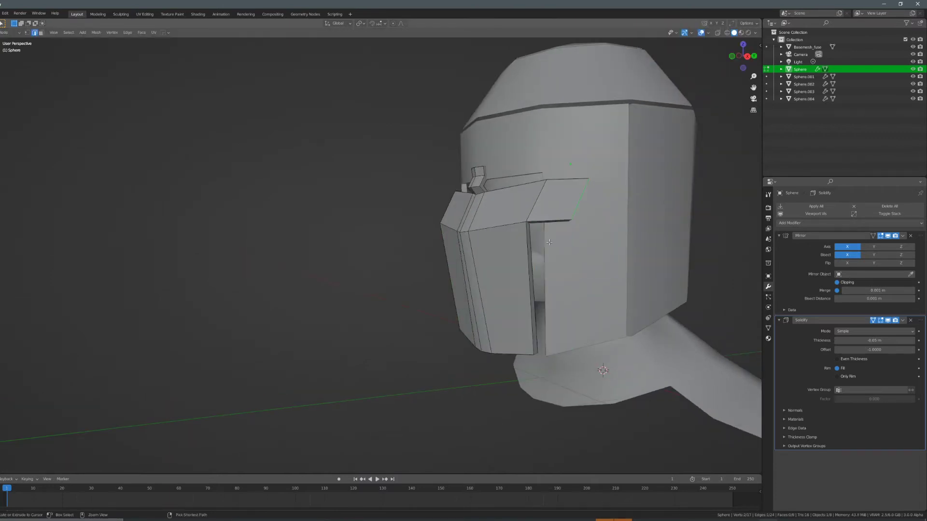
# Extrude the face plate's full outer side edge back toward the helmet's side wall and reposition it.
pyautogui.moveTo(535, 237); pyautogui.dragTo(520, 238, button='middle')
pyautogui.press('e')
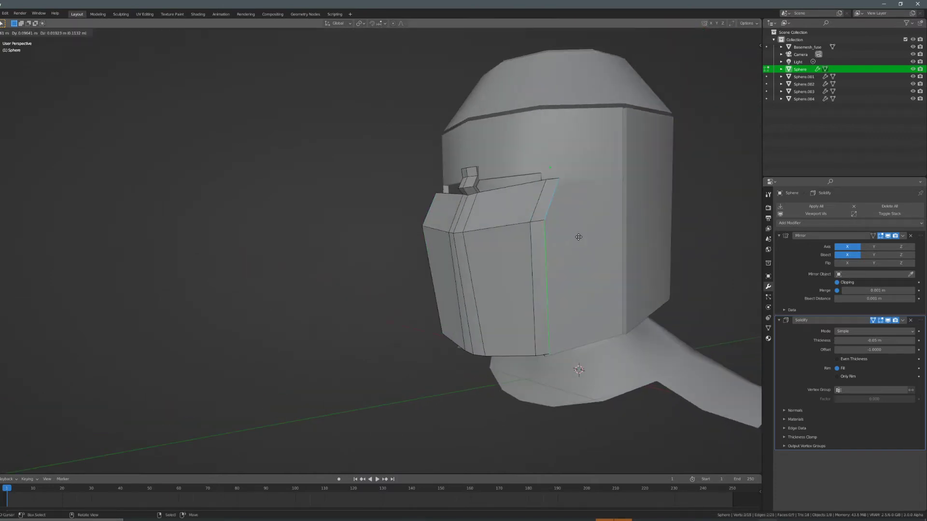
pyautogui.click(590, 236)
pyautogui.moveTo(596, 237); pyautogui.dragTo(570, 253, button='middle')
pyautogui.press('g')
pyautogui.click(586, 191)
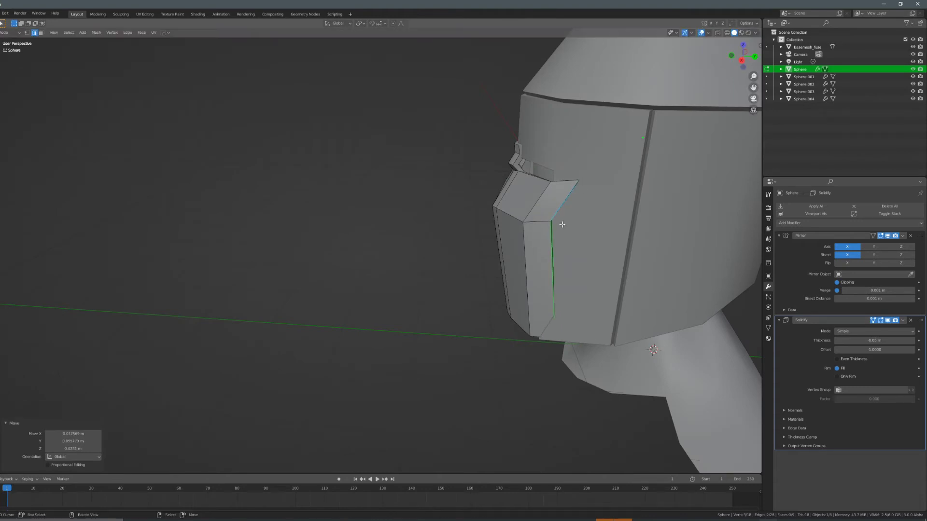
# Move the edges and vertices of the new side strip so it closes the gap to the helmet's side wall.
pyautogui.press('g')
pyautogui.press('z')
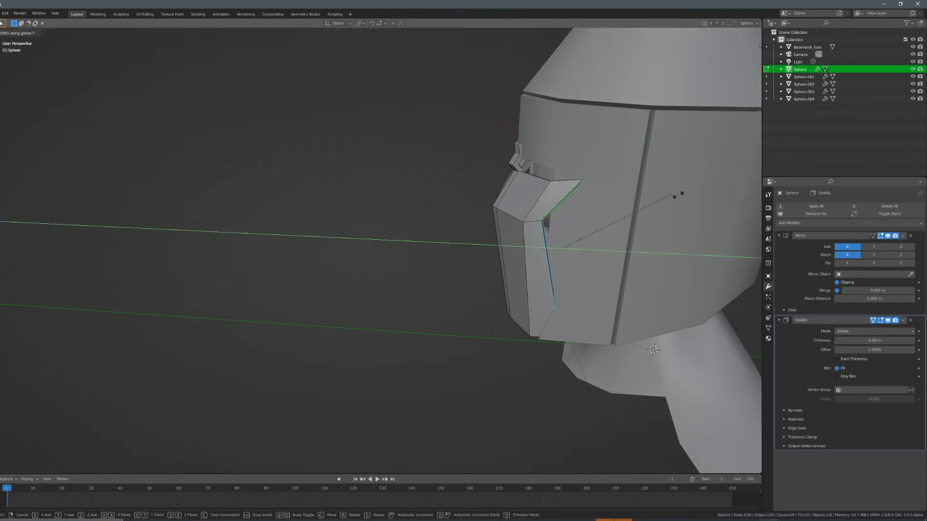
pyautogui.click(580, 214)
pyautogui.moveTo(581, 214); pyautogui.dragTo(490, 241, button='middle')
pyautogui.press('g')
pyautogui.click(644, 211)
pyautogui.press('g')
pyautogui.click(598, 234)
pyautogui.press('g')
pyautogui.click(580, 220)
pyautogui.press('g')
pyautogui.click(549, 188)
# Extrude the face plate's upper edge outward into a small lip below the eye slit and reposition it.
pyautogui.scroll(-5, 549, 189)
pyautogui.scroll(3, 555, 264)
pyautogui.click(519, 198)
pyautogui.moveTo(519, 198); pyautogui.dragTo(432, 196, button='middle')
pyautogui.press('e')
pyautogui.click(596, 213)
pyautogui.press('g')
pyautogui.click(535, 193)
# Move the lip's free edge so it angles up and outward in front of the eye slit.
pyautogui.moveTo(535, 193); pyautogui.dragTo(688, 207, button='middle')
pyautogui.scroll(2, 688, 207)
pyautogui.press('g')
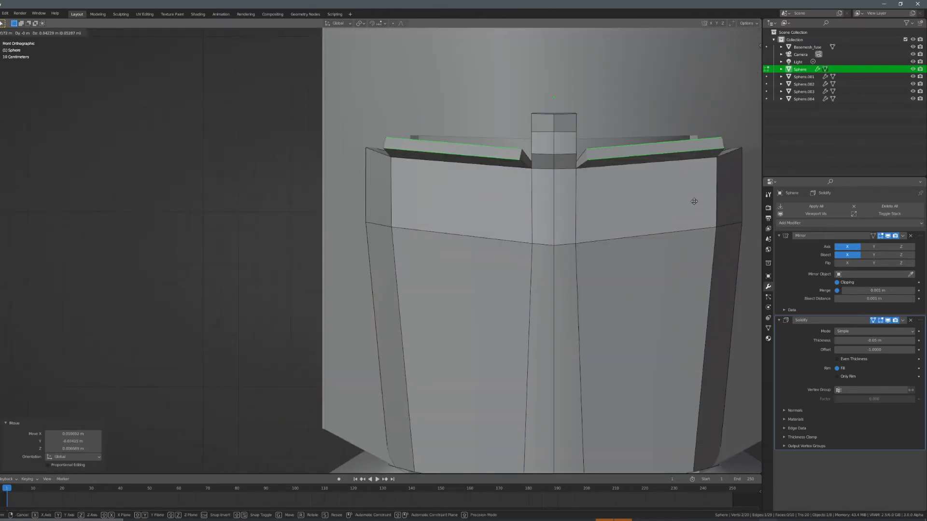
pyautogui.click(685, 205)
pyautogui.moveTo(685, 206); pyautogui.dragTo(672, 236, button='middle')
pyautogui.press('g')
pyautogui.click(606, 224)
pyautogui.scroll(-3, 605, 224)
pyautogui.press('Tab')
# Examine the face plate's new lip close up and the whole helmet from several sides.
pyautogui.scroll(3, 565, 236)
pyautogui.moveTo(594, 218); pyautogui.dragTo(691, 193, button='middle')
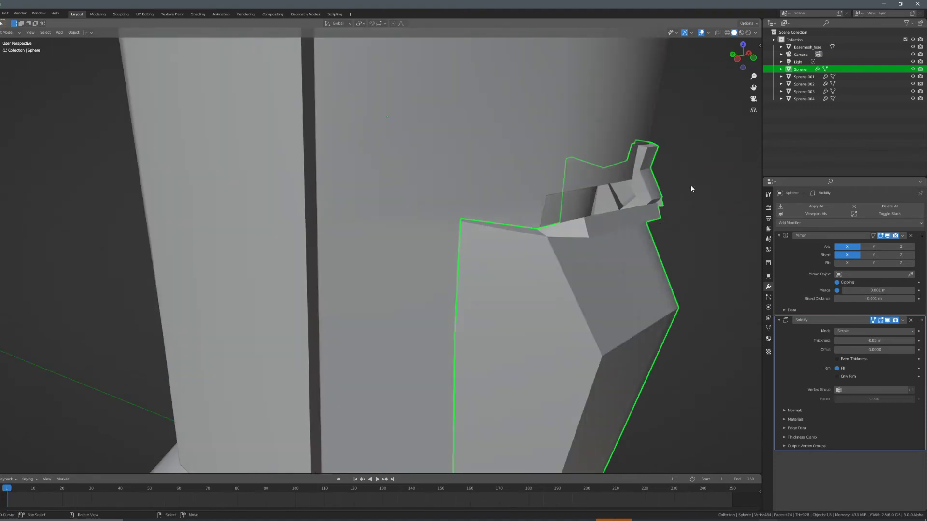
pyautogui.moveTo(627, 181); pyautogui.dragTo(543, 190, button='middle')
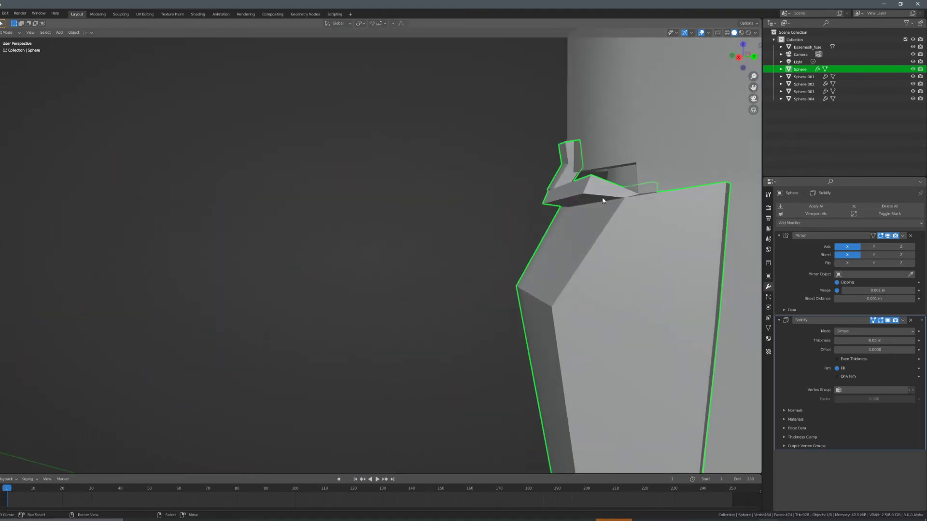
pyautogui.moveTo(607, 181); pyautogui.dragTo(552, 216, button='middle')
pyautogui.moveTo(567, 166); pyautogui.dragTo(653, 233, button='middle')
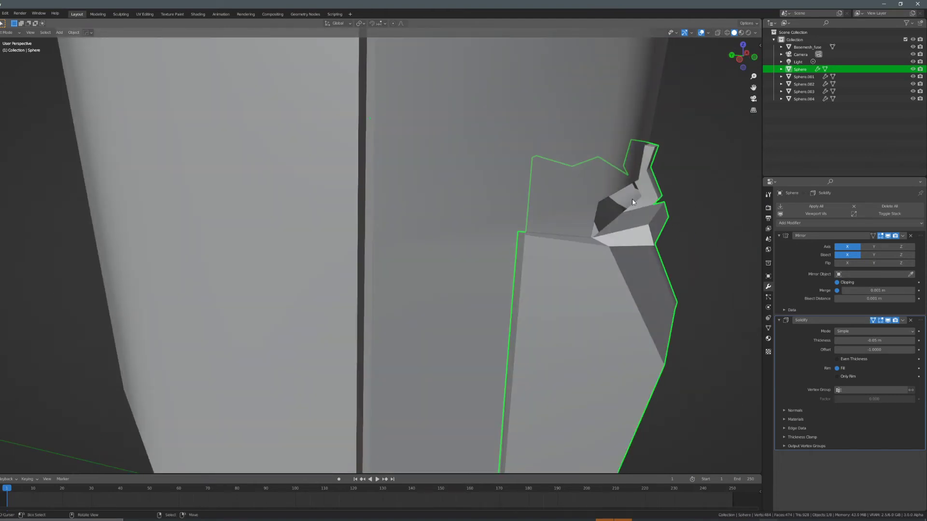
pyautogui.moveTo(656, 201); pyautogui.dragTo(687, 183, button='middle')
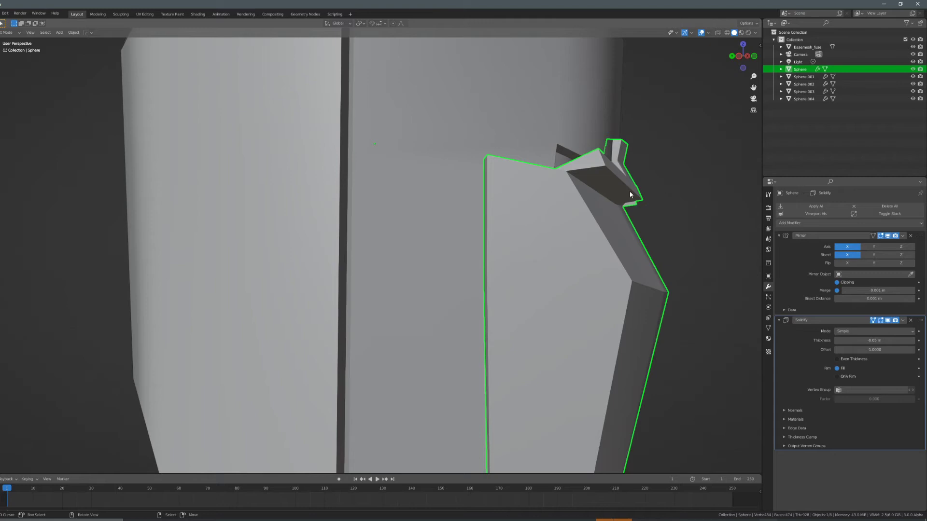
pyautogui.scroll(-4, 597, 215)
pyautogui.moveTo(595, 215); pyautogui.dragTo(523, 276, button='middle')
pyautogui.scroll(1, 567, 232)
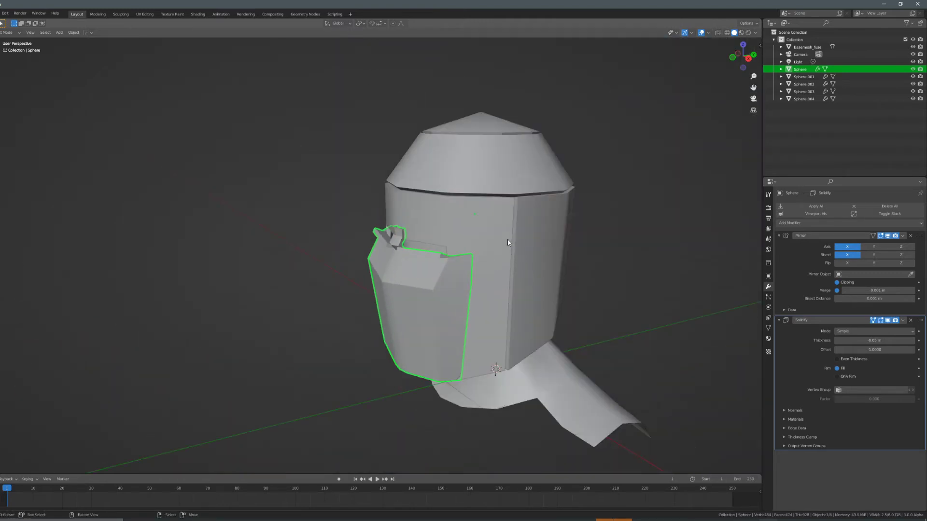
pyautogui.scroll(-5, 507, 240)
pyautogui.moveTo(480, 193); pyautogui.dragTo(501, 209, button='middle')
pyautogui.scroll(3, 482, 214)
pyautogui.moveTo(410, 236)
pyautogui.mouseDown(button='middle')
pyautogui.moveTo(554, 275)
pyautogui.moveTo(447, 270)
pyautogui.moveTo(358, 279)
pyautogui.moveTo(445, 274)
pyautogui.moveTo(372, 274)
pyautogui.moveTo(429, 287)
pyautogui.moveTo(455, 280)
pyautogui.moveTo(476, 256)
pyautogui.moveTo(487, 259)
pyautogui.moveTo(427, 232)
pyautogui.mouseUp(button='middle')
# Select all five helmet parts, from the face plate to the top cap, without the base head.
pyautogui.click(431, 278)
pyautogui.press('g')
pyautogui.click(431, 278)
pyautogui.click(401, 277)
pyautogui.keyDown('shift'); pyautogui.click(458, 210); pyautogui.keyUp('shift')
pyautogui.keyDown('shift'); pyautogui.click(478, 154); pyautogui.keyUp('shift')
pyautogui.moveTo(542, 212); pyautogui.dragTo(485, 208, button='middle')
pyautogui.keyDown('shift'); pyautogui.click(487, 205); pyautogui.keyUp('shift')
pyautogui.keyDown('shift'); pyautogui.click(483, 108); pyautogui.keyUp('shift')
pyautogui.moveTo(555, 183); pyautogui.dragTo(576, 248, button='middle')
# Try joining the selected helmet parts, undo that, and move them into a new collection named Backup.
pyautogui.hotkey('ctrl', 'j')
pyautogui.hotkey('ctrl', 'z')
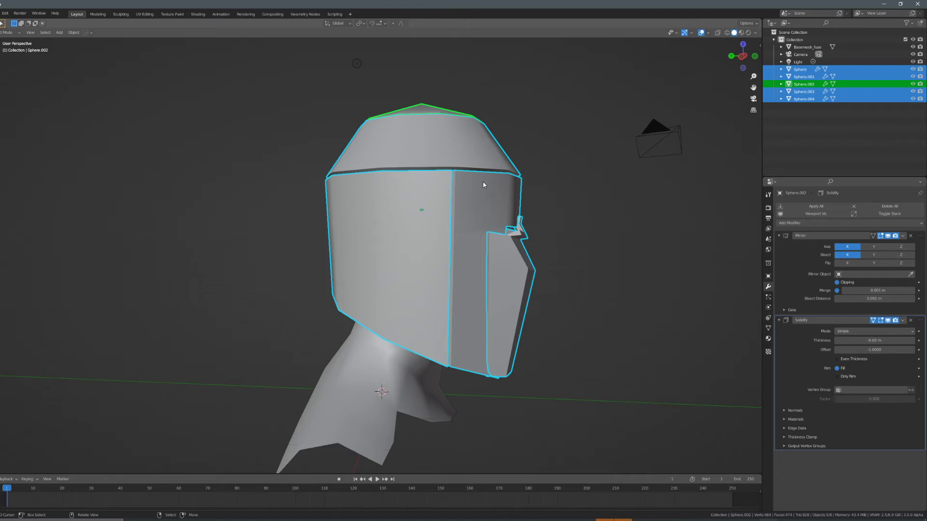
pyautogui.moveTo(510, 179); pyautogui.dragTo(482, 179, button='middle')
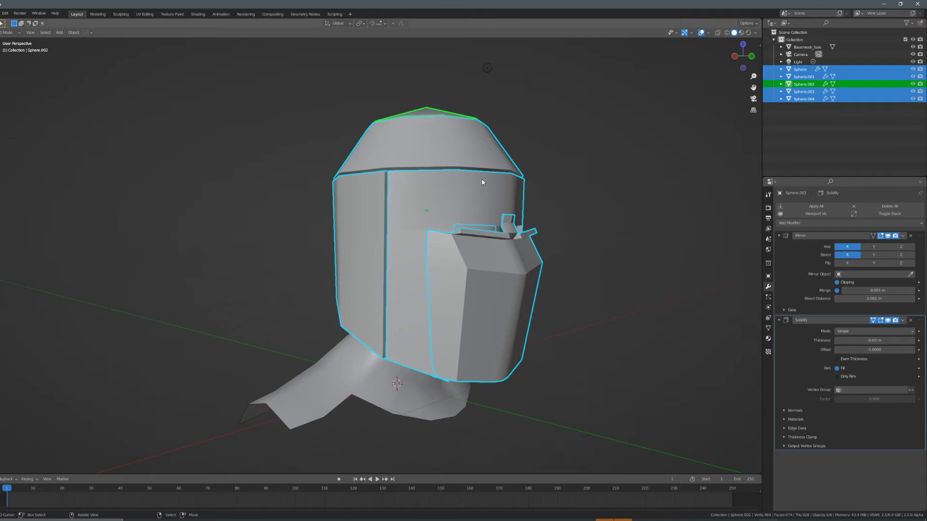
pyautogui.moveTo(502, 182); pyautogui.dragTo(700, 111, button='middle')
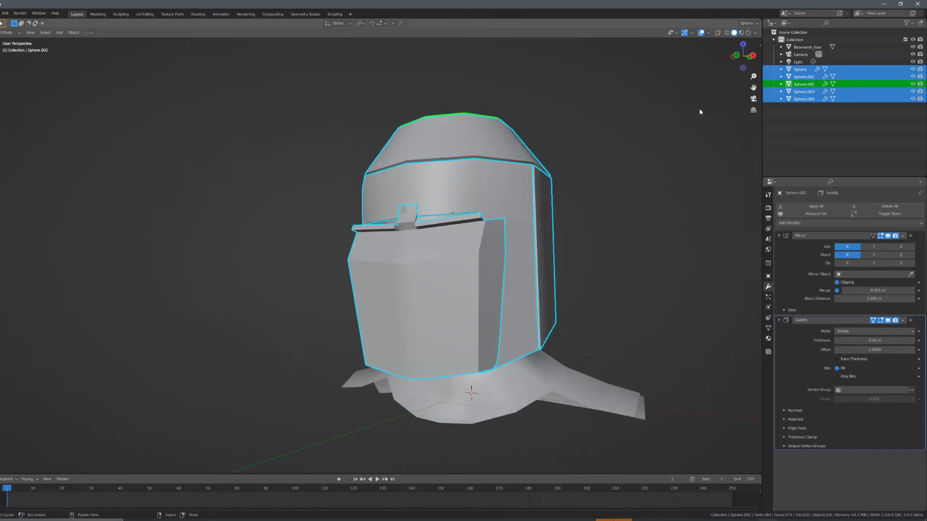
pyautogui.press('m')
pyautogui.click(490, 218)
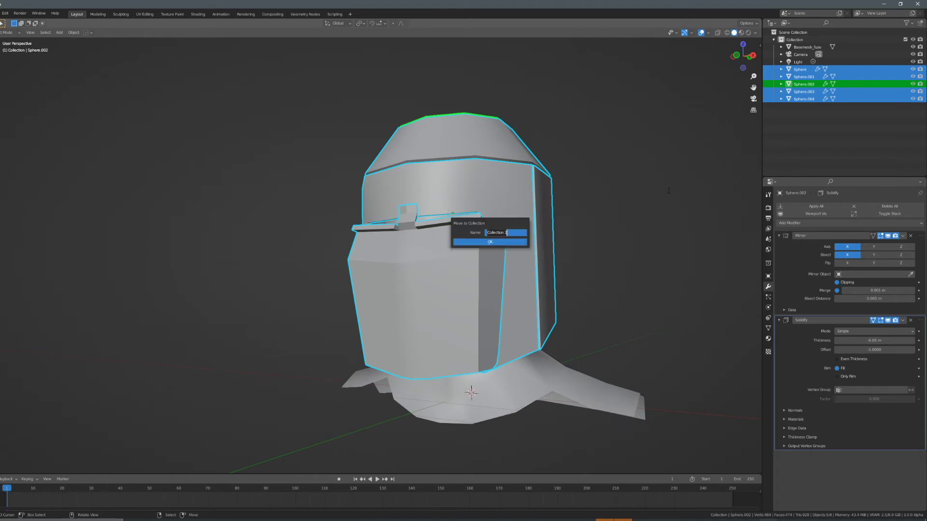
pyautogui.click(490, 242)
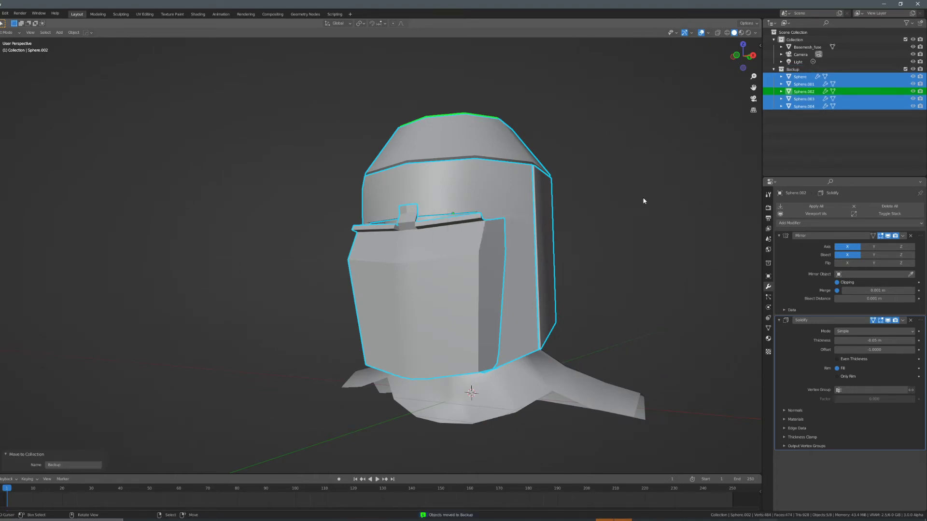
pyautogui.hotkey('shift', 'd')
pyautogui.rightClick(581, 184)
pyautogui.rightClick(819, 100)
pyautogui.hotkey('ctrl', 'z')
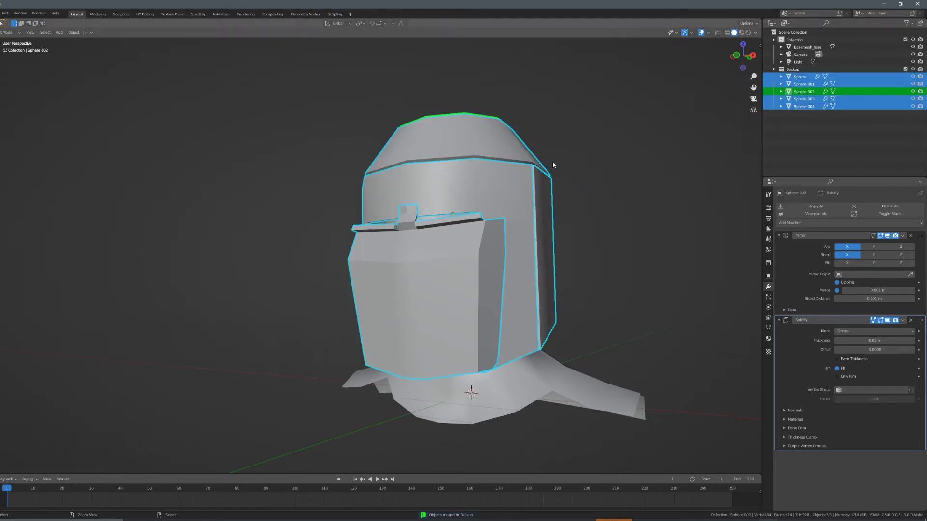
# Duplicate the five helmet parts in place, move the copies into a new collection named LP, and exclude the Backup collection.
pyautogui.hotkey('shift', 'd')
pyautogui.rightClick(621, 151)
pyautogui.press('m')
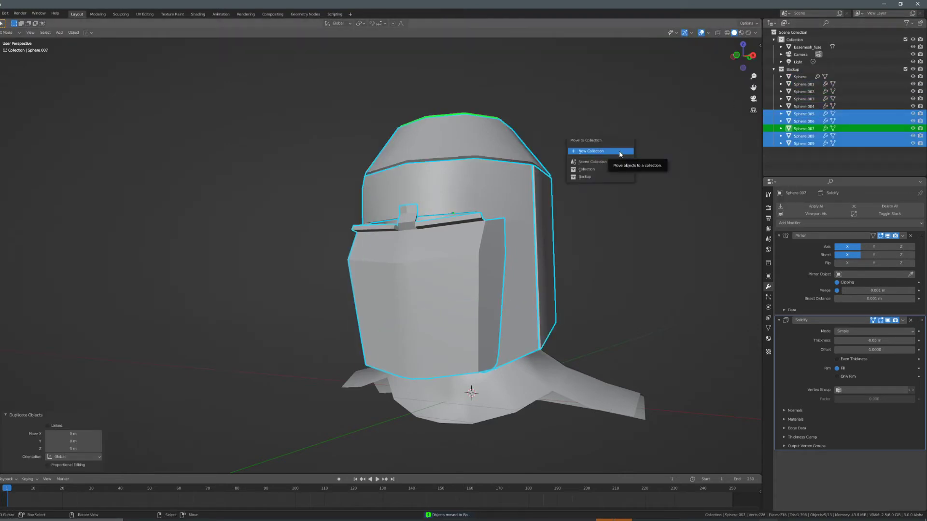
pyautogui.click(621, 151)
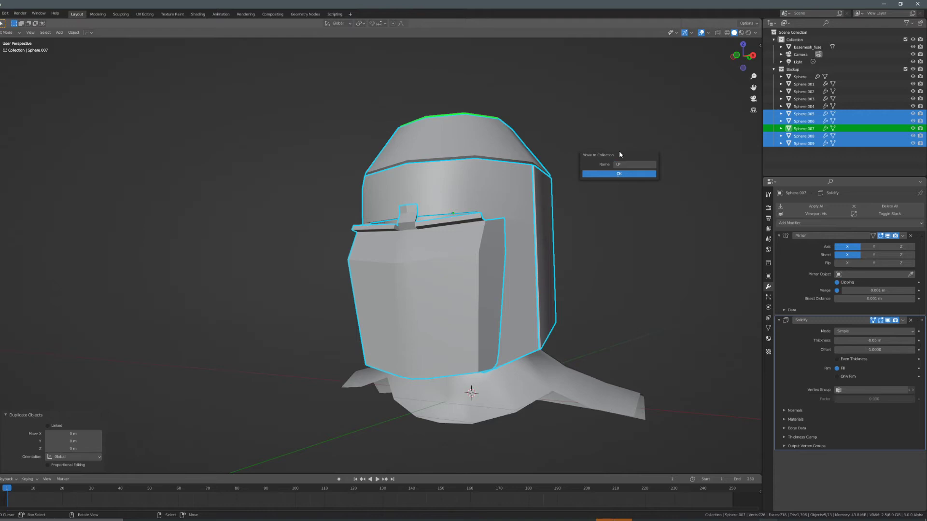
pyautogui.press('Return')
pyautogui.press('e')
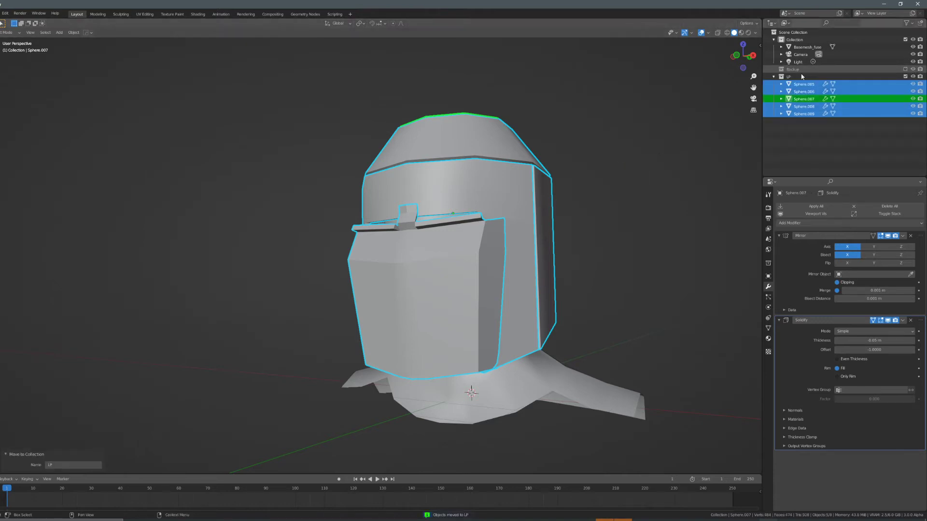
# Join the duplicated helmet parts into one object and apply its Mirror and Solidify modifiers.
pyautogui.hotkey('ctrl', 'j')
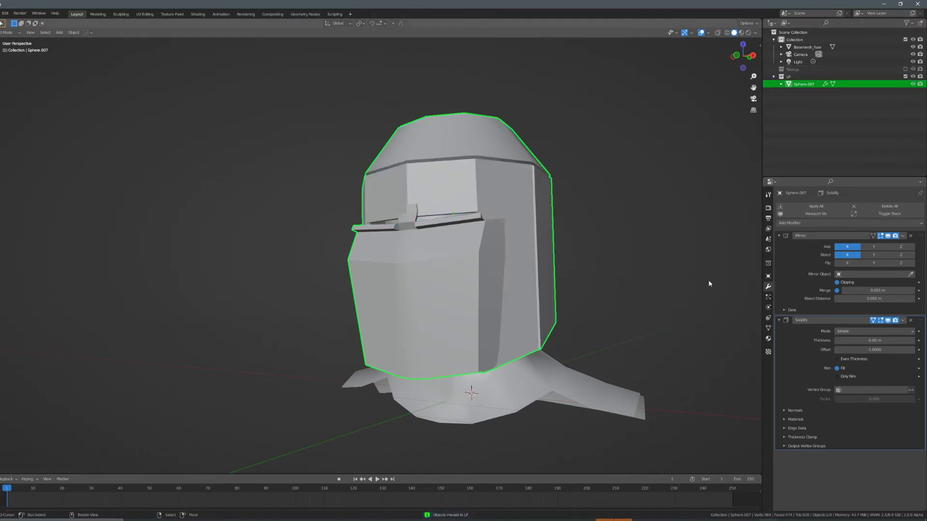
pyautogui.hotkey('ctrl', 'a')
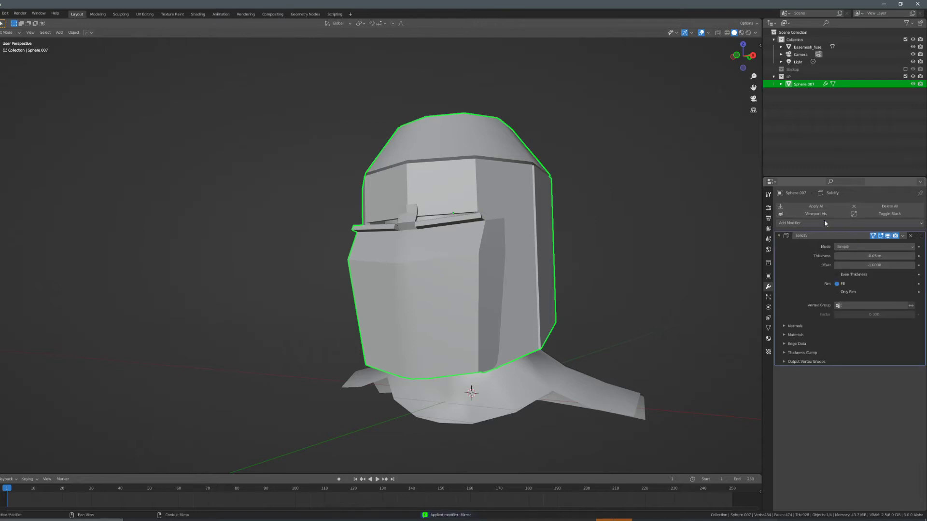
pyautogui.hotkey('ctrl', 'a')
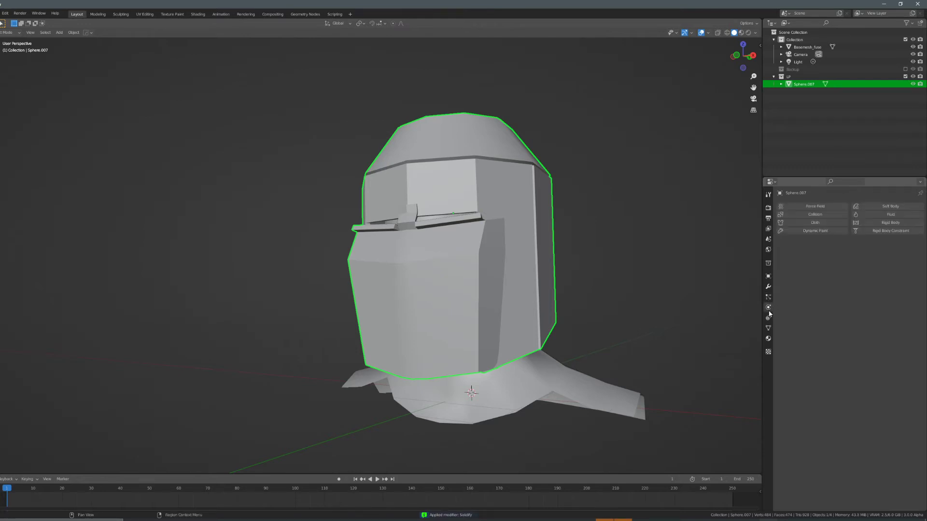
# Set the joined helmet's Auto Smooth angle to 80°.
pyautogui.click(768, 328)
pyautogui.click(870, 352)
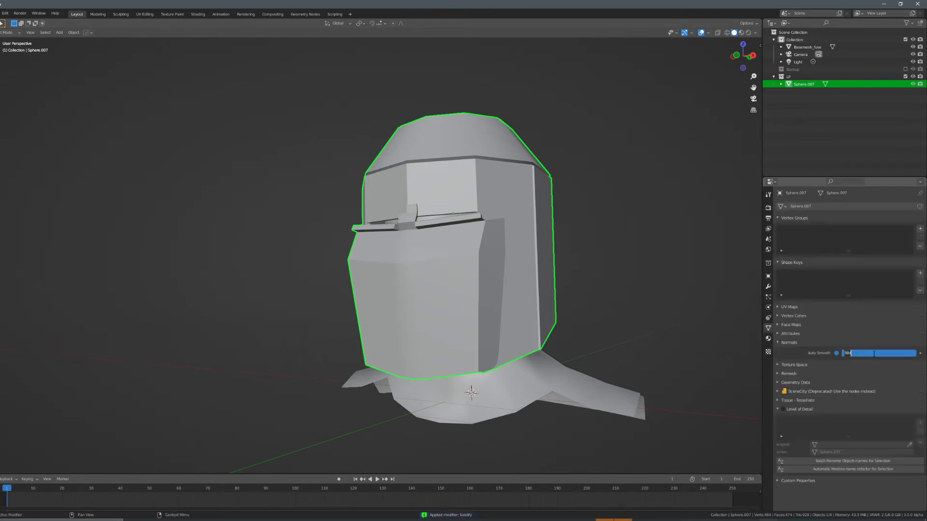
pyautogui.write('80')
pyautogui.press('Return')
# Examine the joined helmet's shading and edge layout from the side and back.
pyautogui.moveTo(531, 309); pyautogui.dragTo(493, 318, button='middle')
pyautogui.press('Tab')
pyautogui.moveTo(561, 319); pyautogui.dragTo(429, 283, button='middle')
pyautogui.scroll(-1, 367, 278)
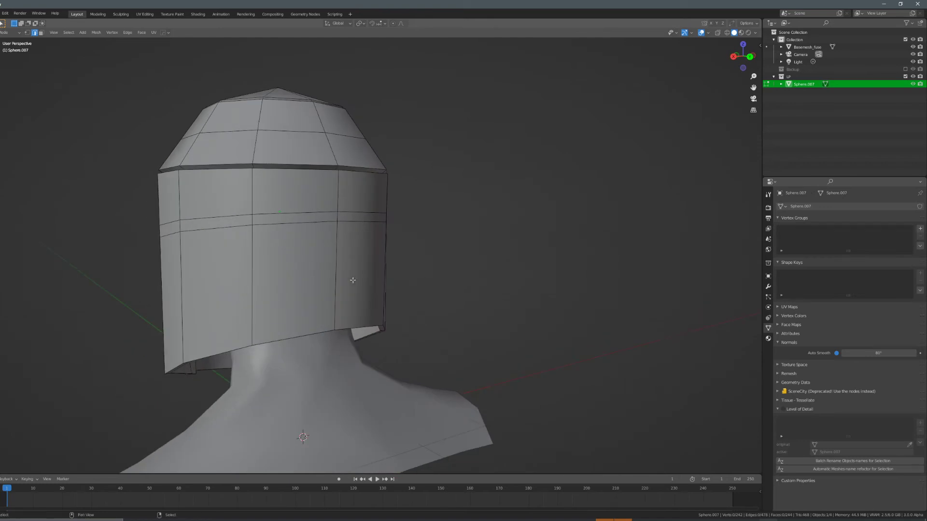
pyautogui.keyDown('shift'); pyautogui.moveTo(355, 277); pyautogui.dragTo(517, 271, button='middle'); pyautogui.keyUp('shift')
pyautogui.press('Tab')
pyautogui.moveTo(430, 273); pyautogui.dragTo(587, 277, button='middle')
pyautogui.scroll(-2, 488, 281)
pyautogui.moveTo(487, 281); pyautogui.dragTo(460, 265, button='middle')
# Apply the helmet's scale and add a Multiresolution modifier subdivided once.
pyautogui.hotkey('ctrl', 'a')
pyautogui.click(480, 264)
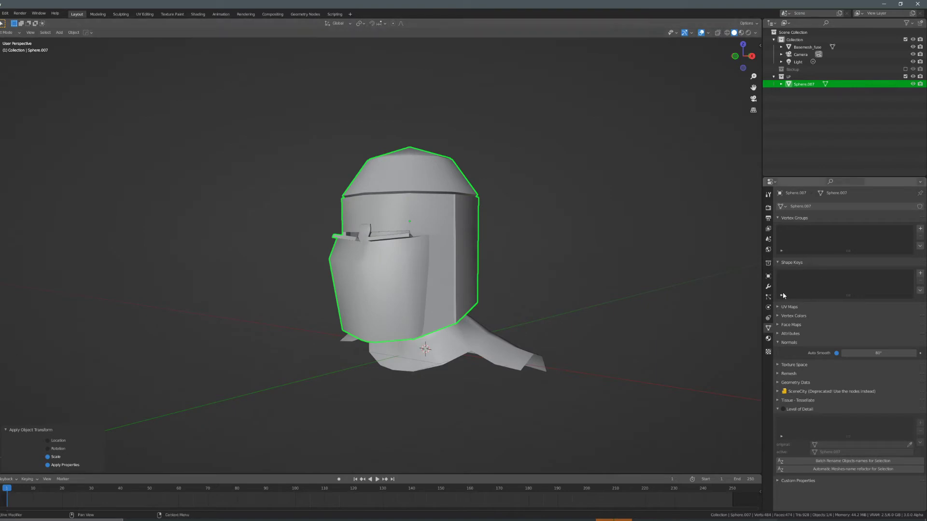
pyautogui.click(768, 317)
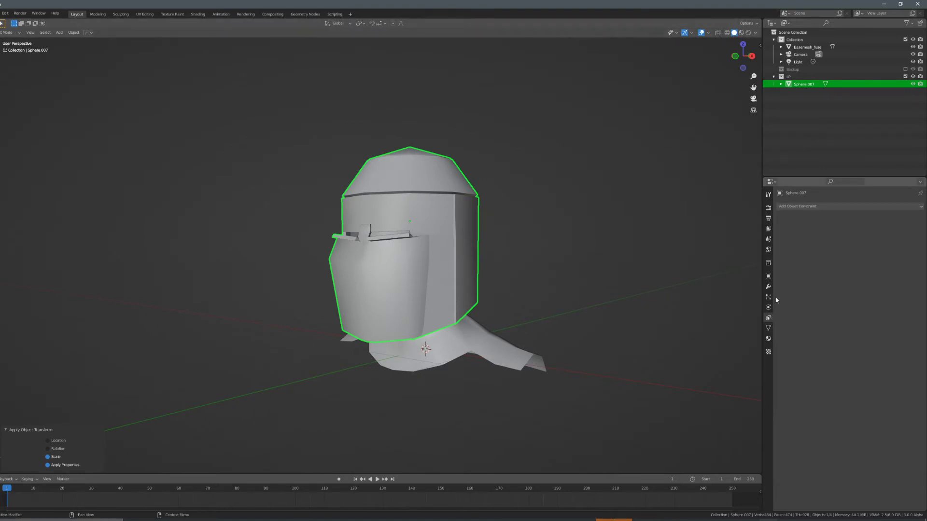
pyautogui.click(799, 212)
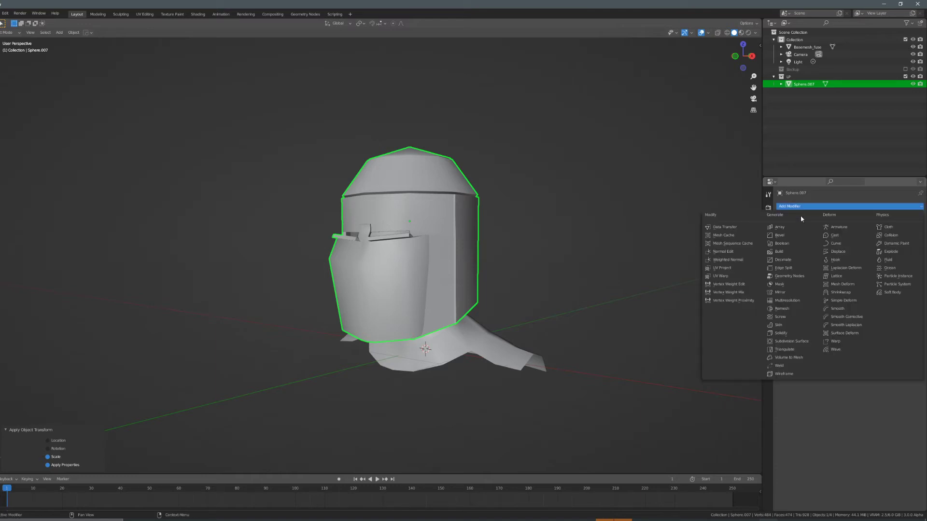
pyautogui.click(794, 303)
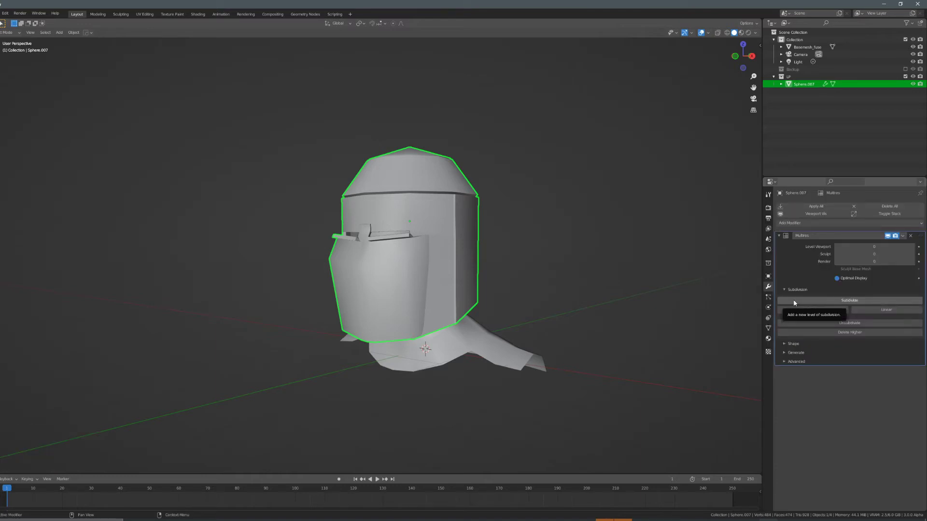
pyautogui.click(850, 300)
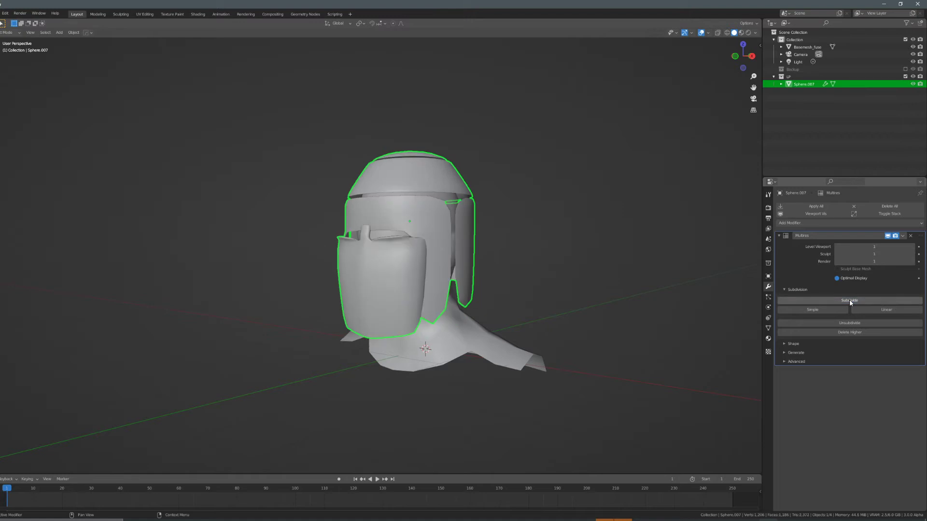
# Add vertical loop cuts on the front and rear walls, close to either side of their vertical seam.
pyautogui.moveTo(430, 215); pyautogui.dragTo(514, 274, button='middle')
pyautogui.scroll(3, 529, 271)
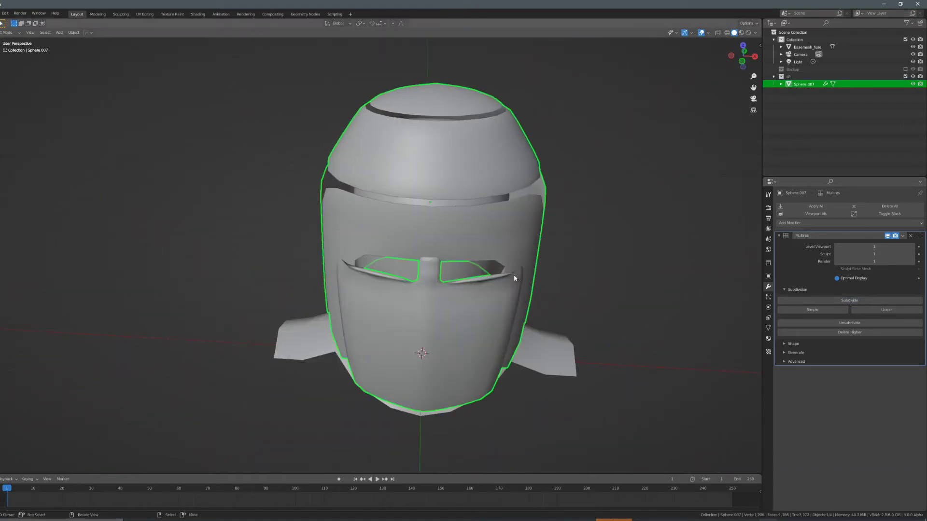
pyautogui.moveTo(463, 157); pyautogui.dragTo(499, 171, button='middle')
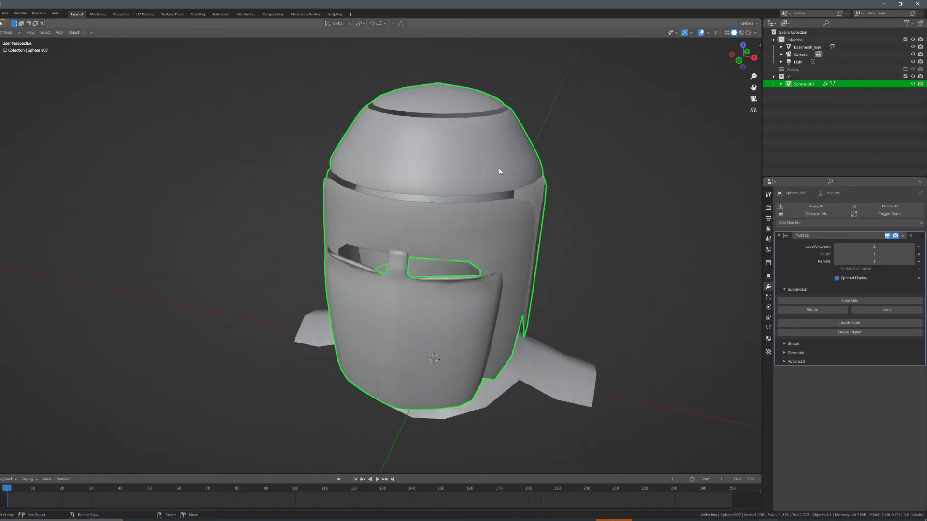
pyautogui.press('Tab')
pyautogui.moveTo(700, 232); pyautogui.dragTo(502, 193, button='middle')
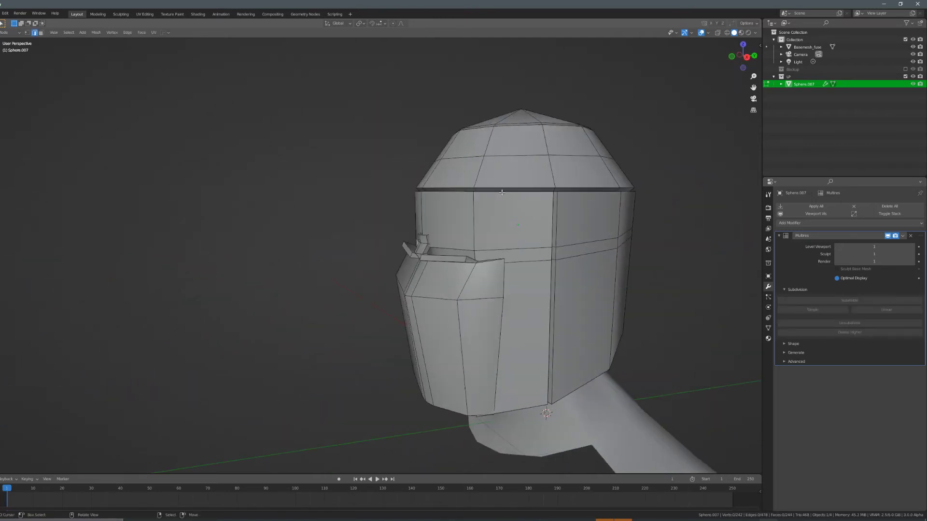
pyautogui.hotkey('ctrl', 'r')
pyautogui.click(521, 203)
pyautogui.click(561, 209)
pyautogui.hotkey('ctrl', 'r')
pyautogui.click(570, 205)
pyautogui.click(541, 205)
# Add two more vertical loop cuts along the wall seam on the helmet's opposite side.
pyautogui.moveTo(542, 205); pyautogui.dragTo(511, 236, button='middle')
pyautogui.hotkey('ctrl', 'r')
pyautogui.click(511, 236)
pyautogui.click(456, 168)
pyautogui.hotkey('ctrl', 'r')
pyautogui.click(452, 165)
pyautogui.click(430, 167)
# Add two horizontal loop cuts on the rear wall, one tight to its upper edge and one tight to its lower edge.
pyautogui.moveTo(429, 167); pyautogui.dragTo(457, 207, button='middle')
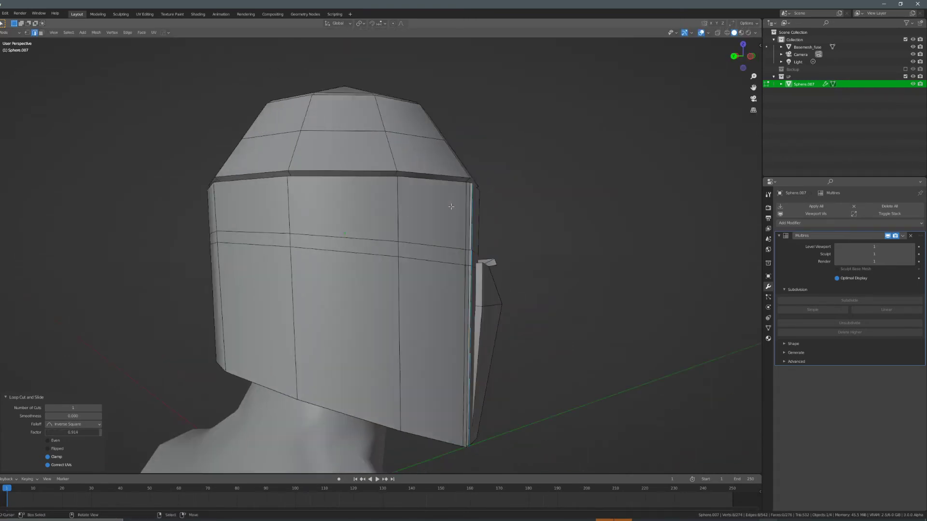
pyautogui.moveTo(387, 198); pyautogui.dragTo(331, 212, button='middle')
pyautogui.hotkey('ctrl', 'r')
pyautogui.click(327, 214)
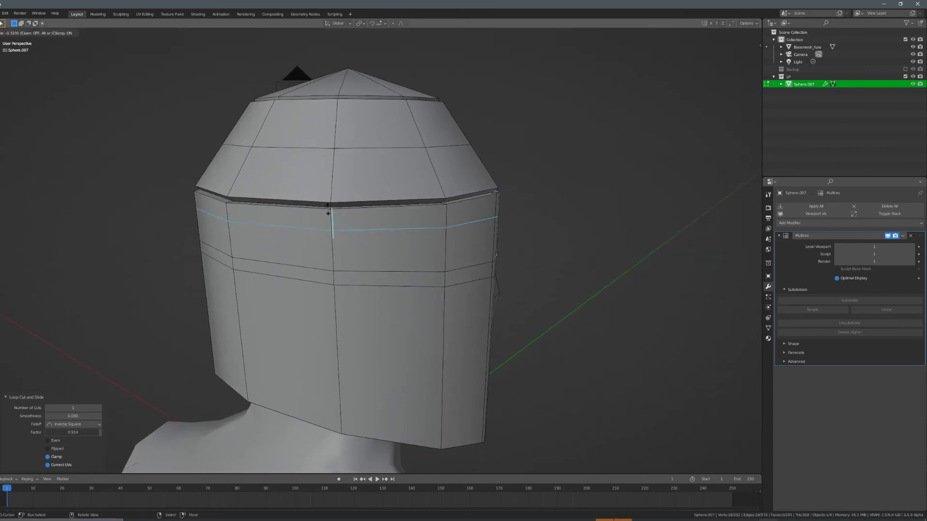
pyautogui.click(328, 191)
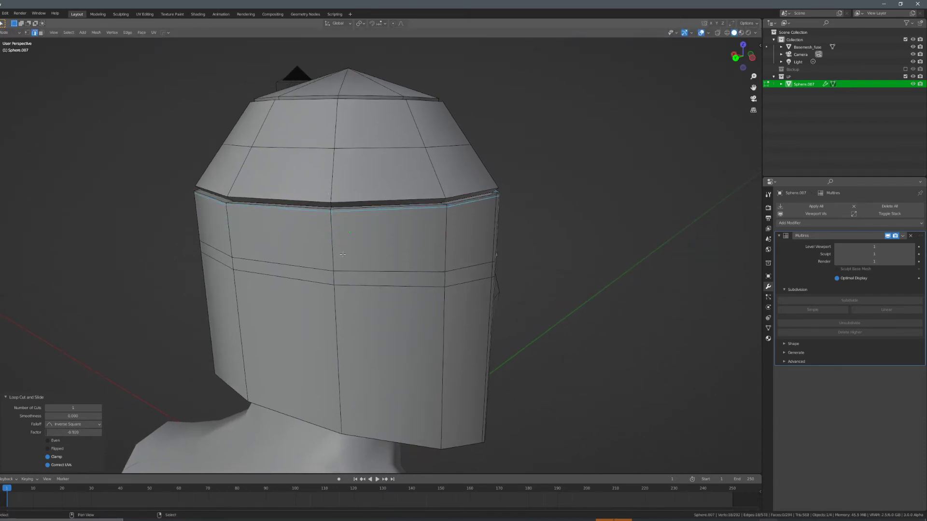
pyautogui.moveTo(328, 191); pyautogui.dragTo(319, 270, button='middle')
pyautogui.hotkey('ctrl', 'r')
pyautogui.click(319, 278)
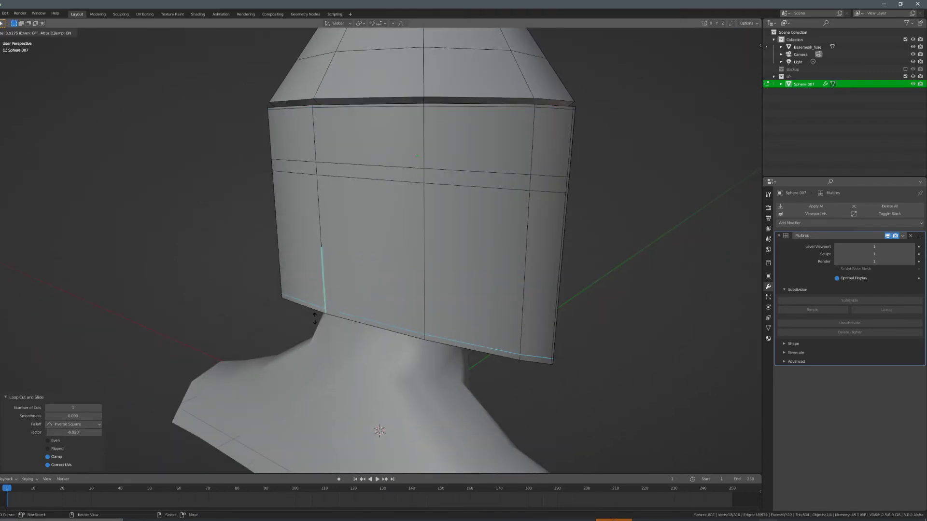
pyautogui.click(315, 319)
# Add a horizontal loop cut on the helmet's front wall, tight to its upper edge.
pyautogui.moveTo(315, 318); pyautogui.dragTo(777, 273, button='middle')
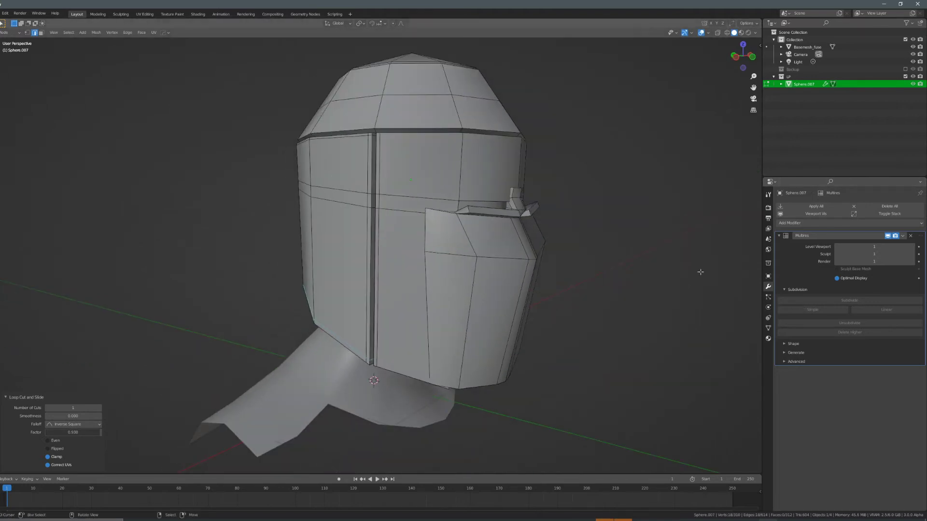
pyautogui.press('Tab')
pyautogui.moveTo(471, 250); pyautogui.dragTo(499, 220, button='middle')
pyautogui.moveTo(488, 123); pyautogui.dragTo(434, 168, button='middle')
pyautogui.press('Tab')
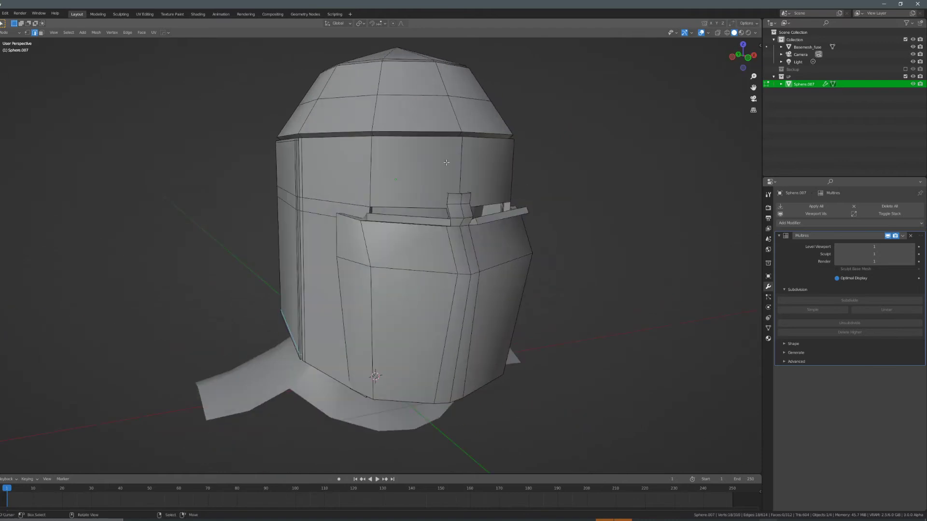
pyautogui.click(376, 154)
pyautogui.click(378, 122)
pyautogui.keyDown('shift'); pyautogui.moveTo(403, 137); pyautogui.dragTo(436, 144, button='middle'); pyautogui.keyUp('shift')
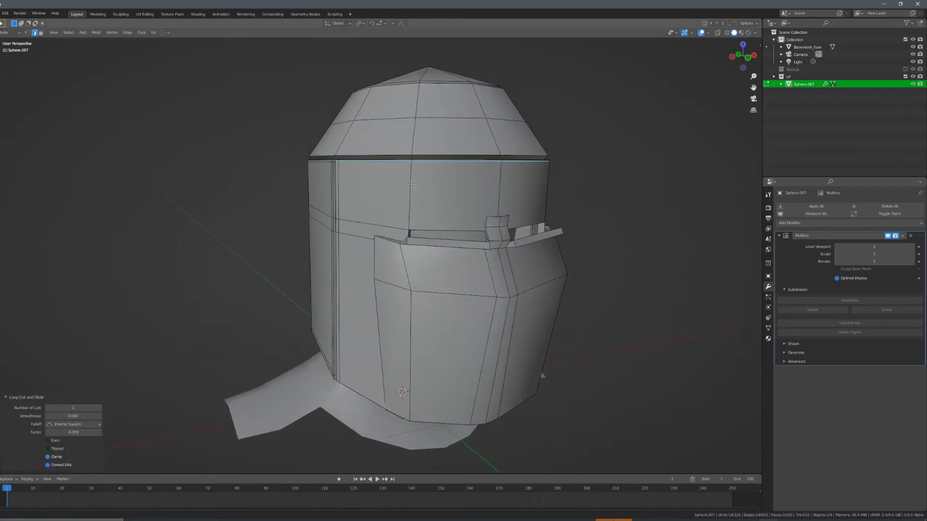
# Add a horizontal loop cut around the dome's sloped band, tight to its lower edge.
pyautogui.scroll(5, 403, 149)
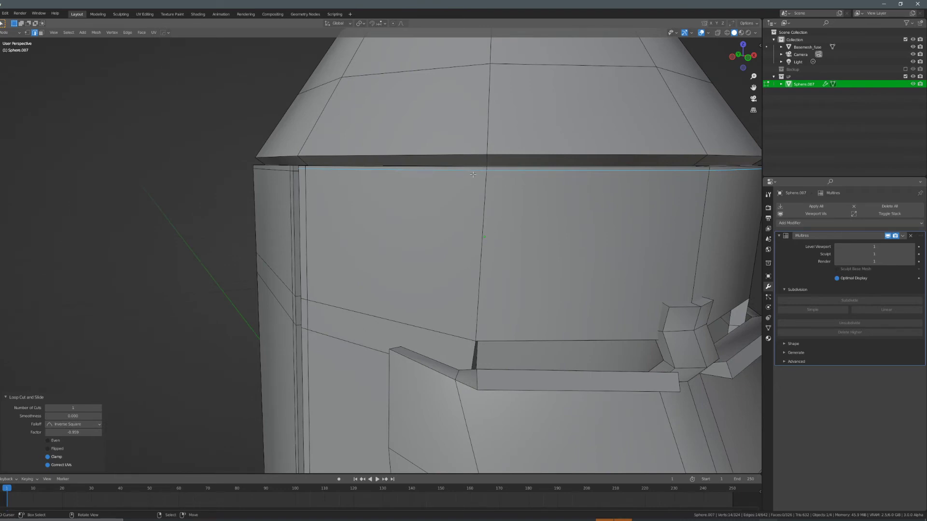
pyautogui.scroll(-2, 475, 170)
pyautogui.hotkey('ctrl', 'r')
pyautogui.click(450, 154)
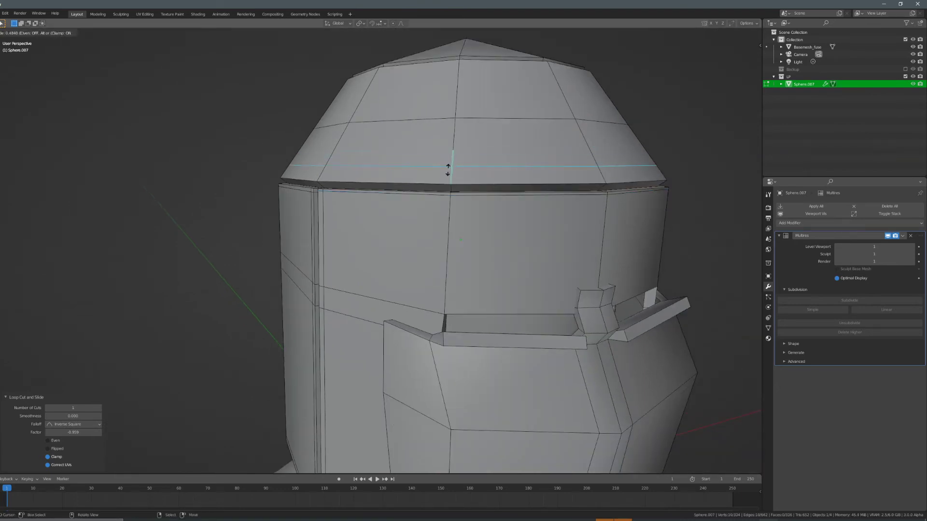
pyautogui.click(449, 183)
# Add a horizontal loop cut on the front wall, tight to its lower edge, and check the smoothed shape in Object Mode.
pyautogui.moveTo(449, 182); pyautogui.dragTo(542, 268, button='middle')
pyautogui.click(561, 298)
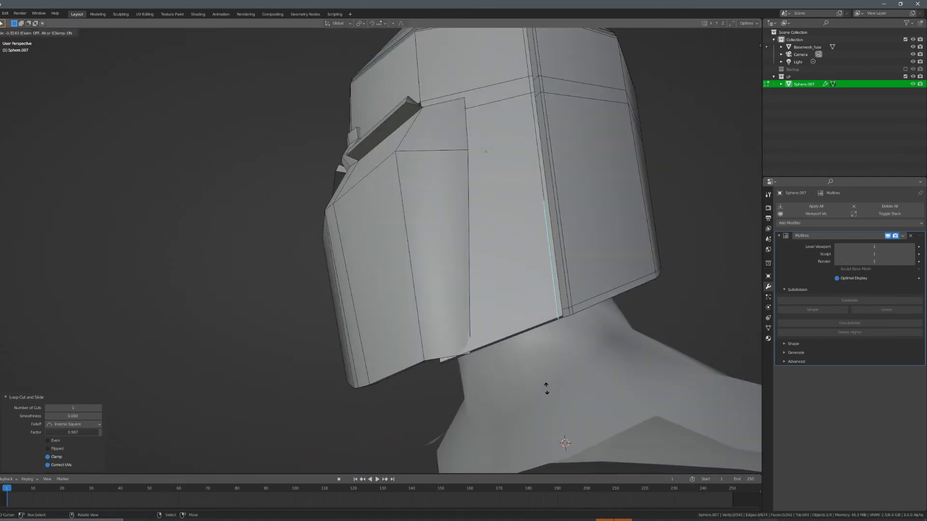
pyautogui.click(541, 405)
pyautogui.moveTo(541, 404); pyautogui.dragTo(813, 366, button='middle')
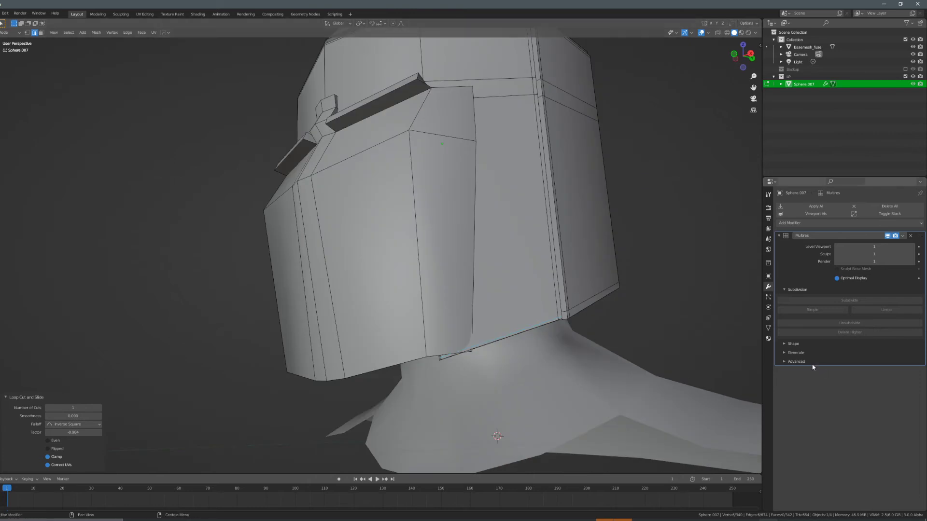
pyautogui.press('Tab')
pyautogui.scroll(-5, 401, 242)
pyautogui.moveTo(401, 242); pyautogui.dragTo(453, 267, button='middle')
pyautogui.press('Tab')
pyautogui.scroll(2, 482, 291)
pyautogui.press('Tab')
pyautogui.press('Tab')
# Add support loop cuts tight to the visor plate's outer side edges and to the top of its nose guard.
pyautogui.moveTo(444, 205); pyautogui.dragTo(308, 186, button='middle')
pyautogui.hotkey('ctrl', 'r')
pyautogui.click(430, 181)
pyautogui.click(427, 180)
pyautogui.scroll(-3, 309, 186)
pyautogui.hotkey('ctrl', 'r')
pyautogui.click(564, 199)
pyautogui.click(574, 198)
pyautogui.moveTo(574, 198); pyautogui.dragTo(531, 184, button='middle')
pyautogui.scroll(3, 531, 183)
pyautogui.hotkey('ctrl', 'r')
pyautogui.click(530, 164)
pyautogui.click(528, 162)
# Add support loop cuts along the brow strips on both sides of the nose guard.
pyautogui.moveTo(528, 162); pyautogui.dragTo(439, 197, button='middle')
pyautogui.hotkey('ctrl', 'r')
pyautogui.click(439, 196)
pyautogui.click(393, 172)
pyautogui.hotkey('ctrl', 'r')
pyautogui.click(393, 178)
pyautogui.click(392, 180)
pyautogui.moveTo(392, 180); pyautogui.dragTo(512, 183, button='middle')
pyautogui.hotkey('ctrl', 'r')
pyautogui.click(612, 186)
pyautogui.click(606, 184)
pyautogui.hotkey('ctrl', 'r')
pyautogui.click(605, 189)
pyautogui.click(604, 193)
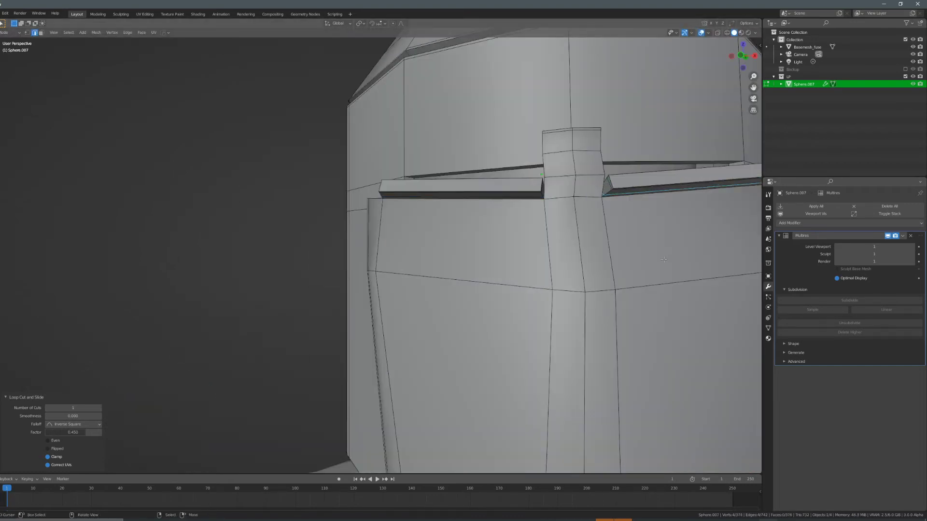
# Add a horizontal loop cut tight to the front wall's lower edge on the helmet's opposite side and inspect the smoothed mesh.
pyautogui.press('Tab')
pyautogui.scroll(-7, 500, 249)
pyautogui.moveTo(429, 259); pyautogui.dragTo(501, 240, button='middle')
pyautogui.press('Tab')
pyautogui.scroll(4, 527, 308)
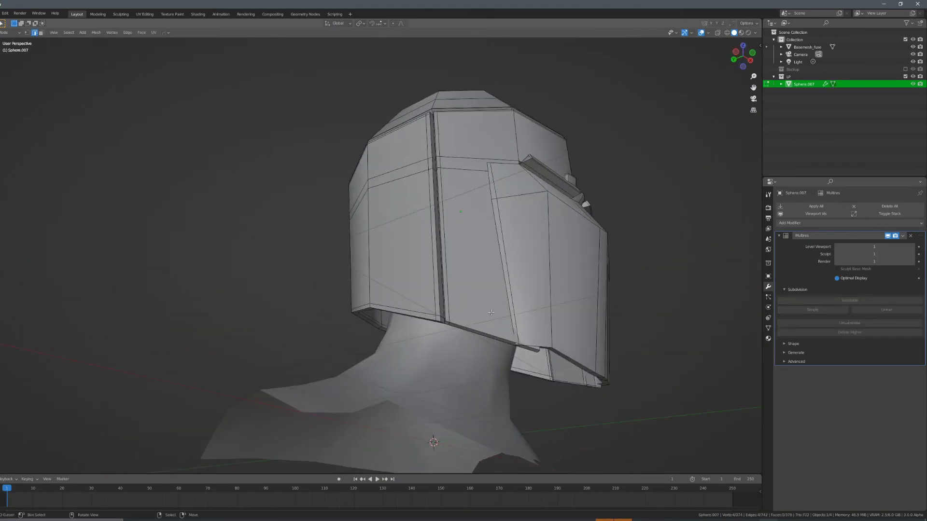
pyautogui.click(459, 309)
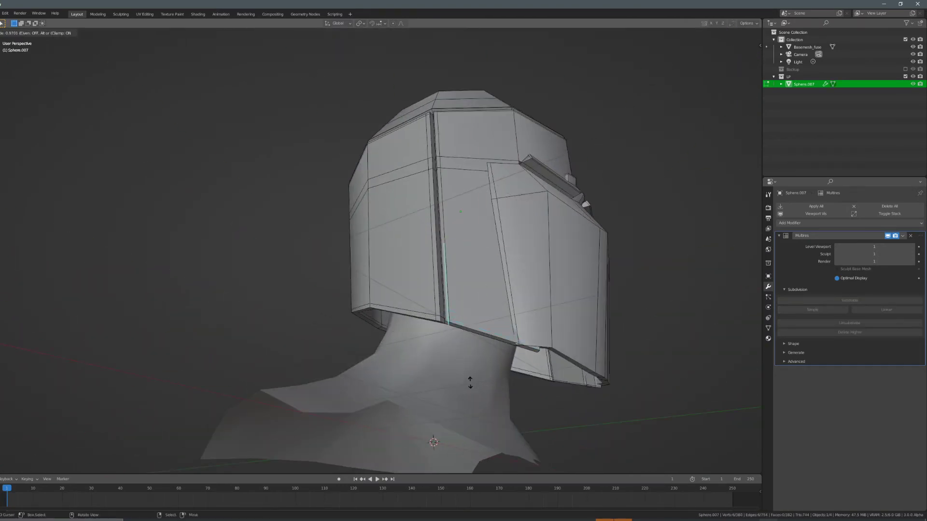
pyautogui.click(470, 383)
pyautogui.press('Tab')
pyautogui.scroll(-3, 494, 375)
pyautogui.moveTo(493, 375); pyautogui.dragTo(424, 196, button='middle')
# Select the dome's sloped band as a linked part and lower it slightly along Z.
pyautogui.press('Tab')
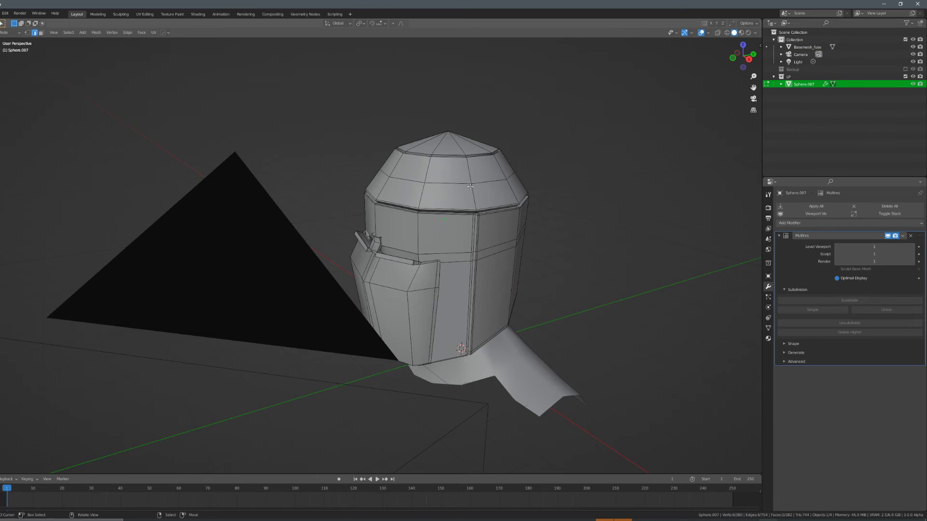
pyautogui.press('l')
pyautogui.moveTo(470, 187); pyautogui.dragTo(505, 184, button='middle')
pyautogui.press('g')
pyautogui.press('z')
pyautogui.click(508, 150)
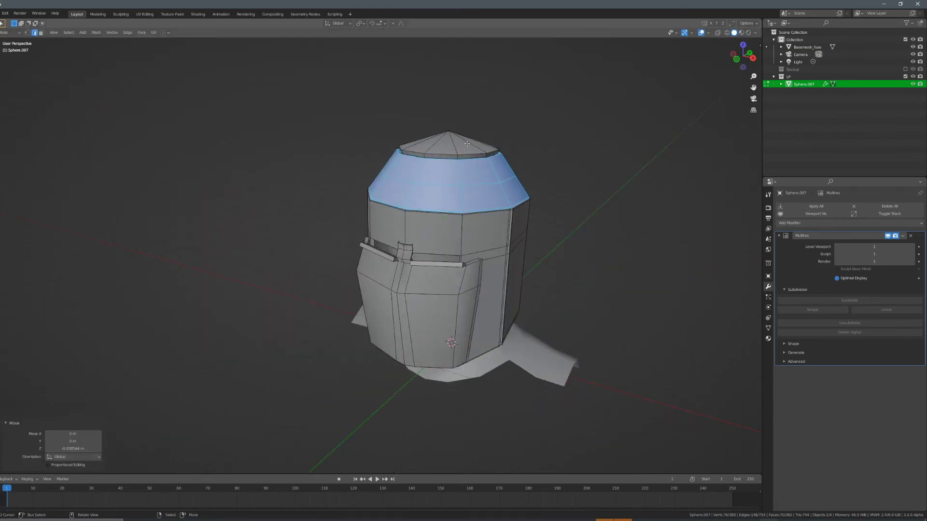
# Select only the dome's top cap, lower it slightly along Z, and check the smoothed result.
pyautogui.hotkey('alt', 'a')
pyautogui.press('l')
pyautogui.press('g')
pyautogui.press('z')
pyautogui.click(525, 133)
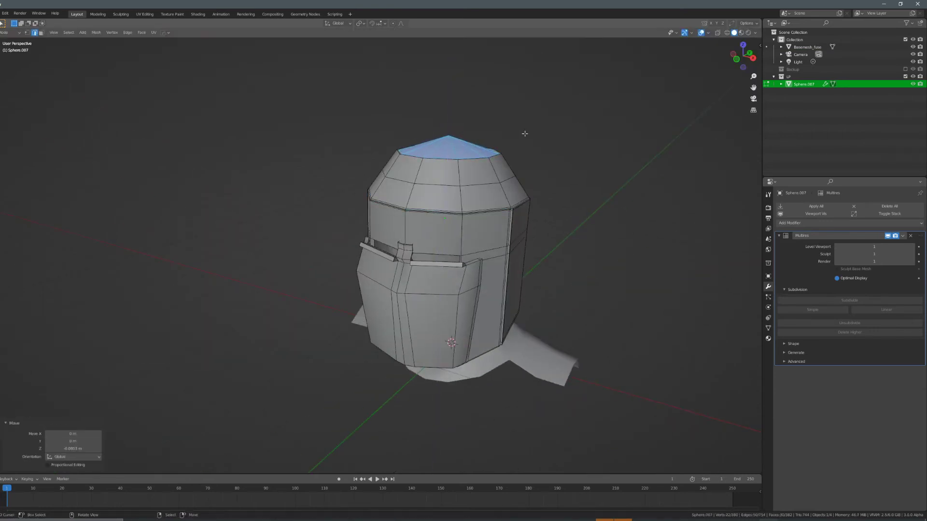
pyautogui.press('Tab')
pyautogui.moveTo(523, 200); pyautogui.dragTo(496, 215, button='middle')
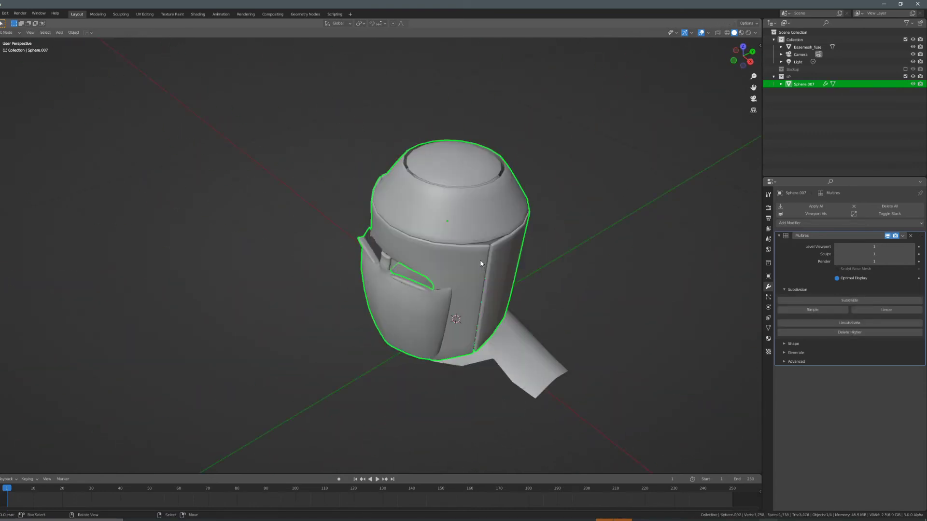
# Select the front wall, rear wall and visor as linked parts, leaving the dome pieces unselected.
pyautogui.press('Tab')
pyautogui.press('l')
pyautogui.moveTo(479, 262); pyautogui.dragTo(516, 268, button='middle')
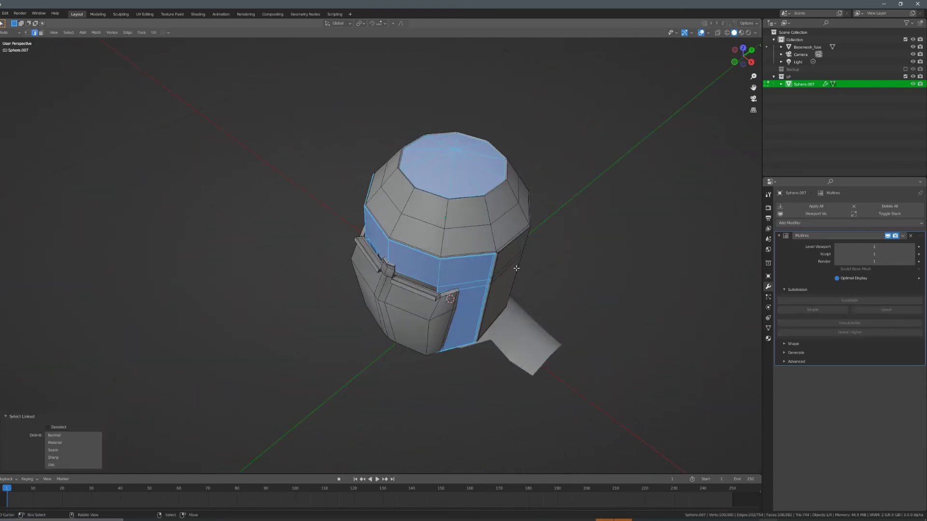
pyautogui.hotkey('alt', 'a')
pyautogui.press('l')
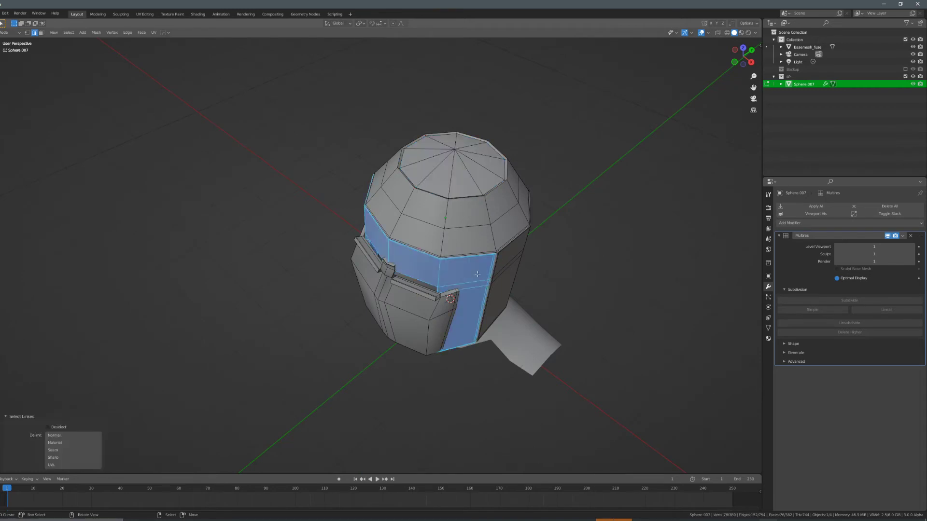
pyautogui.press('l')
pyautogui.moveTo(514, 258); pyautogui.dragTo(547, 260, button='middle')
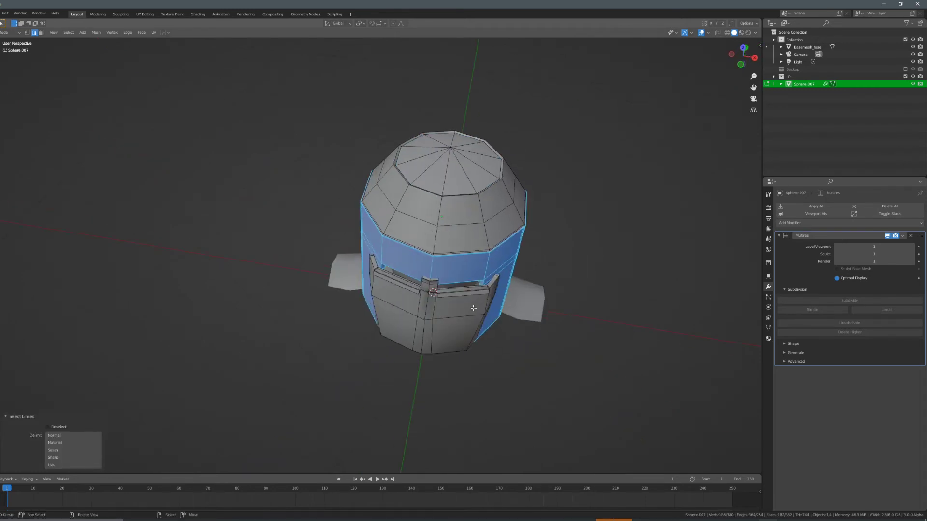
pyautogui.press('l')
pyautogui.moveTo(472, 307); pyautogui.dragTo(595, 271, button='middle')
pyautogui.press('g')
pyautogui.press('x')
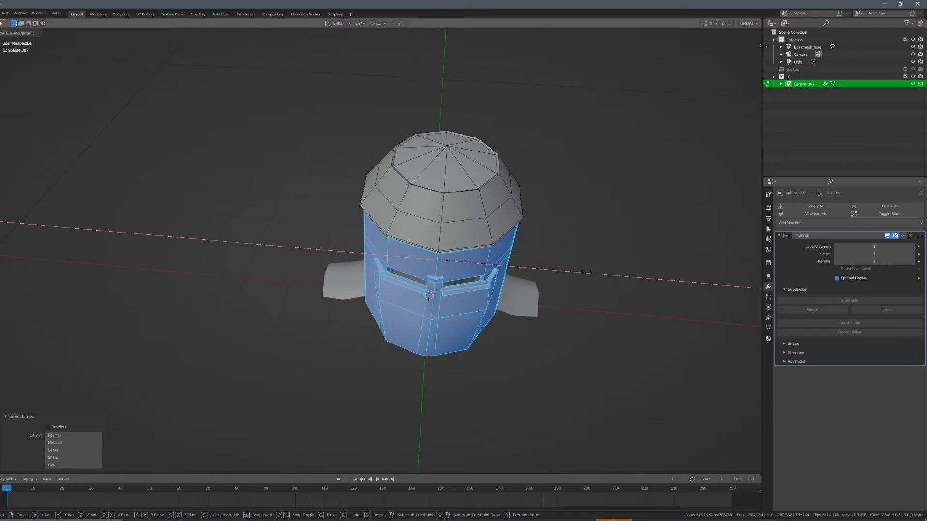
pyautogui.click(555, 252)
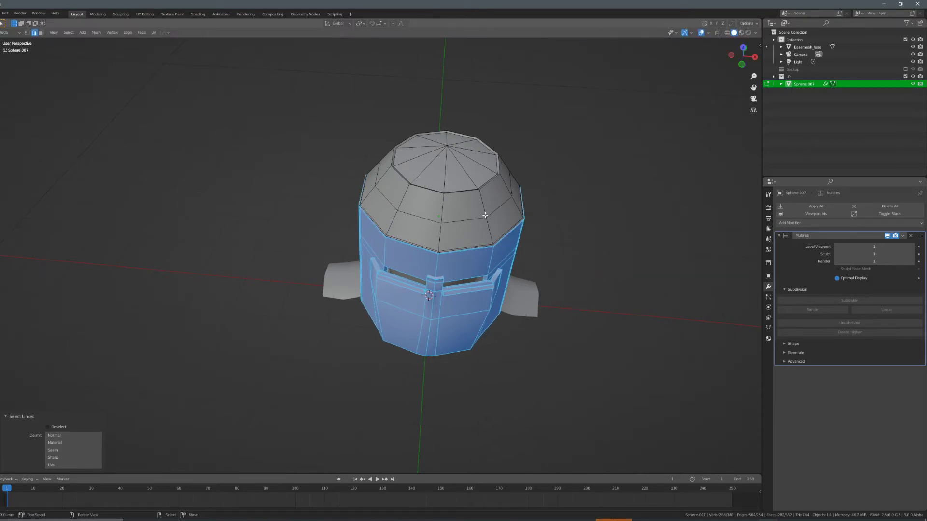
# Add the dome band and top cap to the selection and narrow the whole helmet slightly along X.
pyautogui.press('l')
pyautogui.press('l')
pyautogui.press('g')
pyautogui.press('x')
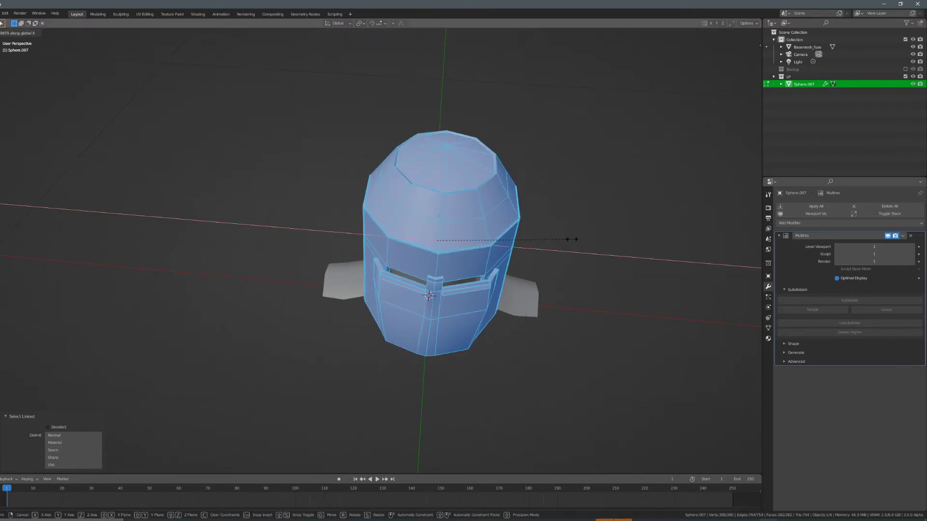
pyautogui.press('s')
pyautogui.click(507, 233)
pyautogui.moveTo(507, 234); pyautogui.dragTo(609, 208, button='middle')
pyautogui.press('Tab')
pyautogui.moveTo(586, 215); pyautogui.dragTo(604, 221, button='middle')
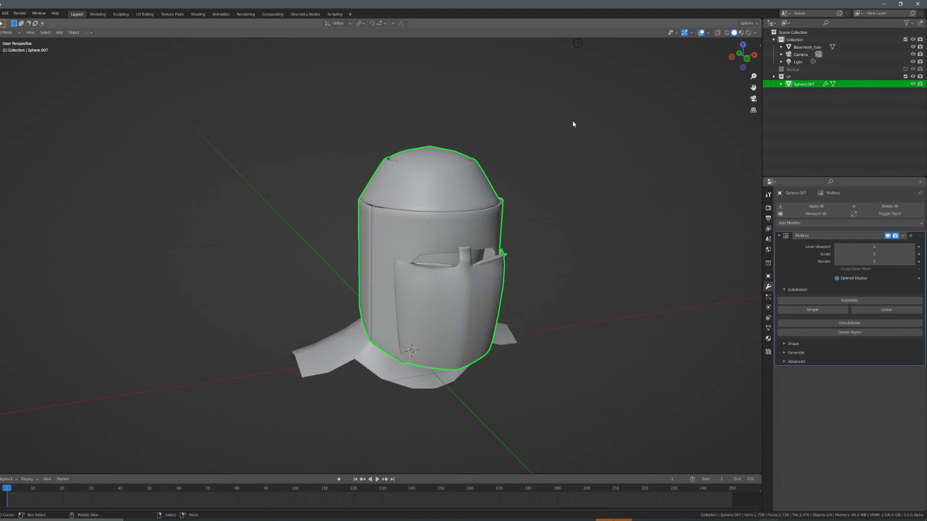
# Add two vertical loop cuts down the visor's central nose ridge, one tight to each of its side edges.
pyautogui.press('Tab')
pyautogui.scroll(6, 574, 126)
pyautogui.keyDown('shift'); pyautogui.moveTo(647, 278); pyautogui.dragTo(441, 201, button='middle'); pyautogui.keyUp('shift')
pyautogui.hotkey('alt', 'a')
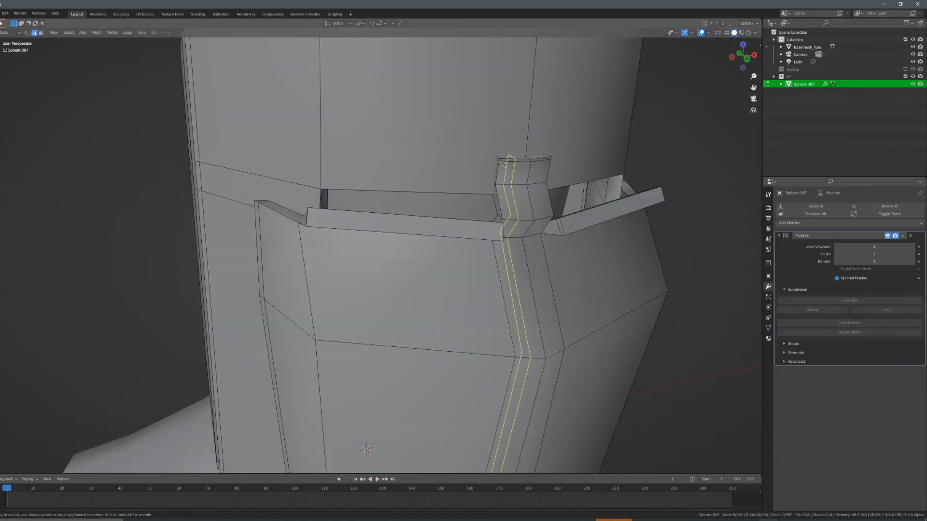
pyautogui.click(504, 165)
pyautogui.click(494, 163)
pyautogui.press('g')
pyautogui.press('g')
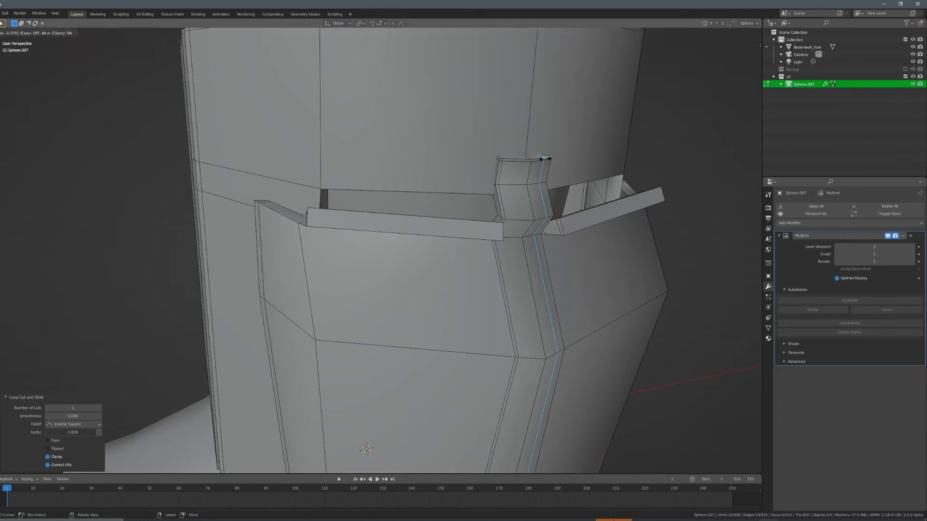
pyautogui.click(551, 158)
pyautogui.press('Tab')
pyautogui.scroll(-5, 575, 226)
pyautogui.moveTo(577, 229); pyautogui.dragTo(520, 256, button='middle')
pyautogui.scroll(4, 507, 212)
pyautogui.press('Tab')
pyautogui.hotkey('ctrl', 'r')
pyautogui.click(455, 199)
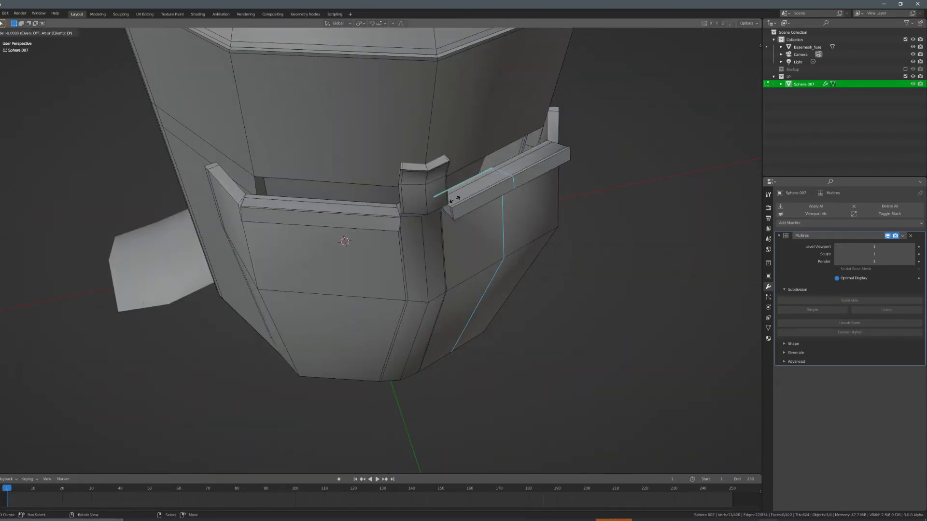
pyautogui.click(452, 199)
# Add two vertical loop cuts on one front panel of the visor, tight to its outer corner and its nose ridge edge.
pyautogui.moveTo(542, 190); pyautogui.dragTo(599, 213, button='middle')
pyautogui.press('g')
pyautogui.press('g')
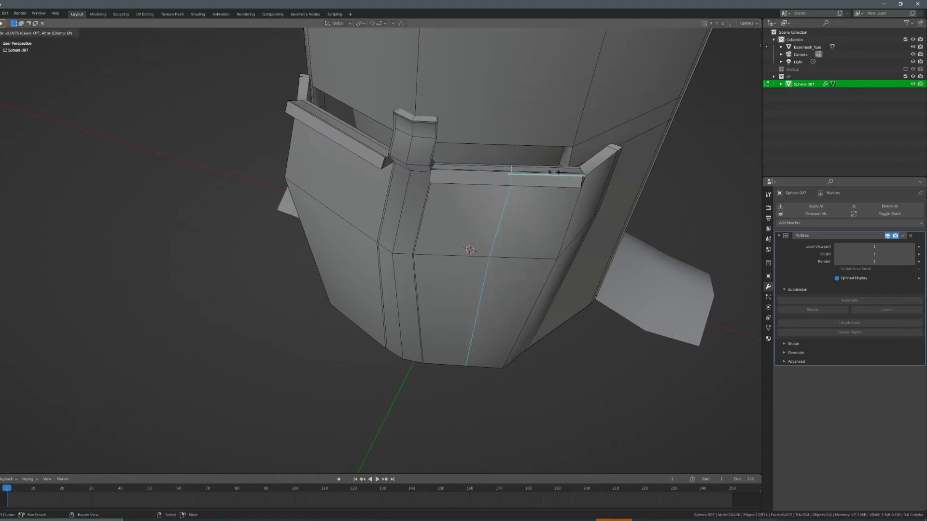
pyautogui.click(617, 175)
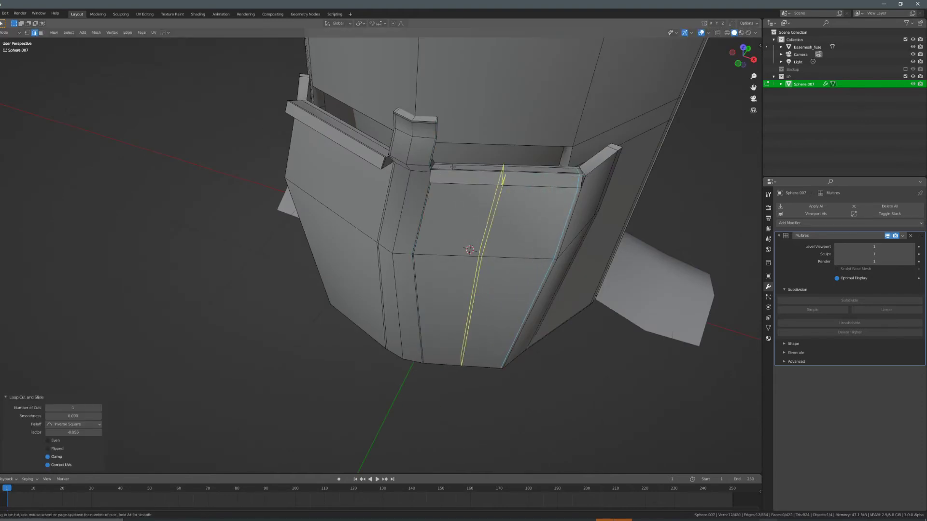
pyautogui.click(452, 167)
pyautogui.click(385, 166)
# Add two vertical loop cuts on the visor's opposite front panel, tight to the nose ridge edge and the outer corner.
pyautogui.hotkey('ctrl', 'r')
pyautogui.click(373, 155)
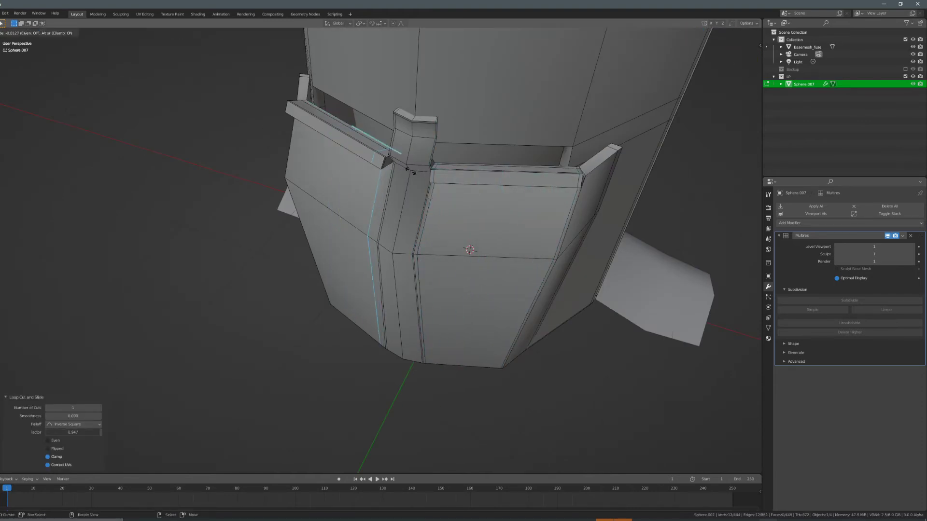
pyautogui.click(410, 170)
pyautogui.moveTo(410, 171); pyautogui.dragTo(492, 164, button='middle')
pyautogui.hotkey('ctrl', 'r')
pyautogui.click(441, 177)
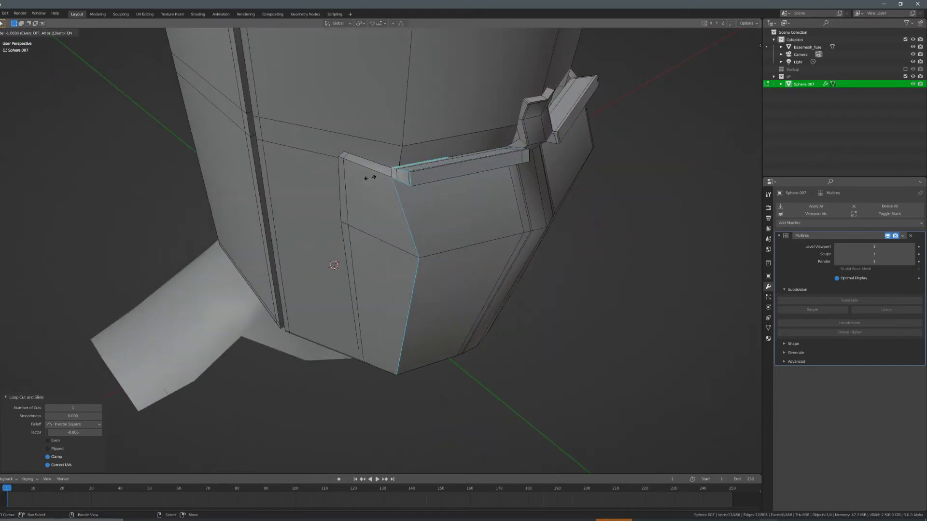
pyautogui.click(375, 178)
# Examine the smoothed helmet from several sides in Object Mode.
pyautogui.press('Tab')
pyautogui.scroll(-5, 491, 236)
pyautogui.moveTo(490, 235); pyautogui.dragTo(430, 201, button='middle')
pyautogui.hotkey('alt', 'a')
pyautogui.moveTo(507, 202)
pyautogui.mouseDown(button='middle')
pyautogui.moveTo(459, 201)
pyautogui.moveTo(506, 193)
pyautogui.mouseUp(button='middle')
pyautogui.scroll(3, 386, 159)
pyautogui.moveTo(386, 159); pyautogui.dragTo(416, 178, button='middle')
pyautogui.scroll(-5, 482, 171)
pyautogui.scroll(4, 626, 235)
pyautogui.click(419, 189)
# Select the dome's top cap as a linked part and scale it up slightly.
pyautogui.press('Tab')
pyautogui.scroll(2, 433, 187)
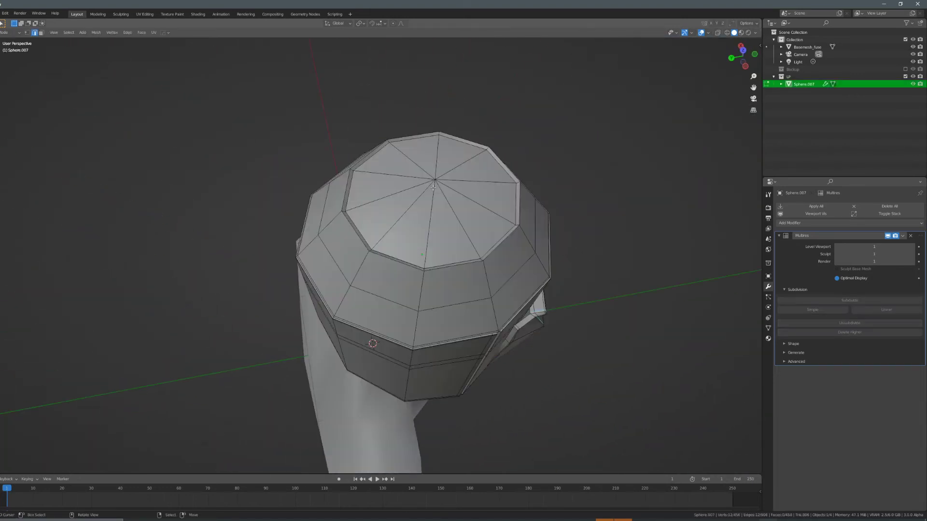
pyautogui.press('l')
pyautogui.press('g')
pyautogui.rightClick(456, 199)
pyautogui.hotkey('alt', 'a')
pyautogui.press('l')
pyautogui.press('s')
pyautogui.click(511, 201)
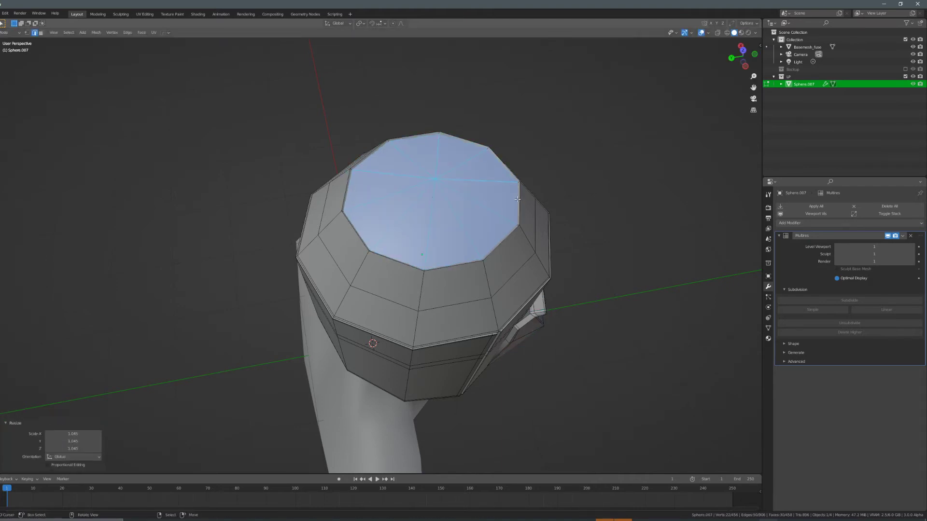
# Fine-tune the top cap's scale to fit the dome band and check the smoothed helmet.
pyautogui.press('Tab')
pyautogui.press('Tab')
pyautogui.press('s')
pyautogui.click(514, 189)
pyautogui.press('Tab')
pyautogui.moveTo(517, 198); pyautogui.dragTo(465, 215, button='middle')
pyautogui.scroll(-5, 413, 198)
pyautogui.press('Tab')
pyautogui.press('Tab')
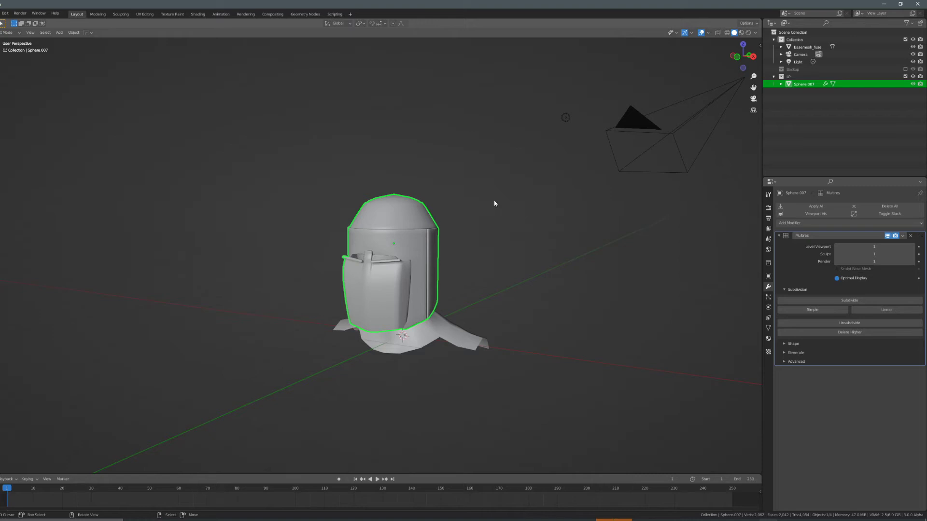
# Subdivide the helmet's Multiresolution modifier up to level 6 and switch to the Sculpting workspace.
pyautogui.click(858, 300)
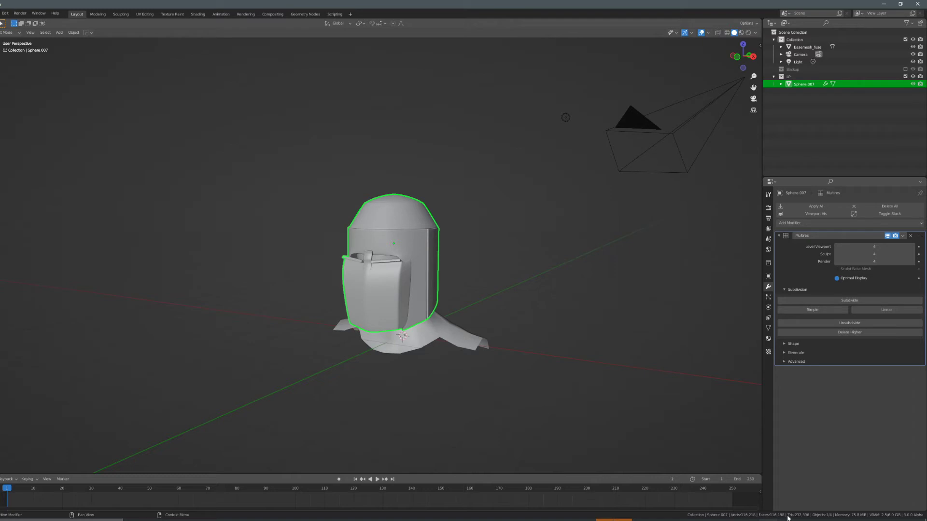
pyautogui.click(858, 300)
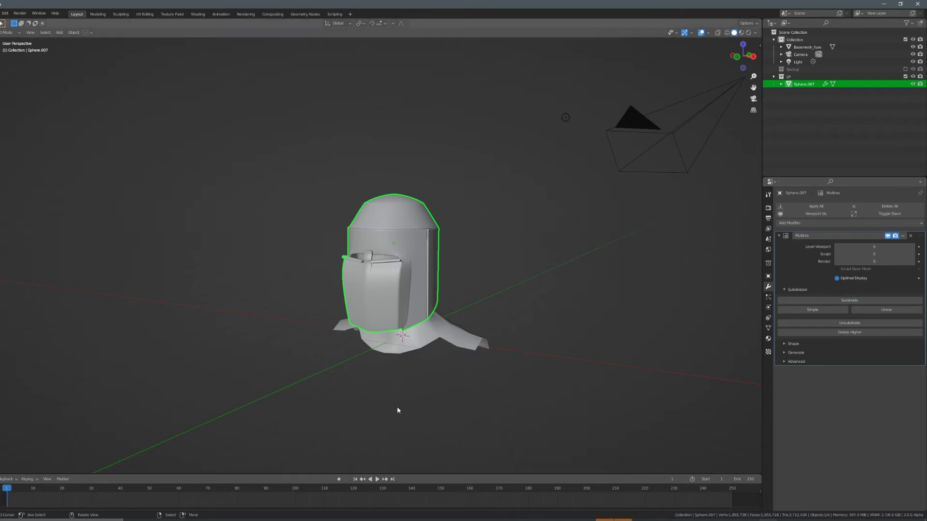
pyautogui.press('KP_Decimal')
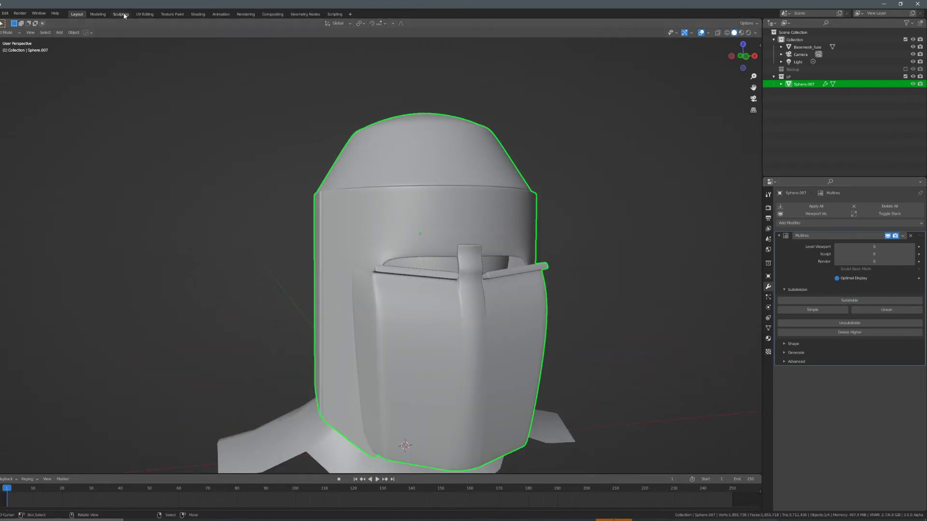
pyautogui.click(122, 15)
pyautogui.scroll(-5, 403, 194)
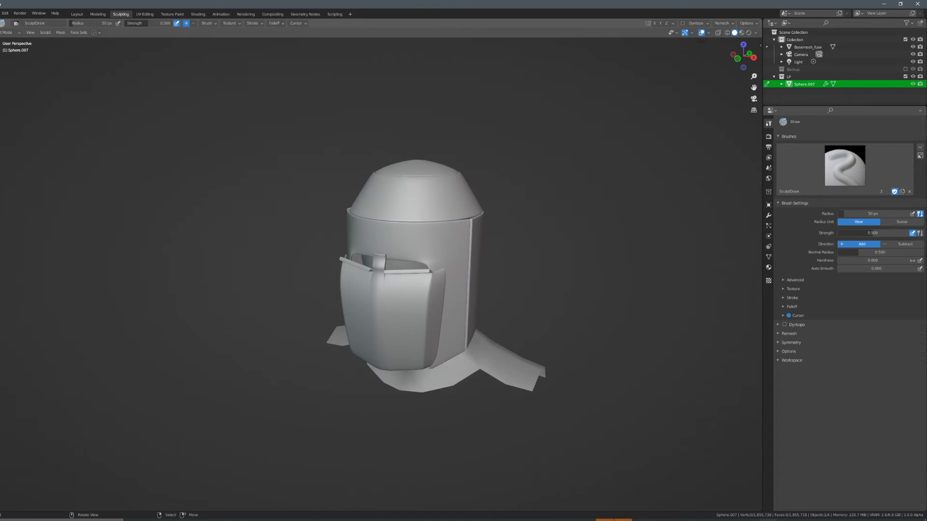
# Start appending from Blender_Brushes_Stylized_Set.blend in the SO_TEXTURES Brushes folder on drive D and open its Brush data.
pyautogui.click(0, 14)
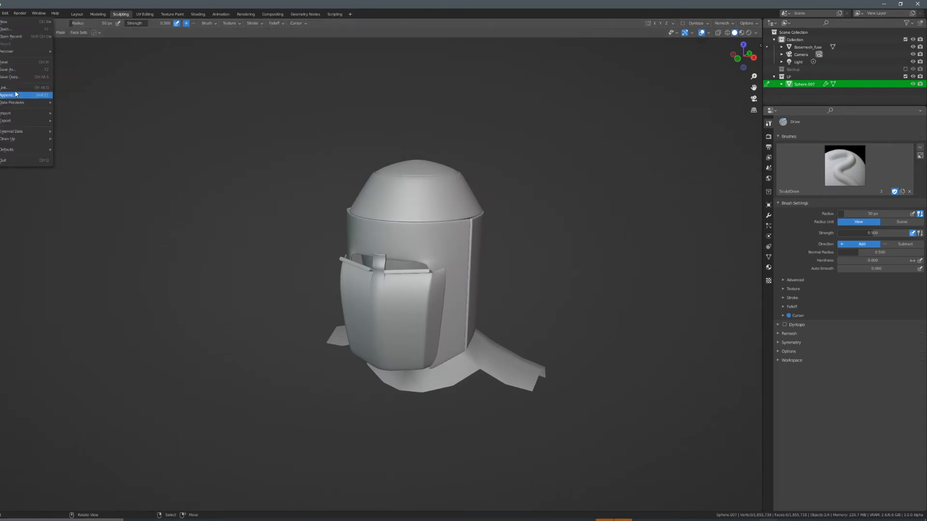
pyautogui.click(16, 95)
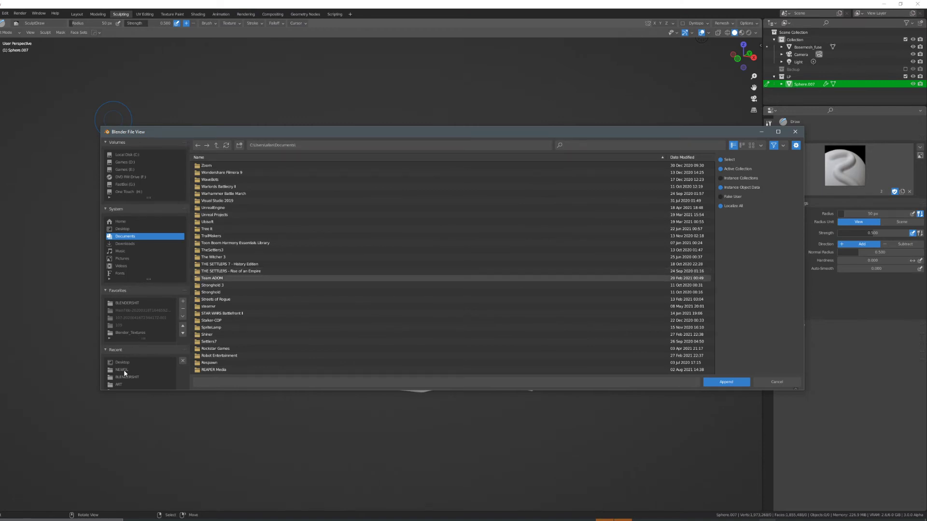
pyautogui.click(126, 162)
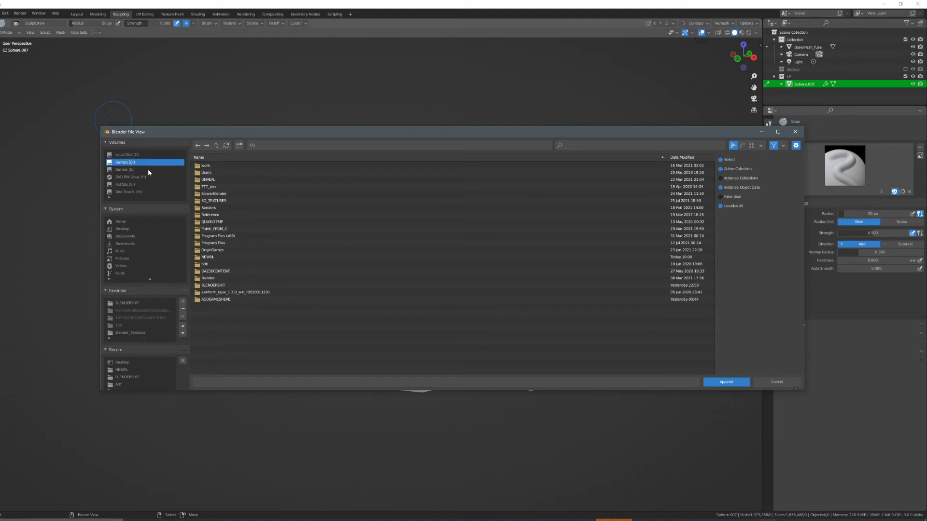
pyautogui.doubleClick(227, 200)
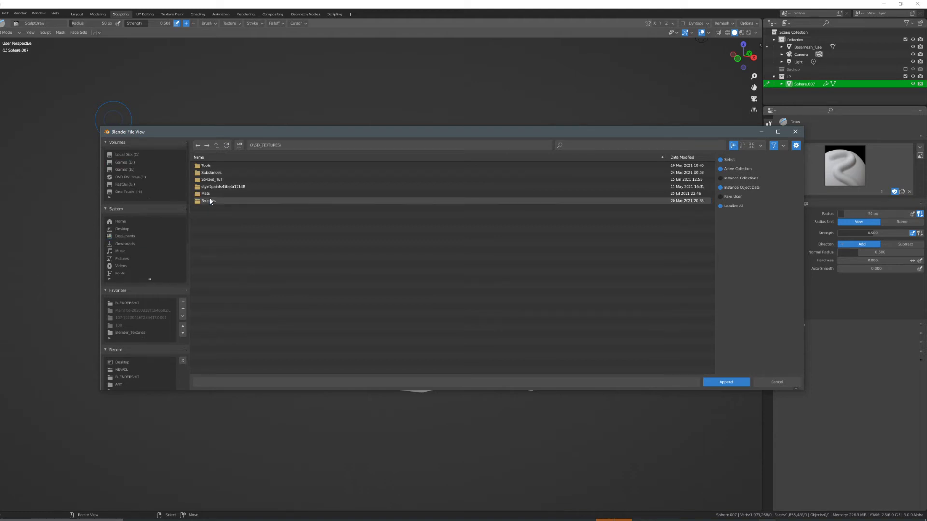
pyautogui.doubleClick(242, 200)
pyautogui.doubleClick(231, 182)
pyautogui.doubleClick(224, 166)
pyautogui.doubleClick(228, 180)
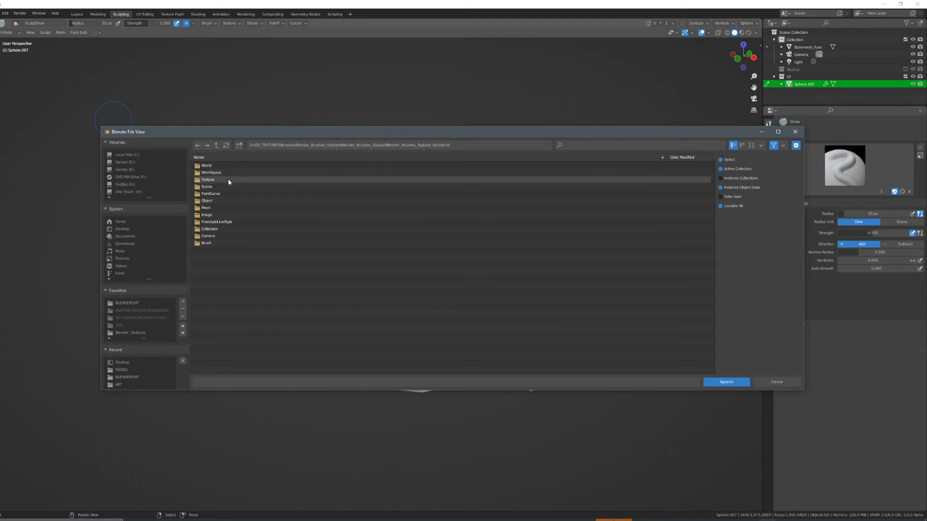
pyautogui.doubleClick(219, 242)
# Select the Metal_Hammered brushes from Metal_Hammered_10 through Metal_Hammered_01 for appending.
pyautogui.scroll(-10, 375, 288)
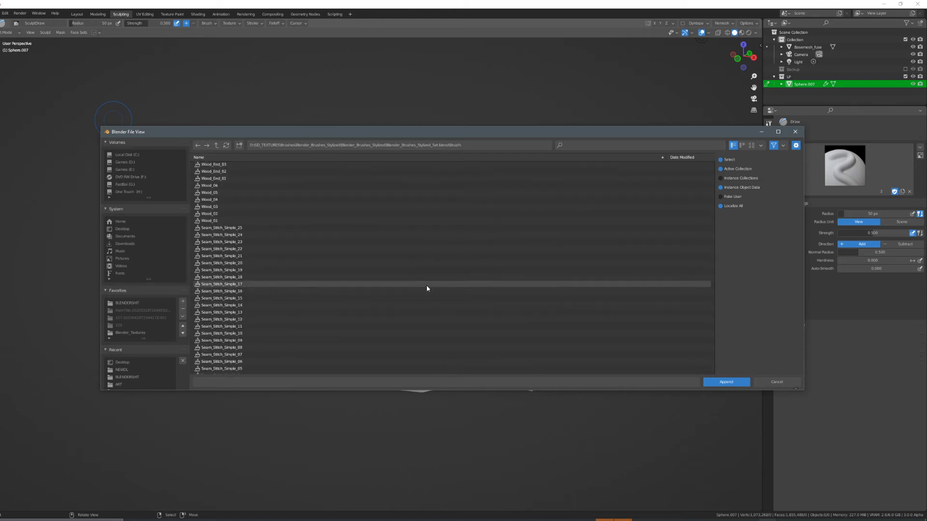
pyautogui.scroll(-15, 358, 284)
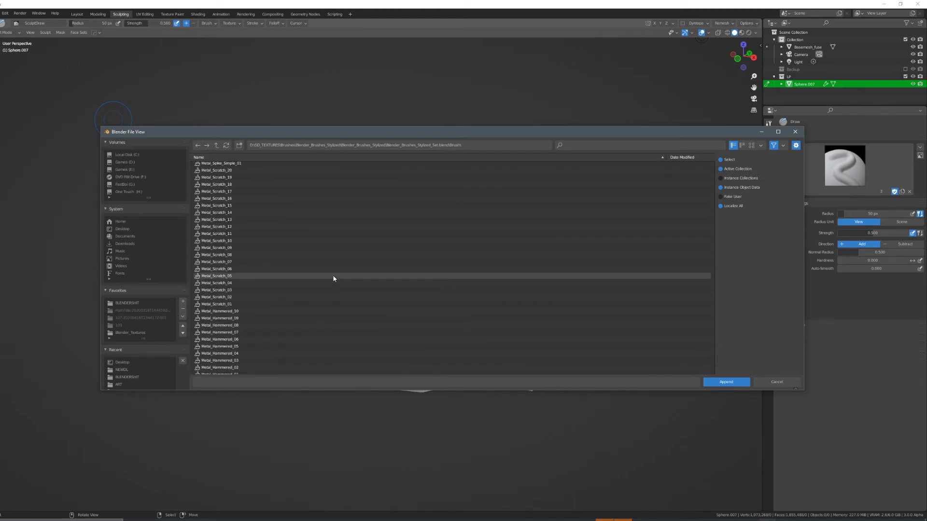
pyautogui.scroll(2, 236, 227)
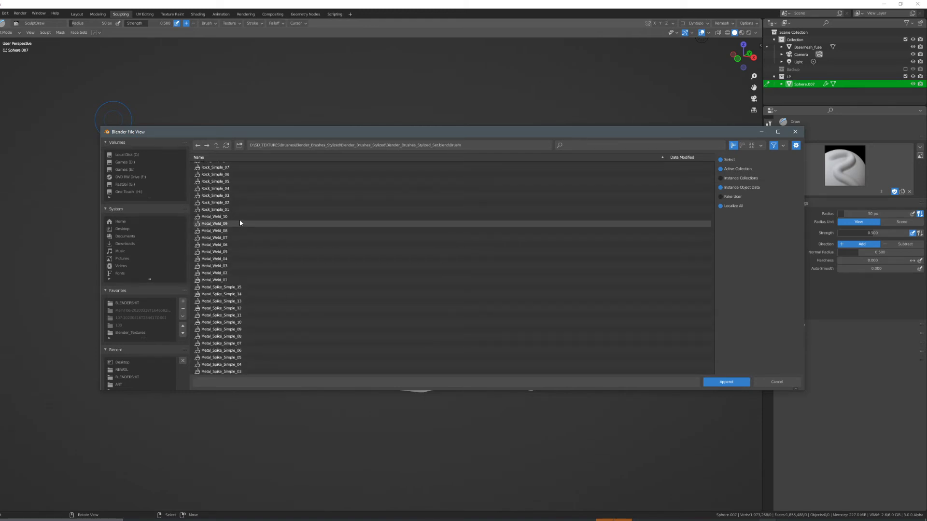
pyautogui.click(238, 287)
pyautogui.scroll(-4, 290, 288)
pyautogui.scroll(-9, 270, 286)
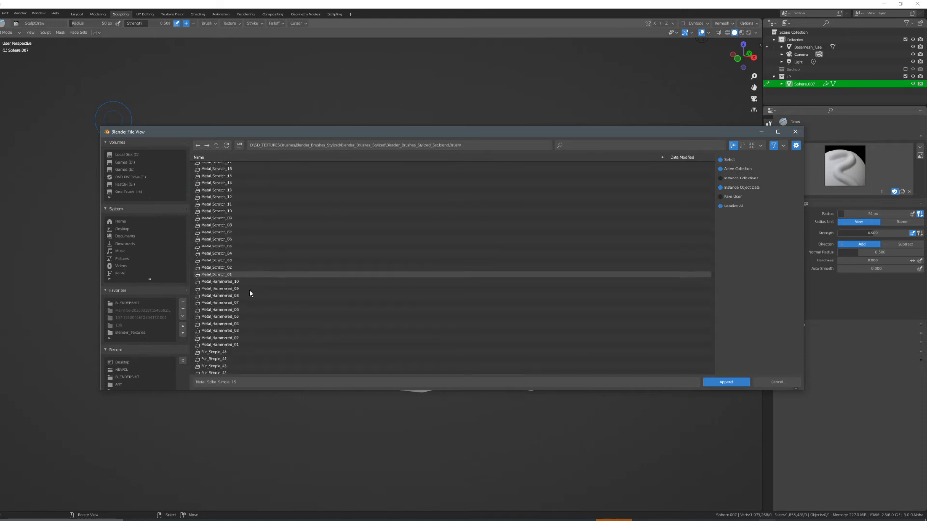
pyautogui.click(238, 251)
pyautogui.keyDown('shift'); pyautogui.click(233, 316); pyautogui.keyUp('shift')
# Add the brushes Bolt_Screw_30 through Bolt_Screw_16 to the selection.
pyautogui.scroll(2, 242, 305)
pyautogui.scroll(-20, 256, 314)
pyautogui.scroll(-15, 268, 326)
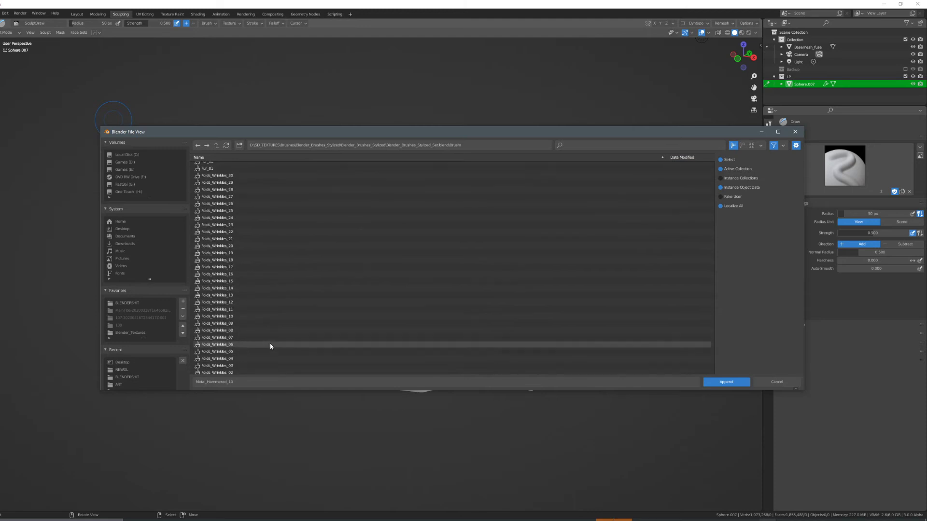
pyautogui.scroll(-14, 276, 323)
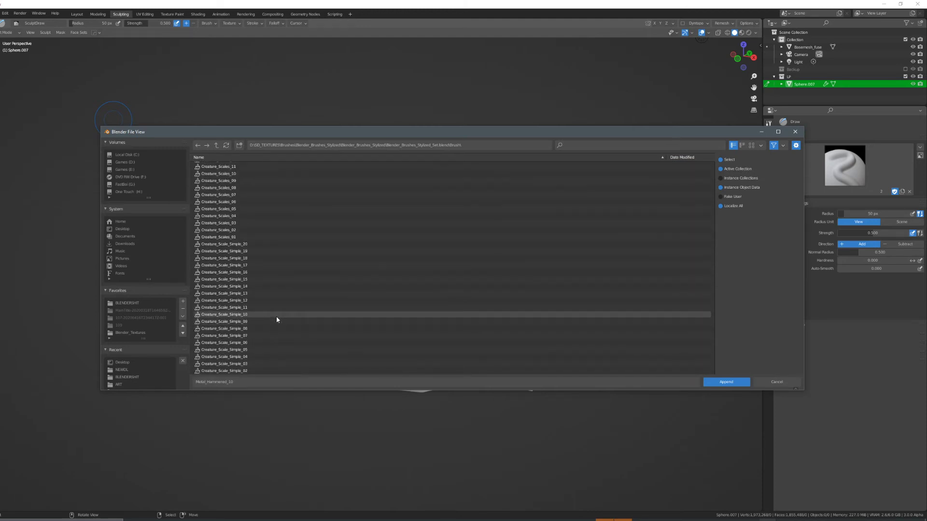
pyautogui.scroll(-15, 279, 314)
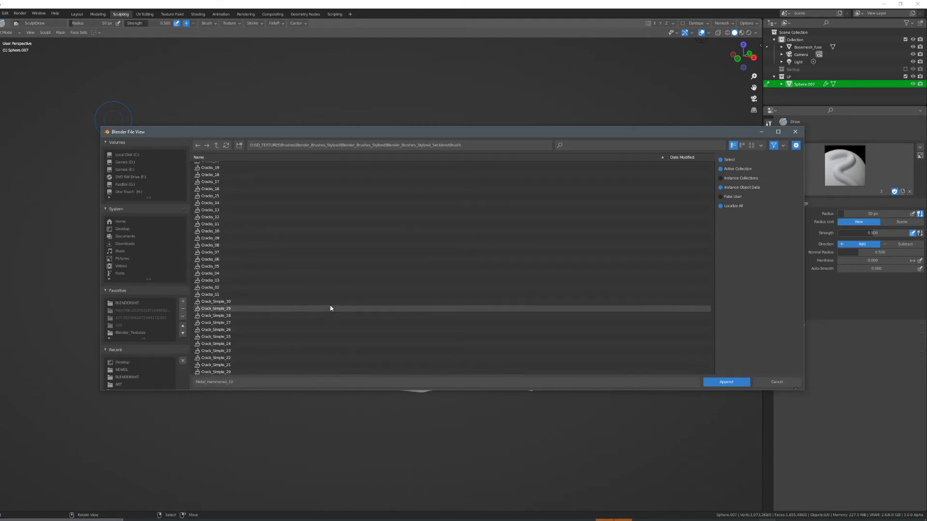
pyautogui.scroll(5, 251, 282)
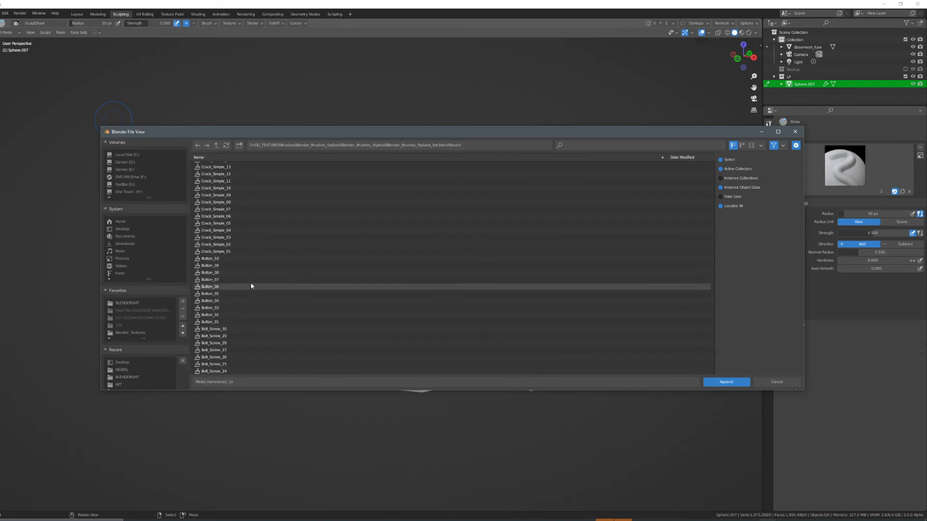
pyautogui.moveTo(228, 272); pyautogui.dragTo(227, 280)
pyautogui.keyDown('shift'); pyautogui.click(227, 291); pyautogui.keyUp('shift')
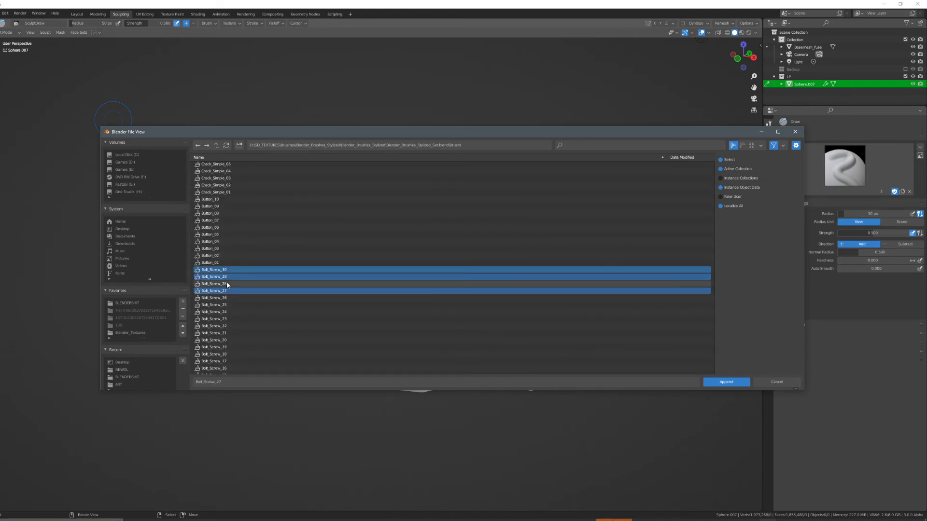
pyautogui.keyDown('ctrl'); pyautogui.click(226, 333); pyautogui.keyUp('ctrl')
pyautogui.keyDown('ctrl'); pyautogui.click(225, 340); pyautogui.keyUp('ctrl')
pyautogui.keyDown('ctrl'); pyautogui.click(224, 347); pyautogui.keyUp('ctrl')
pyautogui.keyDown('ctrl'); pyautogui.click(224, 355); pyautogui.keyUp('ctrl')
pyautogui.keyDown('ctrl'); pyautogui.click(224, 361); pyautogui.keyUp('ctrl')
pyautogui.keyDown('ctrl'); pyautogui.click(224, 368); pyautogui.keyUp('ctrl')
# Extend the selection with the remaining bolt brushes, Bolt_Screw_15 through Bolt_Screw_01.
pyautogui.scroll(-5, 246, 348)
pyautogui.scroll(-2, 245, 350)
pyautogui.keyDown('ctrl'); pyautogui.click(219, 287); pyautogui.keyUp('ctrl')
pyautogui.keyDown('ctrl'); pyautogui.click(219, 293); pyautogui.keyUp('ctrl')
pyautogui.keyDown('ctrl'); pyautogui.click(220, 300); pyautogui.keyUp('ctrl')
pyautogui.keyDown('ctrl'); pyautogui.click(220, 307); pyautogui.keyUp('ctrl')
pyautogui.keyDown('ctrl'); pyautogui.click(219, 320); pyautogui.keyUp('ctrl')
pyautogui.keyDown('ctrl'); pyautogui.click(219, 314); pyautogui.keyUp('ctrl')
pyautogui.keyDown('ctrl'); pyautogui.click(219, 329); pyautogui.keyUp('ctrl')
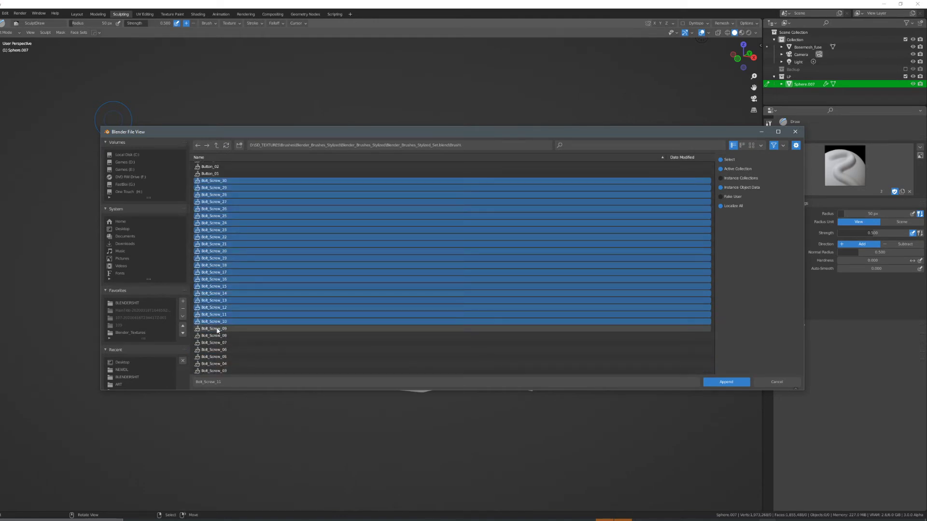
pyautogui.keyDown('ctrl'); pyautogui.click(218, 336); pyautogui.keyUp('ctrl')
pyautogui.keyDown('ctrl'); pyautogui.click(218, 343); pyautogui.keyUp('ctrl')
pyautogui.keyDown('ctrl'); pyautogui.click(217, 349); pyautogui.keyUp('ctrl')
pyautogui.keyDown('ctrl'); pyautogui.click(217, 357); pyautogui.keyUp('ctrl')
pyautogui.keyDown('ctrl'); pyautogui.click(216, 364); pyautogui.keyUp('ctrl')
pyautogui.keyDown('ctrl'); pyautogui.click(216, 370); pyautogui.keyUp('ctrl')
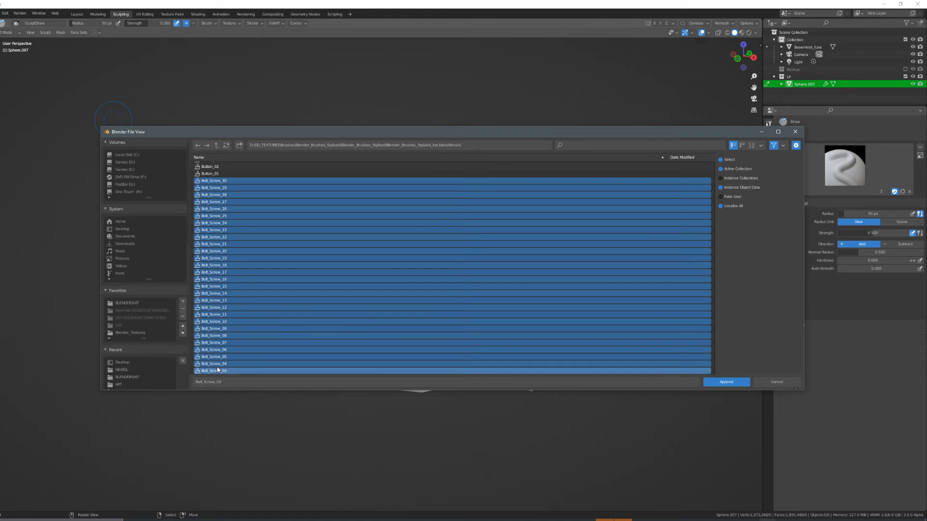
pyautogui.scroll(-1, 216, 366)
pyautogui.keyDown('ctrl'); pyautogui.click(219, 364); pyautogui.keyUp('ctrl')
pyautogui.keyDown('ctrl'); pyautogui.click(219, 371); pyautogui.keyUp('ctrl')
# Add several Damage brushes to the selection, including Damage_20, 18, 16, 14, 13 and 01.
pyautogui.scroll(8, 244, 323)
pyautogui.scroll(12, 244, 325)
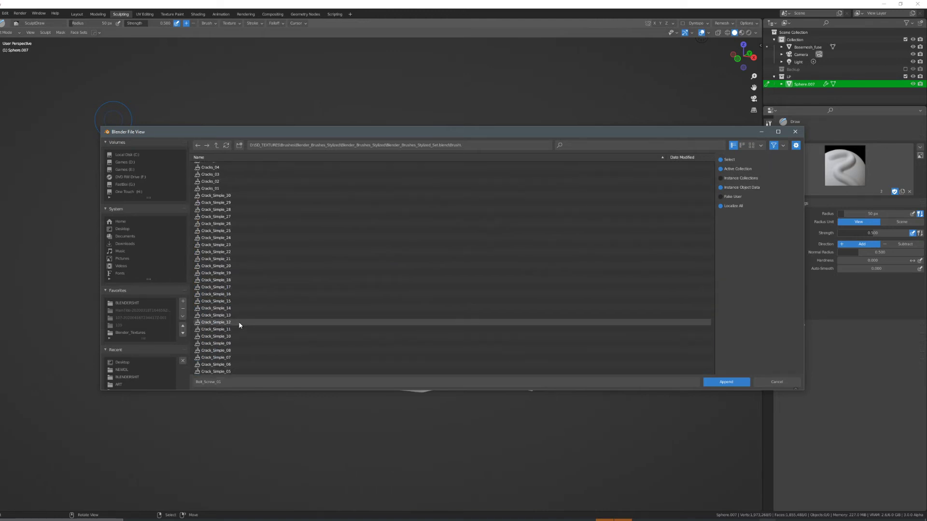
pyautogui.scroll(15, 224, 315)
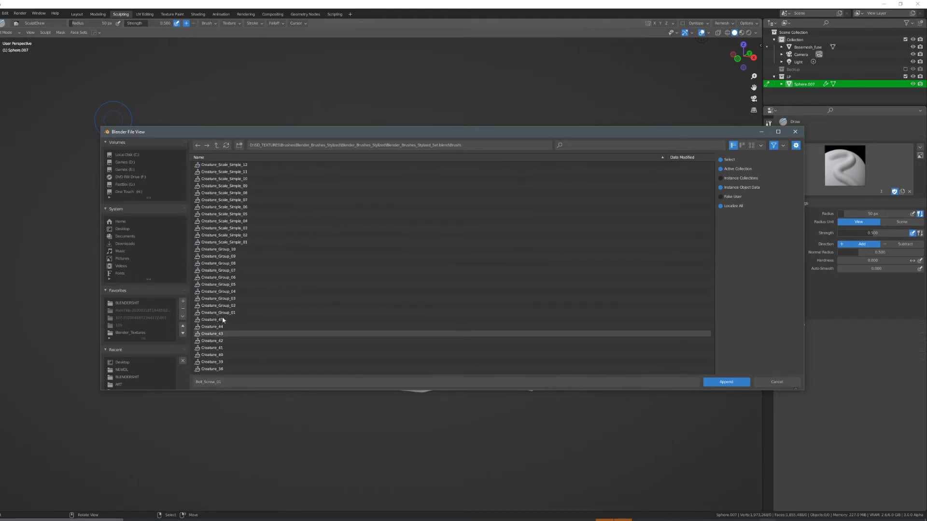
pyautogui.scroll(-4, 216, 312)
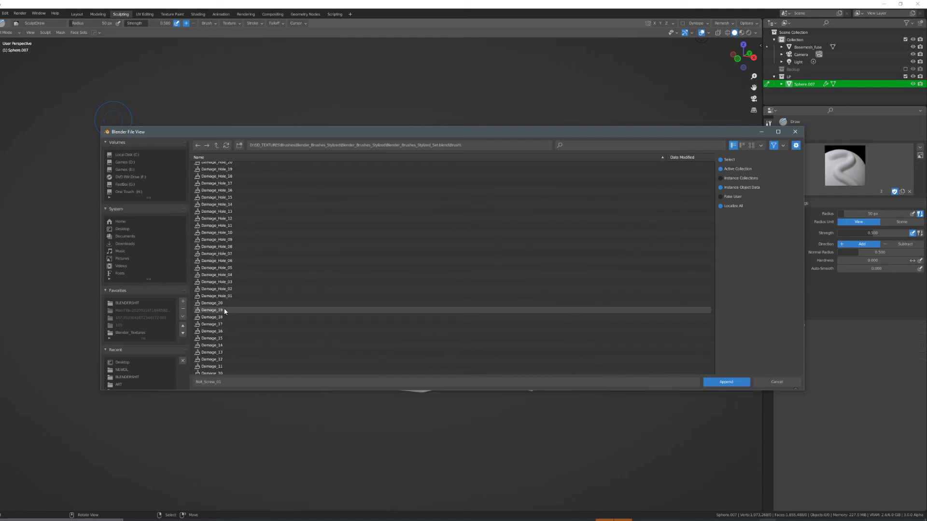
pyautogui.keyDown('ctrl'); pyautogui.click(218, 229); pyautogui.keyUp('ctrl')
pyautogui.keyDown('ctrl'); pyautogui.click(218, 243); pyautogui.keyUp('ctrl')
pyautogui.keyDown('ctrl'); pyautogui.click(218, 257); pyautogui.keyUp('ctrl')
pyautogui.keyDown('ctrl'); pyautogui.click(218, 271); pyautogui.keyUp('ctrl')
pyautogui.keyDown('ctrl'); pyautogui.click(218, 278); pyautogui.keyUp('ctrl')
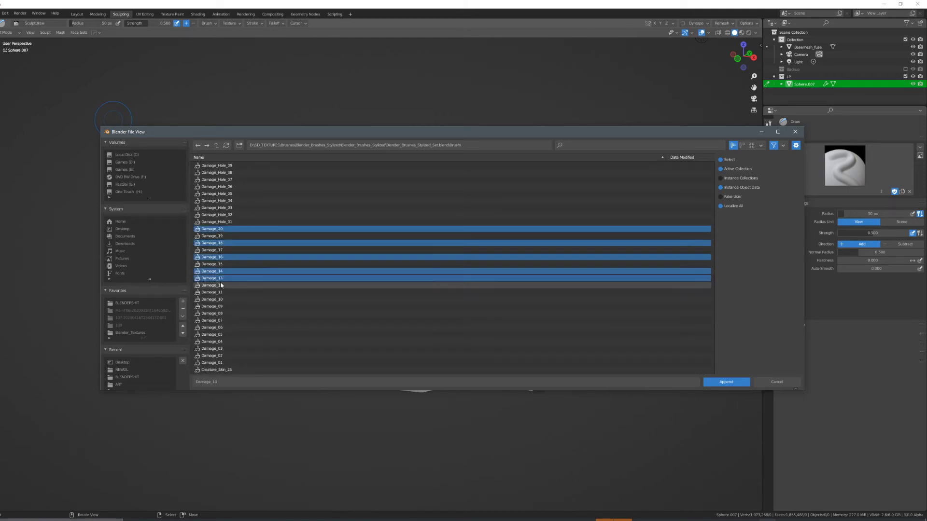
pyautogui.keyDown('ctrl'); pyautogui.click(223, 349); pyautogui.keyUp('ctrl')
pyautogui.keyDown('ctrl'); pyautogui.click(224, 342); pyautogui.keyUp('ctrl')
pyautogui.keyDown('ctrl'); pyautogui.click(224, 326); pyautogui.keyUp('ctrl')
pyautogui.keyDown('ctrl'); pyautogui.click(235, 363); pyautogui.keyUp('ctrl')
# Add Metal_Spike_Simple_04 and several Metal_Scratch brushes, including 18, 17, 15 and 11, to the selection.
pyautogui.scroll(7, 263, 327)
pyautogui.scroll(15, 263, 330)
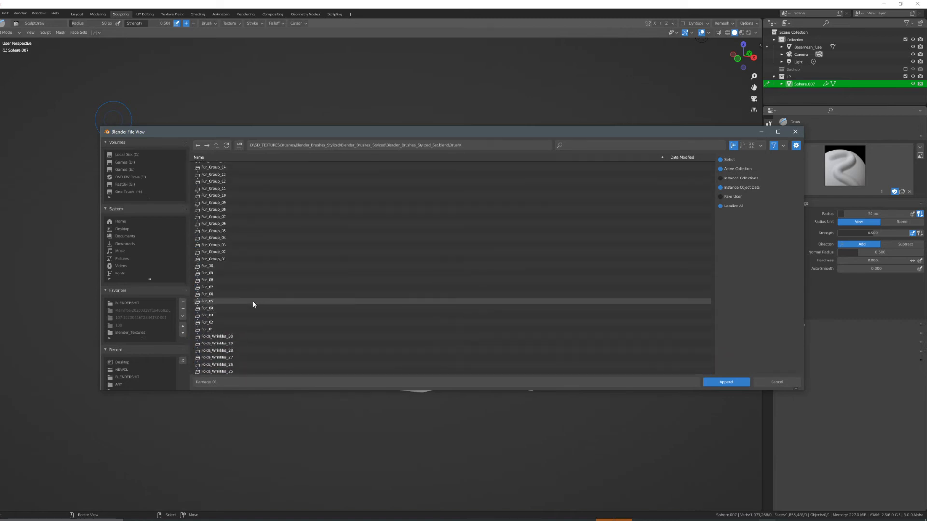
pyautogui.scroll(12, 240, 306)
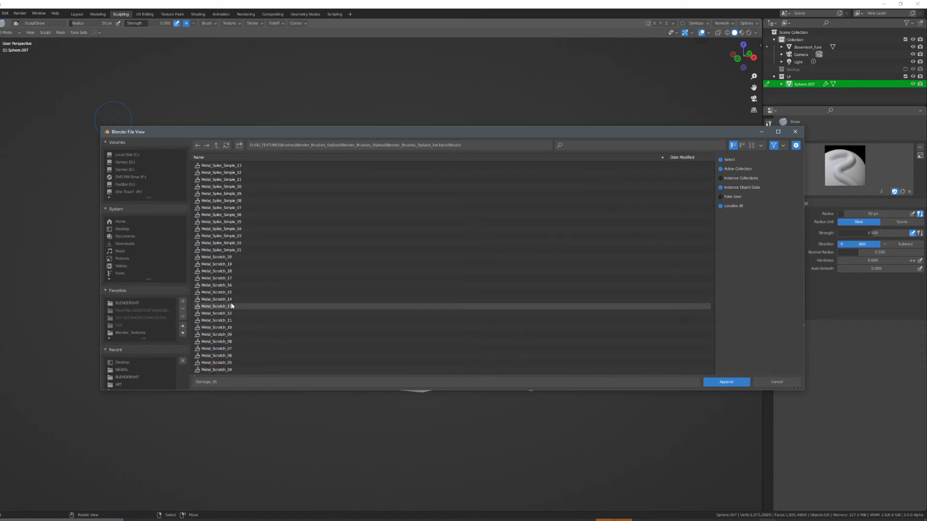
pyautogui.keyDown('ctrl'); pyautogui.click(226, 271); pyautogui.keyUp('ctrl')
pyautogui.keyDown('ctrl'); pyautogui.click(223, 230); pyautogui.keyUp('ctrl')
pyautogui.keyDown('ctrl'); pyautogui.click(222, 321); pyautogui.keyUp('ctrl')
pyautogui.scroll(4, 257, 290)
pyautogui.scroll(-2, 251, 299)
pyautogui.keyDown('ctrl'); pyautogui.click(224, 321); pyautogui.keyUp('ctrl')
pyautogui.keyDown('ctrl'); pyautogui.click(223, 309); pyautogui.keyUp('ctrl')
pyautogui.scroll(-7, 240, 338)
pyautogui.scroll(2, 231, 309)
pyautogui.keyDown('ctrl'); pyautogui.click(224, 281); pyautogui.keyUp('ctrl')
# Check the remaining seam and wood brushes in the list and append the selected brushes to the scene.
pyautogui.scroll(12, 270, 294)
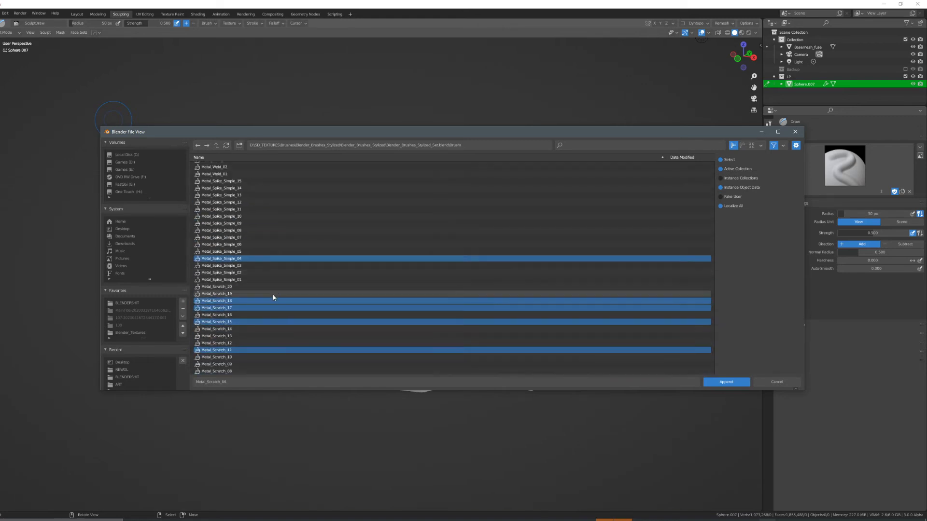
pyautogui.scroll(15, 261, 299)
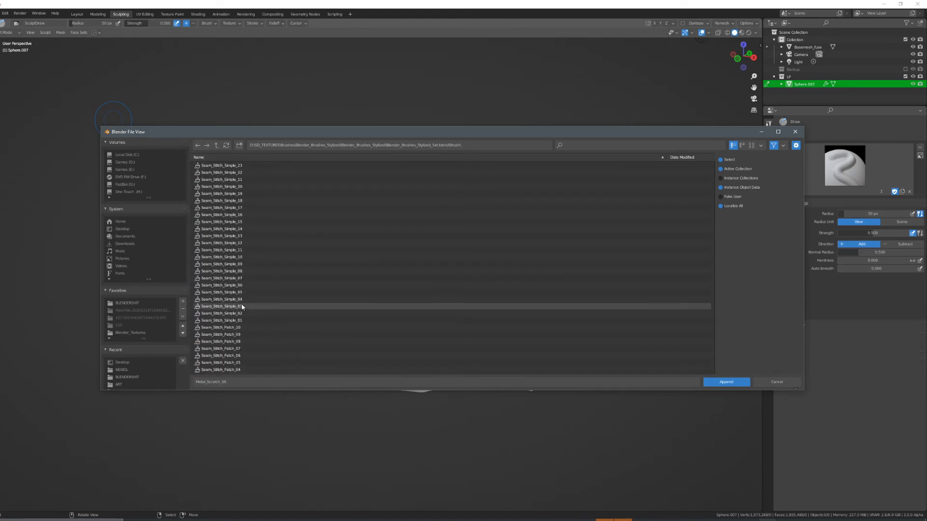
pyautogui.scroll(2, 233, 304)
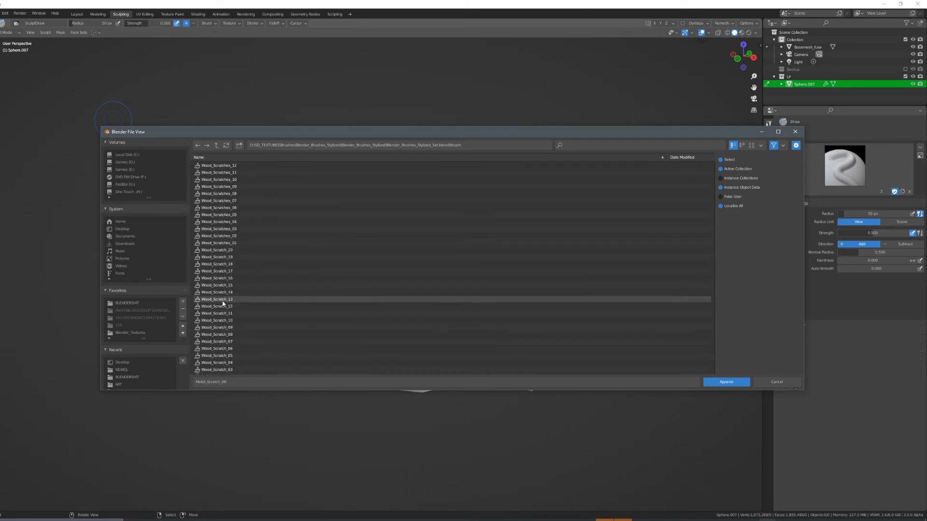
pyautogui.click(724, 382)
# Browse the appended brushes and make Metal_Hammered_03 the active sculpting brush.
pyautogui.click(834, 165)
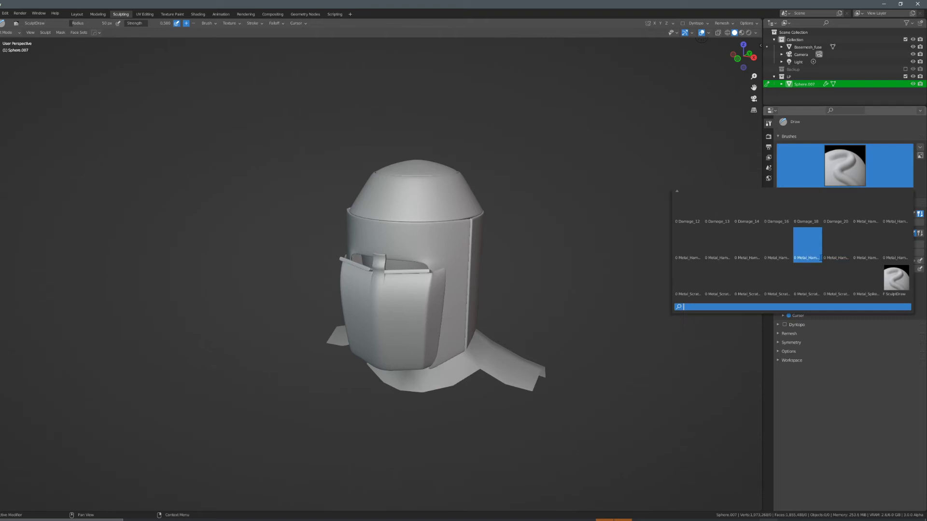
pyautogui.scroll(1, 820, 257)
pyautogui.scroll(1, 807, 256)
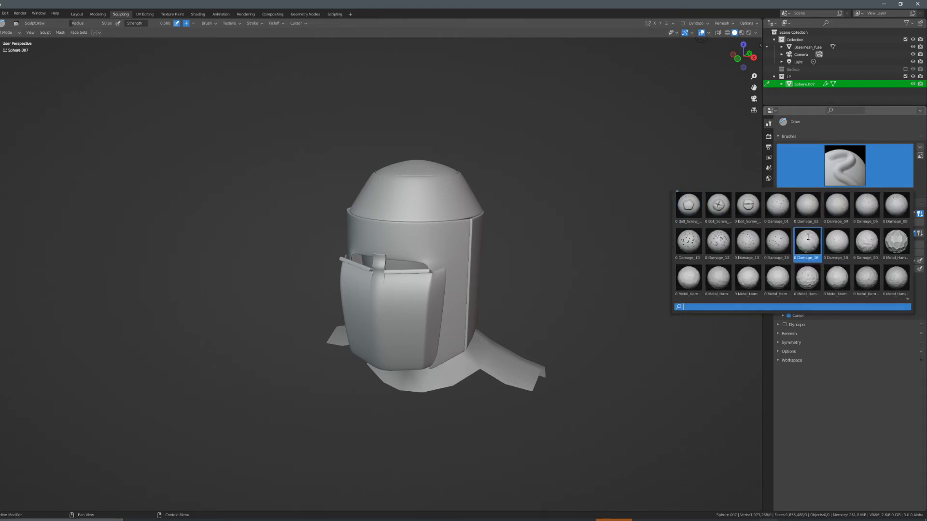
pyautogui.click(717, 279)
# Examine the subdivided helmet from the front, side, back and top before sculpting.
pyautogui.moveTo(581, 224); pyautogui.dragTo(517, 240, button='middle')
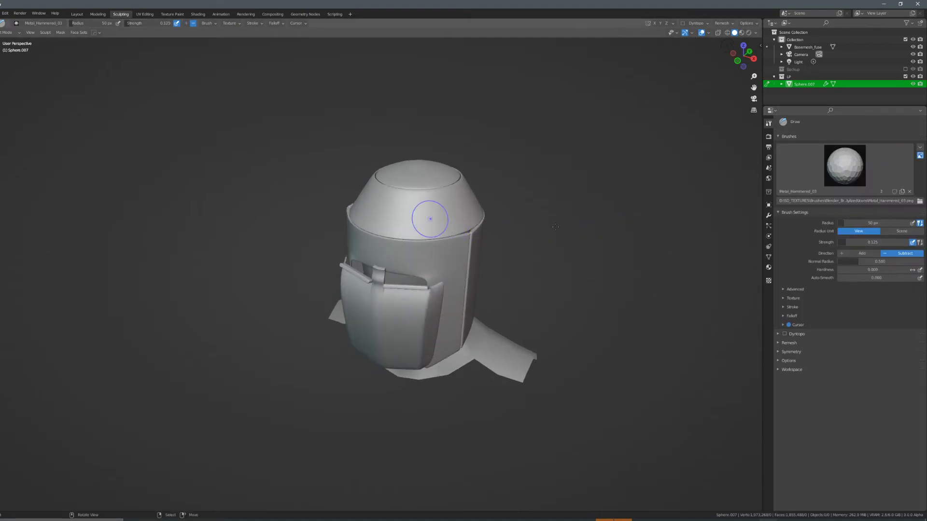
pyautogui.moveTo(450, 214); pyautogui.dragTo(513, 297, button='middle')
pyautogui.moveTo(674, 364); pyautogui.dragTo(431, 364, button='middle')
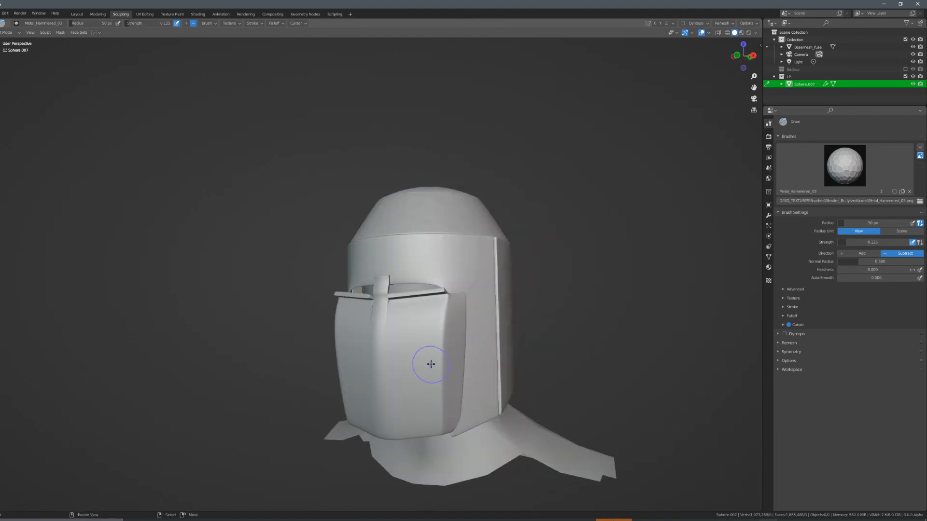
pyautogui.moveTo(499, 397); pyautogui.dragTo(599, 489, button='middle')
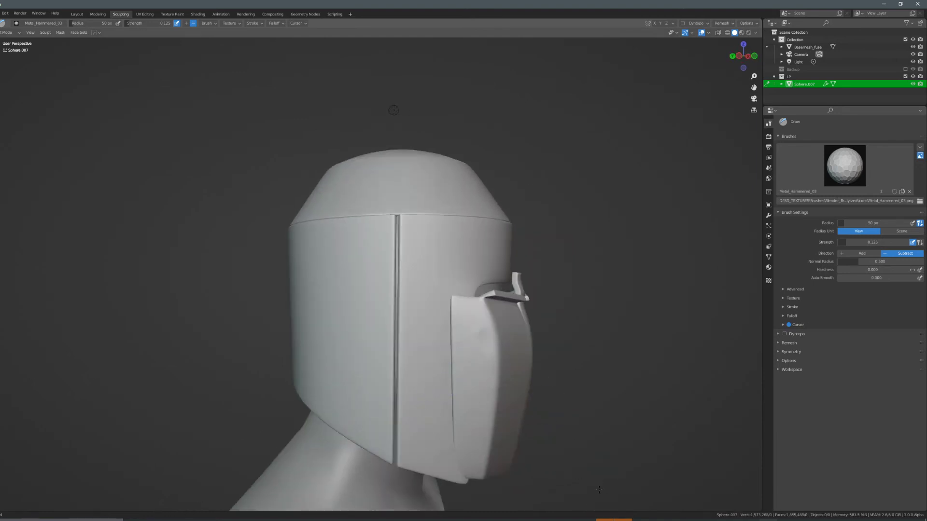
pyautogui.moveTo(466, 445); pyautogui.dragTo(343, 345, button='middle')
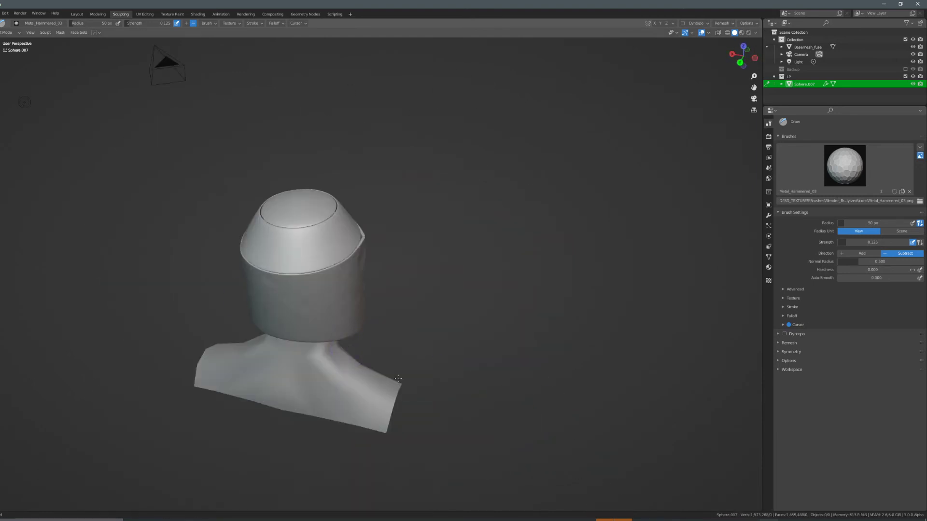
pyautogui.moveTo(410, 294); pyautogui.dragTo(295, 258, button='middle')
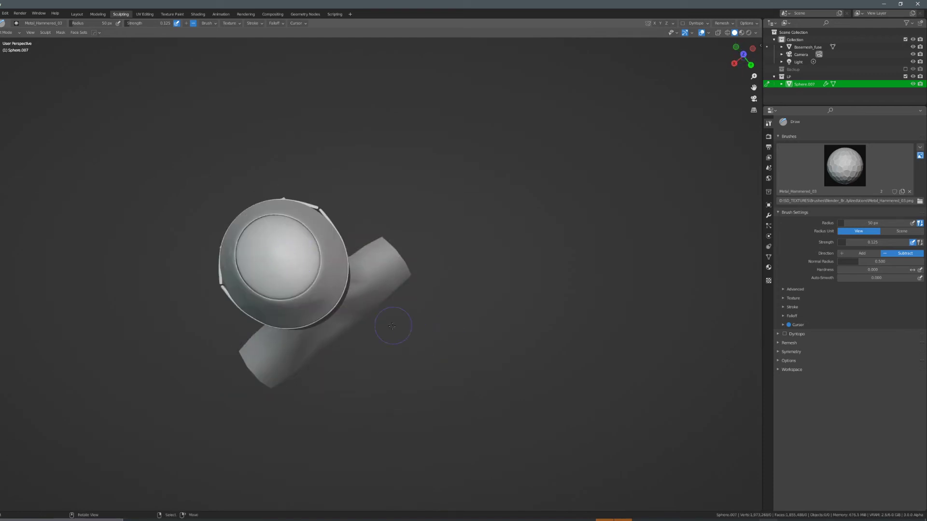
pyautogui.moveTo(392, 326); pyautogui.dragTo(491, 318, button='middle')
pyautogui.moveTo(428, 415); pyautogui.dragTo(472, 260, button='middle')
pyautogui.scroll(-1, 469, 328)
pyautogui.moveTo(469, 329); pyautogui.dragTo(486, 338, button='middle')
pyautogui.keyDown('shift'); pyautogui.moveTo(474, 318); pyautogui.dragTo(460, 340, button='middle'); pyautogui.keyUp('shift')
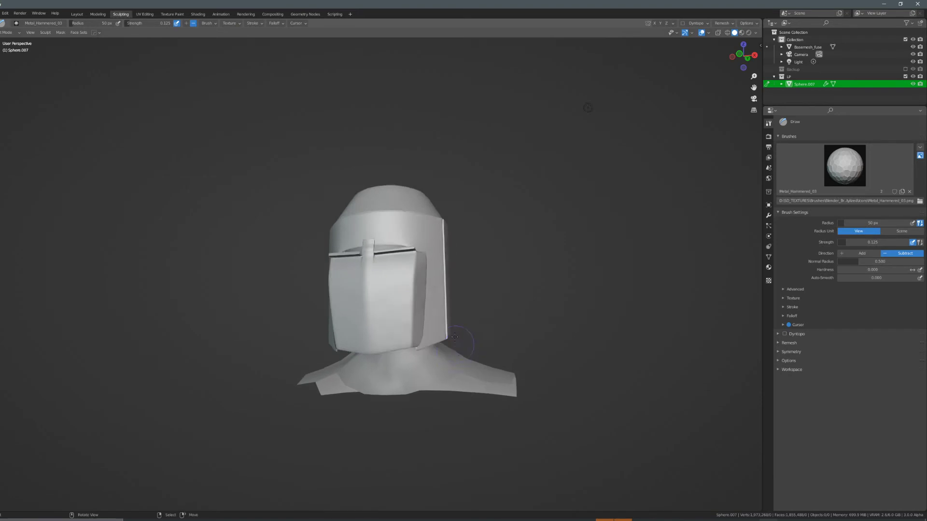
pyautogui.scroll(3, 414, 297)
pyautogui.moveTo(350, 341); pyautogui.dragTo(380, 285, button='middle')
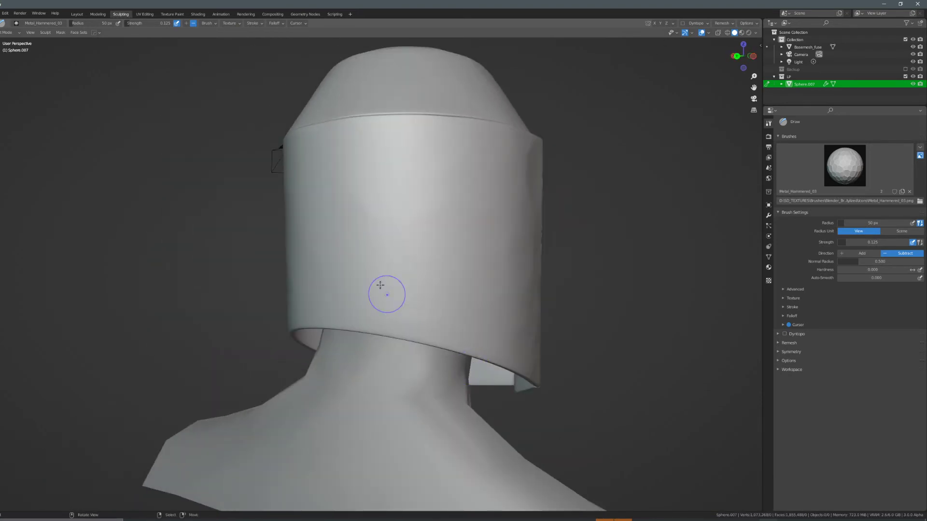
pyautogui.scroll(-4, 479, 352)
pyautogui.moveTo(480, 351); pyautogui.dragTo(412, 328, button='middle')
pyautogui.scroll(3, 412, 327)
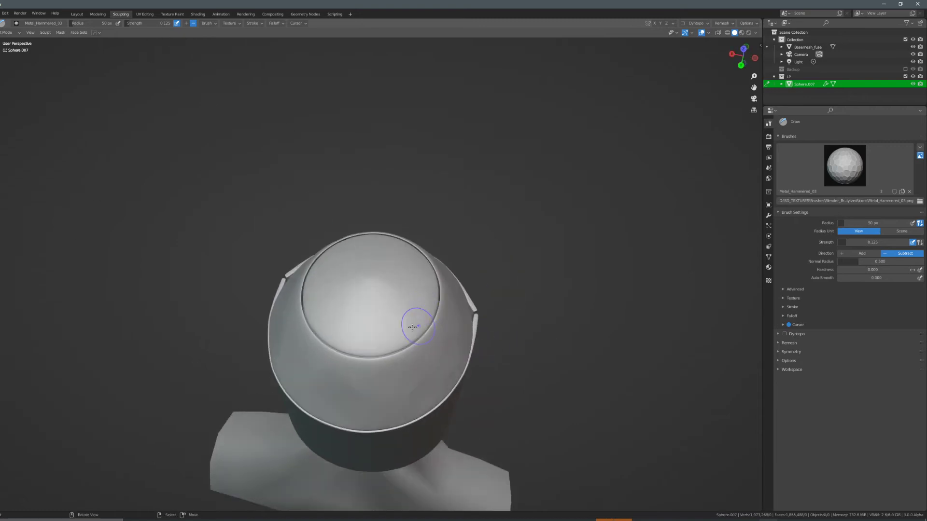
# Sculpt hammered dents over the helmet's visor, side plates and conical crown with the Metal_Hammered_03 brush in Subtract direction.
pyautogui.moveTo(408, 363); pyautogui.dragTo(525, 273, button='middle')
pyautogui.moveTo(442, 382); pyautogui.dragTo(467, 304, button='middle')
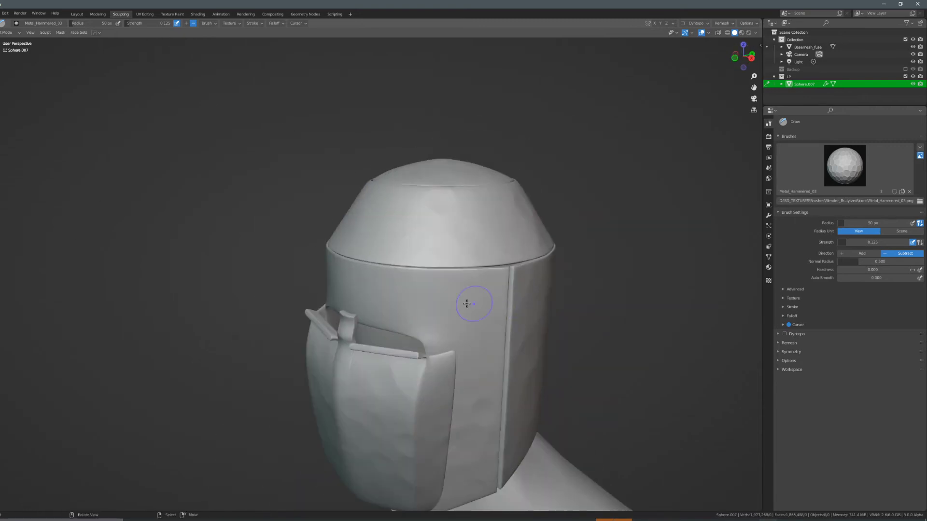
pyautogui.moveTo(505, 382); pyautogui.dragTo(521, 317, button='middle')
pyautogui.moveTo(417, 353); pyautogui.dragTo(469, 287, button='middle')
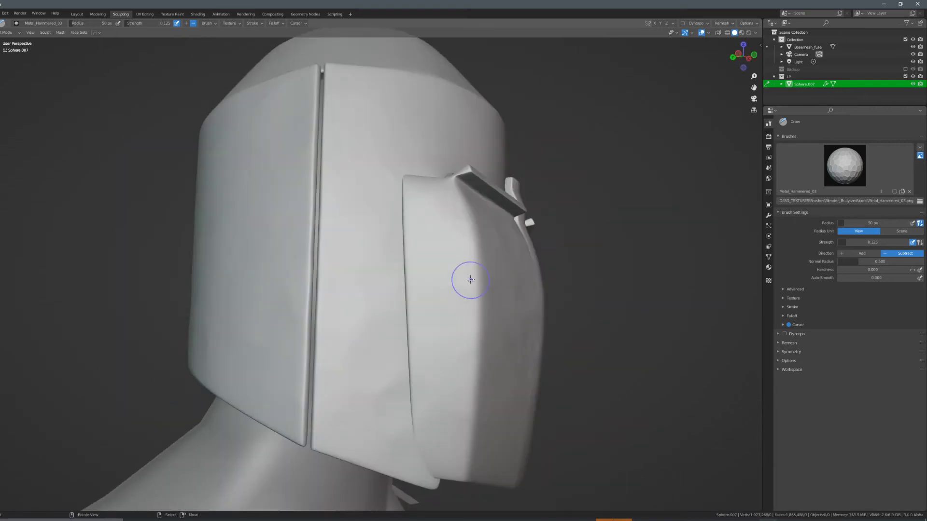
pyautogui.moveTo(595, 313); pyautogui.dragTo(405, 321, button='middle')
pyautogui.scroll(-3, 503, 294)
pyautogui.moveTo(503, 294); pyautogui.dragTo(408, 314, button='middle')
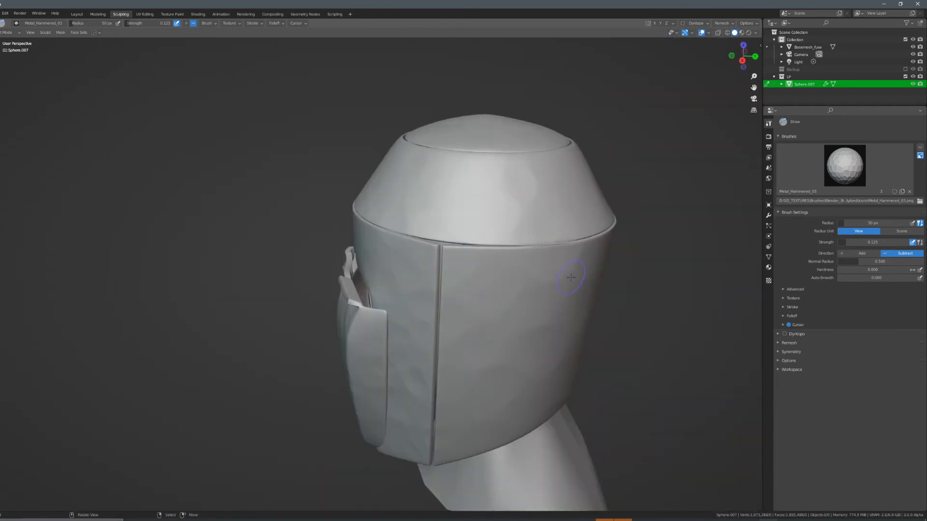
pyautogui.keyDown('shift'); pyautogui.moveTo(571, 279); pyautogui.dragTo(524, 278, button='middle'); pyautogui.keyUp('shift')
# Switch to the Metal_Hammered_09 brush and hammer dents into the cap on top of the helmet.
pyautogui.click(844, 159)
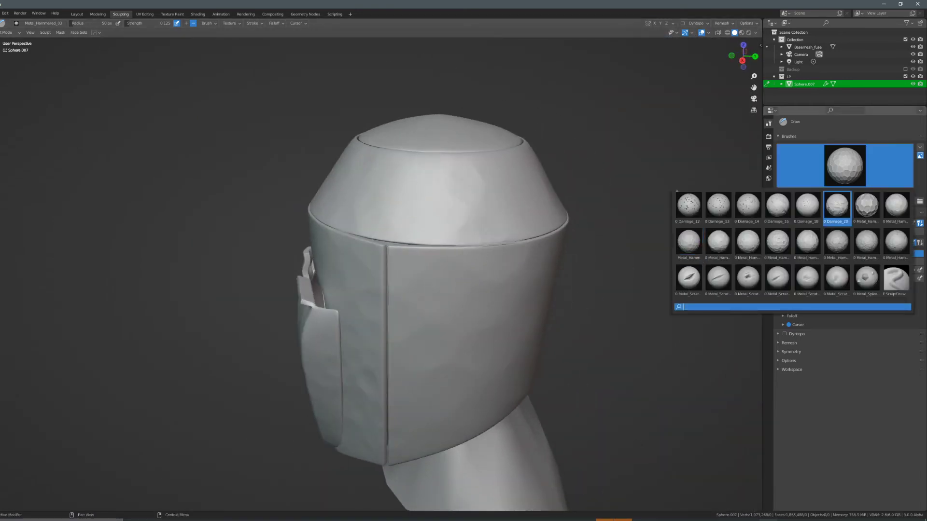
pyautogui.click(866, 244)
pyautogui.moveTo(572, 208)
pyautogui.mouseDown(button='middle')
pyautogui.moveTo(573, 236)
pyautogui.moveTo(522, 279)
pyautogui.moveTo(523, 308)
pyautogui.mouseUp(button='middle')
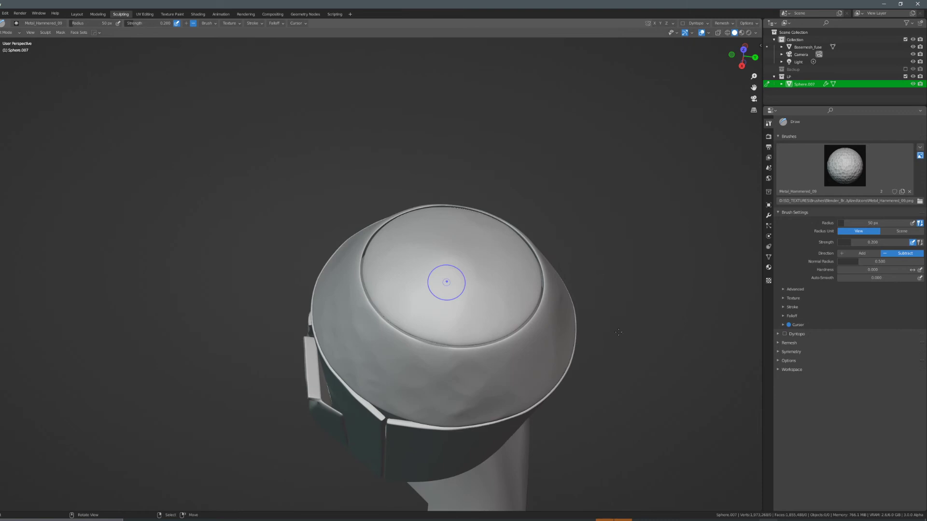
pyautogui.moveTo(590, 309); pyautogui.dragTo(610, 300)
pyautogui.moveTo(610, 300); pyautogui.dragTo(609, 341, button='middle')
pyautogui.hotkey('ctrl', 'z')
pyautogui.moveTo(466, 238); pyautogui.dragTo(622, 300)
pyautogui.moveTo(631, 311); pyautogui.dragTo(449, 281, button='middle')
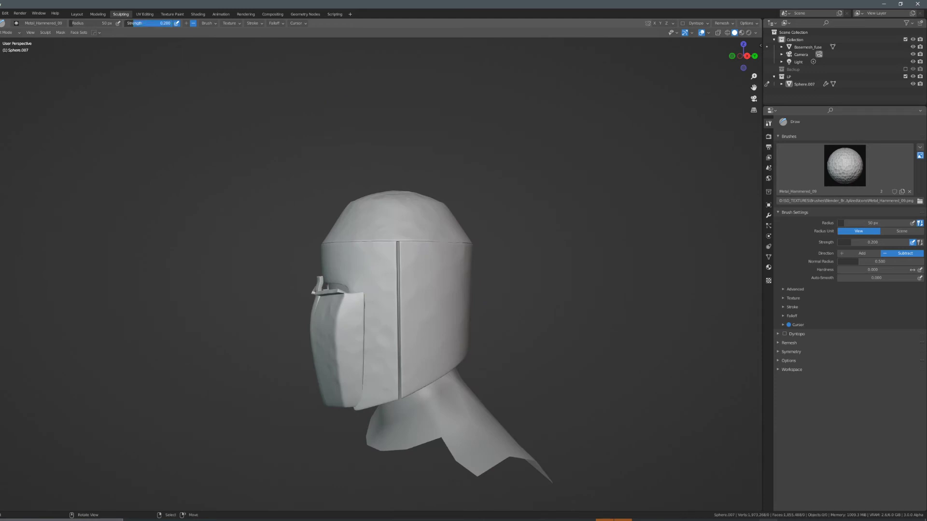
# Reduce the brush strength to 0.132 and hammer finer dents into the visor and side plates.
pyautogui.moveTo(381, 212); pyautogui.dragTo(400, 218, button='middle')
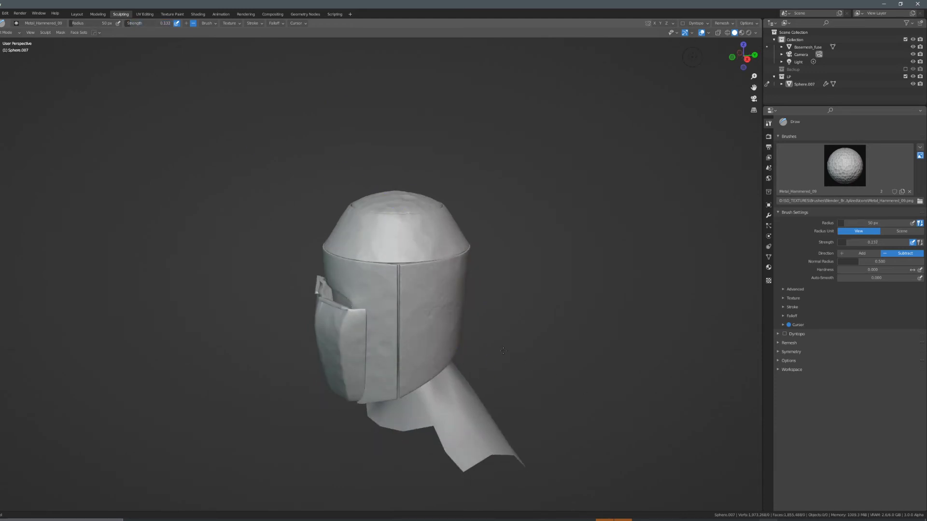
pyautogui.moveTo(548, 368); pyautogui.dragTo(399, 321, button='middle')
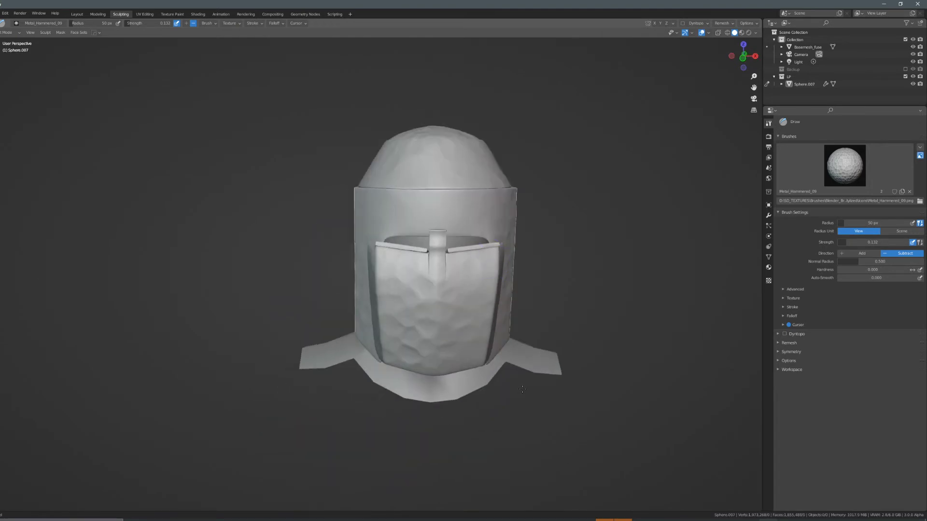
pyautogui.moveTo(524, 391); pyautogui.dragTo(476, 349, button='middle')
pyautogui.moveTo(546, 386); pyautogui.dragTo(589, 415, button='middle')
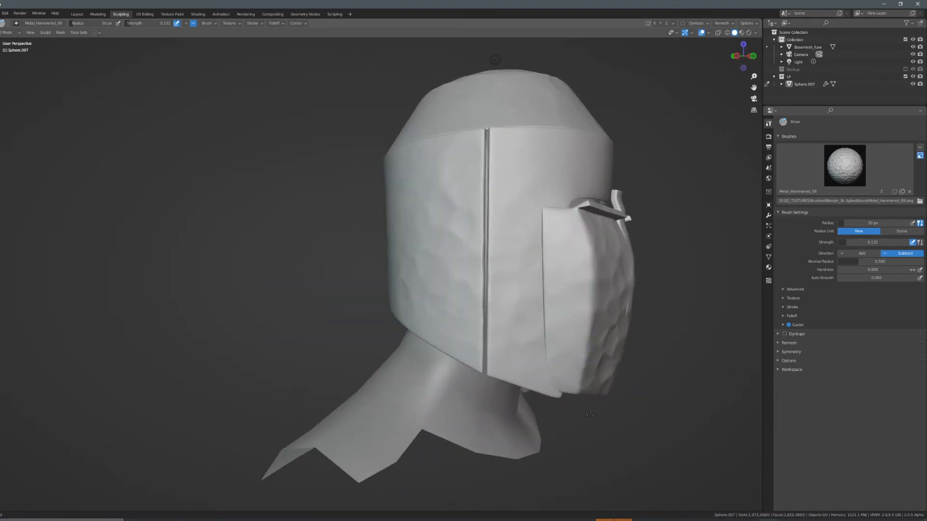
pyautogui.moveTo(509, 349); pyautogui.dragTo(606, 386, button='middle')
# Hammer dents across the front of the helmet's conical crown section.
pyautogui.scroll(-5, 359, 292)
pyautogui.moveTo(349, 294); pyautogui.dragTo(502, 273, button='middle')
pyautogui.scroll(3, 356, 289)
pyautogui.moveTo(333, 271); pyautogui.dragTo(406, 306, button='middle')
pyautogui.moveTo(333, 268); pyautogui.dragTo(354, 276)
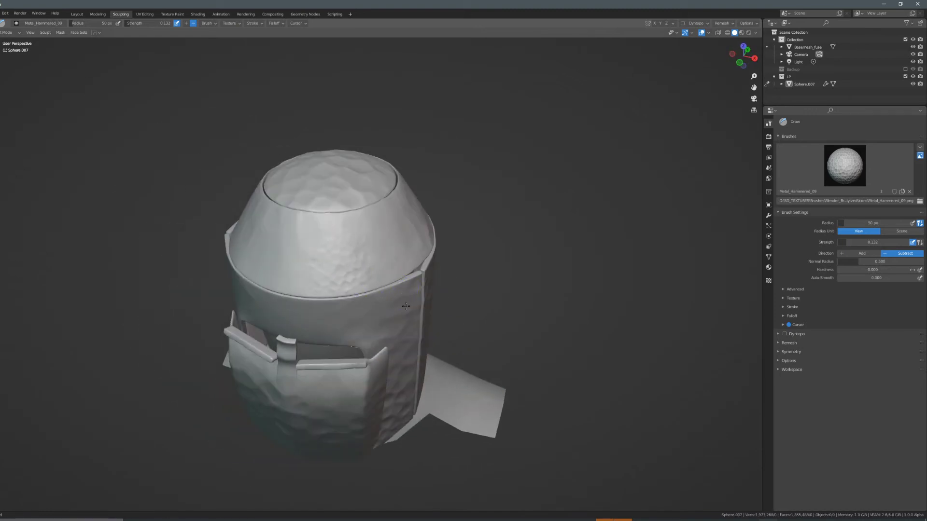
pyautogui.keyDown('shift'); pyautogui.moveTo(541, 342); pyautogui.dragTo(599, 280, button='middle'); pyautogui.keyUp('shift')
pyautogui.scroll(3, 555, 295)
pyautogui.moveTo(519, 308); pyautogui.dragTo(577, 278, button='middle')
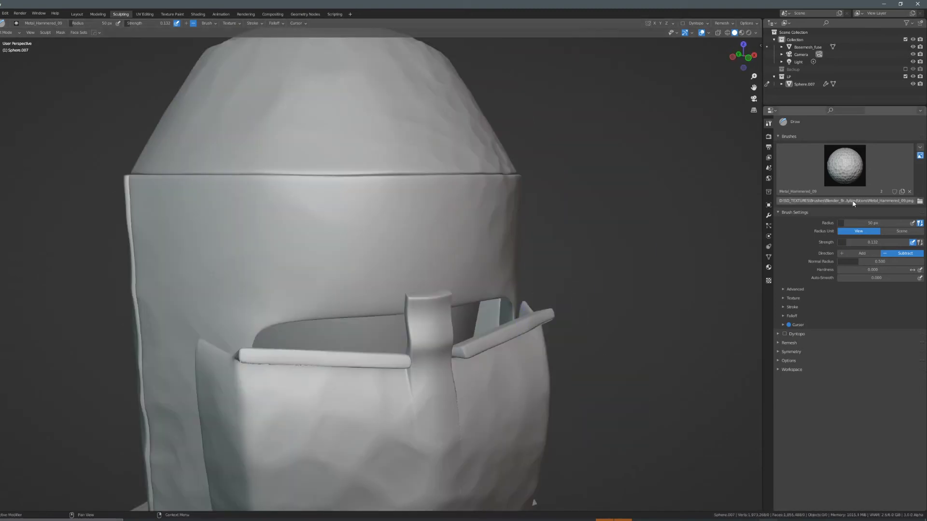
# Switch to the Damage_16 brush and carve nicks and chips into the visor and side plate.
pyautogui.click(854, 173)
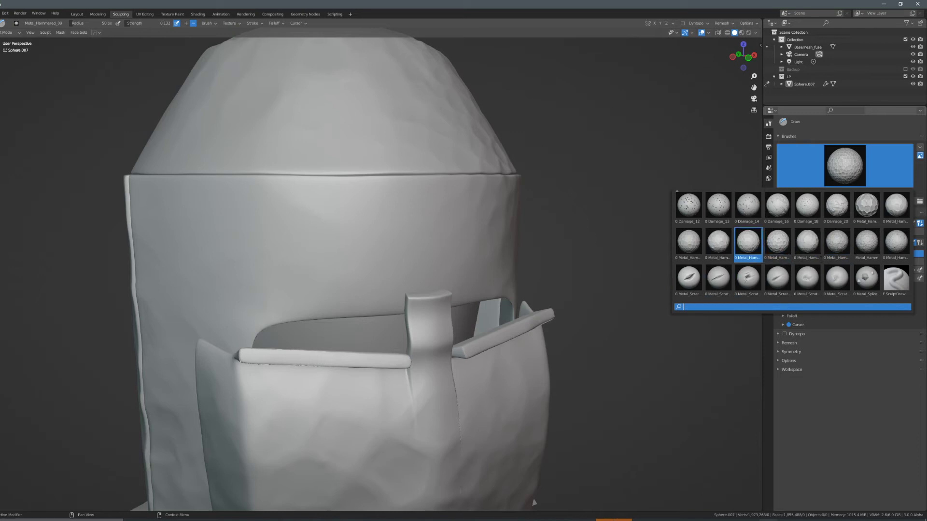
pyautogui.click(776, 208)
pyautogui.scroll(-6, 538, 311)
pyautogui.moveTo(537, 310)
pyautogui.mouseDown(button='middle')
pyautogui.moveTo(486, 338)
pyautogui.moveTo(449, 328)
pyautogui.moveTo(423, 347)
pyautogui.mouseUp(button='middle')
pyautogui.scroll(6, 449, 328)
pyautogui.scroll(-4, 423, 348)
pyautogui.moveTo(465, 300); pyautogui.dragTo(328, 368, button='middle')
pyautogui.moveTo(507, 314)
pyautogui.mouseDown(button='middle')
pyautogui.moveTo(465, 292)
pyautogui.moveTo(387, 294)
pyautogui.moveTo(409, 307)
pyautogui.moveTo(370, 334)
pyautogui.mouseUp(button='middle')
pyautogui.scroll(2, 380, 333)
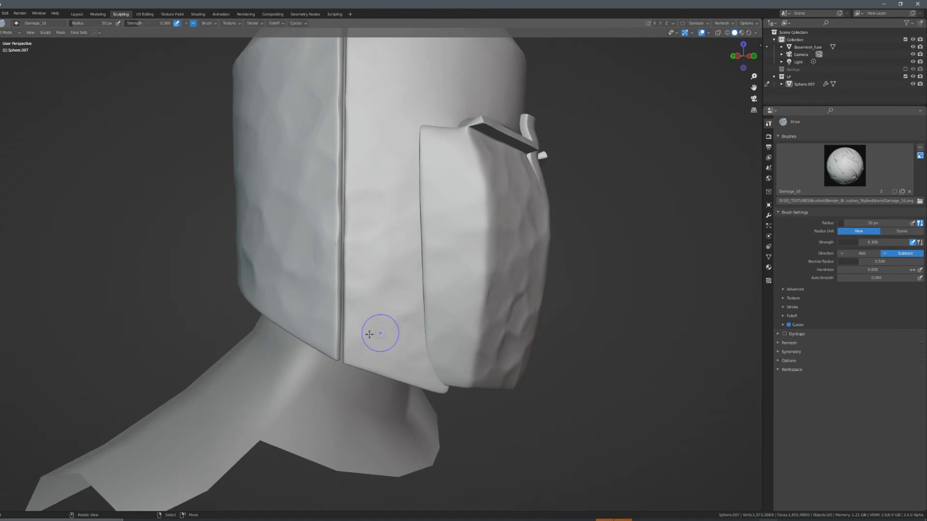
# Carve Damage_16 nicks around the helmet's side plates and conical crown section.
pyautogui.scroll(-3, 464, 315)
pyautogui.moveTo(464, 314); pyautogui.dragTo(414, 332, button='middle')
pyautogui.moveTo(187, 299); pyautogui.dragTo(245, 310, button='middle')
pyautogui.moveTo(339, 287); pyautogui.dragTo(338, 314, button='middle')
pyautogui.moveTo(459, 266); pyautogui.dragTo(351, 259, button='middle')
pyautogui.moveTo(418, 172); pyautogui.dragTo(505, 173)
pyautogui.moveTo(550, 209); pyautogui.dragTo(496, 239, button='middle')
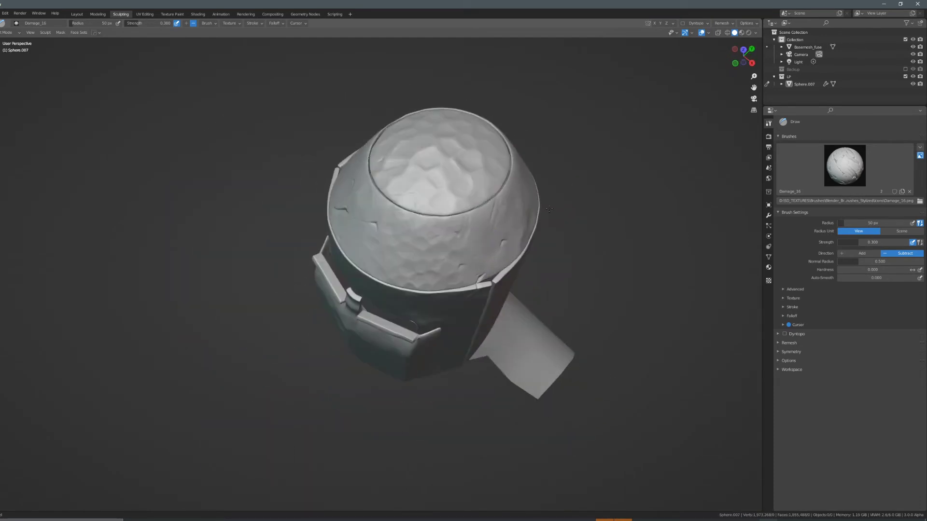
# Add more Damage_16 marks to the side panel next to the visor.
pyautogui.moveTo(551, 208); pyautogui.dragTo(550, 210)
pyautogui.scroll(-3, 519, 273)
pyautogui.moveTo(482, 350); pyautogui.dragTo(515, 281, button='middle')
pyautogui.scroll(3, 515, 282)
pyautogui.keyDown('shift'); pyautogui.moveTo(495, 383); pyautogui.dragTo(521, 266, button='middle'); pyautogui.keyUp('shift')
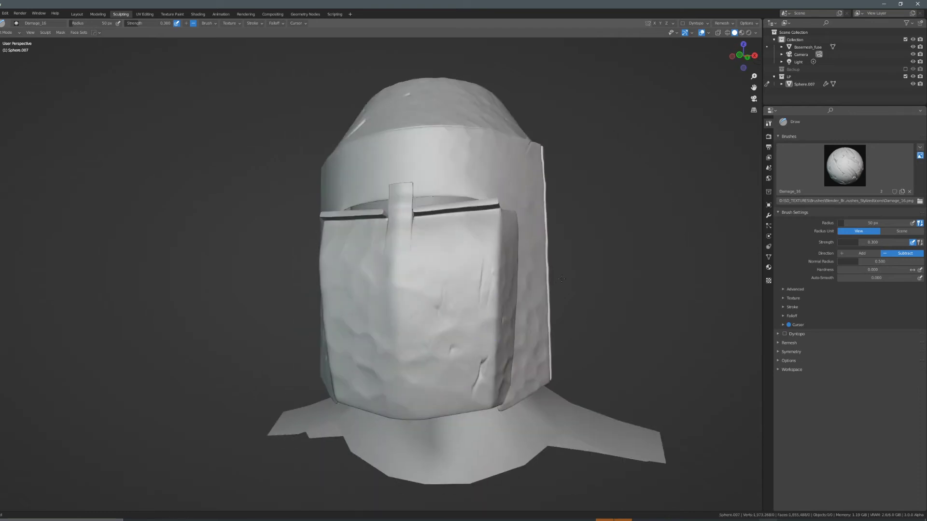
pyautogui.moveTo(451, 296); pyautogui.dragTo(353, 360, button='middle')
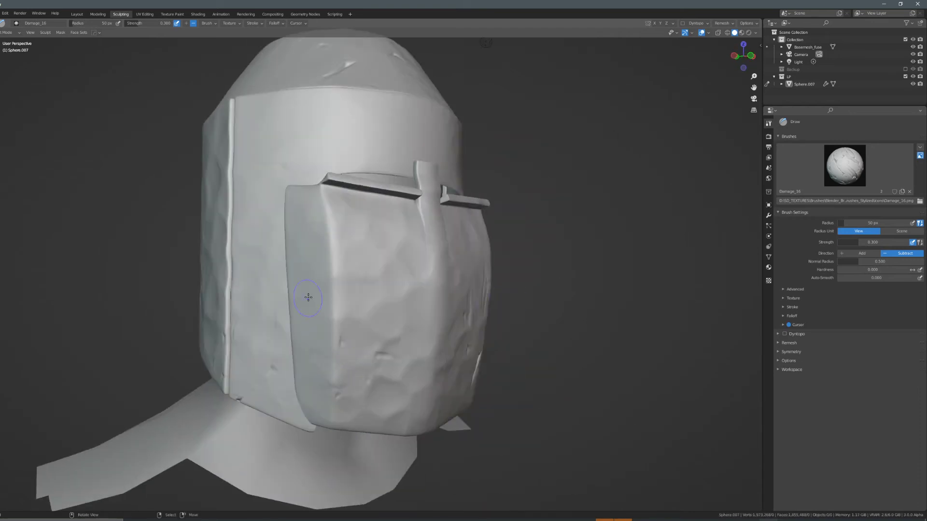
pyautogui.click(845, 165)
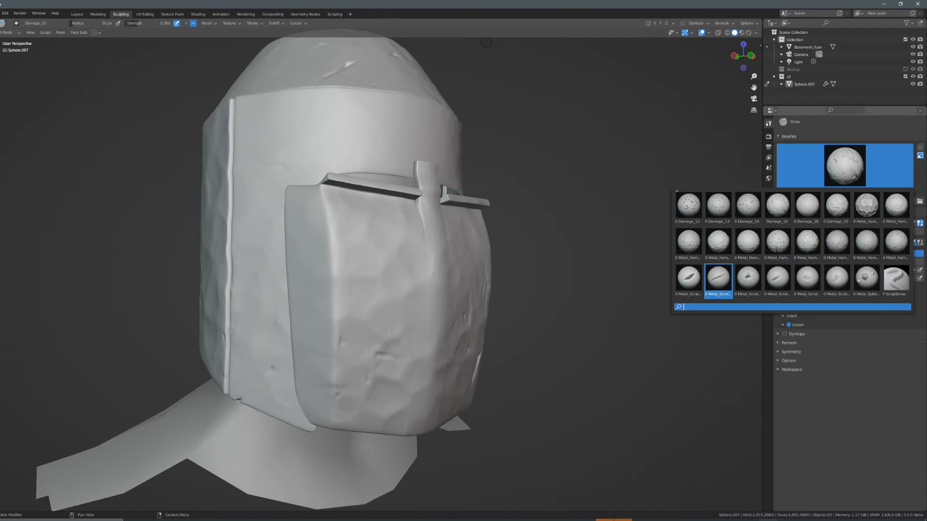
pyautogui.scroll(-4, 448, 302)
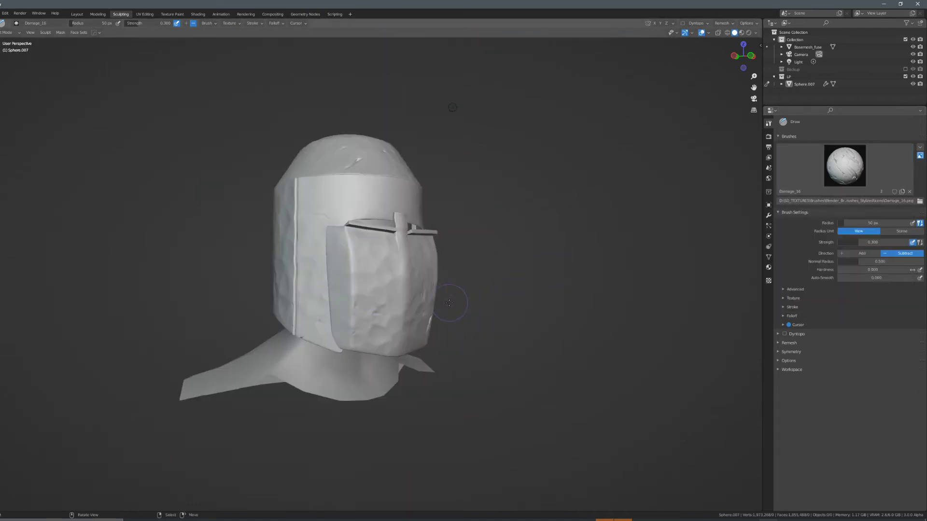
pyautogui.moveTo(328, 287); pyautogui.dragTo(407, 228)
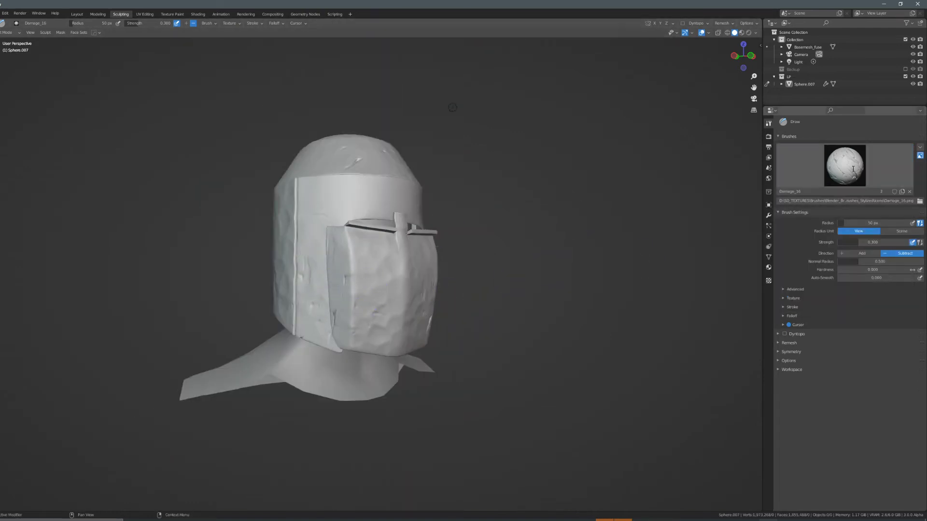
# Switch to the Damage_13 brush and stamp small pits into the side plate and the back of the helmet and crown.
pyautogui.click(866, 178)
pyautogui.click(718, 205)
pyautogui.moveTo(464, 212); pyautogui.dragTo(549, 210, button='middle')
pyautogui.scroll(-1, 382, 232)
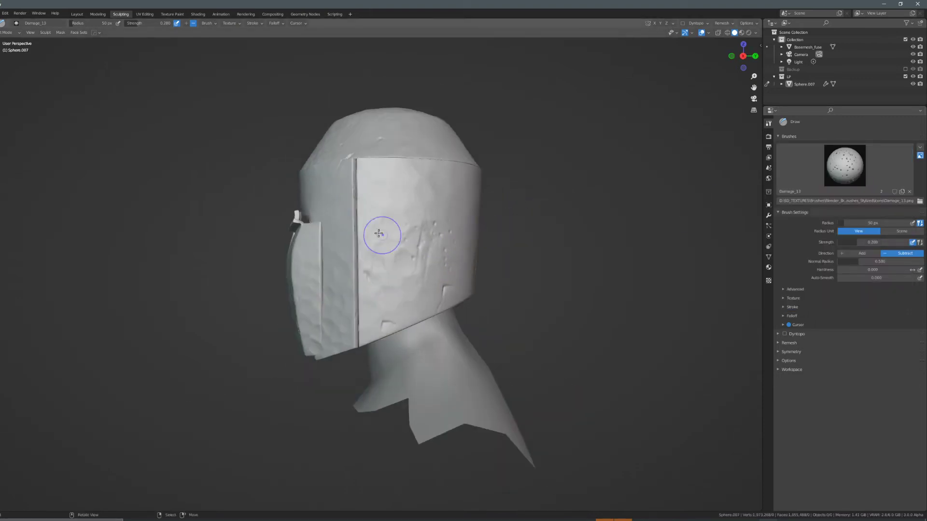
pyautogui.moveTo(383, 155); pyautogui.dragTo(377, 180, button='middle')
pyautogui.moveTo(454, 223); pyautogui.dragTo(442, 241, button='middle')
pyautogui.moveTo(537, 173); pyautogui.dragTo(504, 209, button='middle')
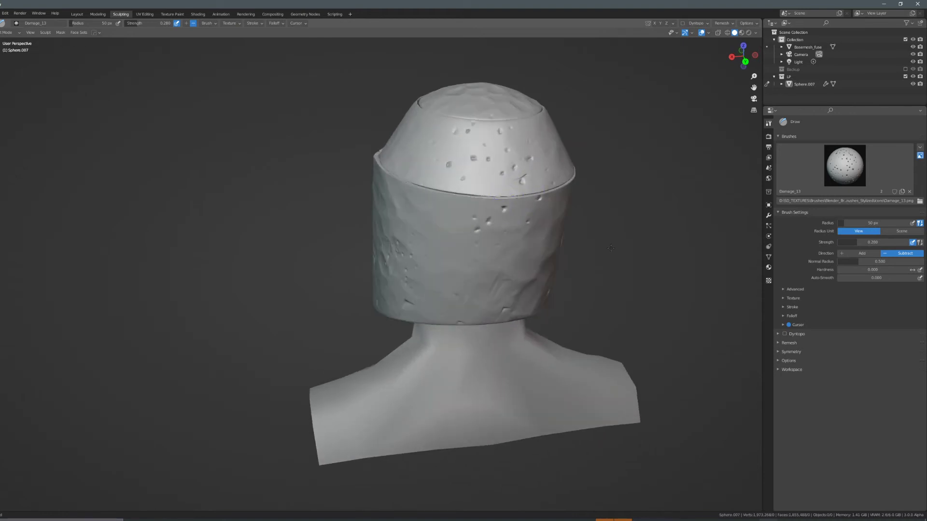
pyautogui.moveTo(511, 215); pyautogui.dragTo(508, 235, button='middle')
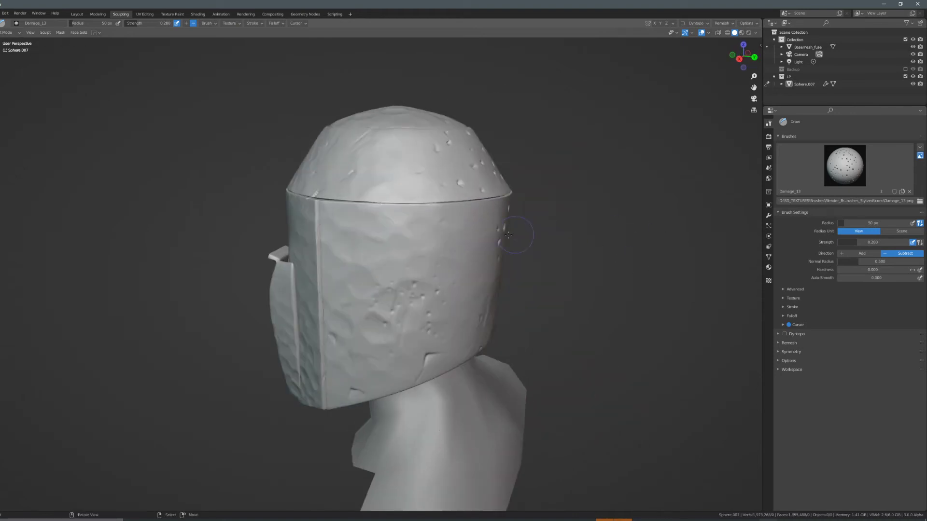
pyautogui.moveTo(541, 200)
pyautogui.mouseDown(button='middle')
pyautogui.moveTo(424, 213)
pyautogui.moveTo(530, 210)
pyautogui.mouseUp(button='middle')
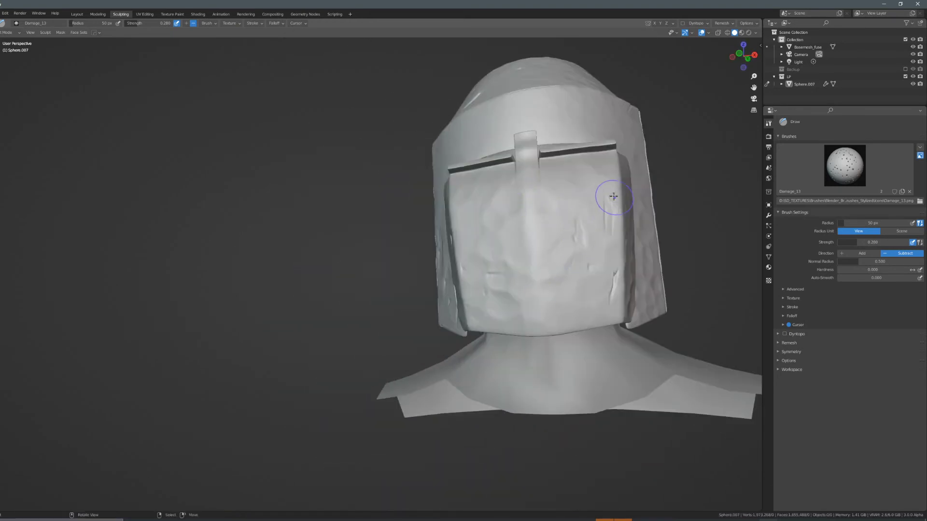
# Lower the brush strength to 0.115 and scatter lighter pits over the visor, crown and side plates.
pyautogui.moveTo(726, 119); pyautogui.dragTo(712, 133)
pyautogui.moveTo(606, 190); pyautogui.dragTo(680, 137)
pyautogui.scroll(-3, 672, 139)
pyautogui.moveTo(483, 139); pyautogui.dragTo(496, 184, button='middle')
pyautogui.moveTo(348, 116)
pyautogui.mouseDown(button='middle')
pyautogui.moveTo(385, 207)
pyautogui.moveTo(450, 237)
pyautogui.moveTo(393, 207)
pyautogui.mouseUp(button='middle')
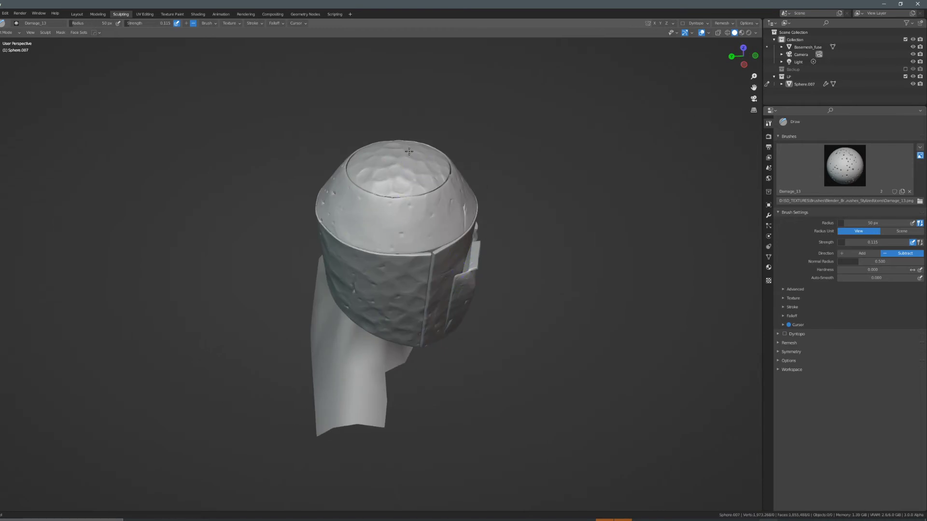
pyautogui.scroll(4, 443, 196)
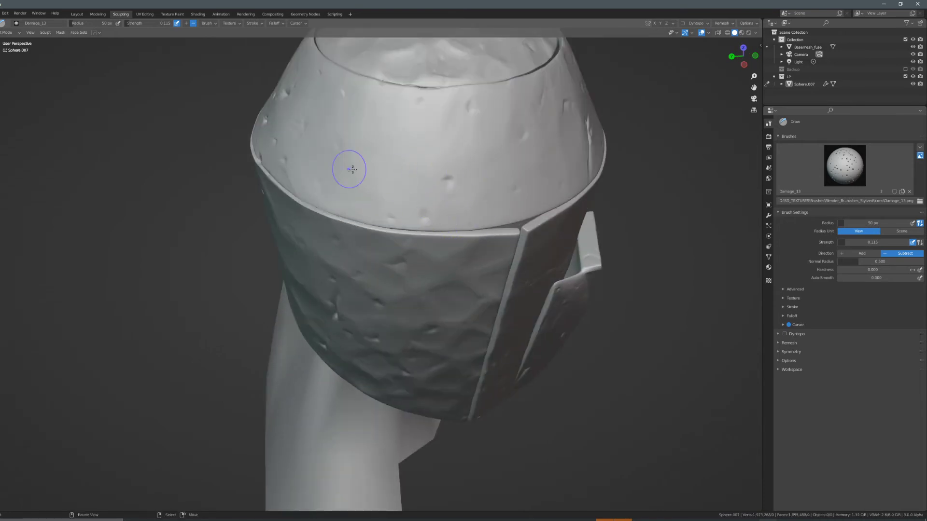
pyautogui.moveTo(401, 225); pyautogui.dragTo(366, 244, button='middle')
pyautogui.scroll(-5, 470, 296)
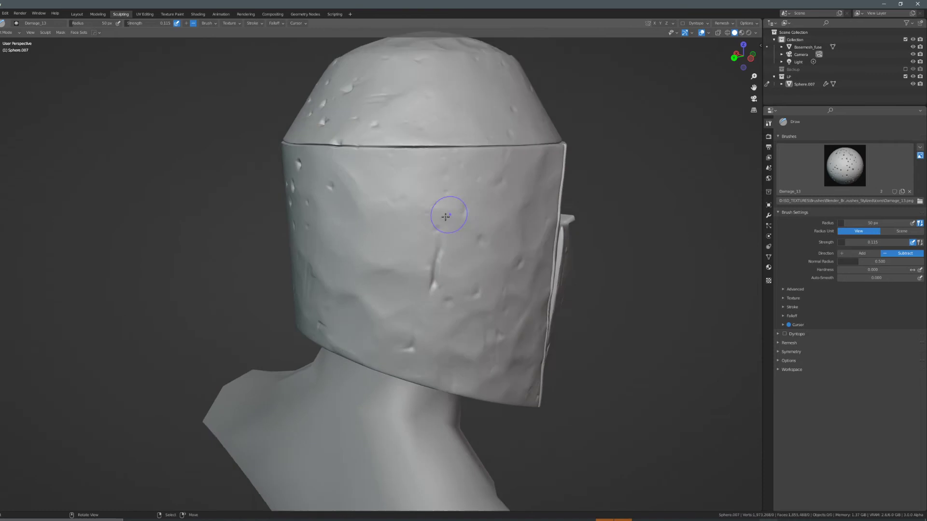
pyautogui.moveTo(538, 298); pyautogui.dragTo(241, 231, button='middle')
pyautogui.scroll(3, 235, 233)
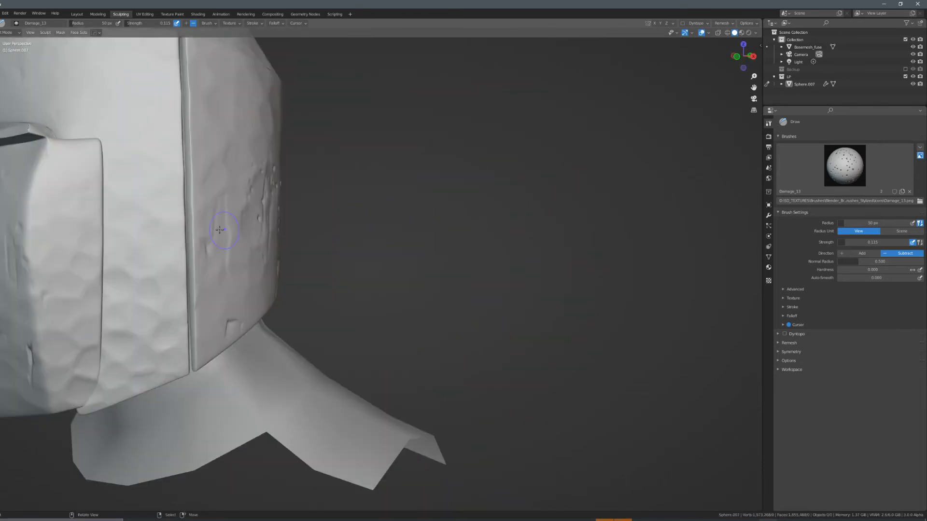
pyautogui.scroll(-6, 363, 207)
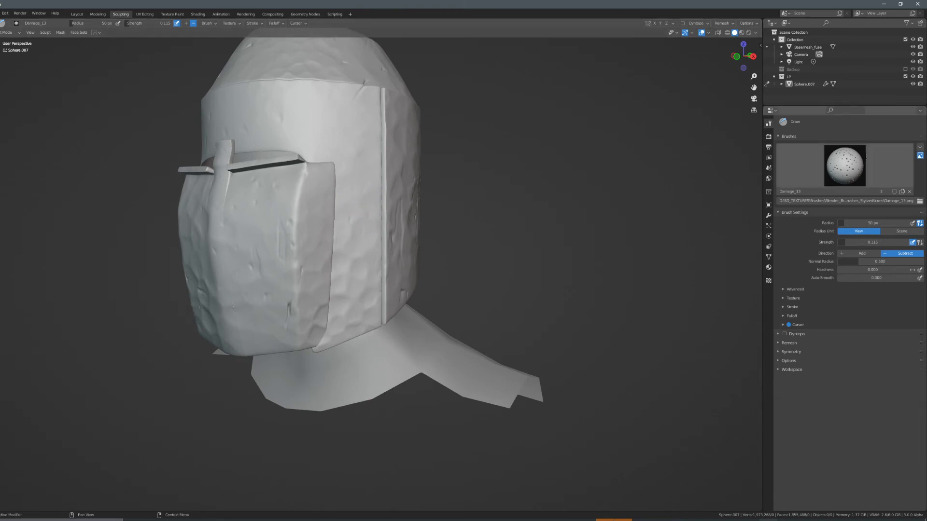
# Switch to the Metal_Scratch_06 brush and cut scratches into both upper edges of the visor.
pyautogui.click(845, 165)
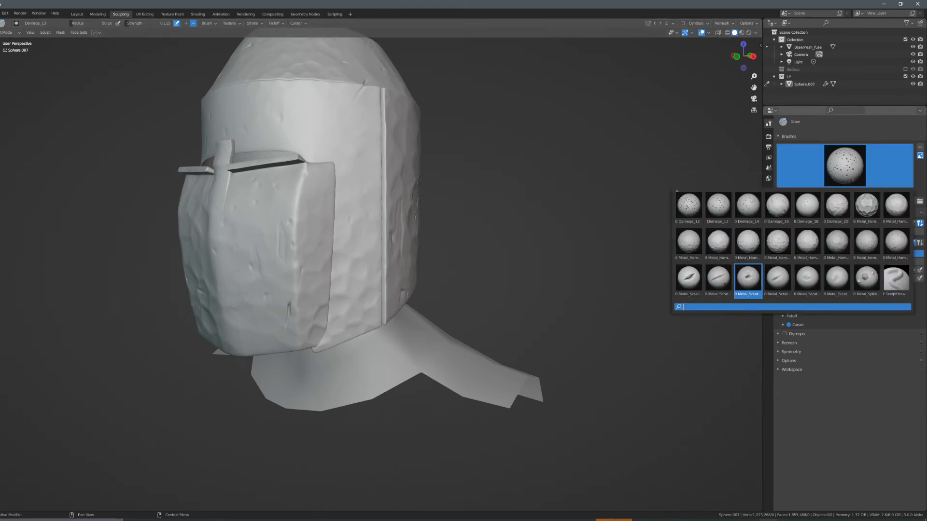
pyautogui.click(718, 278)
pyautogui.moveTo(556, 254); pyautogui.dragTo(421, 293, button='middle')
pyautogui.scroll(-2, 449, 288)
pyautogui.scroll(2, 445, 264)
pyautogui.moveTo(460, 241)
pyautogui.mouseDown()
pyautogui.moveTo(427, 242)
pyautogui.moveTo(422, 232)
pyautogui.moveTo(442, 242)
pyautogui.mouseUp()
pyautogui.moveTo(442, 241); pyautogui.dragTo(463, 290, button='middle')
pyautogui.moveTo(411, 270); pyautogui.dragTo(565, 317, button='middle')
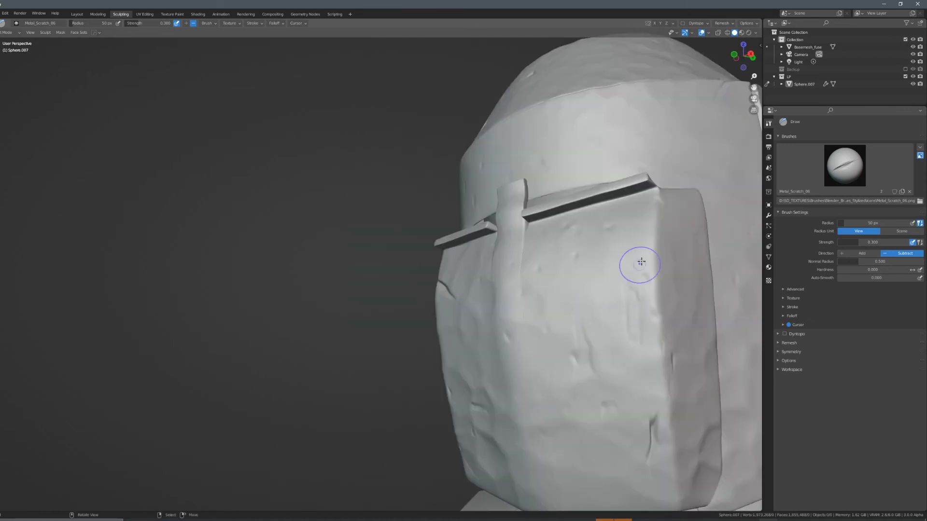
pyautogui.scroll(-3, 687, 180)
pyautogui.moveTo(603, 185); pyautogui.dragTo(455, 186, button='middle')
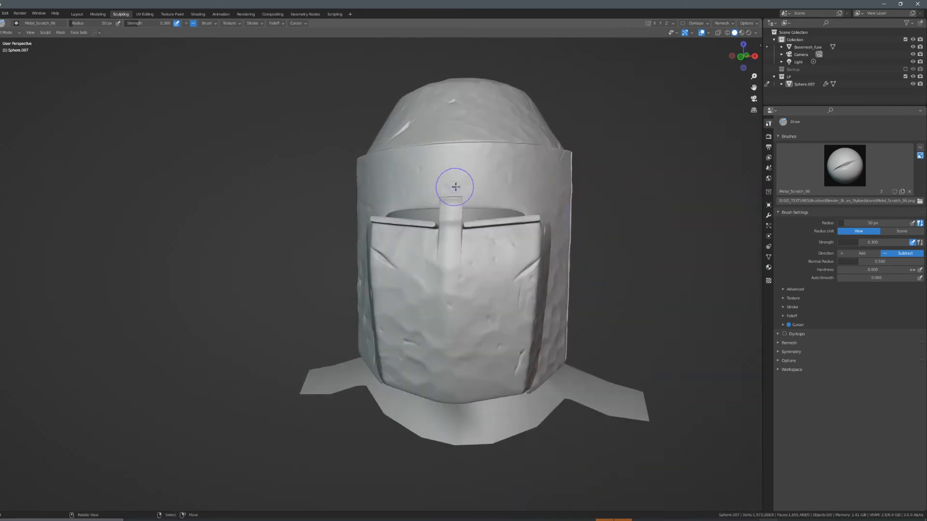
# Cut several scratches into the forehead band and conical crown, undoing an unwanted stroke.
pyautogui.moveTo(492, 200); pyautogui.dragTo(506, 169)
pyautogui.moveTo(507, 185)
pyautogui.mouseDown(button='middle')
pyautogui.moveTo(477, 191)
pyautogui.moveTo(516, 170)
pyautogui.mouseUp(button='middle')
pyautogui.hotkey('ctrl', 'z')
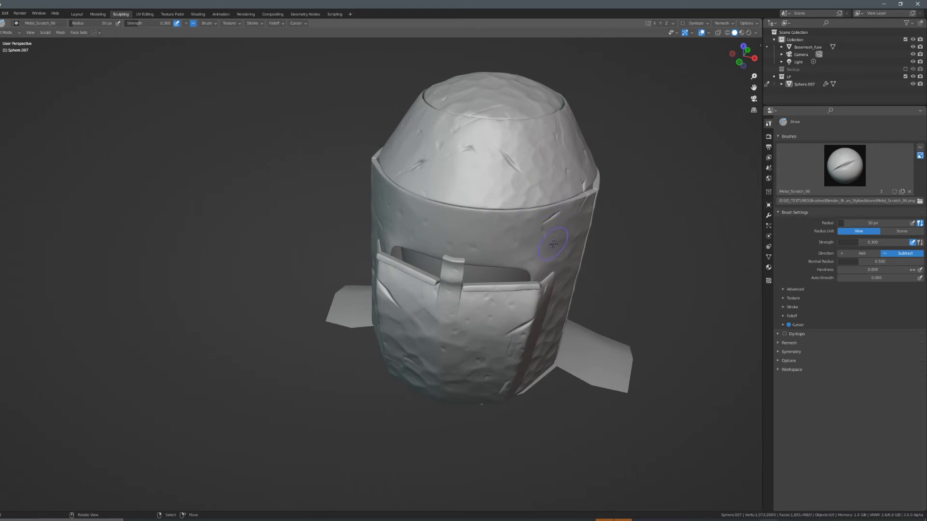
pyautogui.moveTo(553, 243); pyautogui.dragTo(622, 213, button='middle')
pyautogui.moveTo(362, 279)
pyautogui.mouseDown(button='middle')
pyautogui.moveTo(449, 289)
pyautogui.moveTo(453, 265)
pyautogui.mouseUp(button='middle')
pyautogui.scroll(-3, 599, 294)
pyautogui.moveTo(598, 286); pyautogui.dragTo(526, 283, button='middle')
# Switch to the Metal_Scratch_11 brush and stamp a deep gouge into the centre of the visor.
pyautogui.click(844, 165)
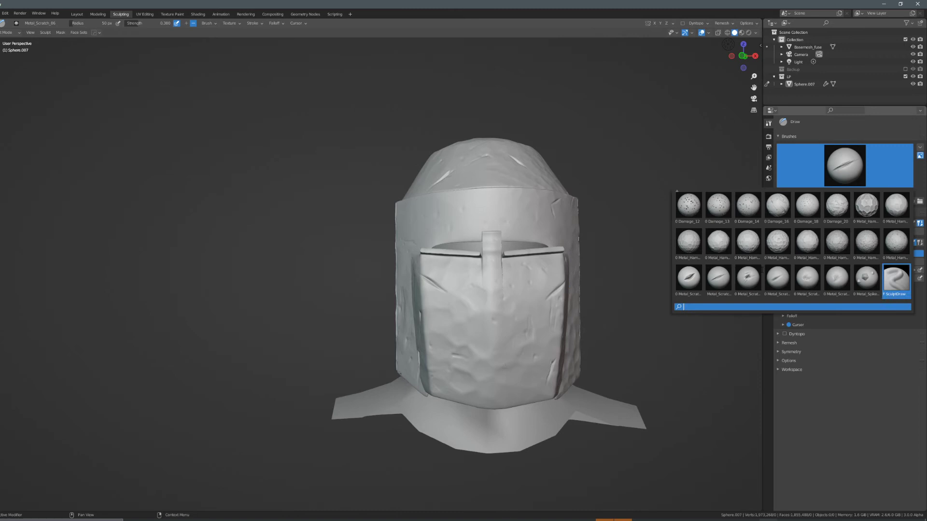
pyautogui.click(747, 279)
pyautogui.click(478, 333)
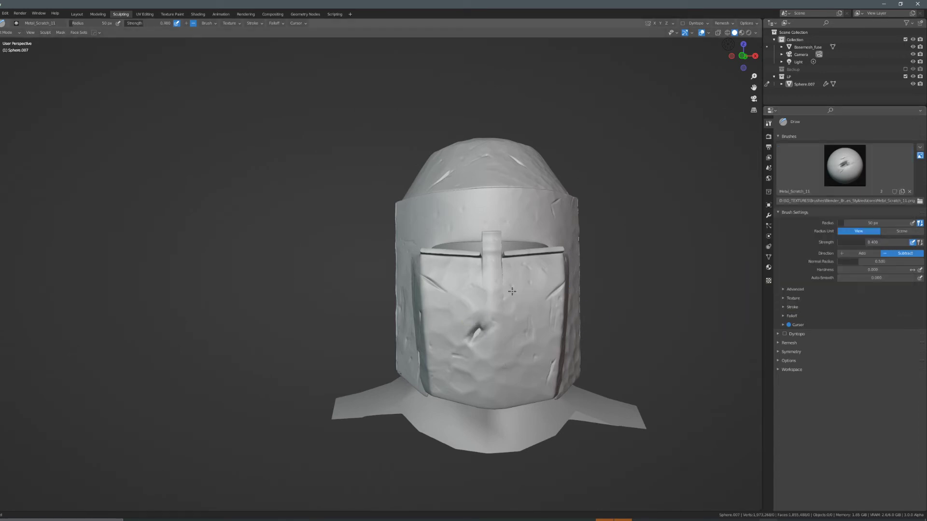
pyautogui.moveTo(492, 309)
pyautogui.mouseDown(button='middle')
pyautogui.moveTo(549, 289)
pyautogui.moveTo(563, 305)
pyautogui.moveTo(518, 271)
pyautogui.moveTo(600, 161)
pyautogui.mouseUp(button='middle')
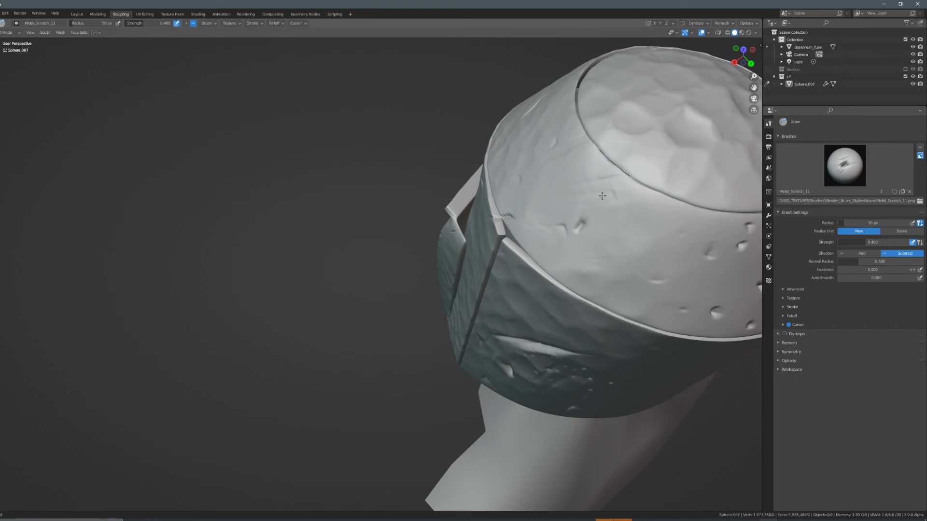
# Stamp a deep scratch into the rounded cap on top of the helmet.
pyautogui.click(667, 130)
pyautogui.scroll(-4, 534, 192)
pyautogui.moveTo(425, 292)
pyautogui.mouseDown(button='middle')
pyautogui.moveTo(483, 265)
pyautogui.moveTo(544, 264)
pyautogui.mouseUp(button='middle')
# Look through the custom brush library and switch to the Bolt_Screw_24 hex bolt brush.
pyautogui.click(820, 167)
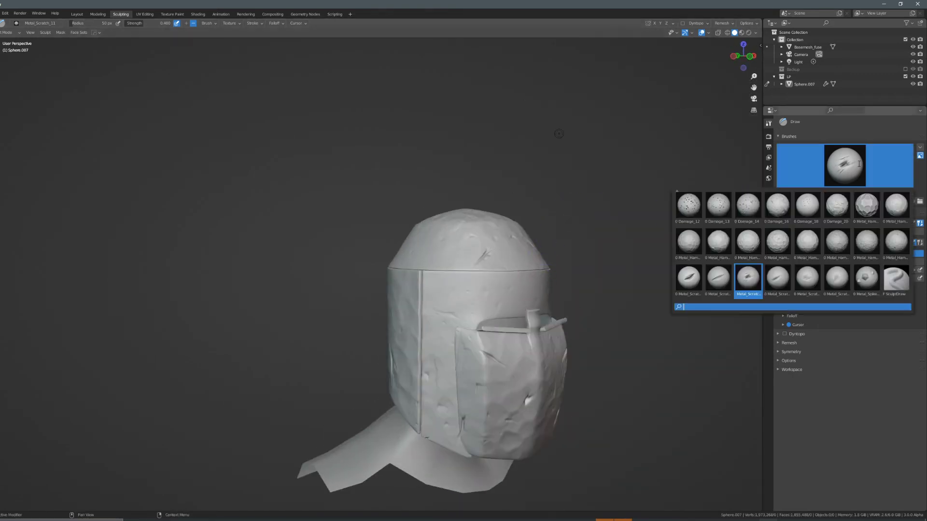
pyautogui.click(796, 174)
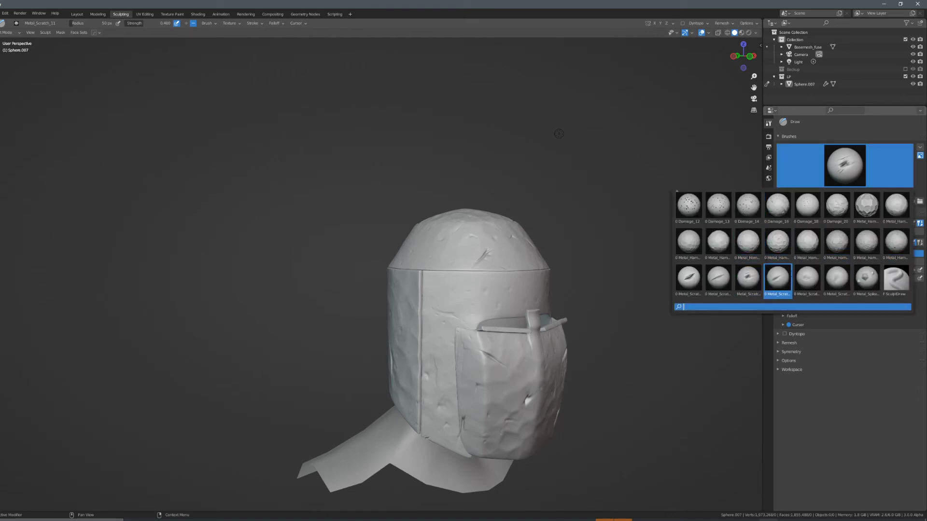
pyautogui.scroll(4, 813, 212)
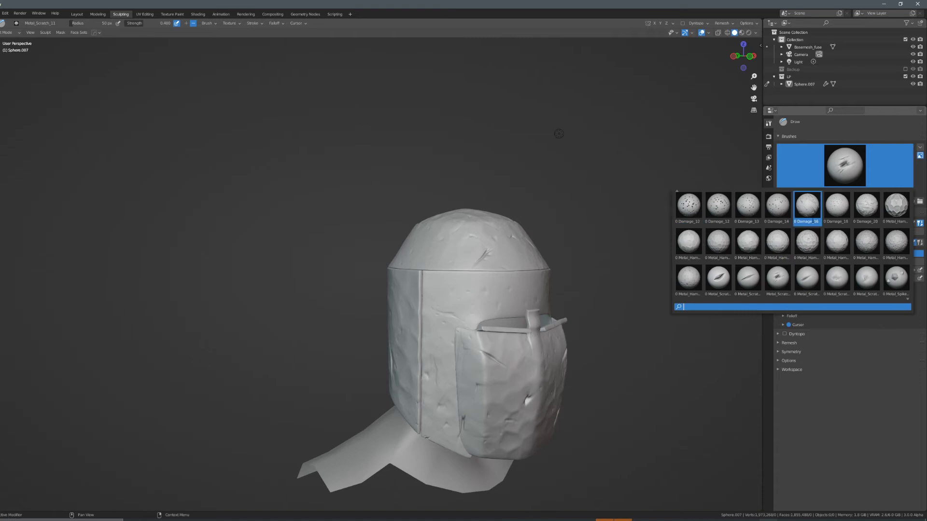
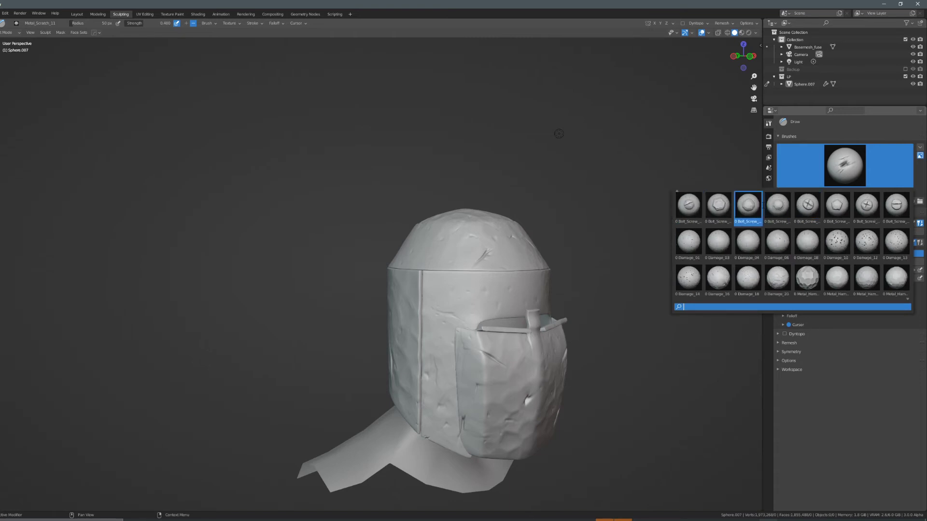
pyautogui.scroll(1, 688, 207)
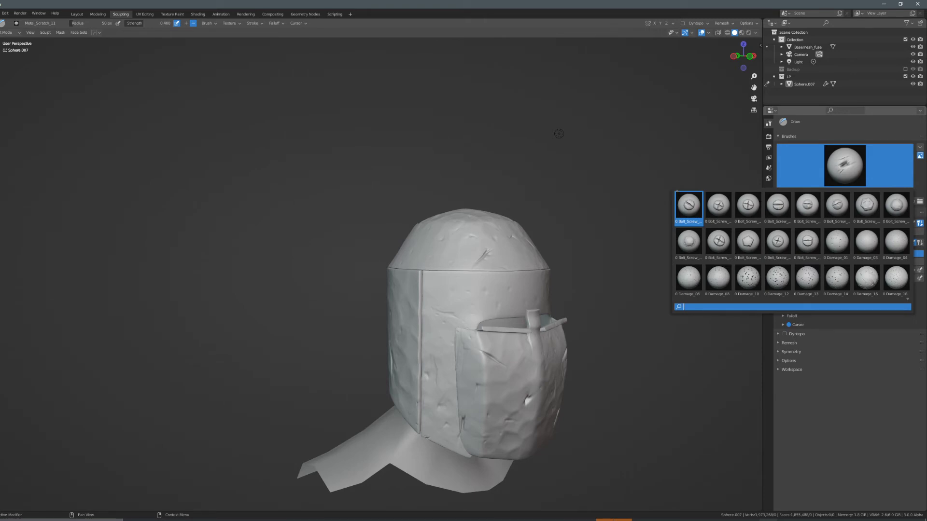
pyautogui.click(859, 207)
pyautogui.click(844, 165)
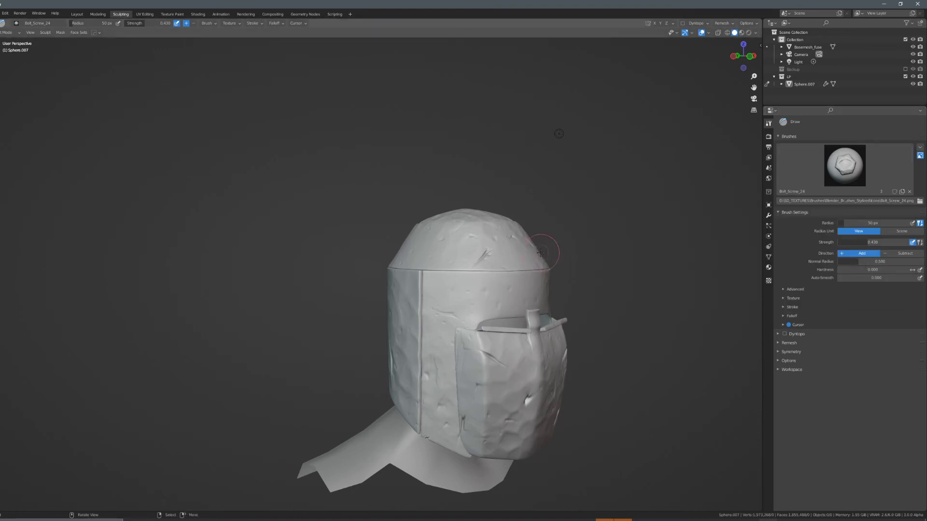
# Try the bolt brush on the forehead band above the nose guard and enlarge the brush radius.
pyautogui.moveTo(541, 253); pyautogui.dragTo(515, 260, button='middle')
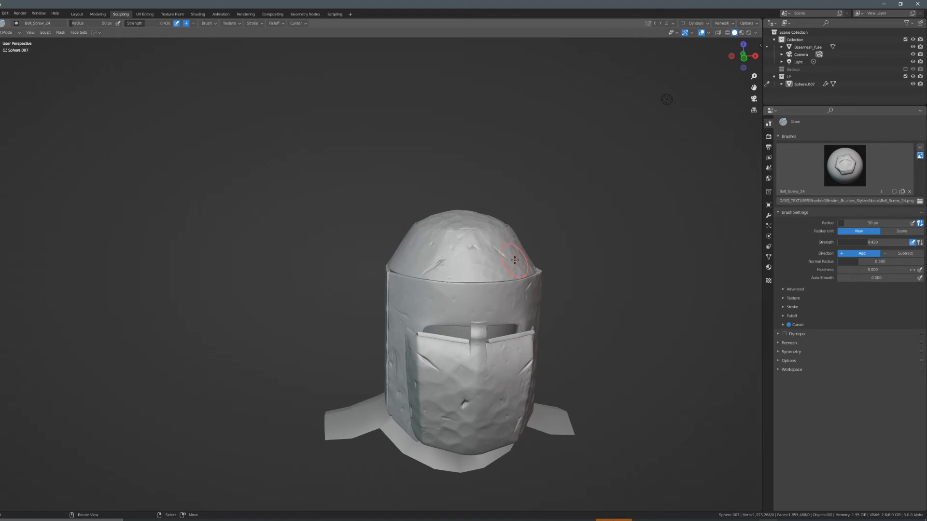
pyautogui.moveTo(519, 253); pyautogui.dragTo(453, 277, button='middle')
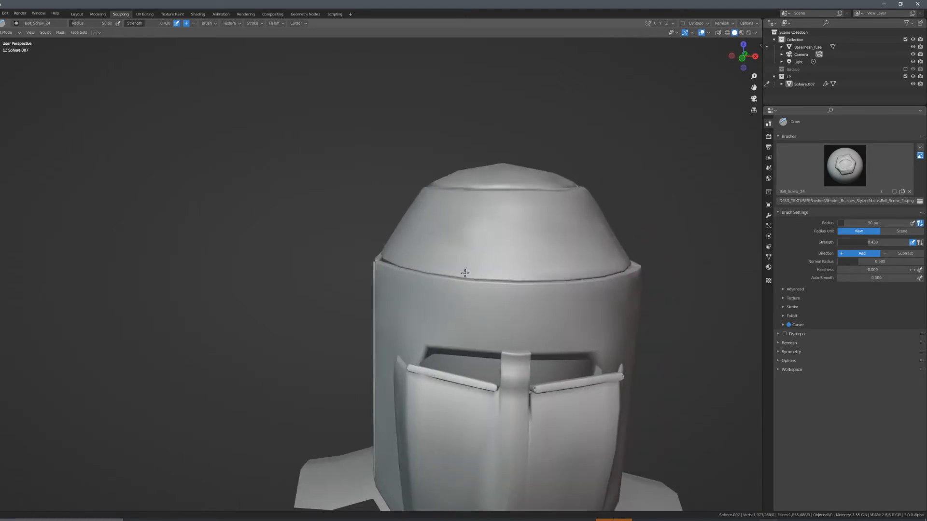
pyautogui.scroll(3, 406, 282)
pyautogui.moveTo(443, 326); pyautogui.dragTo(463, 330)
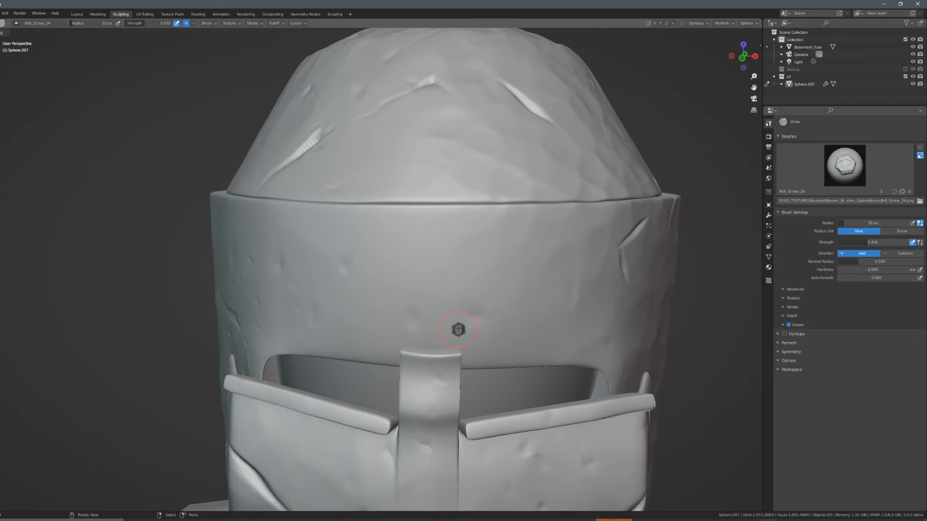
pyautogui.moveTo(428, 279); pyautogui.dragTo(430, 281)
pyautogui.moveTo(428, 314)
pyautogui.mouseDown(button='middle')
pyautogui.moveTo(506, 290)
pyautogui.moveTo(455, 358)
pyautogui.moveTo(486, 317)
pyautogui.moveTo(406, 323)
pyautogui.mouseUp(button='middle')
pyautogui.scroll(-1, 455, 357)
pyautogui.scroll(2, 398, 303)
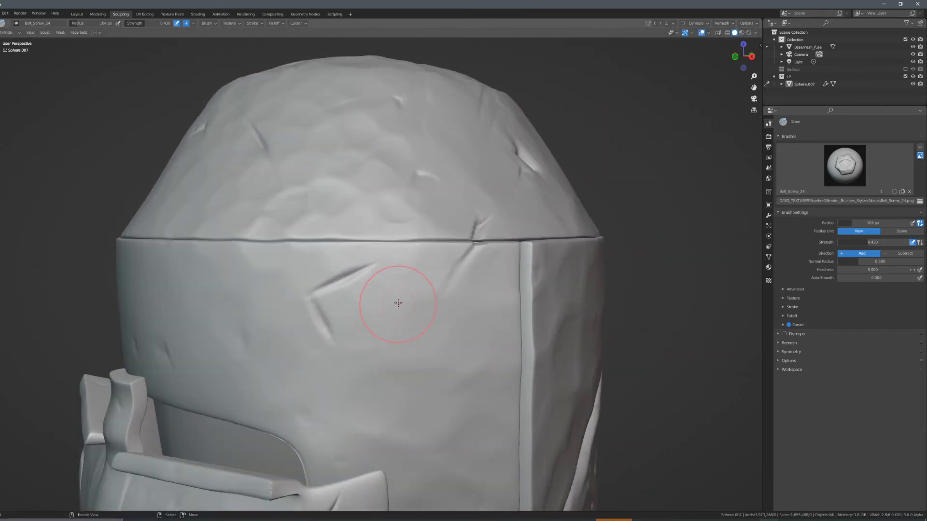
# Turn on X-axis mirror symmetry for the sculpting strokes.
pyautogui.scroll(-3, 398, 303)
pyautogui.moveTo(444, 290)
pyautogui.mouseDown(button='middle')
pyautogui.moveTo(425, 311)
pyautogui.moveTo(445, 290)
pyautogui.moveTo(457, 315)
pyautogui.moveTo(434, 341)
pyautogui.moveTo(405, 320)
pyautogui.mouseUp(button='middle')
pyautogui.scroll(2, 457, 314)
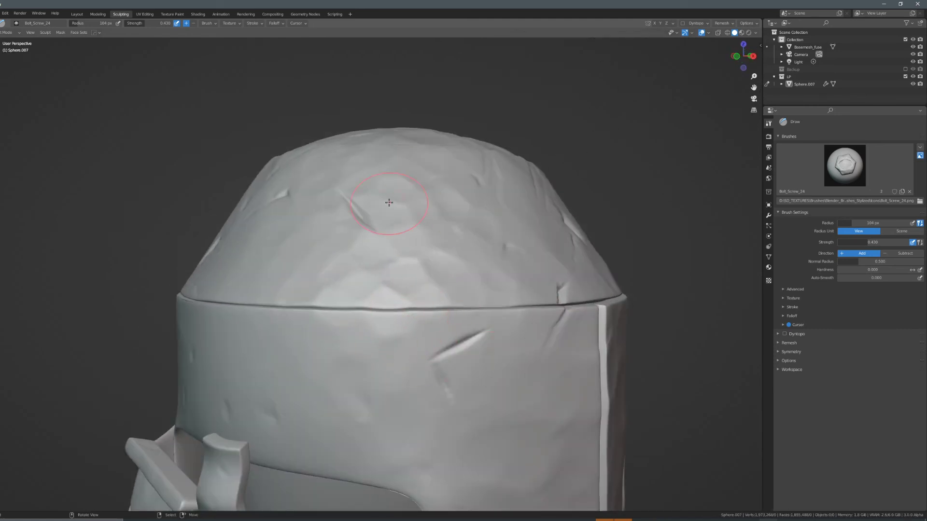
pyautogui.scroll(-3, 389, 203)
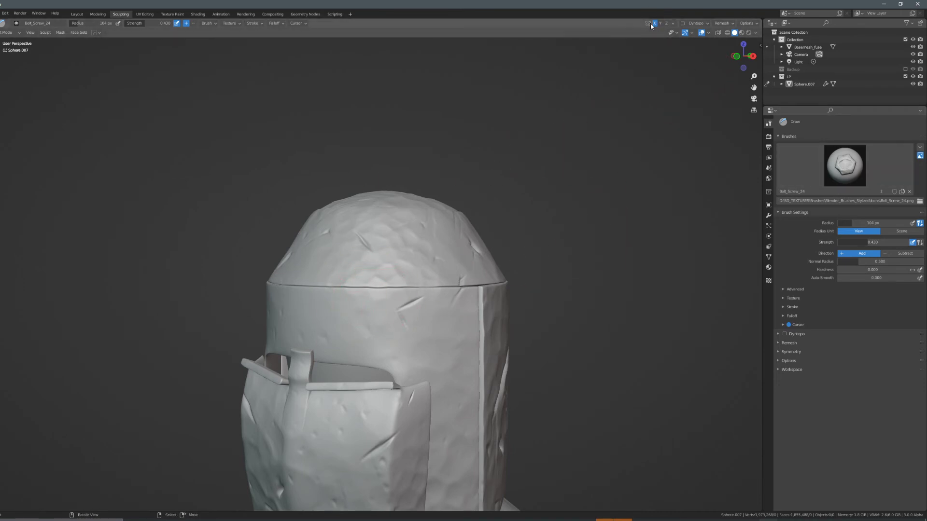
pyautogui.scroll(2, 439, 180)
pyautogui.keyDown('shift'); pyautogui.moveTo(398, 235); pyautogui.dragTo(446, 215, button='middle'); pyautogui.keyUp('shift')
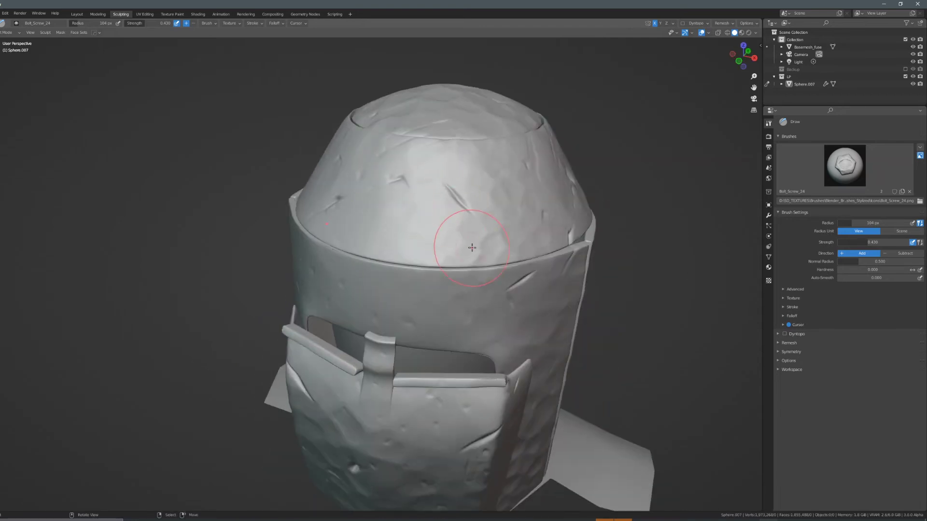
# Stamp mirrored hex bolts around the lower edge of the conical crown, undoing a misplaced one.
pyautogui.moveTo(499, 258); pyautogui.dragTo(499, 261)
pyautogui.moveTo(497, 258); pyautogui.dragTo(460, 223, button='middle')
pyautogui.moveTo(535, 245)
pyautogui.mouseDown(button='middle')
pyautogui.moveTo(465, 252)
pyautogui.moveTo(506, 252)
pyautogui.moveTo(482, 244)
pyautogui.moveTo(517, 252)
pyautogui.moveTo(459, 238)
pyautogui.moveTo(517, 275)
pyautogui.mouseUp(button='middle')
pyautogui.click(521, 250)
pyautogui.click(506, 252)
pyautogui.click(485, 255)
pyautogui.click(506, 277)
pyautogui.click(638, 302)
pyautogui.hotkey('ctrl', 'z')
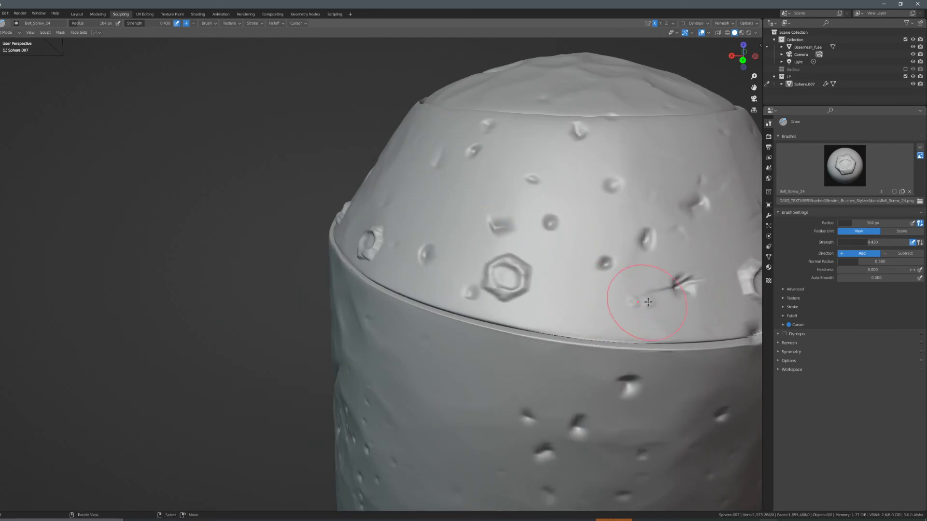
pyautogui.click(608, 296)
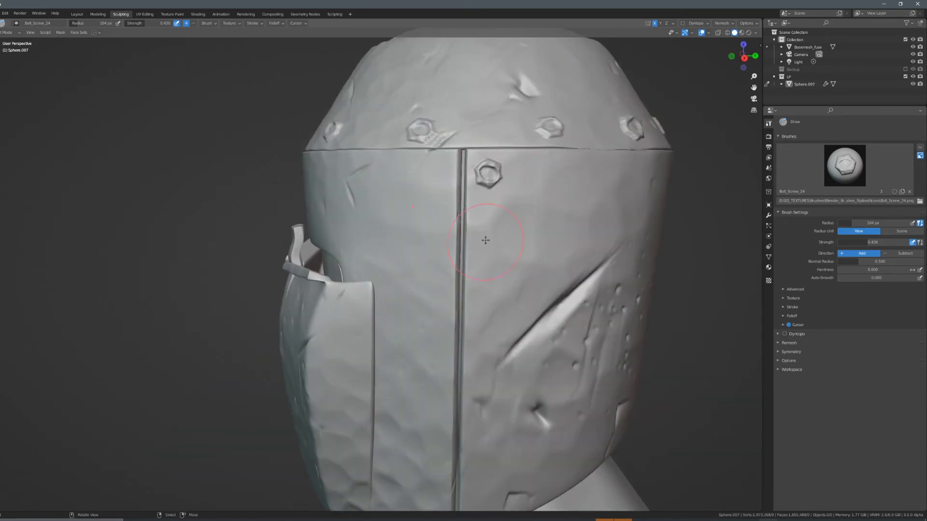
# Stamp a vertical row of hex bolts down the rear side plate, alongside the seam with the front plate.
pyautogui.moveTo(487, 237); pyautogui.dragTo(502, 271)
pyautogui.keyDown('shift'); pyautogui.moveTo(503, 271); pyautogui.dragTo(513, 153, button='middle'); pyautogui.keyUp('shift')
pyautogui.moveTo(501, 179); pyautogui.dragTo(540, 185)
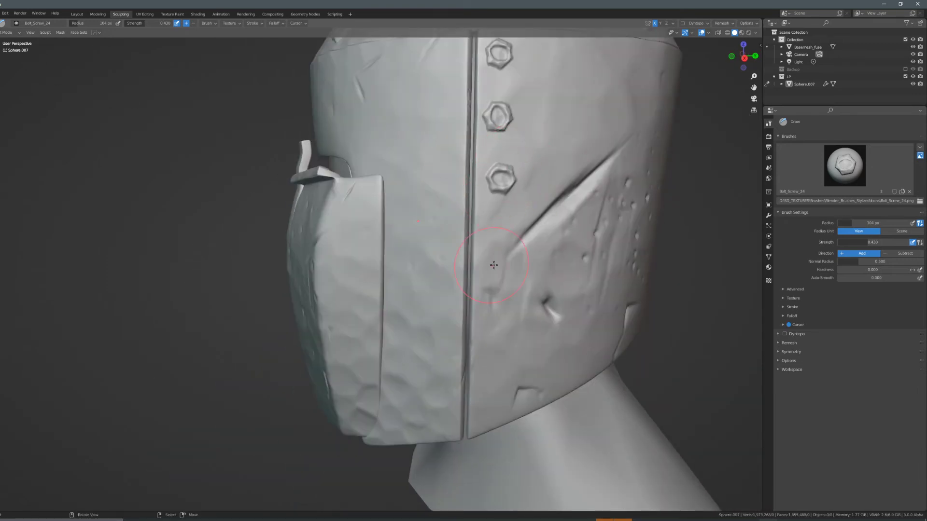
pyautogui.moveTo(478, 266); pyautogui.dragTo(456, 254)
pyautogui.moveTo(493, 312); pyautogui.dragTo(533, 328)
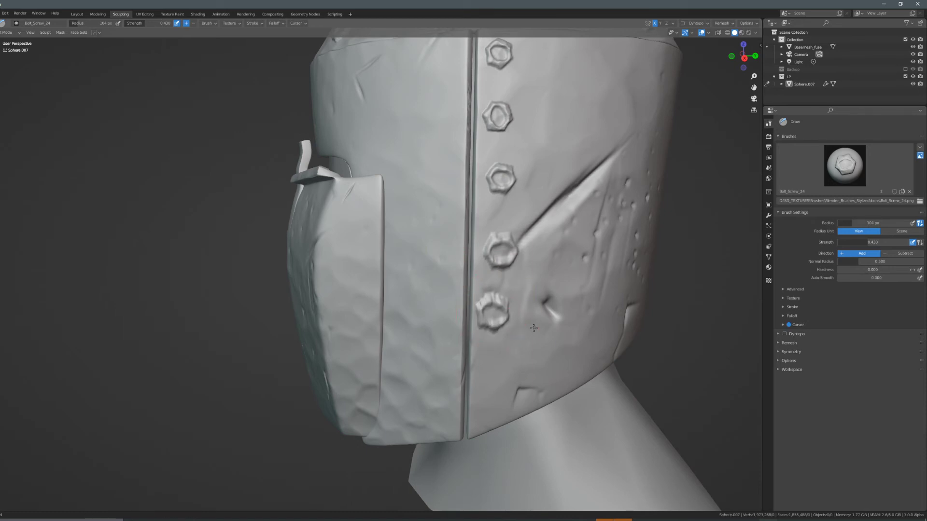
pyautogui.moveTo(496, 363); pyautogui.dragTo(490, 416)
pyautogui.scroll(-5, 504, 433)
pyautogui.moveTo(505, 434); pyautogui.dragTo(456, 305, button='middle')
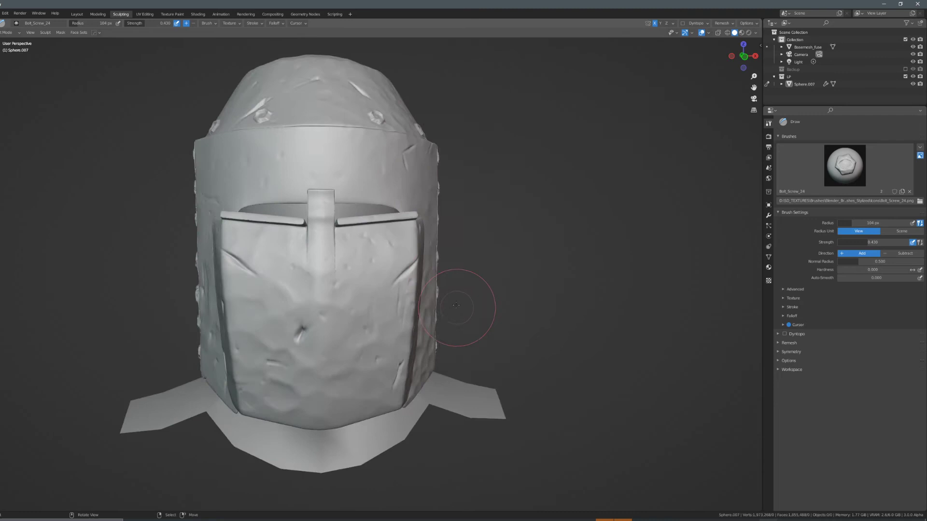
# Place hex bolts at the upper and lower corners of the visor's side flange.
pyautogui.scroll(4, 457, 305)
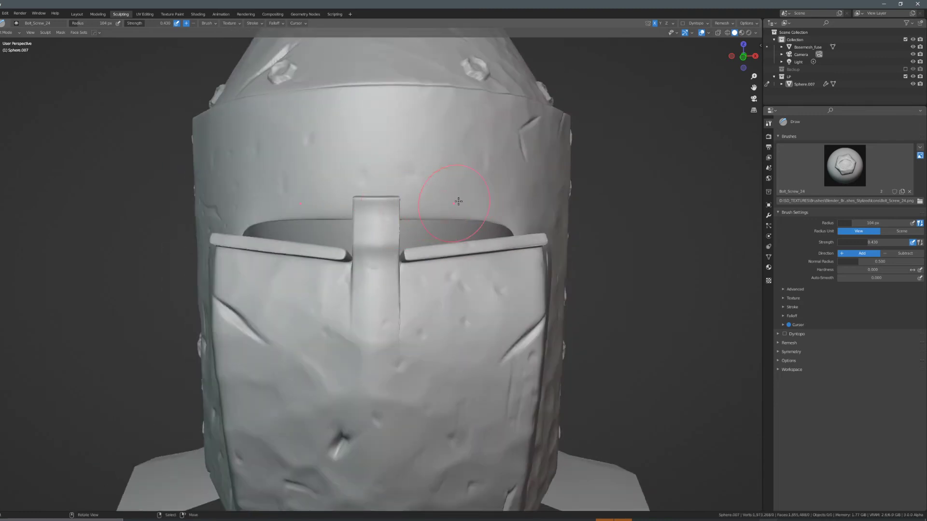
pyautogui.keyDown('shift'); pyautogui.moveTo(516, 222); pyautogui.dragTo(469, 223, button='middle'); pyautogui.keyUp('shift')
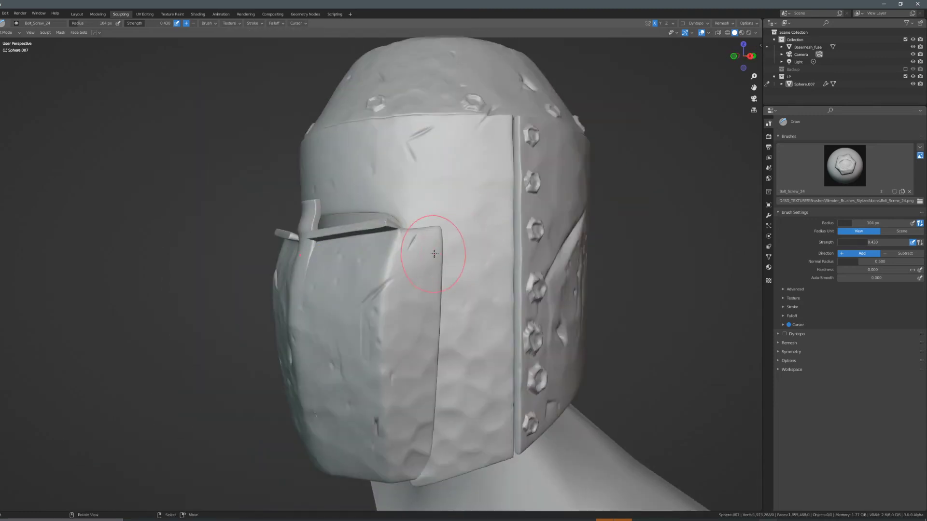
pyautogui.scroll(1, 434, 251)
pyautogui.moveTo(431, 240); pyautogui.dragTo(461, 255)
pyautogui.keyDown('shift'); pyautogui.moveTo(462, 254); pyautogui.dragTo(529, 202, button='middle'); pyautogui.keyUp('shift')
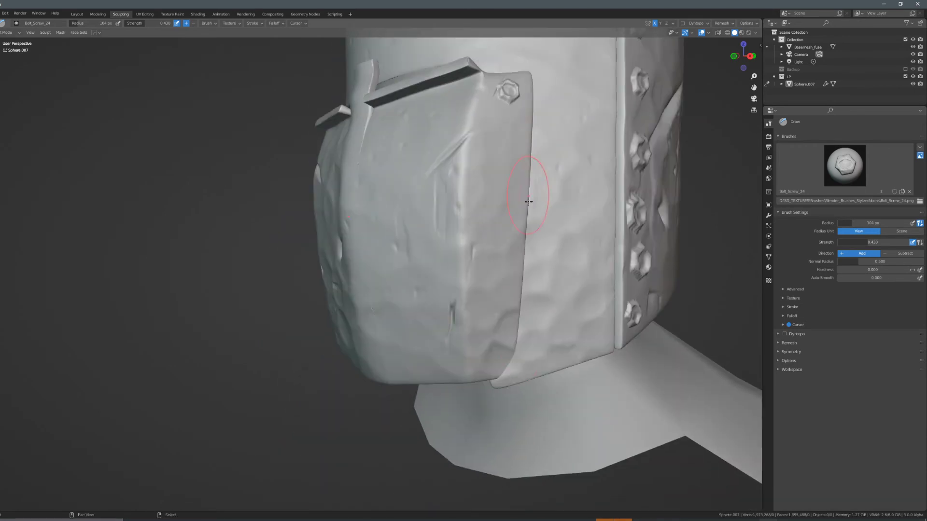
pyautogui.moveTo(493, 352); pyautogui.dragTo(515, 368)
pyautogui.scroll(-4, 512, 365)
pyautogui.moveTo(410, 328); pyautogui.dragTo(510, 338, button='middle')
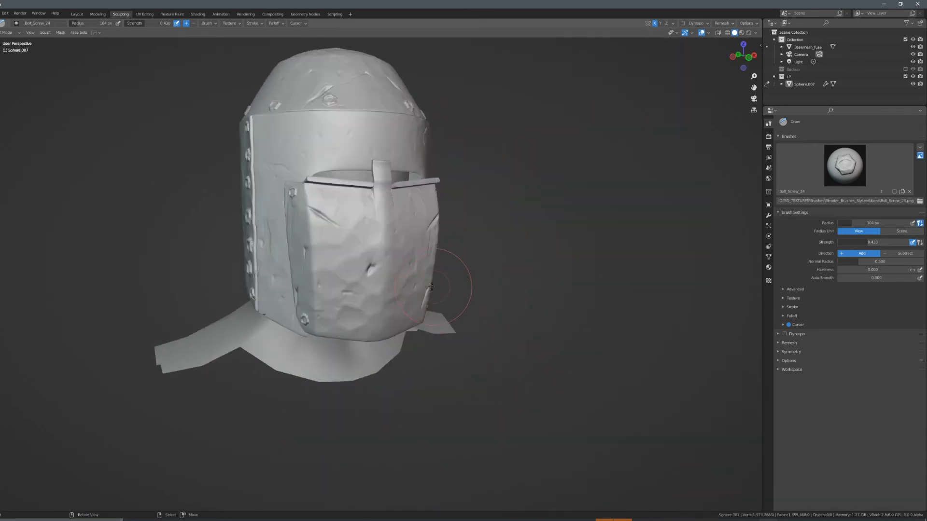
# Stamp a single hex bolt onto the upper end of the nose guard.
pyautogui.keyDown('shift'); pyautogui.moveTo(413, 227); pyautogui.dragTo(423, 250, button='middle'); pyautogui.keyUp('shift')
pyautogui.scroll(3, 423, 250)
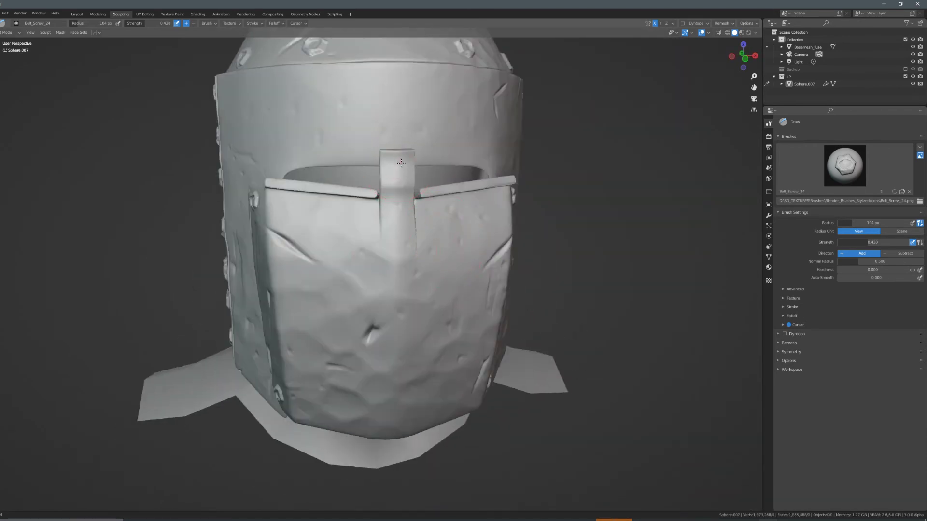
pyautogui.scroll(-3, 482, 278)
pyautogui.moveTo(486, 280)
pyautogui.mouseDown(button='middle')
pyautogui.moveTo(407, 275)
pyautogui.moveTo(574, 273)
pyautogui.moveTo(534, 280)
pyautogui.moveTo(463, 269)
pyautogui.moveTo(468, 277)
pyautogui.moveTo(497, 212)
pyautogui.mouseUp(button='middle')
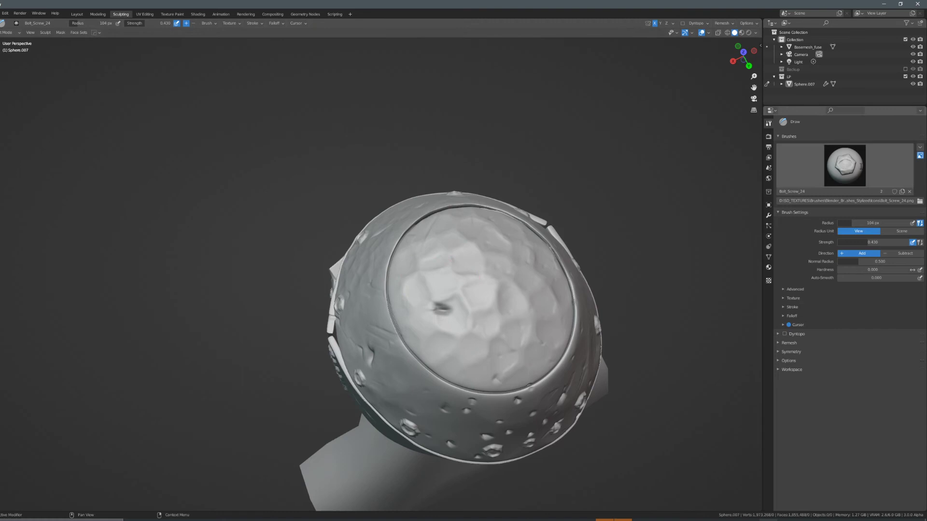
# Switch to the Bolt_Screw_03 brush and stamp round rivets around the rim of the helmet's top cap.
pyautogui.click(844, 165)
pyautogui.click(748, 205)
pyautogui.scroll(2, 508, 188)
pyautogui.click(545, 179)
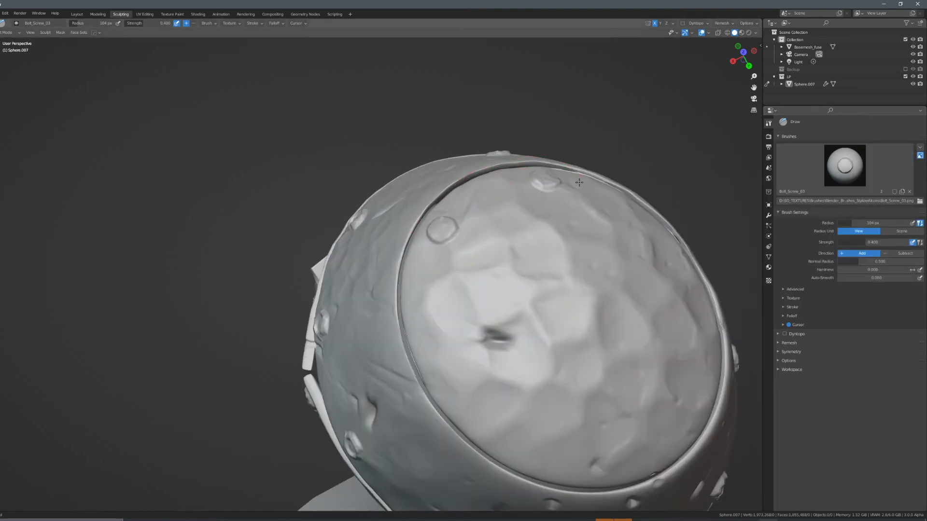
pyautogui.click(621, 204)
pyautogui.click(683, 255)
pyautogui.scroll(-2, 652, 280)
pyautogui.moveTo(618, 309); pyautogui.dragTo(577, 309, button='middle')
pyautogui.click(569, 305)
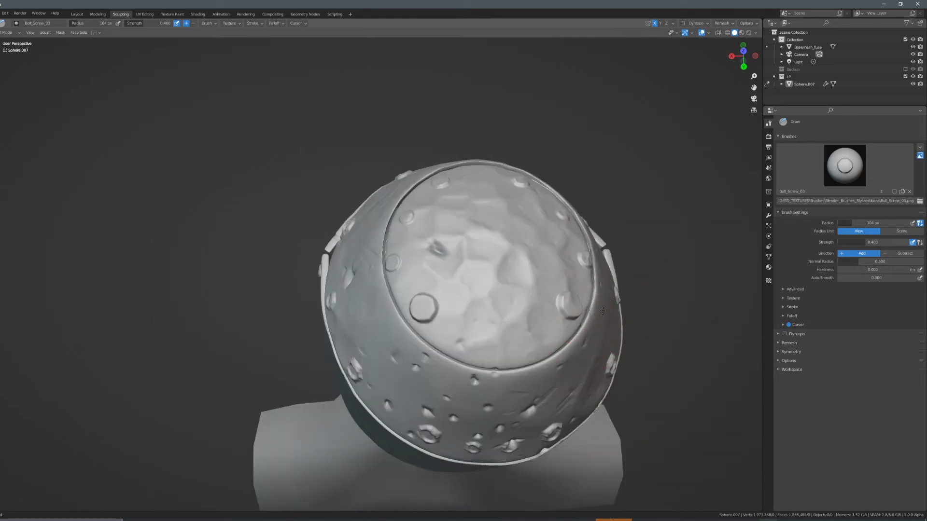
pyautogui.click(513, 335)
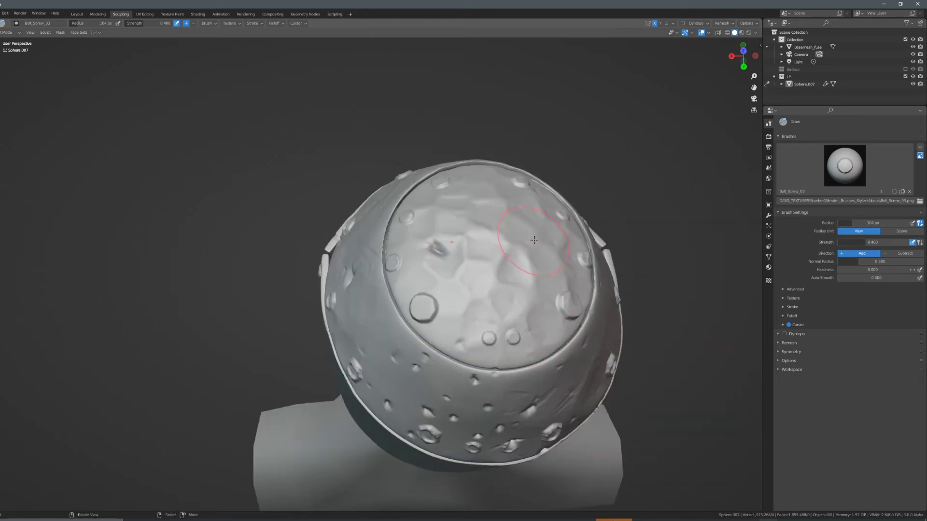
pyautogui.moveTo(558, 277); pyautogui.dragTo(512, 331, button='middle')
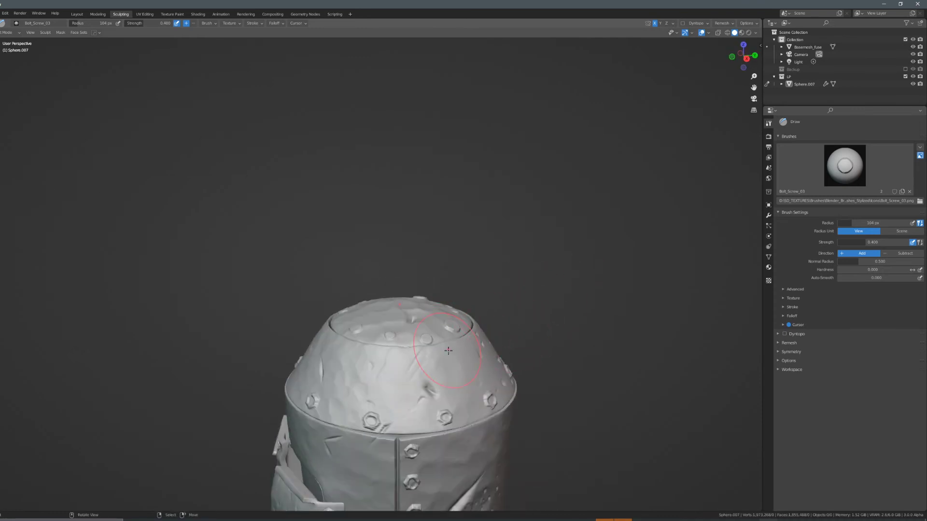
# Stamp round rivets along the upper edge of the forehead band at the front, undoing a misplaced one.
pyautogui.moveTo(447, 341); pyautogui.dragTo(518, 316, button='middle')
pyautogui.keyDown('shift'); pyautogui.moveTo(519, 317); pyautogui.dragTo(519, 213, button='middle'); pyautogui.keyUp('shift')
pyautogui.scroll(-2, 519, 212)
pyautogui.moveTo(511, 299)
pyautogui.mouseDown(button='middle')
pyautogui.moveTo(552, 310)
pyautogui.moveTo(521, 307)
pyautogui.mouseUp(button='middle')
pyautogui.scroll(2, 522, 307)
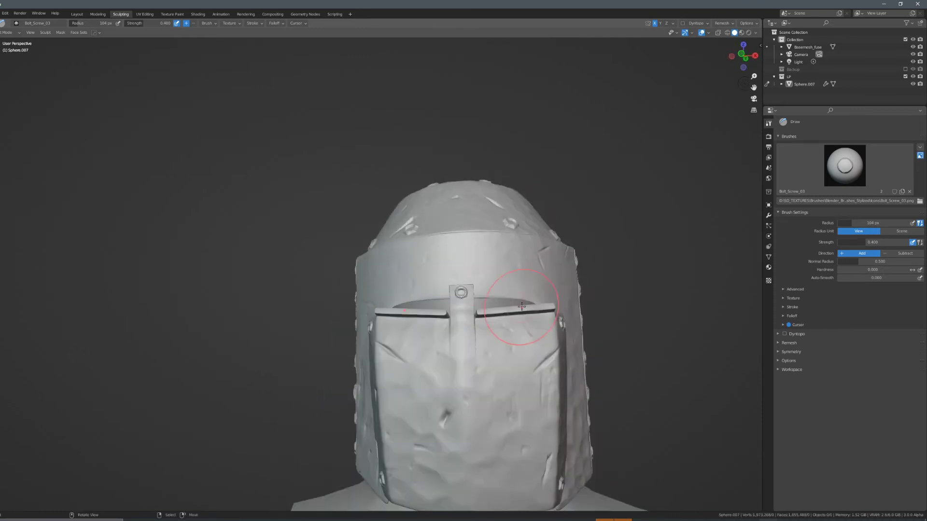
pyautogui.moveTo(511, 272); pyautogui.dragTo(486, 282, button='middle')
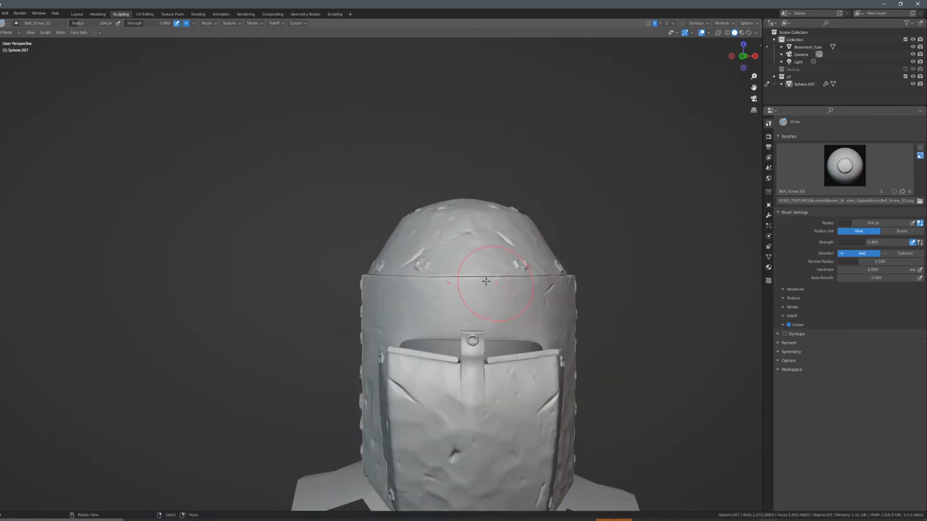
pyautogui.scroll(2, 471, 257)
pyautogui.moveTo(402, 279); pyautogui.dragTo(503, 276, button='middle')
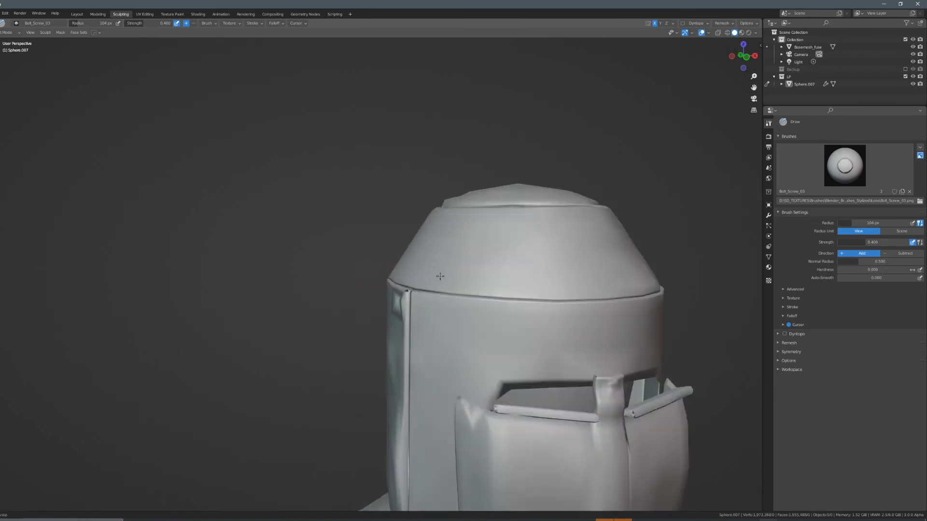
pyautogui.scroll(2, 503, 276)
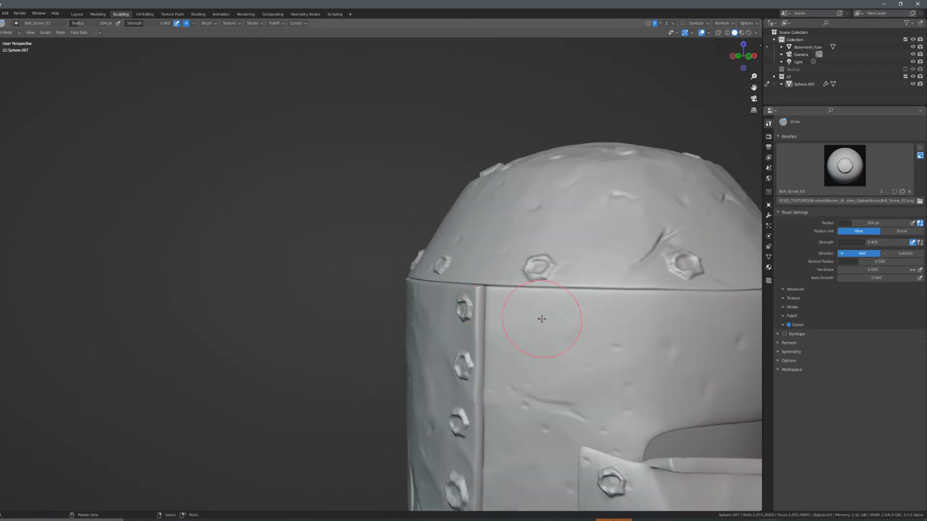
pyautogui.moveTo(589, 308); pyautogui.dragTo(538, 242, button='middle')
pyautogui.click(590, 307)
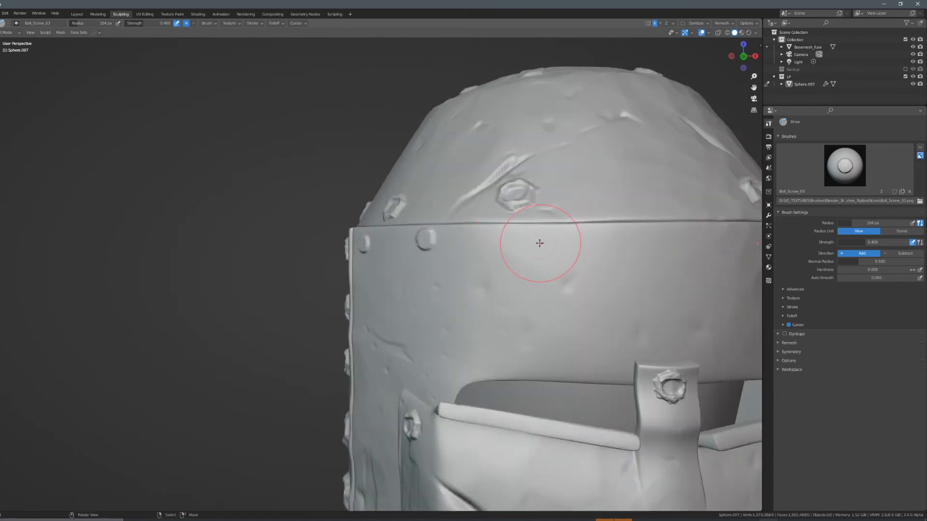
pyautogui.scroll(2, 540, 247)
pyautogui.hotkey('ctrl', 'z')
pyautogui.moveTo(588, 232); pyautogui.dragTo(588, 244)
# Continue the row of round rivets along the upper edge of the side and back plates.
pyautogui.moveTo(589, 244); pyautogui.dragTo(700, 249, button='middle')
pyautogui.moveTo(336, 265); pyautogui.dragTo(359, 269)
pyautogui.keyDown('shift'); pyautogui.moveTo(367, 269); pyautogui.dragTo(511, 251, button='middle'); pyautogui.keyUp('shift')
pyautogui.moveTo(420, 246); pyautogui.dragTo(443, 248)
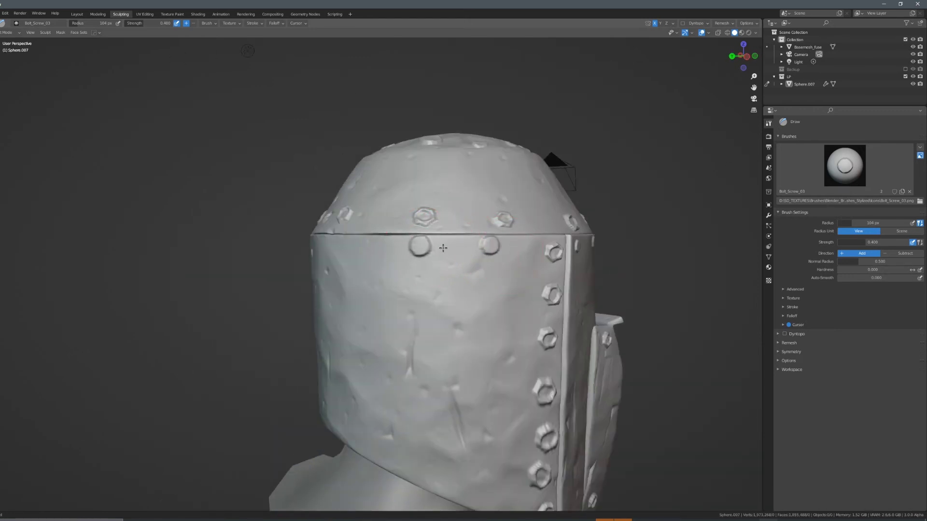
pyautogui.keyDown('shift'); pyautogui.moveTo(438, 248); pyautogui.dragTo(603, 236, button='middle'); pyautogui.keyUp('shift')
pyautogui.moveTo(542, 234); pyautogui.dragTo(564, 235)
pyautogui.keyDown('shift'); pyautogui.moveTo(564, 236); pyautogui.dragTo(650, 240, button='middle'); pyautogui.keyUp('shift')
pyautogui.moveTo(582, 229); pyautogui.dragTo(602, 232)
pyautogui.moveTo(565, 237); pyautogui.dragTo(637, 235, button='middle')
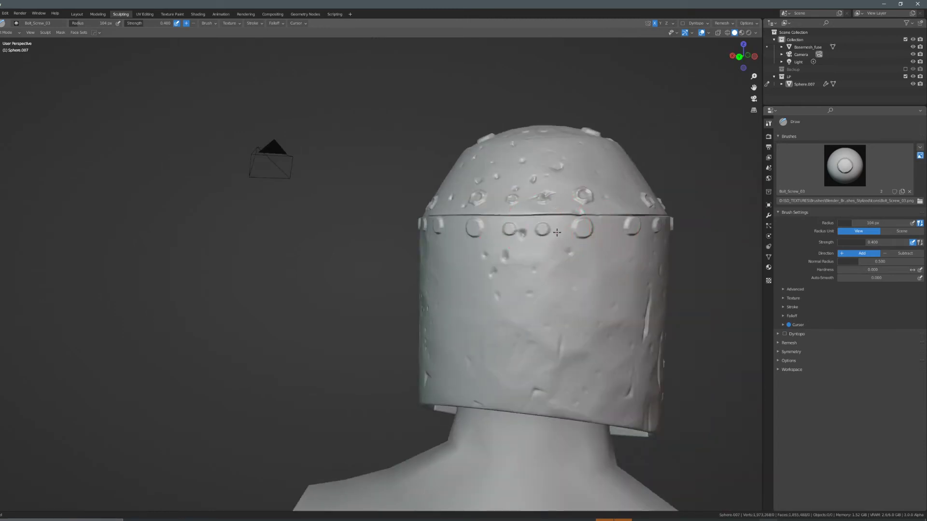
# Stamp one more round rivet along the upper edge of the back plate to complete the row.
pyautogui.moveTo(557, 233); pyautogui.dragTo(563, 233)
pyautogui.scroll(-5, 563, 236)
pyautogui.moveTo(400, 304); pyautogui.dragTo(521, 253, button='middle')
pyautogui.scroll(-2, 560, 330)
pyautogui.scroll(5, 500, 343)
pyautogui.scroll(2, 521, 253)
pyautogui.moveTo(434, 256)
pyautogui.mouseDown(button='middle')
pyautogui.moveTo(492, 265)
pyautogui.moveTo(516, 241)
pyautogui.moveTo(511, 254)
pyautogui.moveTo(533, 251)
pyautogui.mouseUp(button='middle')
pyautogui.scroll(-4, 519, 238)
pyautogui.scroll(4, 534, 251)
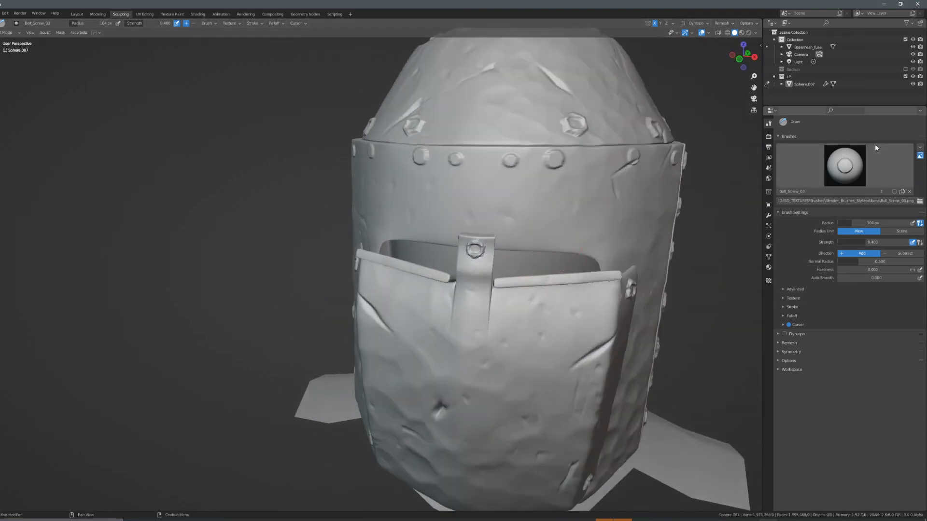
pyautogui.click(861, 151)
pyautogui.scroll(-5, 812, 281)
pyautogui.scroll(-2, 821, 281)
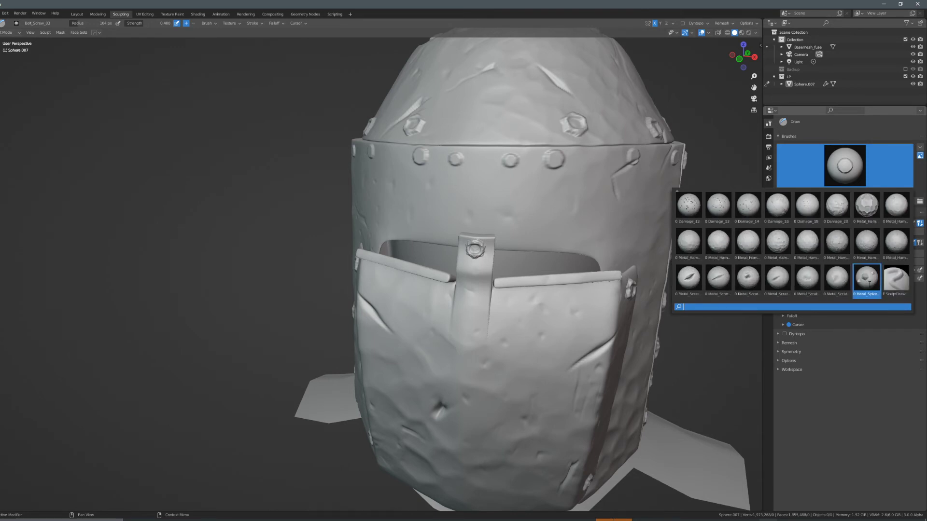
pyautogui.click(868, 284)
pyautogui.moveTo(582, 249)
pyautogui.keyDown('shift'); pyautogui.mouseDown(button='middle')
pyautogui.moveTo(537, 237)
pyautogui.moveTo(583, 181)
pyautogui.moveTo(555, 207)
pyautogui.moveTo(607, 257)
pyautogui.moveTo(618, 254)
pyautogui.mouseUp(button='middle'); pyautogui.keyUp('shift')
# Switch to the Metal_Hammered_04 brush and sculpt hammered dents into both sides of the forehead band, undoing the first stroke.
pyautogui.click(840, 174)
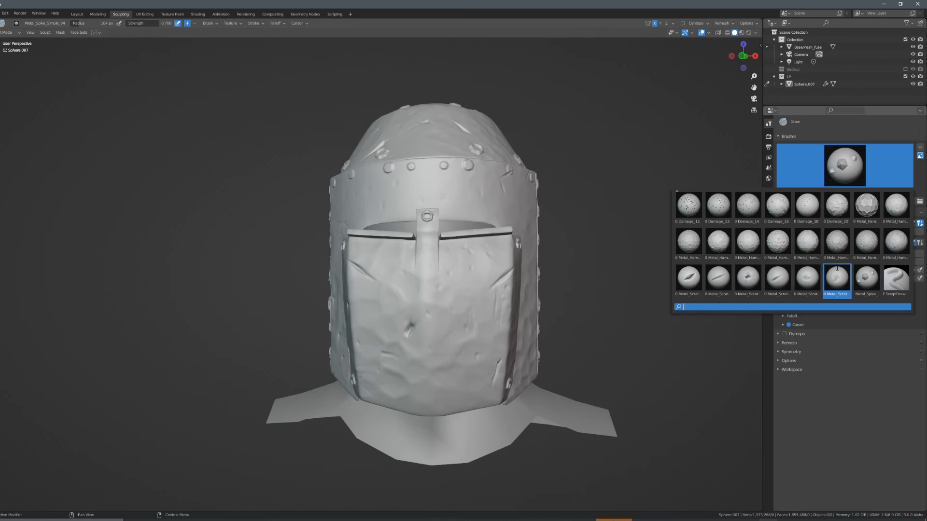
pyautogui.click(717, 241)
pyautogui.moveTo(491, 322)
pyautogui.mouseDown()
pyautogui.moveTo(501, 291)
pyautogui.moveTo(516, 308)
pyautogui.moveTo(561, 284)
pyautogui.mouseUp()
pyautogui.hotkey('ctrl', 'z')
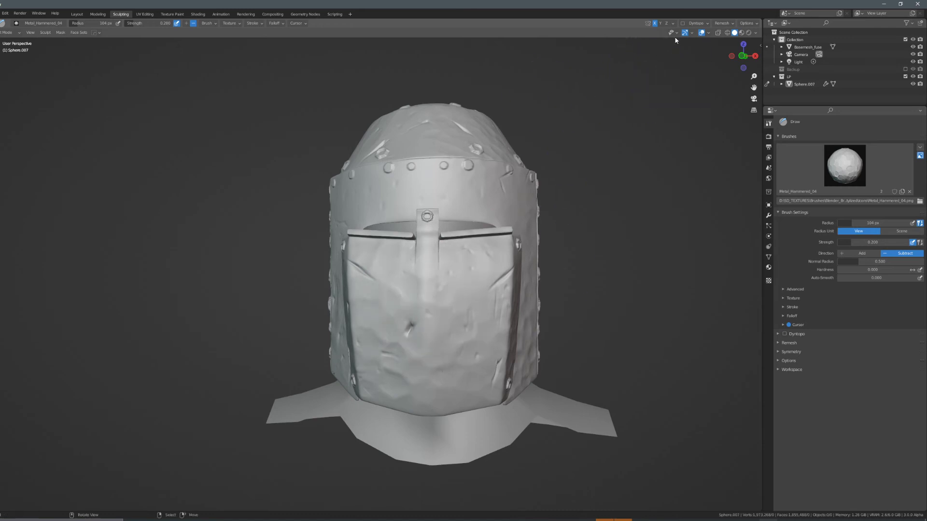
pyautogui.moveTo(501, 220); pyautogui.dragTo(543, 196)
pyautogui.moveTo(499, 205); pyautogui.dragTo(552, 208, button='middle')
pyautogui.moveTo(341, 190); pyautogui.dragTo(352, 187)
pyautogui.scroll(-5, 430, 282)
pyautogui.moveTo(488, 301); pyautogui.dragTo(508, 301, button='middle')
pyautogui.scroll(4, 538, 311)
pyautogui.moveTo(439, 298); pyautogui.dragTo(534, 284, button='middle')
pyautogui.scroll(-4, 534, 284)
pyautogui.moveTo(475, 271); pyautogui.dragTo(501, 260, button='middle')
# Switch to the Draw Sharp brush with a 32 px radius and enable X-axis mirroring.
pyautogui.click(1, 61)
pyautogui.moveTo(472, 160)
pyautogui.keyDown('shift'); pyautogui.mouseDown(button='middle')
pyautogui.moveTo(468, 183)
pyautogui.moveTo(395, 216)
pyautogui.mouseUp(button='middle'); pyautogui.keyUp('shift')
pyautogui.scroll(4, 395, 216)
pyautogui.press('f')
pyautogui.click(377, 202)
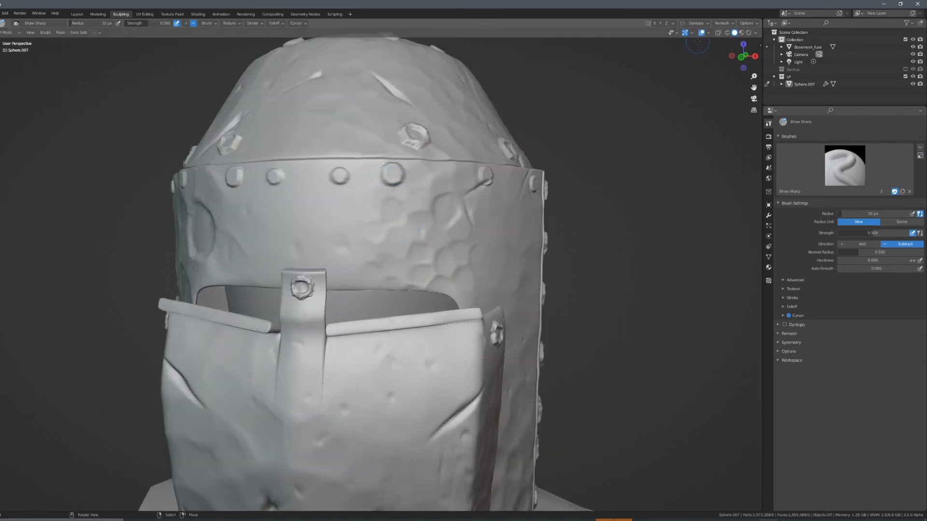
pyautogui.click(655, 24)
# Try carving a sharp groove around a rivet on the front of the forehead band, undoing each stroke.
pyautogui.keyDown('shift'); pyautogui.moveTo(417, 174); pyautogui.dragTo(435, 204, button='middle'); pyautogui.keyUp('shift')
pyautogui.scroll(3, 435, 205)
pyautogui.moveTo(412, 143)
pyautogui.mouseDown()
pyautogui.moveTo(415, 169)
pyautogui.moveTo(455, 152)
pyautogui.mouseUp()
pyautogui.moveTo(448, 155); pyautogui.dragTo(429, 157, button='middle')
pyautogui.hotkey('ctrl', 'z')
pyautogui.moveTo(437, 140)
pyautogui.mouseDown()
pyautogui.moveTo(451, 169)
pyautogui.moveTo(459, 154)
pyautogui.mouseUp()
pyautogui.hotkey('ctrl', 'z')
# Carve sharp grooves around the rivets at the side of the forehead band and the topmost hex bolt of the side plate.
pyautogui.moveTo(461, 176); pyautogui.dragTo(353, 196, button='middle')
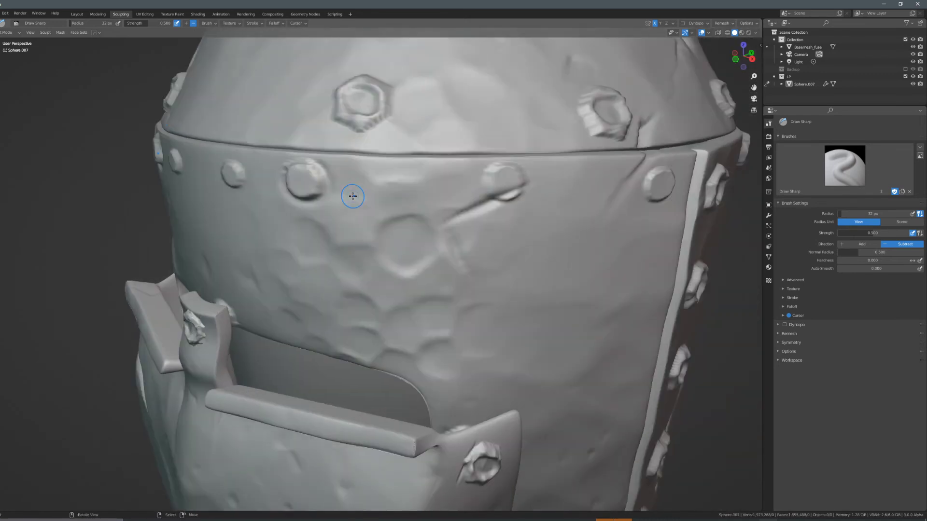
pyautogui.moveTo(489, 169)
pyautogui.mouseDown()
pyautogui.moveTo(532, 181)
pyautogui.moveTo(530, 170)
pyautogui.mouseUp()
pyautogui.keyDown('shift'); pyautogui.moveTo(563, 204); pyautogui.dragTo(429, 202, button='middle'); pyautogui.keyUp('shift')
pyautogui.moveTo(533, 167)
pyautogui.mouseDown()
pyautogui.moveTo(505, 185)
pyautogui.moveTo(537, 167)
pyautogui.mouseUp()
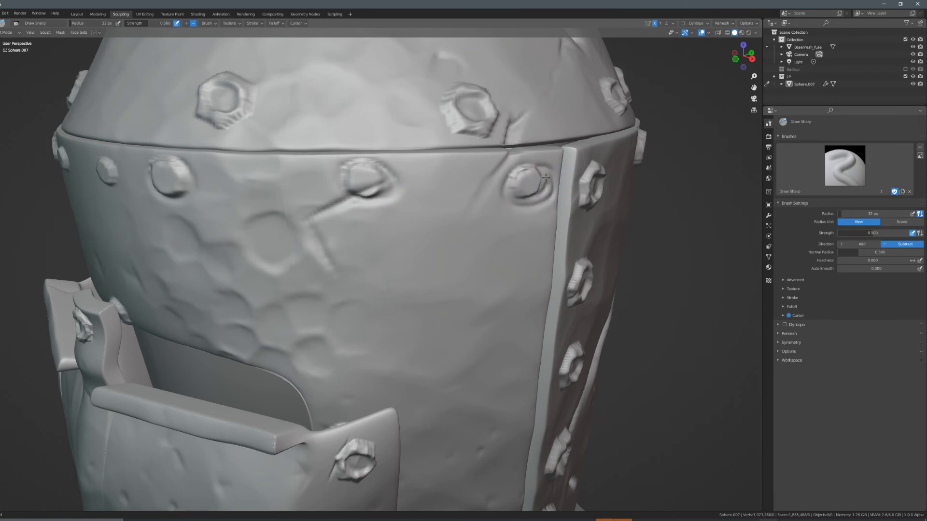
pyautogui.keyDown('shift'); pyautogui.moveTo(537, 166); pyautogui.dragTo(413, 181, button='middle'); pyautogui.keyUp('shift')
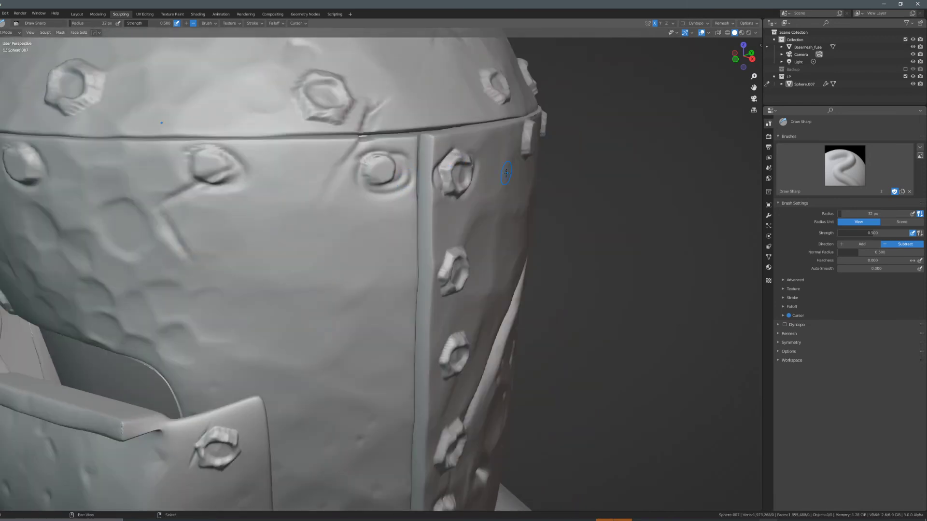
pyautogui.moveTo(496, 174); pyautogui.dragTo(466, 180, button='middle')
pyautogui.moveTo(504, 174)
pyautogui.mouseDown()
pyautogui.moveTo(535, 202)
pyautogui.moveTo(497, 175)
pyautogui.mouseUp()
pyautogui.moveTo(457, 115)
pyautogui.mouseDown()
pyautogui.moveTo(445, 142)
pyautogui.moveTo(455, 105)
pyautogui.mouseUp()
# Carve sharp grooves around the hex bolts running down the side plate.
pyautogui.keyDown('shift'); pyautogui.moveTo(421, 219); pyautogui.dragTo(462, 115, button='middle'); pyautogui.keyUp('shift')
pyautogui.moveTo(409, 176)
pyautogui.mouseDown()
pyautogui.moveTo(394, 197)
pyautogui.moveTo(410, 234)
pyautogui.moveTo(394, 191)
pyautogui.mouseUp()
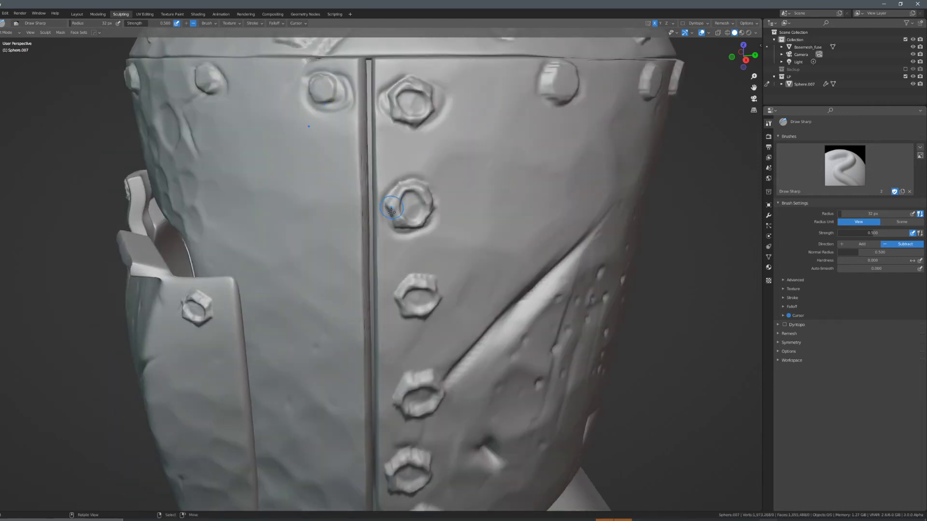
pyautogui.moveTo(413, 273)
pyautogui.mouseDown()
pyautogui.moveTo(406, 319)
pyautogui.moveTo(432, 279)
pyautogui.moveTo(420, 271)
pyautogui.mouseUp()
pyautogui.moveTo(458, 194); pyautogui.dragTo(465, 174, button='middle')
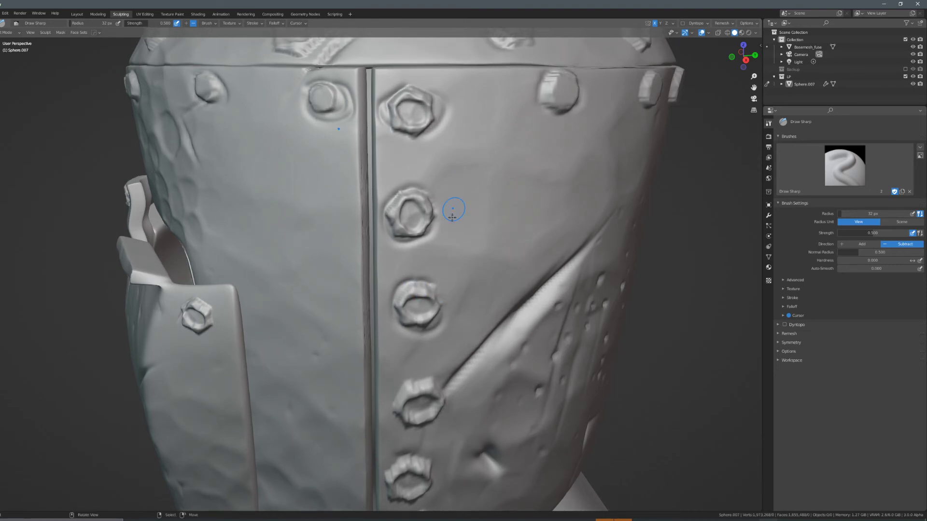
pyautogui.keyDown('shift'); pyautogui.moveTo(442, 312); pyautogui.dragTo(462, 157, button='middle'); pyautogui.keyUp('shift')
pyautogui.moveTo(452, 129)
pyautogui.mouseDown()
pyautogui.moveTo(427, 125)
pyautogui.moveTo(421, 151)
pyautogui.mouseUp()
pyautogui.keyDown('shift'); pyautogui.moveTo(432, 241); pyautogui.dragTo(437, 145, button='middle'); pyautogui.keyUp('shift')
pyautogui.moveTo(438, 135); pyautogui.dragTo(420, 169)
pyautogui.moveTo(456, 131); pyautogui.dragTo(421, 159)
pyautogui.moveTo(428, 222)
pyautogui.mouseDown()
pyautogui.moveTo(410, 237)
pyautogui.moveTo(458, 241)
pyautogui.moveTo(413, 230)
pyautogui.mouseUp()
pyautogui.keyDown('shift'); pyautogui.moveTo(445, 257); pyautogui.dragTo(435, 180, button='middle'); pyautogui.keyUp('shift')
pyautogui.moveTo(444, 206)
pyautogui.mouseDown()
pyautogui.moveTo(438, 260)
pyautogui.moveTo(441, 204)
pyautogui.mouseUp()
pyautogui.moveTo(419, 289)
pyautogui.mouseDown()
pyautogui.moveTo(416, 311)
pyautogui.moveTo(440, 275)
pyautogui.mouseUp()
pyautogui.keyDown('shift'); pyautogui.moveTo(440, 275); pyautogui.dragTo(537, 196, button='middle'); pyautogui.keyUp('shift')
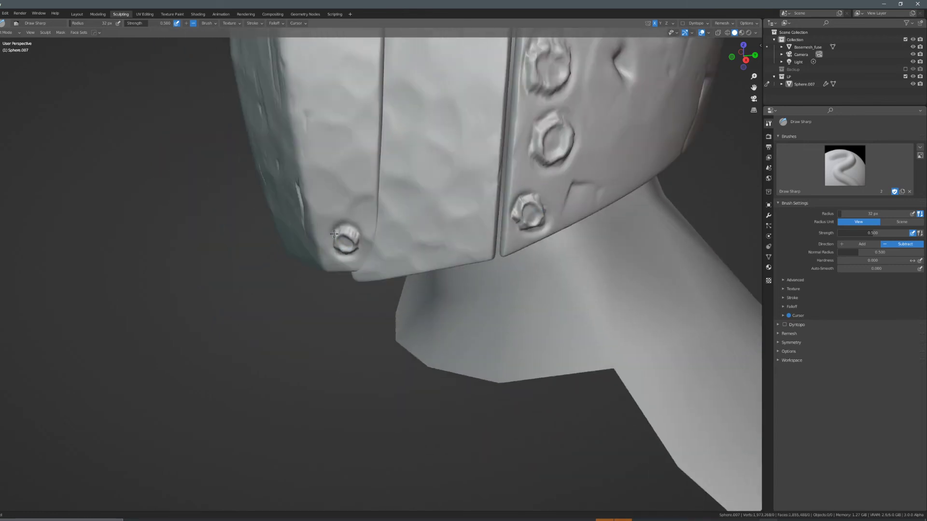
# Carve sharp grooves around the hex bolts at the lower and upper side corners of the visor.
pyautogui.moveTo(351, 254); pyautogui.dragTo(359, 246)
pyautogui.keyDown('shift'); pyautogui.moveTo(368, 106); pyautogui.dragTo(384, 321, button='middle'); pyautogui.keyUp('shift')
pyautogui.moveTo(365, 138)
pyautogui.mouseDown()
pyautogui.moveTo(343, 164)
pyautogui.moveTo(375, 141)
pyautogui.moveTo(350, 138)
pyautogui.moveTo(344, 158)
pyautogui.mouseUp()
# Carve sharp grooves around the front rivets of the forehead band and the hex bolts on the dome above them.
pyautogui.scroll(-4, 348, 155)
pyautogui.moveTo(309, 155); pyautogui.dragTo(429, 152, button='middle')
pyautogui.scroll(3, 348, 151)
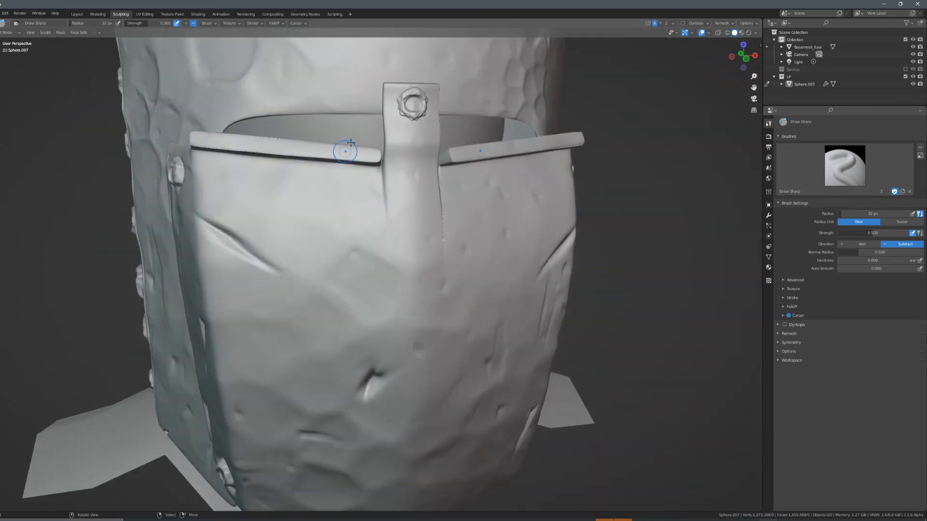
pyautogui.keyDown('shift'); pyautogui.moveTo(347, 151); pyautogui.dragTo(351, 282, button='middle'); pyautogui.keyUp('shift')
pyautogui.keyDown('shift'); pyautogui.moveTo(428, 108); pyautogui.dragTo(420, 187, button='middle'); pyautogui.keyUp('shift')
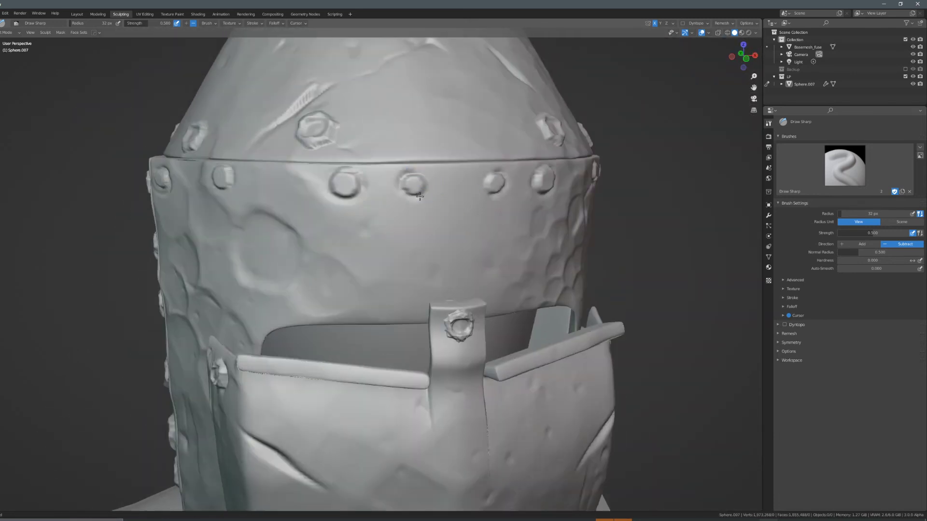
pyautogui.moveTo(342, 124)
pyautogui.mouseDown()
pyautogui.moveTo(297, 120)
pyautogui.moveTo(344, 145)
pyautogui.moveTo(302, 114)
pyautogui.moveTo(338, 125)
pyautogui.mouseUp()
pyautogui.scroll(-2, 386, 157)
pyautogui.moveTo(468, 165); pyautogui.dragTo(328, 186, button='middle')
pyautogui.scroll(2, 348, 183)
pyautogui.moveTo(369, 162)
pyautogui.mouseDown()
pyautogui.moveTo(376, 137)
pyautogui.moveTo(394, 139)
pyautogui.moveTo(355, 138)
pyautogui.moveTo(352, 126)
pyautogui.mouseUp()
# Continue carving sharp grooves around the rivets and hex bolts along the seam at the helmet's side and back.
pyautogui.scroll(-3, 352, 126)
pyautogui.moveTo(415, 193)
pyautogui.mouseDown(button='middle')
pyautogui.moveTo(358, 196)
pyautogui.moveTo(391, 181)
pyautogui.mouseUp(button='middle')
pyautogui.scroll(4, 358, 197)
pyautogui.moveTo(391, 181); pyautogui.dragTo(350, 174, button='middle')
pyautogui.scroll(-3, 350, 174)
pyautogui.moveTo(410, 205); pyautogui.dragTo(376, 210, button='middle')
pyautogui.scroll(1, 369, 217)
pyautogui.moveTo(345, 240)
pyautogui.mouseDown()
pyautogui.moveTo(384, 242)
pyautogui.moveTo(346, 236)
pyautogui.mouseUp()
pyautogui.moveTo(432, 231)
pyautogui.mouseDown()
pyautogui.moveTo(471, 257)
pyautogui.moveTo(445, 225)
pyautogui.mouseUp()
pyautogui.keyDown('shift'); pyautogui.moveTo(455, 235); pyautogui.dragTo(374, 235, button='middle'); pyautogui.keyUp('shift')
pyautogui.moveTo(373, 235)
pyautogui.mouseDown()
pyautogui.moveTo(405, 227)
pyautogui.moveTo(436, 258)
pyautogui.moveTo(436, 227)
pyautogui.moveTo(410, 196)
pyautogui.mouseUp()
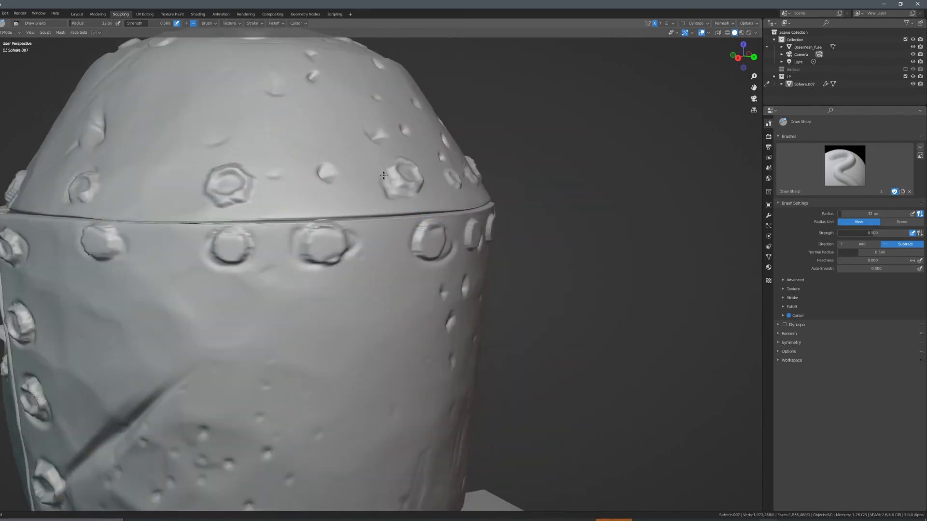
pyautogui.moveTo(270, 187)
pyautogui.mouseDown()
pyautogui.moveTo(200, 176)
pyautogui.moveTo(246, 173)
pyautogui.moveTo(235, 167)
pyautogui.mouseUp()
pyautogui.moveTo(403, 166); pyautogui.dragTo(404, 196, button='middle')
pyautogui.scroll(3, 383, 191)
pyautogui.moveTo(382, 190)
pyautogui.mouseDown()
pyautogui.moveTo(356, 177)
pyautogui.moveTo(361, 165)
pyautogui.mouseUp()
pyautogui.moveTo(373, 249)
pyautogui.mouseDown()
pyautogui.moveTo(419, 273)
pyautogui.moveTo(388, 289)
pyautogui.mouseUp()
pyautogui.scroll(-2, 403, 260)
# Carve sharp grooves around the round rivets on the rim of the helmet's top cap.
pyautogui.moveTo(401, 285)
pyautogui.keyDown('shift'); pyautogui.mouseDown(button='middle')
pyautogui.moveTo(428, 152)
pyautogui.moveTo(352, 259)
pyautogui.moveTo(311, 271)
pyautogui.moveTo(321, 242)
pyautogui.moveTo(349, 238)
pyautogui.moveTo(341, 263)
pyautogui.mouseUp(button='middle'); pyautogui.keyUp('shift')
pyautogui.scroll(4, 420, 269)
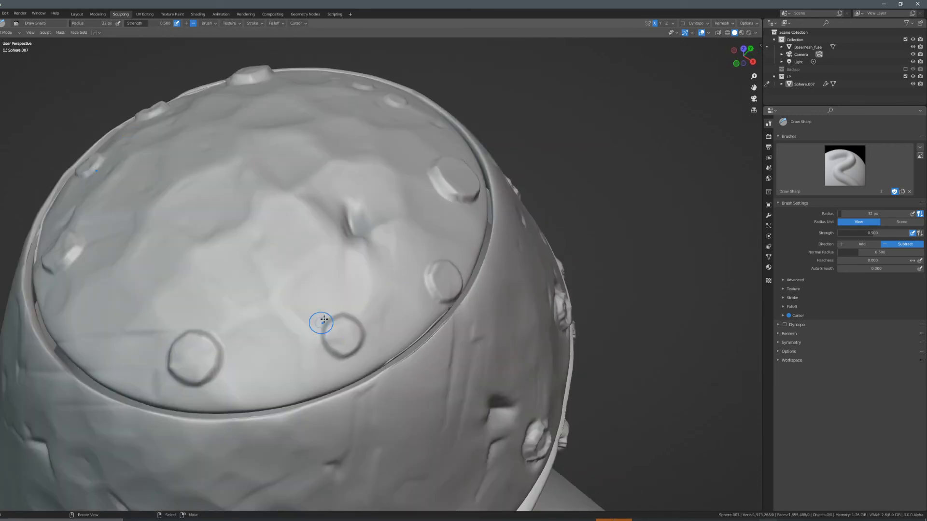
pyautogui.moveTo(322, 330)
pyautogui.mouseDown()
pyautogui.moveTo(372, 346)
pyautogui.moveTo(323, 332)
pyautogui.mouseUp()
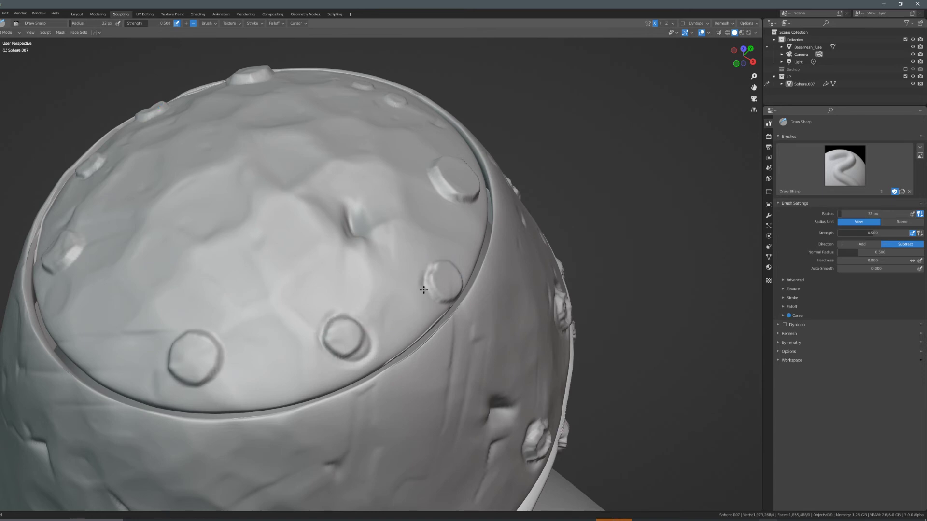
pyautogui.moveTo(455, 187); pyautogui.dragTo(414, 197, button='middle')
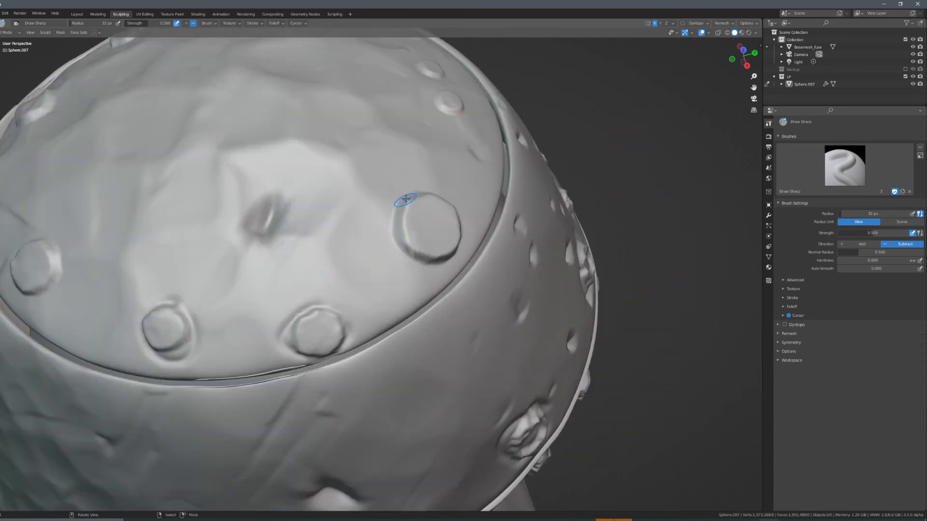
pyautogui.scroll(-4, 398, 201)
pyautogui.moveTo(393, 244); pyautogui.dragTo(455, 275, button='middle')
pyautogui.scroll(3, 355, 299)
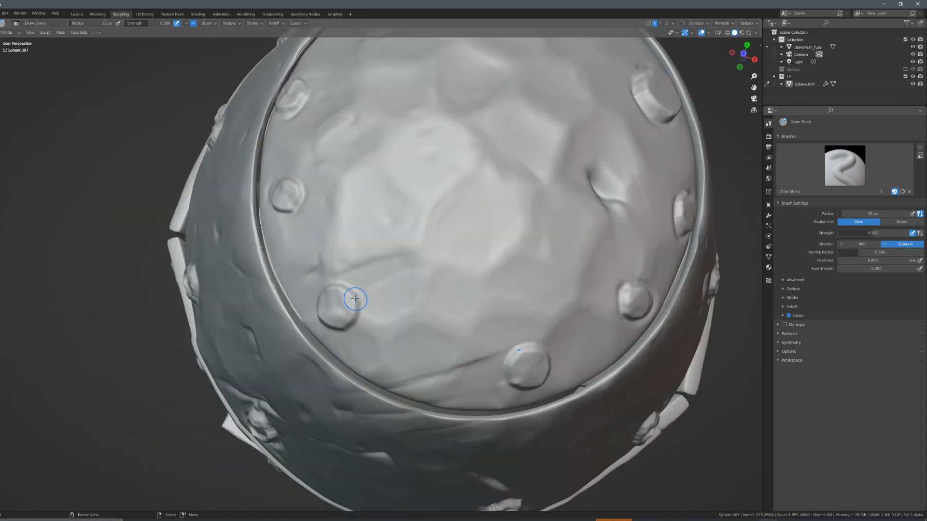
pyautogui.keyDown('shift'); pyautogui.moveTo(603, 294); pyautogui.dragTo(565, 249, button='middle'); pyautogui.keyUp('shift')
pyautogui.moveTo(495, 298)
pyautogui.mouseDown()
pyautogui.moveTo(469, 309)
pyautogui.moveTo(509, 337)
pyautogui.mouseUp()
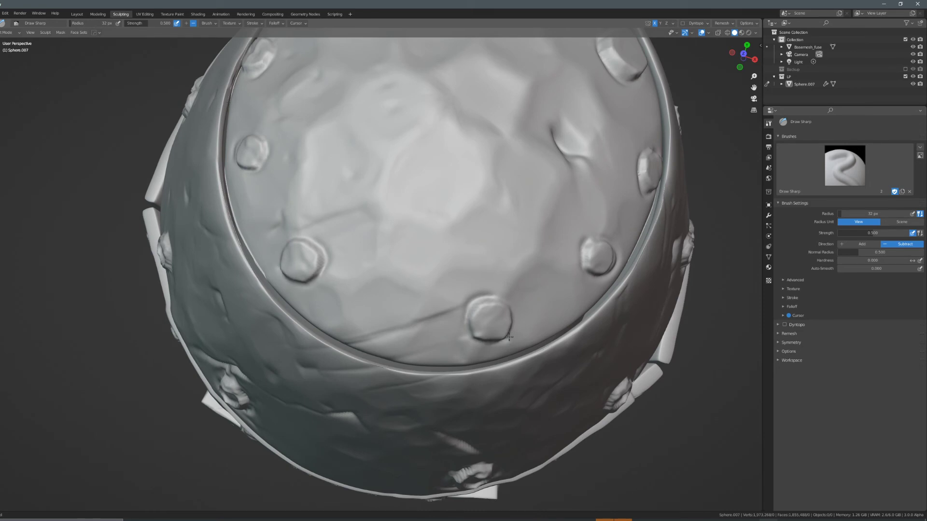
pyautogui.moveTo(486, 297); pyautogui.dragTo(470, 320)
pyautogui.scroll(-3, 472, 314)
pyautogui.moveTo(487, 285)
pyautogui.mouseDown(button='middle')
pyautogui.moveTo(455, 270)
pyautogui.moveTo(372, 275)
pyautogui.mouseUp(button='middle')
pyautogui.moveTo(442, 247); pyautogui.dragTo(408, 241, button='middle')
pyautogui.keyDown('shift'); pyautogui.moveTo(427, 191); pyautogui.dragTo(441, 260, button='middle'); pyautogui.keyUp('shift')
pyautogui.keyDown('shift'); pyautogui.moveTo(473, 290); pyautogui.dragTo(405, 269, button='middle'); pyautogui.keyUp('shift')
pyautogui.scroll(2, 416, 258)
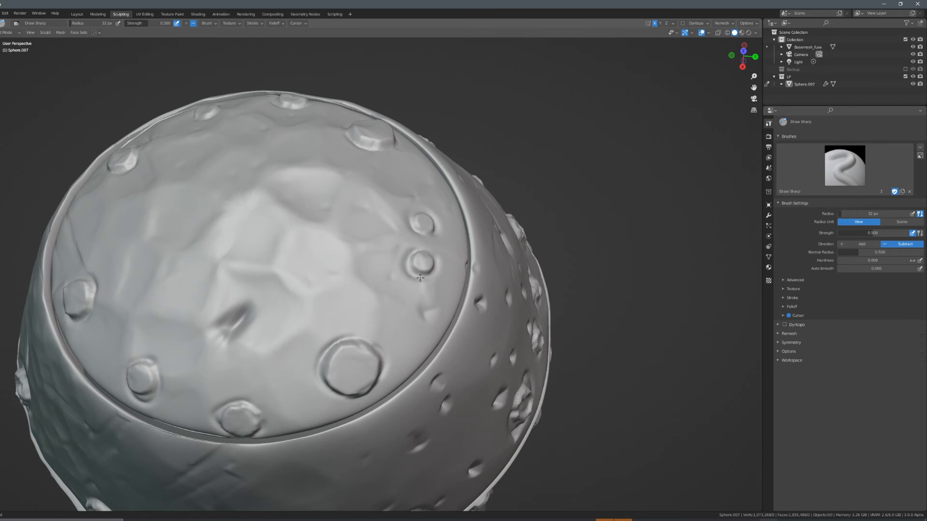
# Examine the sculpted rivets, bolts, dents and scratches on the helmet from the front, sides, top and back.
pyautogui.scroll(-4, 420, 278)
pyautogui.moveTo(424, 357); pyautogui.dragTo(470, 280, button='middle')
pyautogui.scroll(1, 398, 299)
pyautogui.moveTo(333, 333); pyautogui.dragTo(381, 324, button='middle')
pyautogui.scroll(-3, 381, 325)
pyautogui.moveTo(473, 369); pyautogui.dragTo(418, 282, button='middle')
pyautogui.scroll(1, 419, 281)
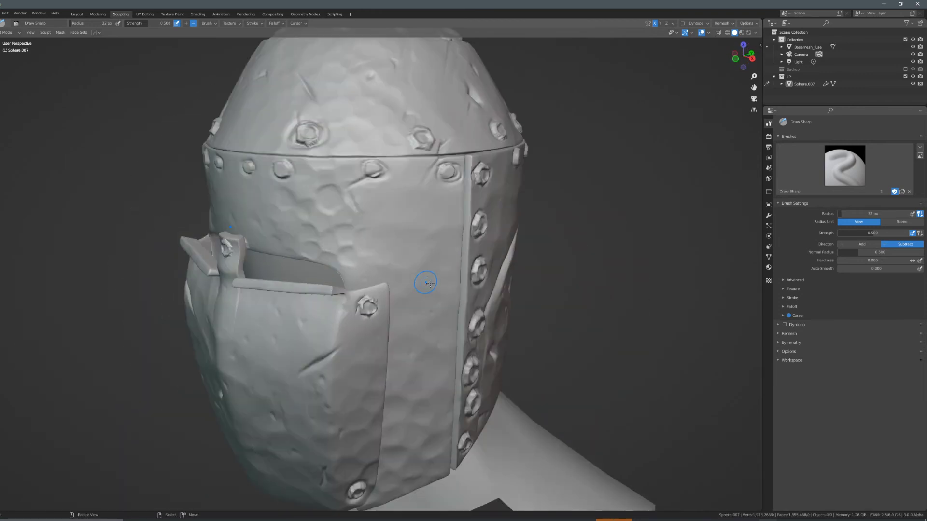
pyautogui.keyDown('shift'); pyautogui.moveTo(384, 348); pyautogui.dragTo(442, 257, button='middle'); pyautogui.keyUp('shift')
pyautogui.scroll(2, 441, 256)
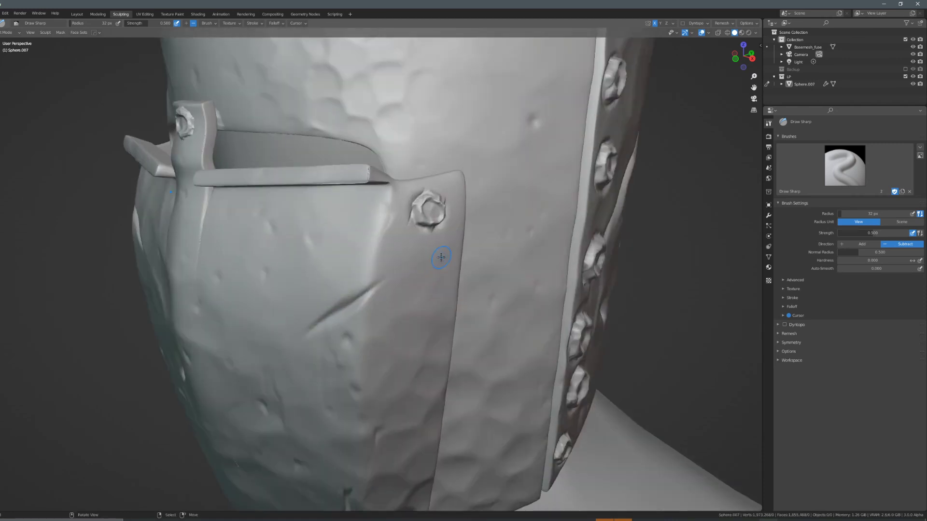
pyautogui.scroll(-5, 341, 257)
pyautogui.moveTo(289, 258); pyautogui.dragTo(330, 259, button='middle')
pyautogui.scroll(3, 329, 259)
pyautogui.scroll(2, 342, 274)
pyautogui.keyDown('shift'); pyautogui.moveTo(270, 232); pyautogui.dragTo(393, 264, button='middle'); pyautogui.keyUp('shift')
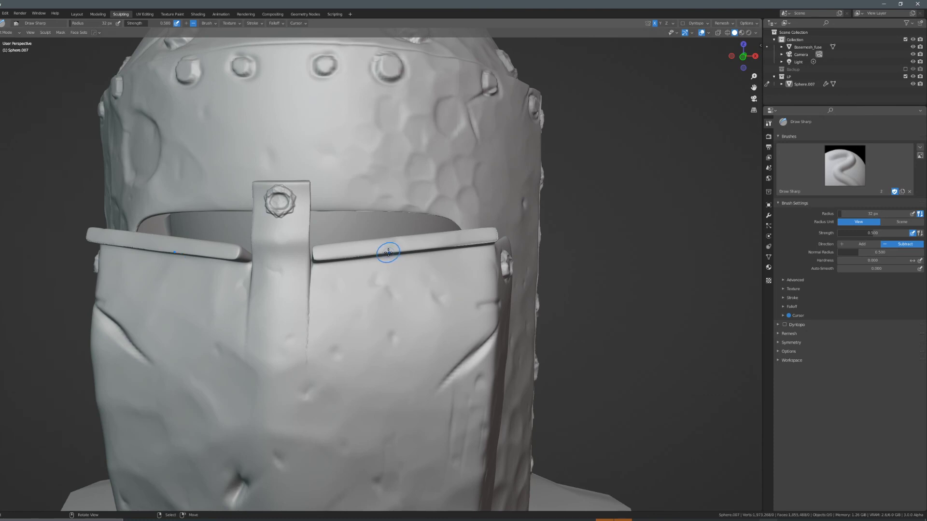
pyautogui.moveTo(450, 271); pyautogui.dragTo(492, 259, button='middle')
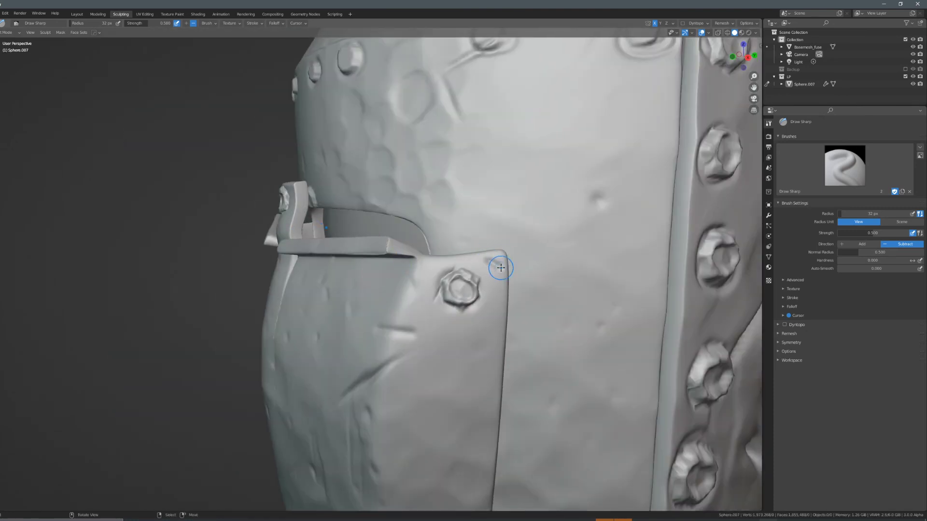
pyautogui.scroll(-5, 502, 292)
pyautogui.moveTo(502, 292); pyautogui.dragTo(399, 309, button='middle')
pyautogui.scroll(6, 509, 280)
pyautogui.scroll(-6, 442, 263)
pyautogui.keyDown('shift'); pyautogui.moveTo(448, 254); pyautogui.dragTo(427, 367, button='middle'); pyautogui.keyUp('shift')
pyautogui.scroll(-1, 426, 260)
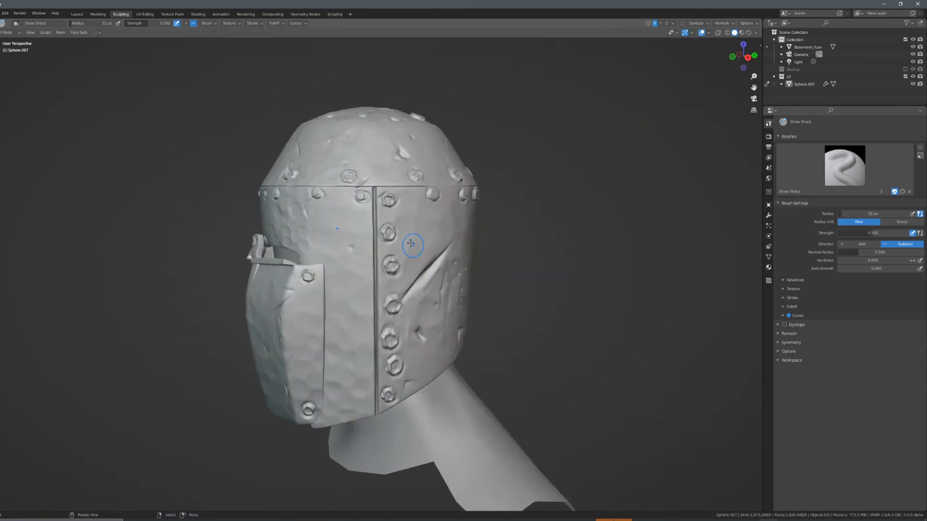
pyautogui.scroll(3, 425, 259)
pyautogui.keyDown('shift'); pyautogui.moveTo(383, 270); pyautogui.dragTo(427, 292, button='middle'); pyautogui.keyUp('shift')
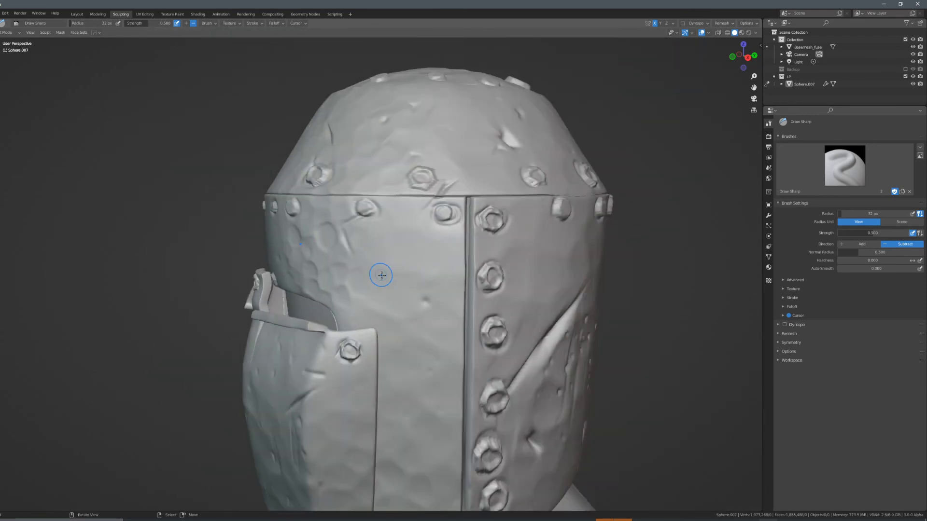
pyautogui.moveTo(378, 270); pyautogui.dragTo(388, 278, button='middle')
pyautogui.scroll(-4, 389, 278)
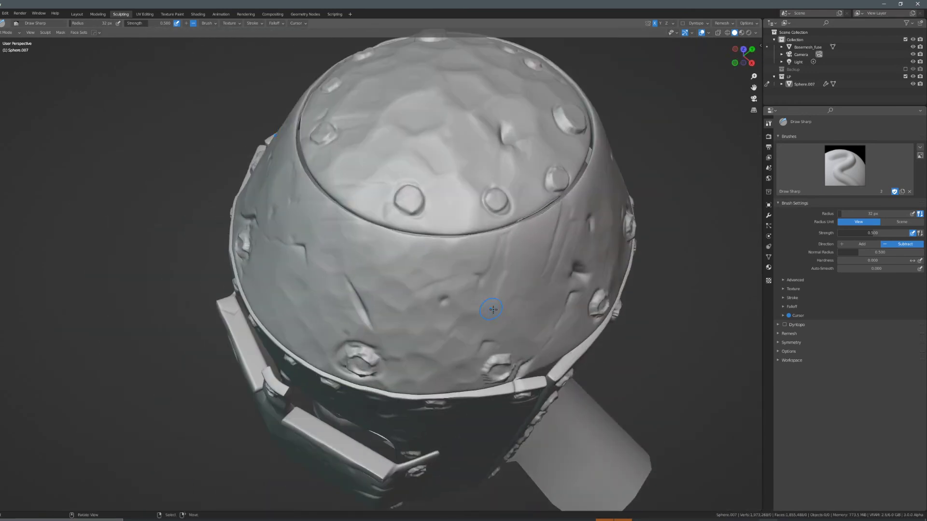
pyautogui.moveTo(491, 306); pyautogui.dragTo(478, 294, button='middle')
pyautogui.scroll(-3, 414, 296)
pyautogui.scroll(3, 414, 296)
pyautogui.moveTo(414, 295)
pyautogui.mouseDown(button='middle')
pyautogui.moveTo(409, 278)
pyautogui.moveTo(398, 303)
pyautogui.mouseUp(button='middle')
pyautogui.scroll(5, 408, 304)
pyautogui.scroll(-4, 410, 313)
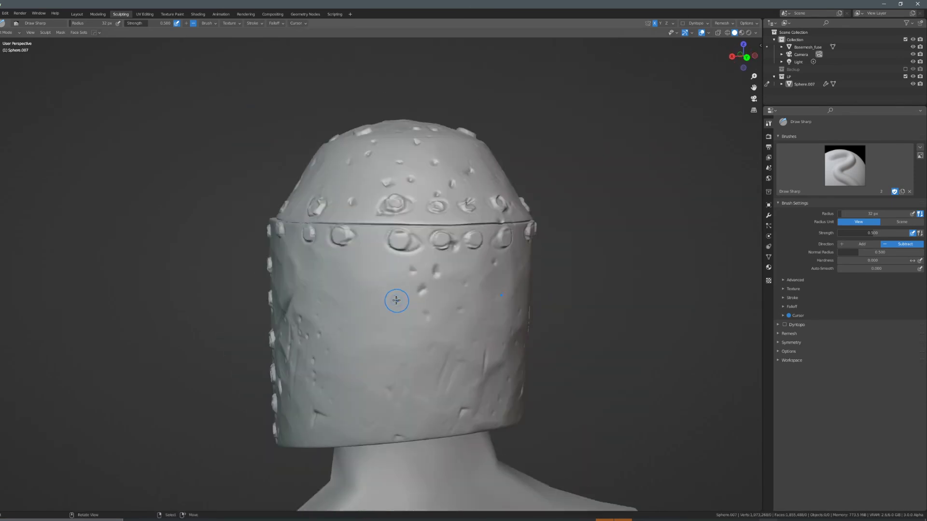
pyautogui.scroll(3, 404, 258)
pyautogui.scroll(-4, 367, 241)
pyautogui.moveTo(338, 331)
pyautogui.mouseDown(button='middle')
pyautogui.moveTo(383, 310)
pyautogui.moveTo(430, 325)
pyautogui.moveTo(351, 347)
pyautogui.moveTo(302, 337)
pyautogui.moveTo(303, 304)
pyautogui.mouseUp(button='middle')
pyautogui.scroll(3, 430, 325)
pyautogui.scroll(-2, 394, 344)
pyautogui.scroll(-2, 394, 344)
pyautogui.scroll(3, 394, 344)
pyautogui.scroll(-2, 275, 325)
# Carve small mirrored dents into the forehead band on both sides of the nose guard's upper end.
pyautogui.scroll(7, 303, 304)
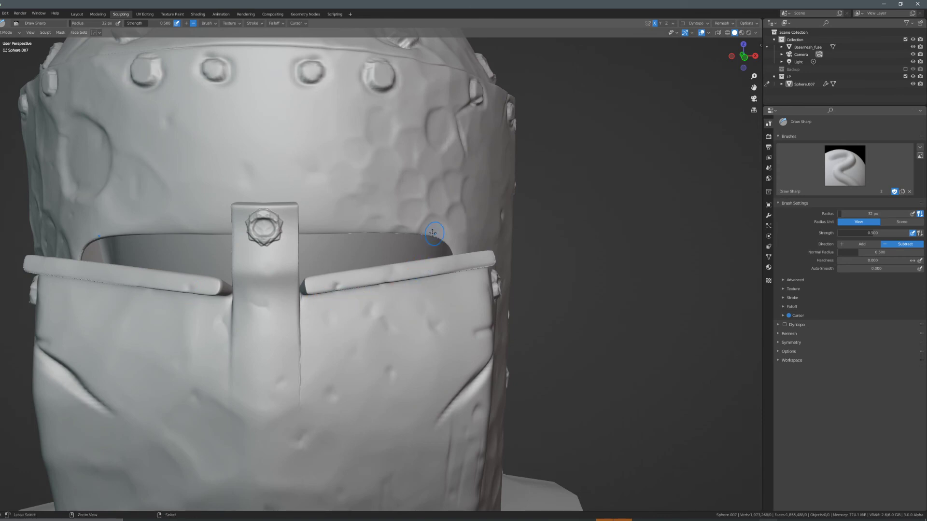
pyautogui.moveTo(302, 207); pyautogui.dragTo(322, 197)
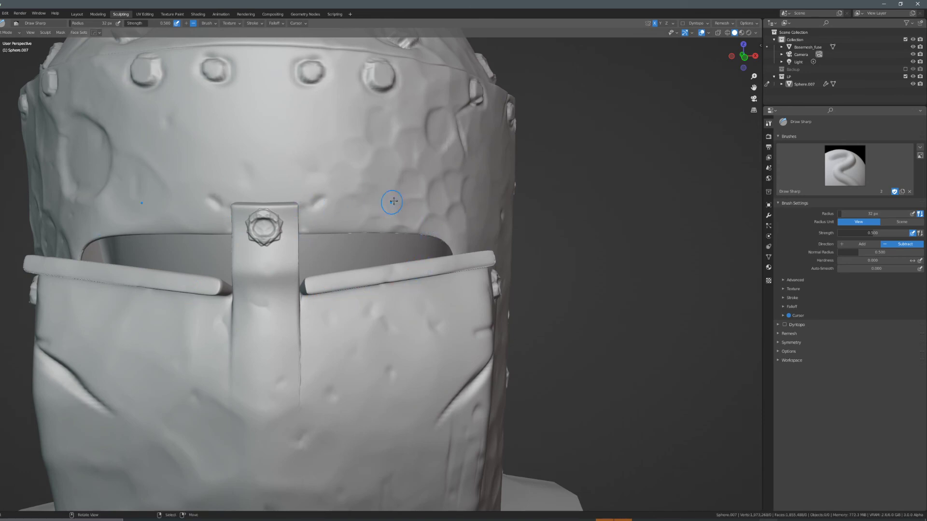
pyautogui.scroll(-6, 474, 285)
pyautogui.moveTo(473, 286); pyautogui.dragTo(444, 298, button='middle')
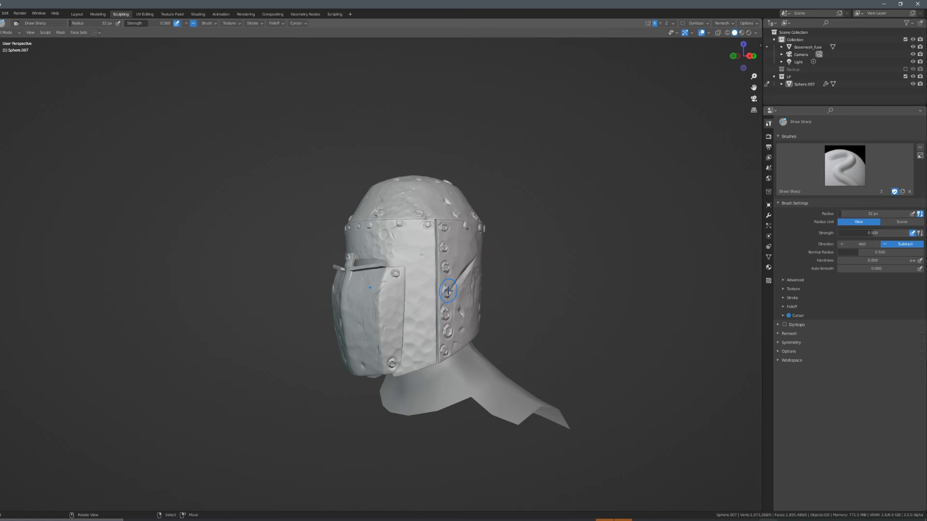
# Select the sculpted helmet in the Layout workspace and move it into a new collection named HP.
pyautogui.click(83, 15)
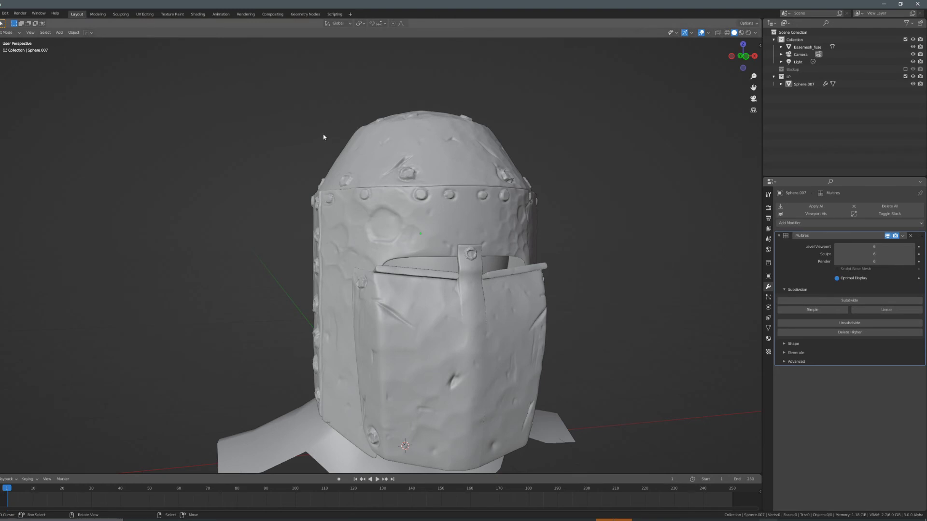
pyautogui.click(423, 184)
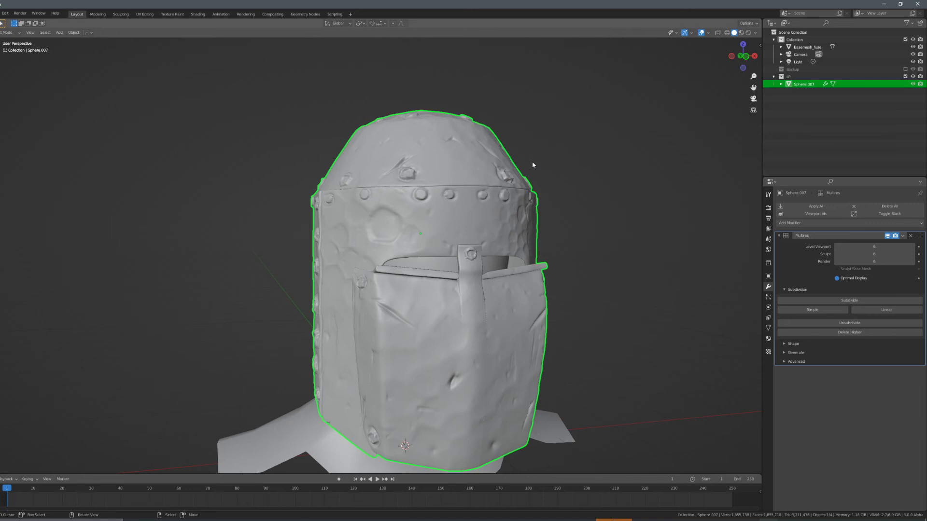
pyautogui.scroll(-5, 532, 165)
pyautogui.scroll(4, 568, 141)
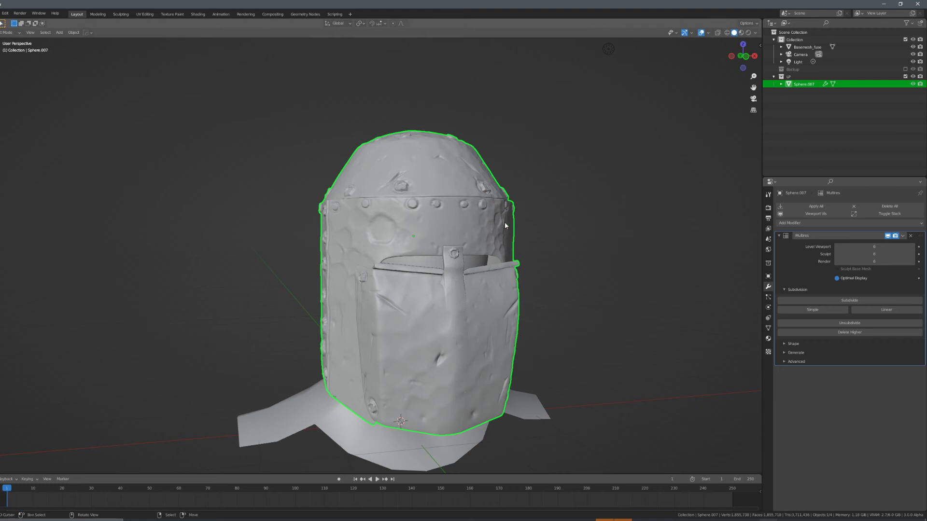
pyautogui.press('m')
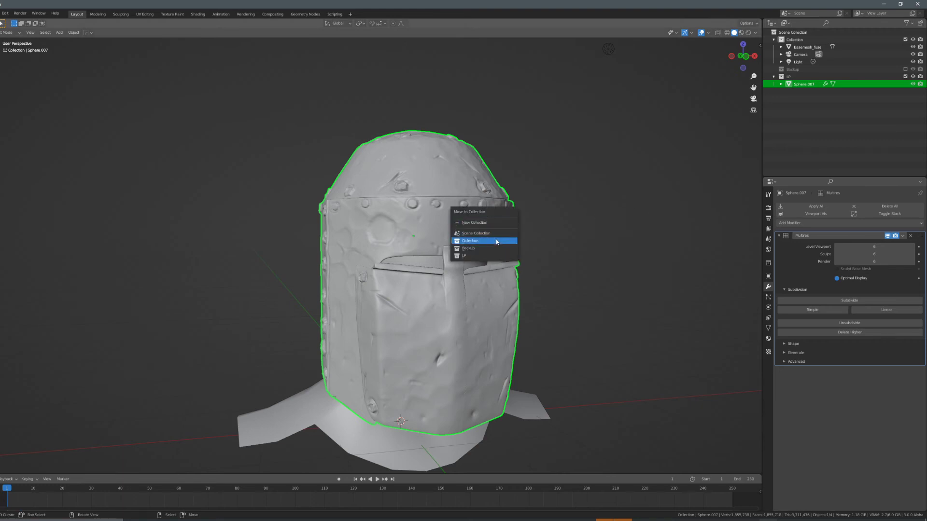
pyautogui.click(491, 222)
pyautogui.write('HP')
pyautogui.press('Return')
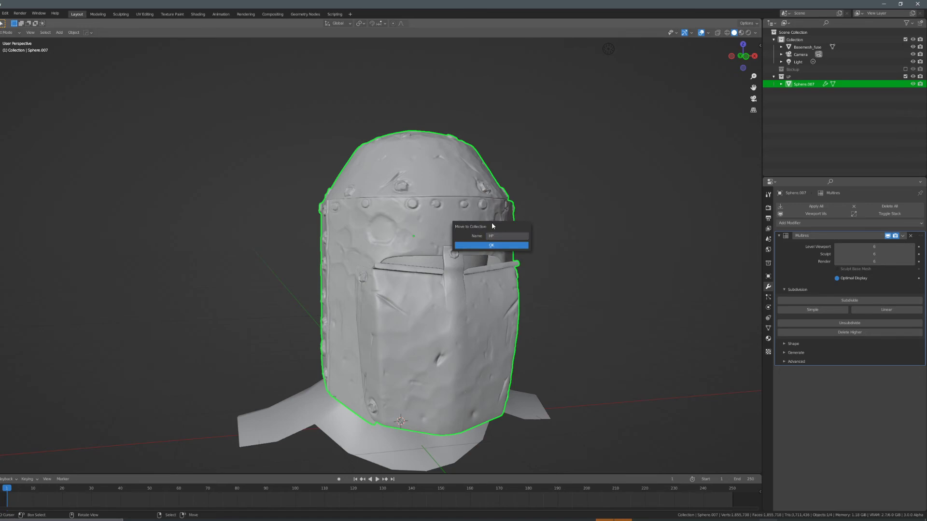
pyautogui.click(497, 245)
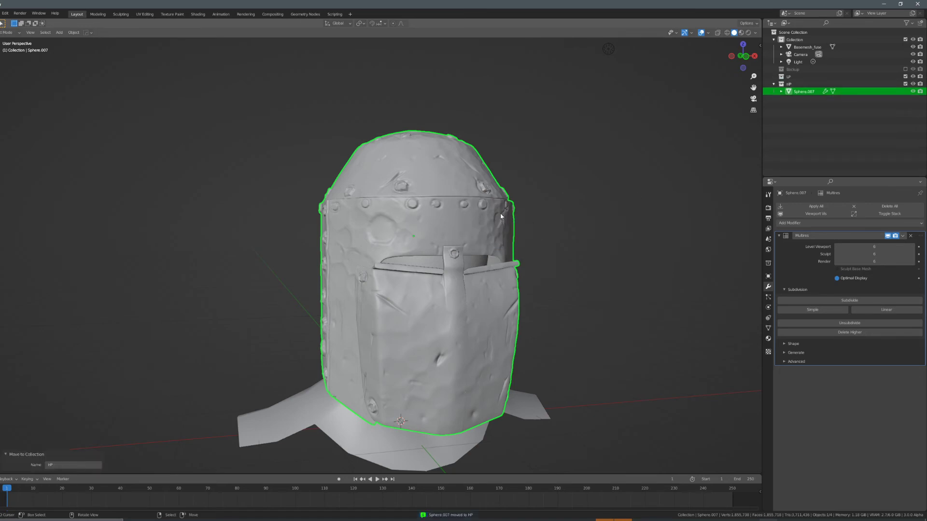
# Rename the sculpted helmet object as HP_HELM.
pyautogui.press('F2')
pyautogui.write('HP_H')
pyautogui.press('BackSpace')
pyautogui.press('BackSpace')
pyautogui.write('HELM')
pyautogui.press('Return')
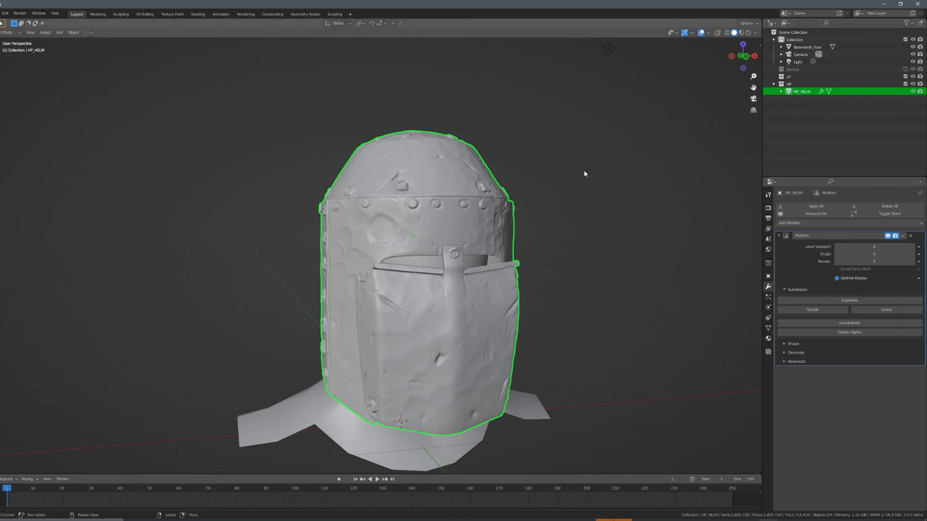
# Duplicate HP_HELM in place, without the Multires modifier on the copy, and put the copy in the LP collection.
pyautogui.press('shift')
pyautogui.keyDown('shift'); pyautogui.moveTo(494, 209); pyautogui.dragTo(493, 206, button='middle'); pyautogui.keyUp('shift')
pyautogui.hotkey('shift', 'd')
pyautogui.rightClick(492, 207)
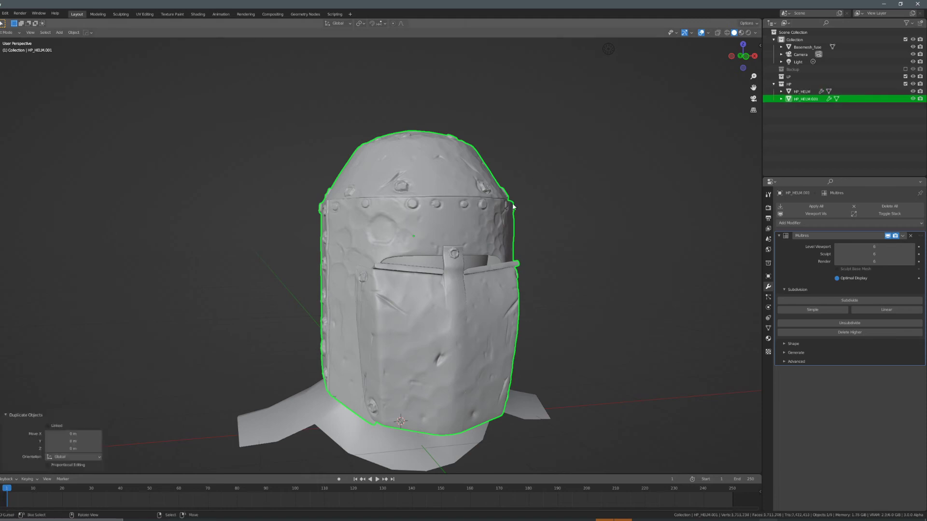
pyautogui.click(911, 236)
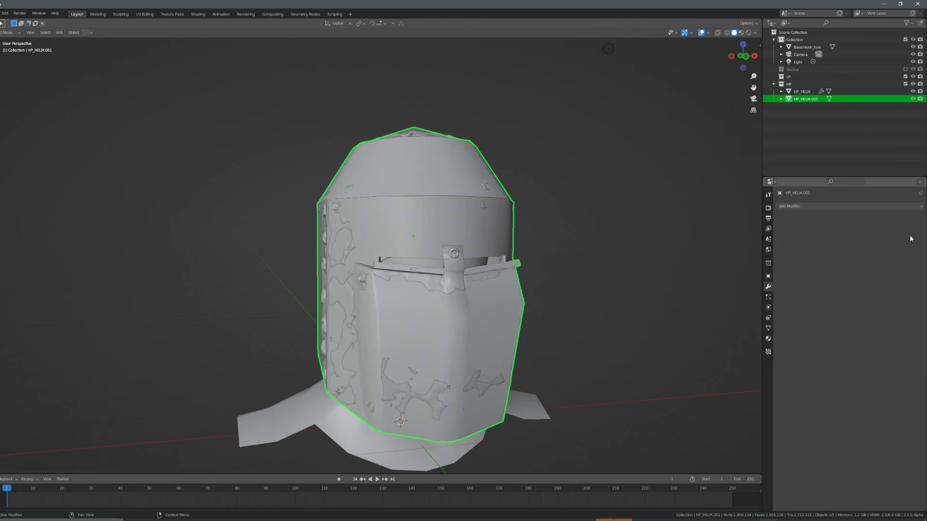
pyautogui.press('m')
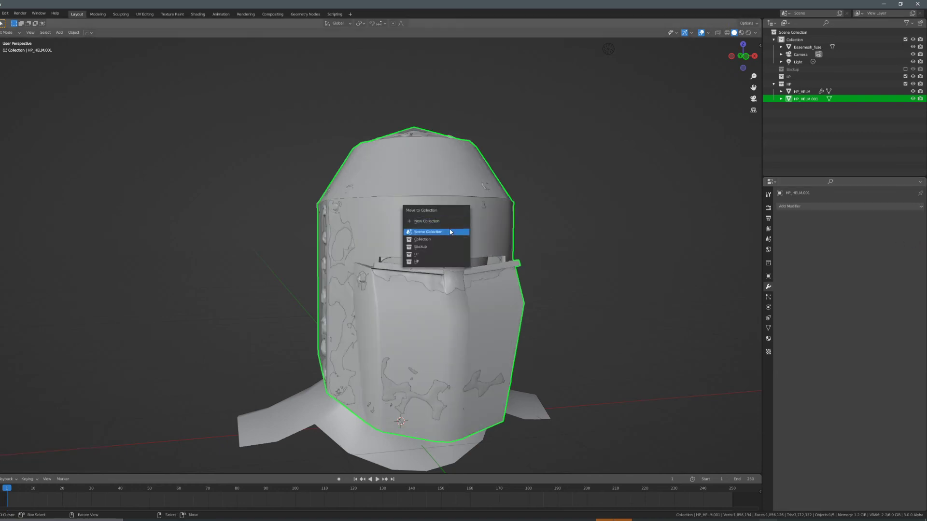
pyautogui.click(447, 254)
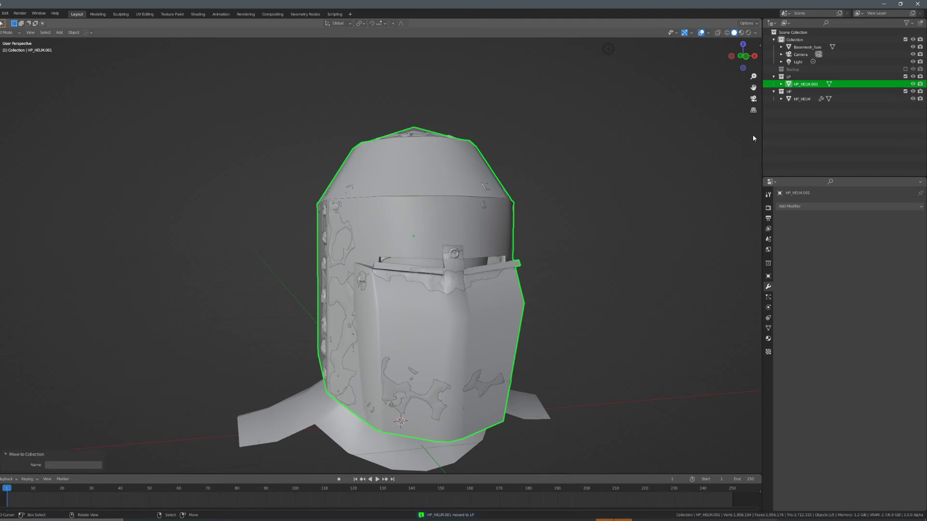
# Delete the low-poly copy and run Apply Base on the Multires modifier of HP_HELM.
pyautogui.press('Delete')
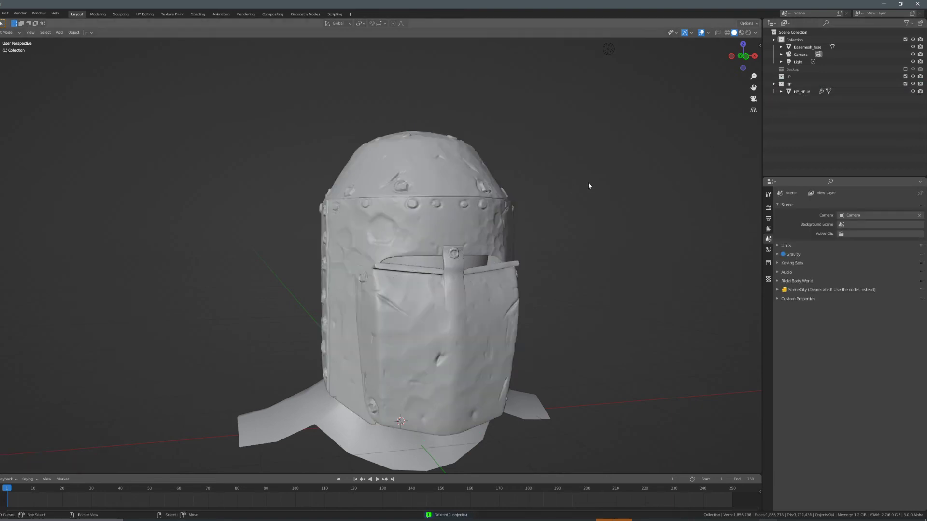
pyautogui.click(774, 92)
pyautogui.hotkey('ctrl', 'c')
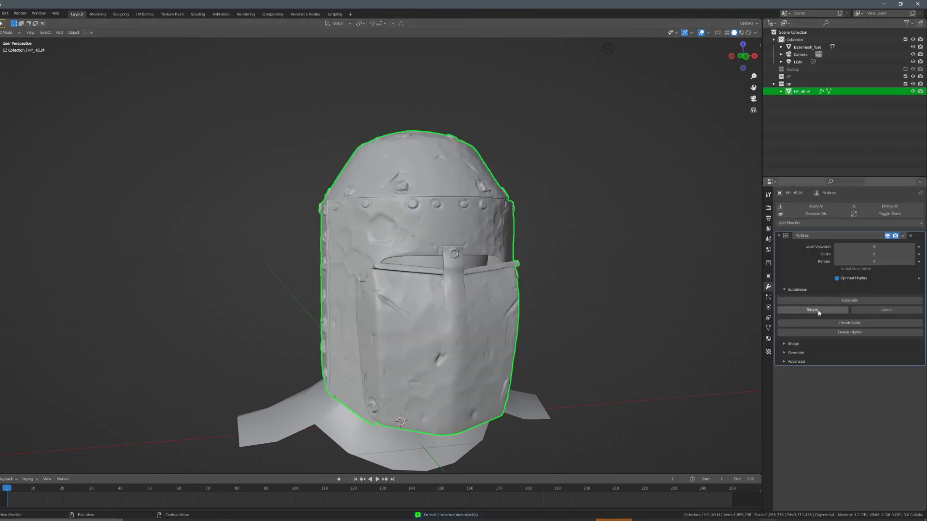
pyautogui.click(789, 344)
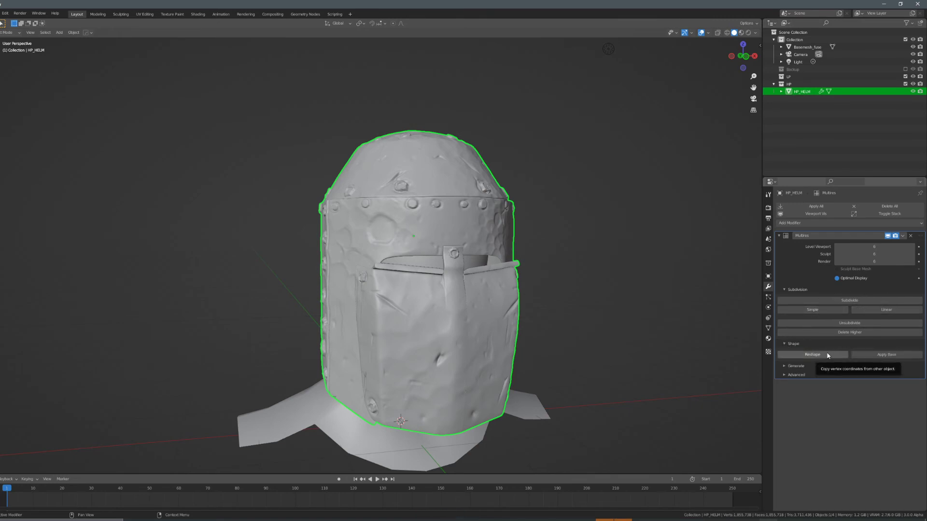
pyautogui.click(880, 356)
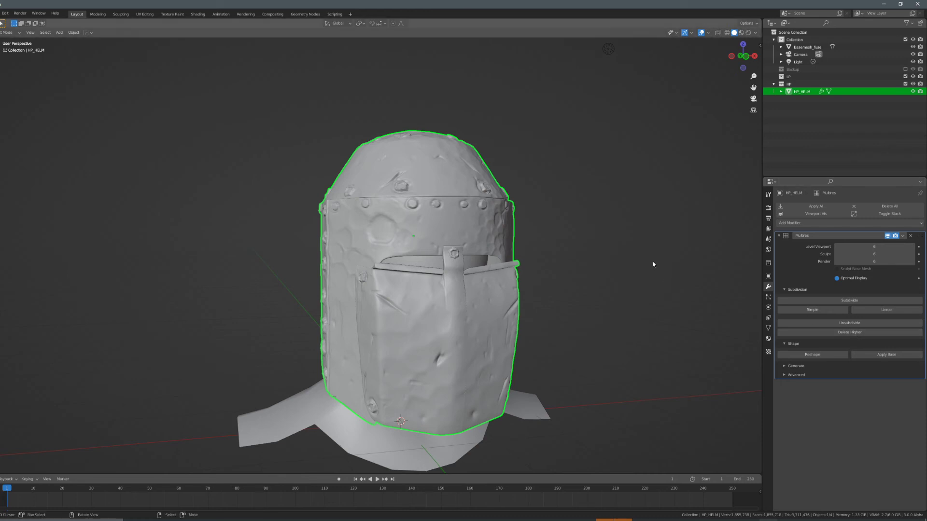
# Duplicate HP_HELM in place with its Multires modifier and move the copy into the LP collection.
pyautogui.hotkey('shift', 'd')
pyautogui.rightClick(536, 237)
pyautogui.press('m')
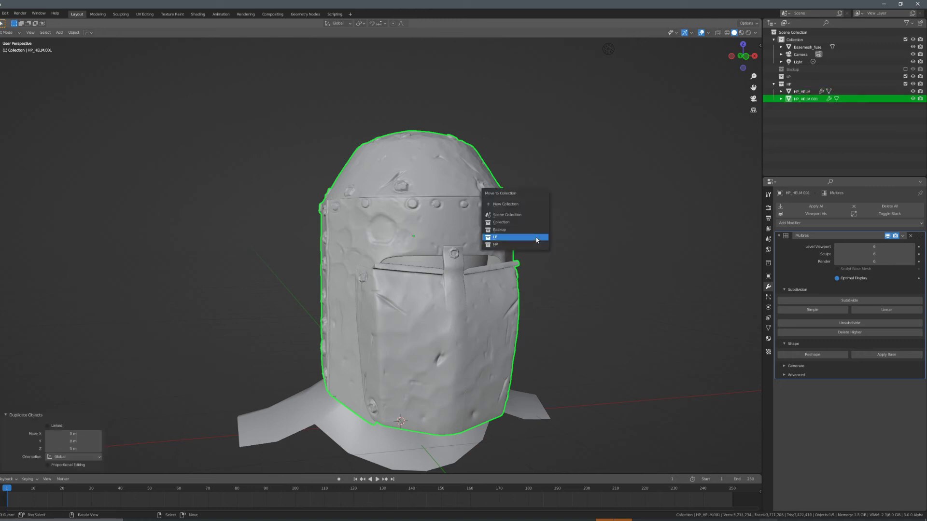
pyautogui.click(537, 238)
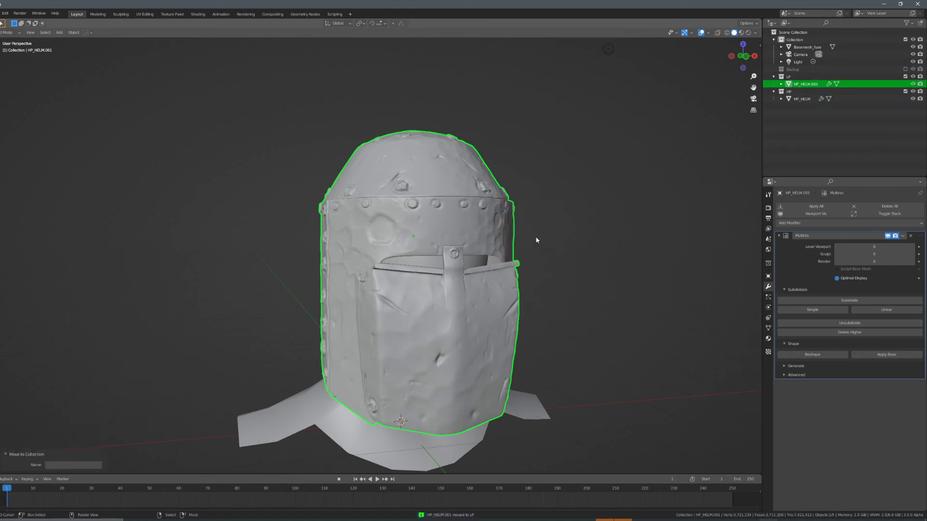
# Rename the copy in the LP collection as LP_HELM.001 and remove its Multires modifier.
pyautogui.doubleClick(811, 84)
pyautogui.press('Home')
pyautogui.press('Right')
pyautogui.press('Right')
pyautogui.press('BackSpace')
pyautogui.press('BackSpace')
pyautogui.write('LP')
pyautogui.press('Return')
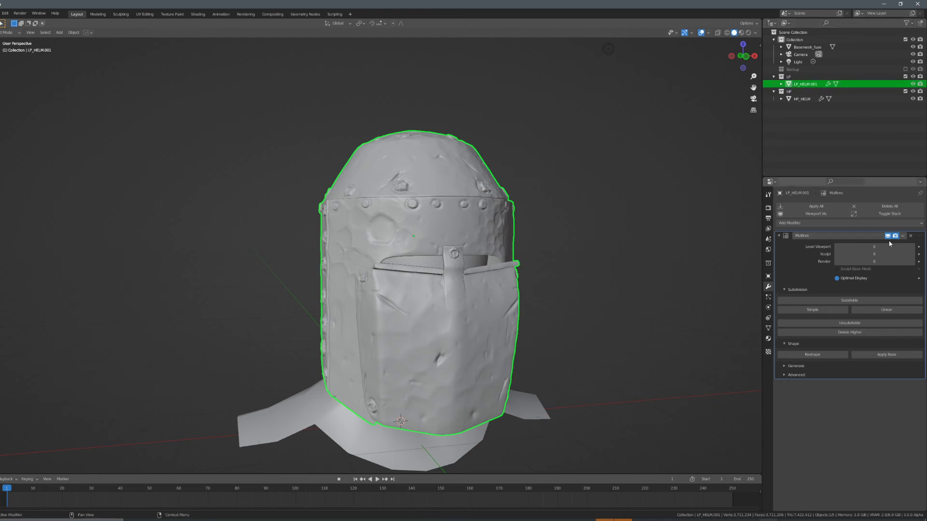
pyautogui.click(910, 236)
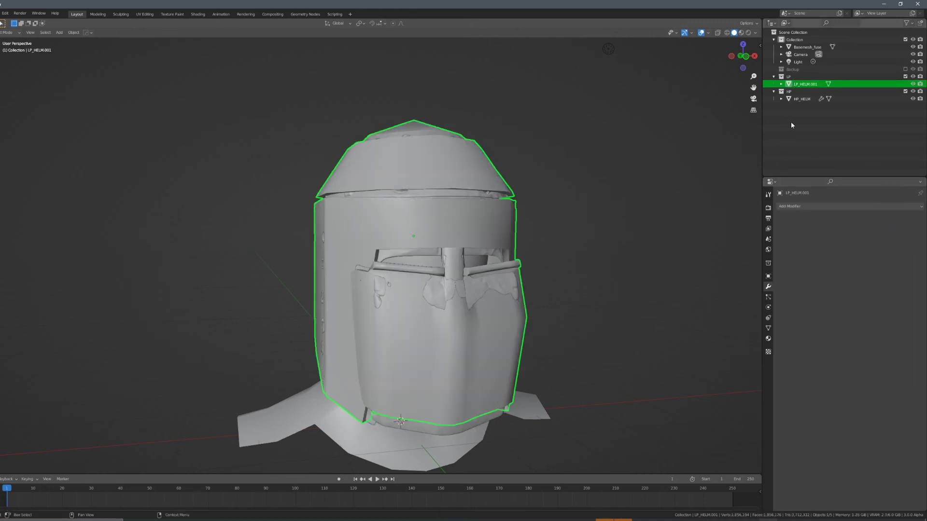
# Hide HP_HELM and scale up the top disc of the LP_HELM.001 mesh by about 1.3.
pyautogui.click(912, 99)
pyautogui.moveTo(474, 219); pyautogui.dragTo(532, 224, button='middle')
pyautogui.press('Tab')
pyautogui.press('Tab')
pyautogui.press('Tab')
pyautogui.moveTo(453, 195)
pyautogui.mouseDown(button='middle')
pyautogui.moveTo(455, 208)
pyautogui.moveTo(463, 188)
pyautogui.mouseUp(button='middle')
pyautogui.press('s')
pyautogui.click(502, 159)
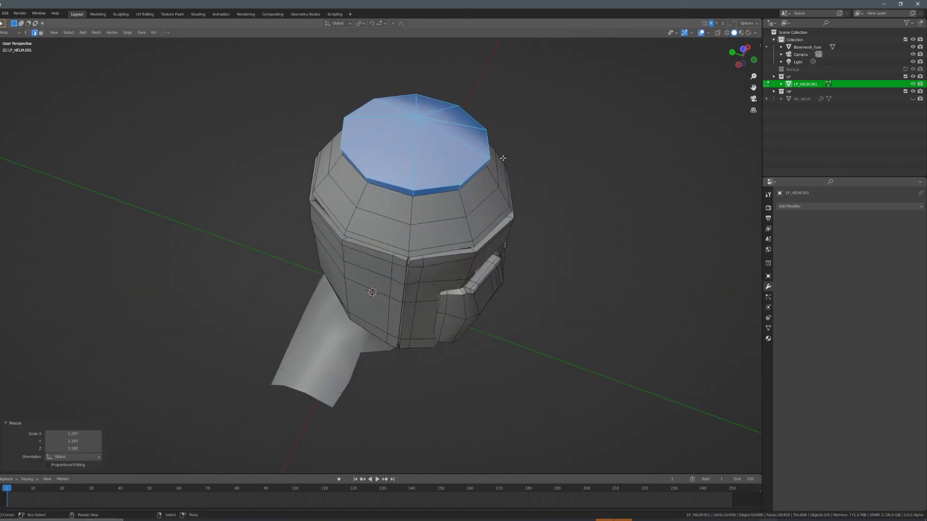
# Lower the low-poly helmet's top disc along Z onto the cap and scale it down slightly to fit.
pyautogui.moveTo(502, 159); pyautogui.dragTo(529, 137, button='middle')
pyautogui.hotkey('alt', 'z')
pyautogui.hotkey('alt', 'z')
pyautogui.press('g')
pyautogui.press('z')
pyautogui.click(531, 141)
pyautogui.press('s')
pyautogui.click(541, 146)
pyautogui.moveTo(538, 174); pyautogui.dragTo(488, 182, button='middle')
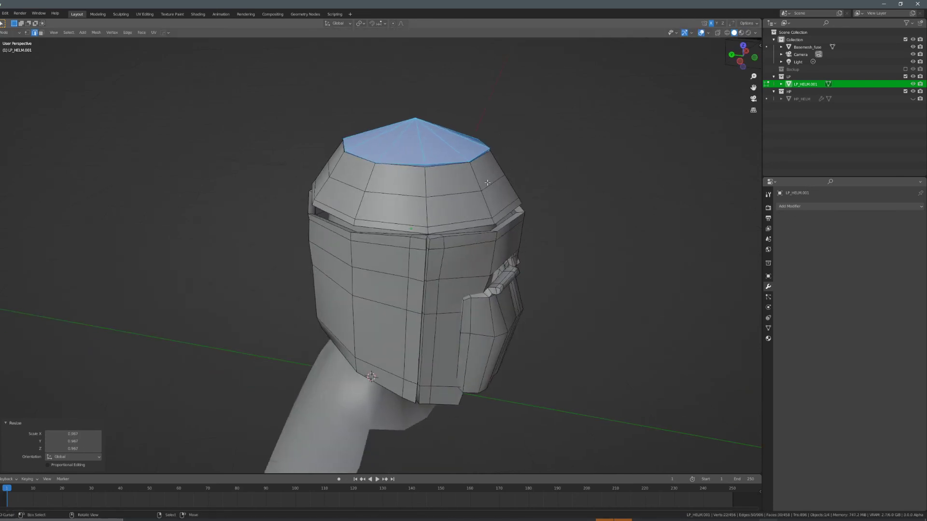
# Extend the selection to the helmet's whole cap and lower it about 0.03 m along Z.
pyautogui.press('ctrl+KP_Add')
pyautogui.press('ctrl+KP_Add')
pyautogui.press('g')
pyautogui.press('z')
pyautogui.click(532, 190)
pyautogui.moveTo(532, 193); pyautogui.dragTo(682, 145, button='middle')
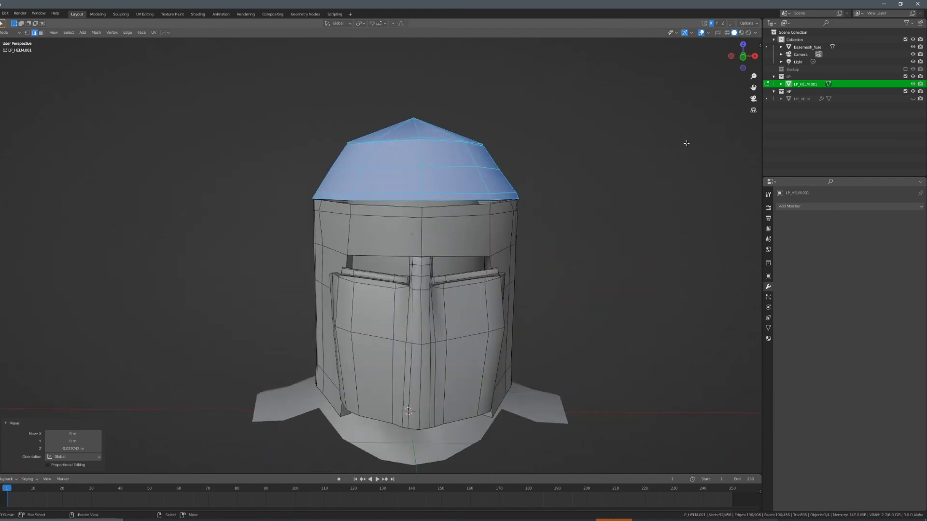
# Undo the cap edits, the second duplicate and Apply Base to restore the first low-poly copy in the LP collection.
pyautogui.press('ctrl+KP_Subtract')
pyautogui.press('ctrl+KP_Subtract')
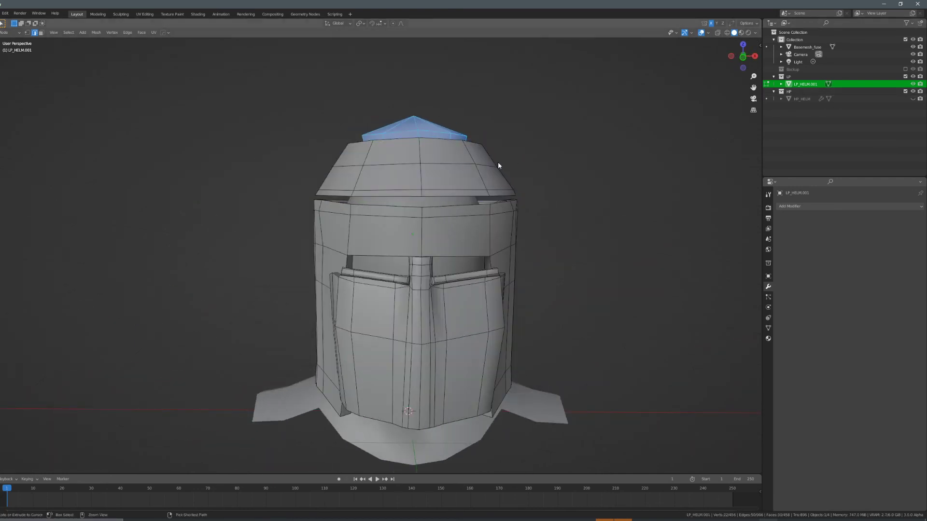
pyautogui.press('Tab')
pyautogui.hotkey('alt', 'h')
pyautogui.hotkey('ctrl', 'z')
pyautogui.hotkey('ctrl', 'z')
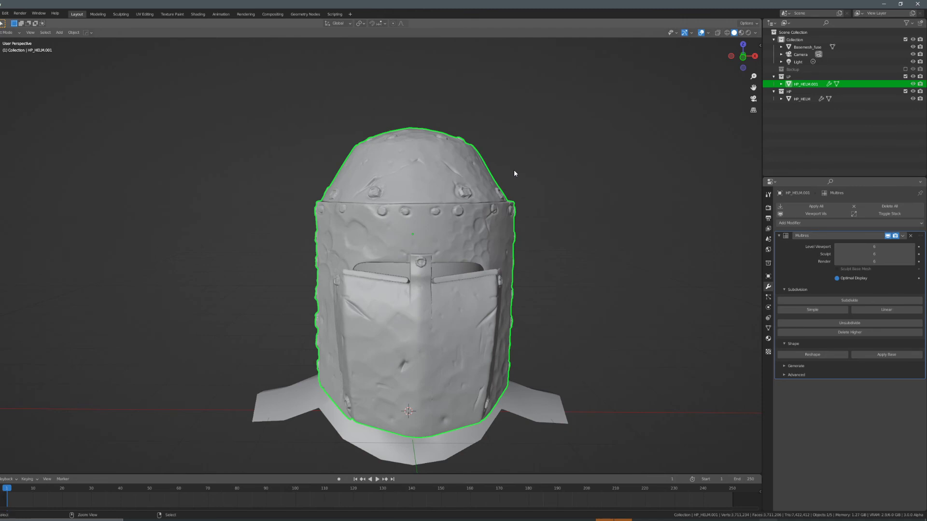
pyautogui.hotkey('ctrl', 'z')
pyautogui.scroll(-3, 542, 168)
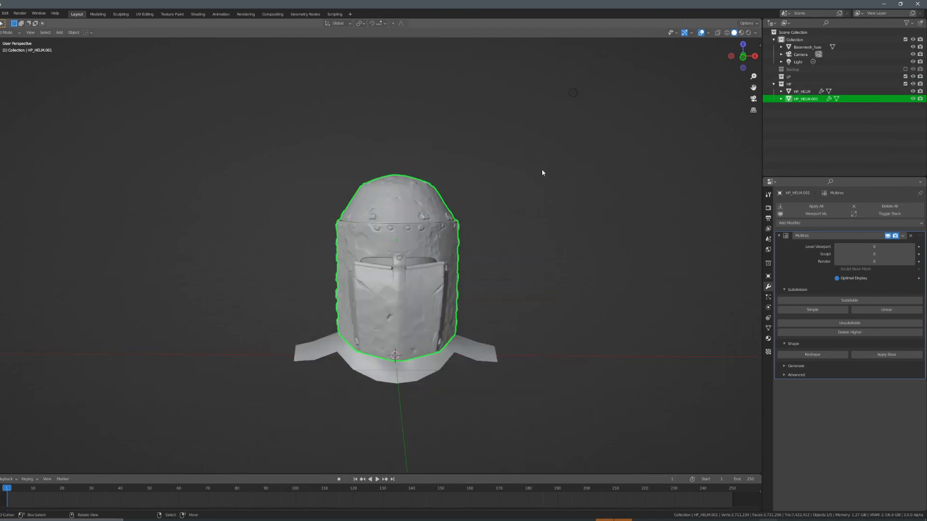
pyautogui.scroll(2, 531, 183)
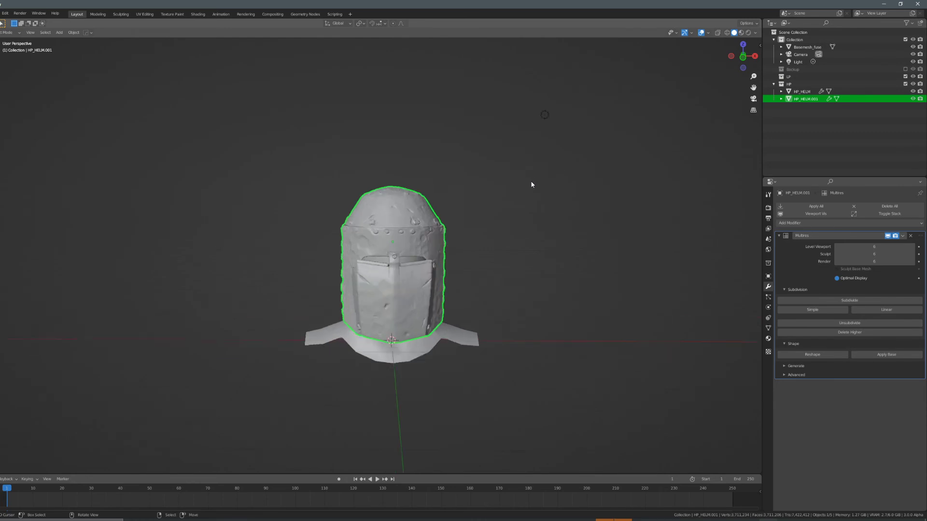
pyautogui.hotkey('ctrl', 'z')
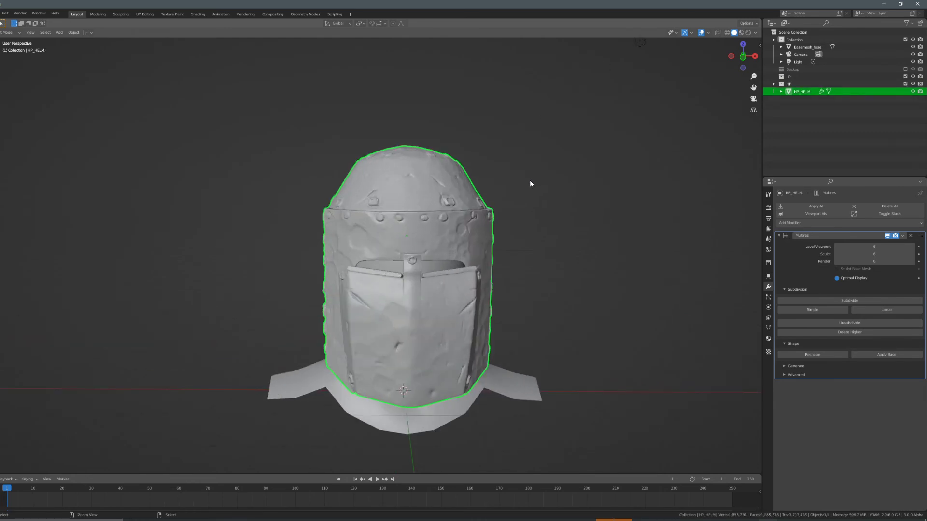
pyautogui.hotkey('ctrl', 'shift', 'z')
pyautogui.hotkey('ctrl', 'shift', 'z')
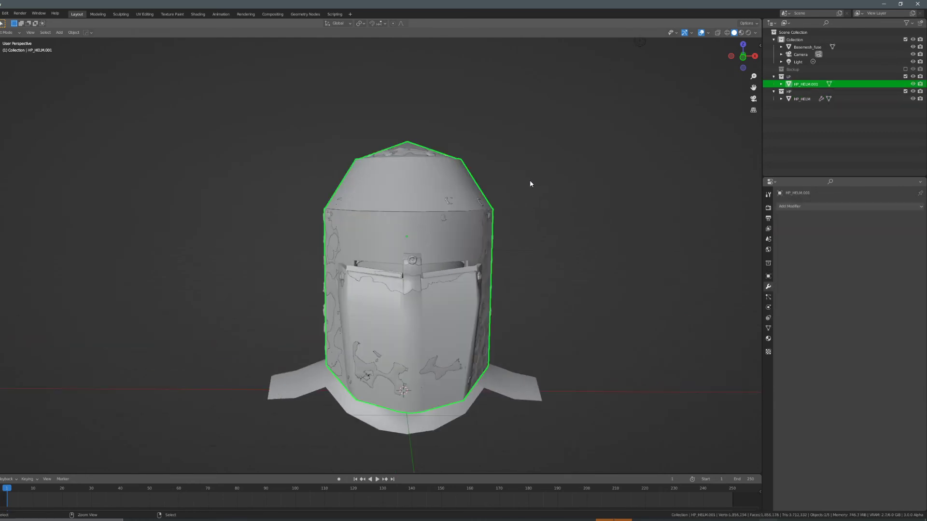
# Hide the HP_HELM mesh in the viewport to isolate the low-poly helmet.
pyautogui.moveTo(530, 184); pyautogui.dragTo(586, 196, button='middle')
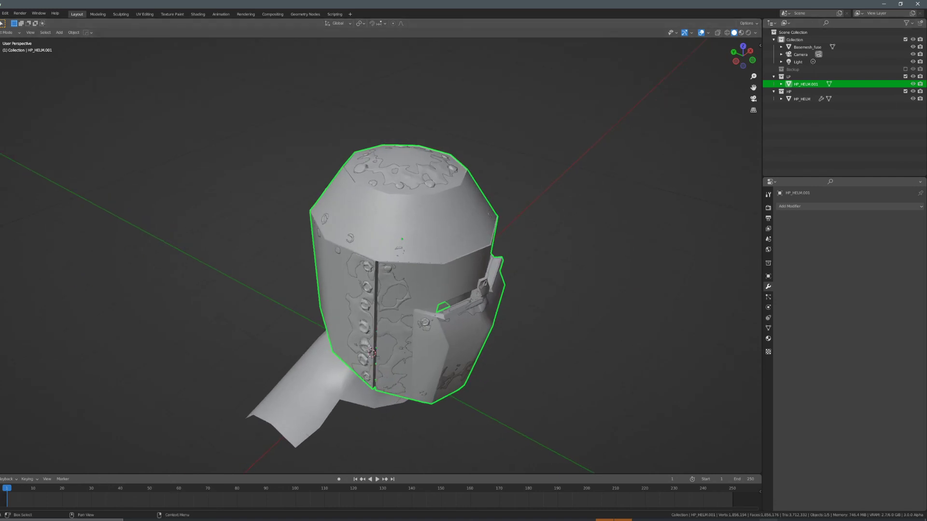
pyautogui.click(912, 99)
pyautogui.click(913, 99)
pyautogui.click(913, 100)
pyautogui.moveTo(458, 151); pyautogui.dragTo(461, 139, button='middle')
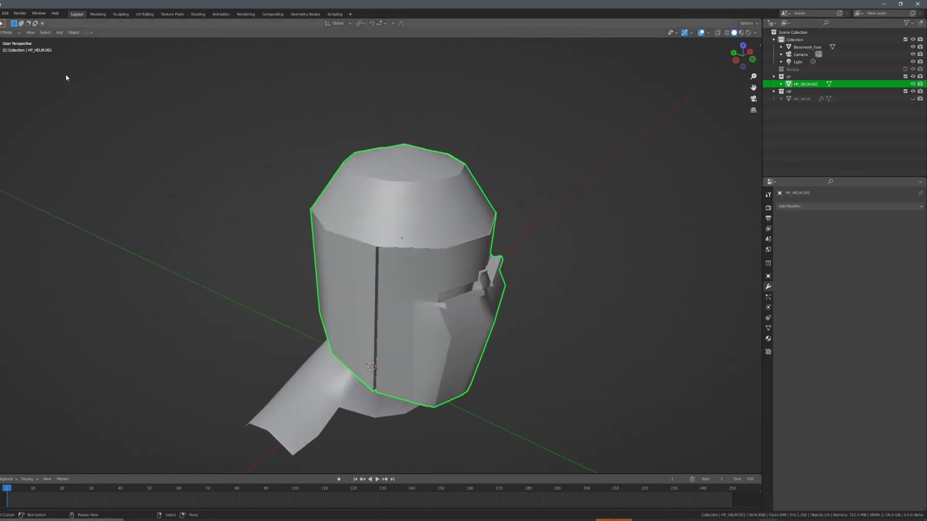
# Dismiss the file dialog without saving and rename the low-poly copy as LP_HELM.
pyautogui.hotkey('ctrl', 'o')
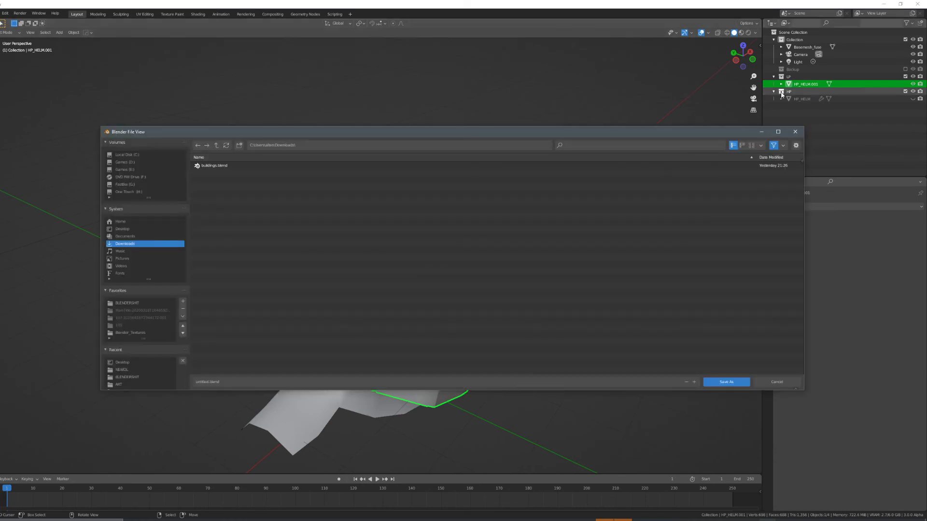
pyautogui.click(778, 381)
pyautogui.doubleClick(800, 84)
pyautogui.write('LP')
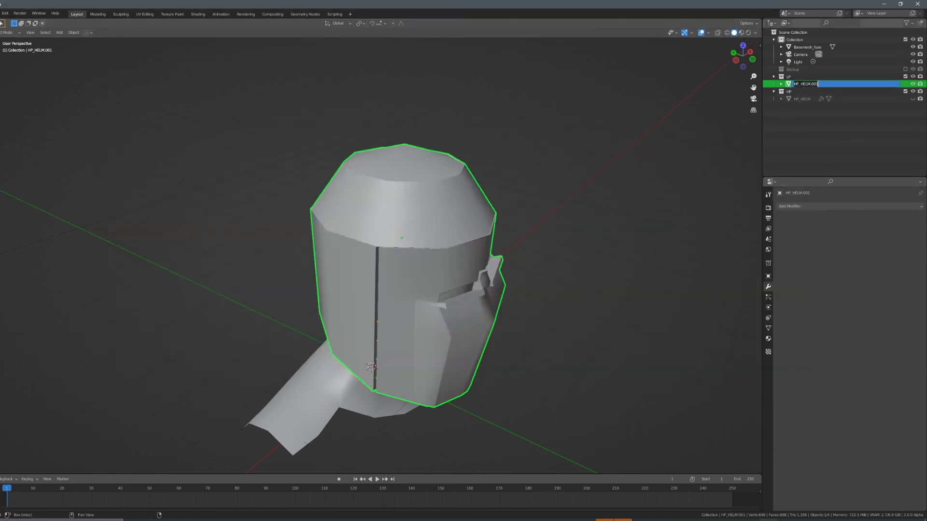
pyautogui.write('_HELM')
pyautogui.press('Return')
# Start an FBX export and create a folder named Helmet inside D:\BLENDERSHIT, entering it as the export location.
pyautogui.click(1, 14)
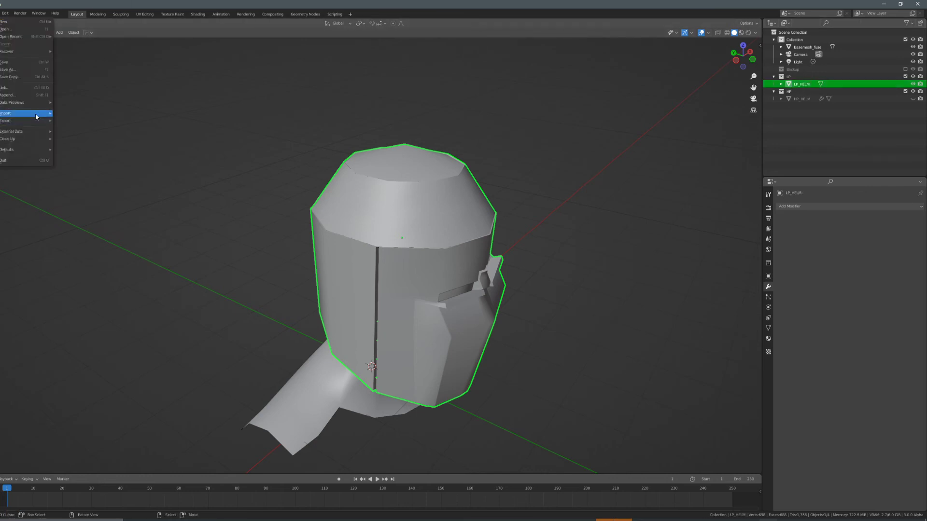
pyautogui.moveTo(34, 121)
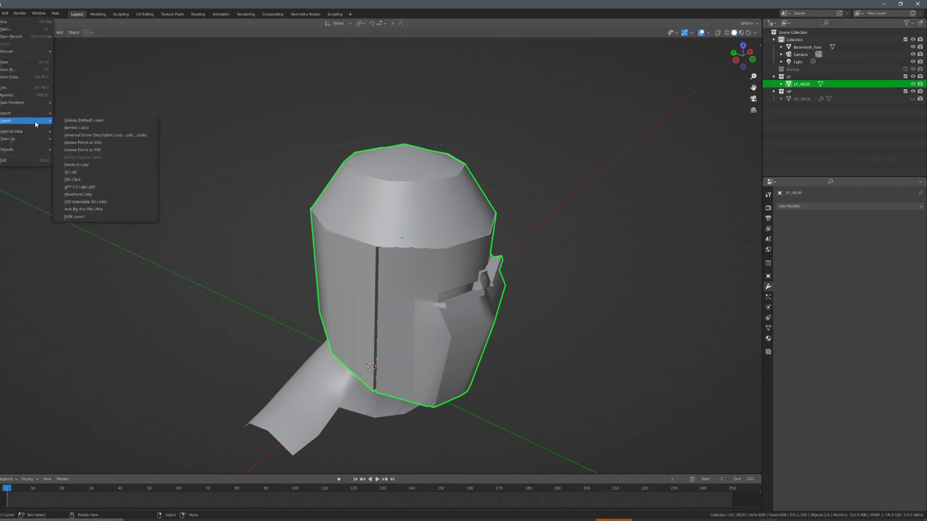
pyautogui.click(105, 179)
pyautogui.click(130, 303)
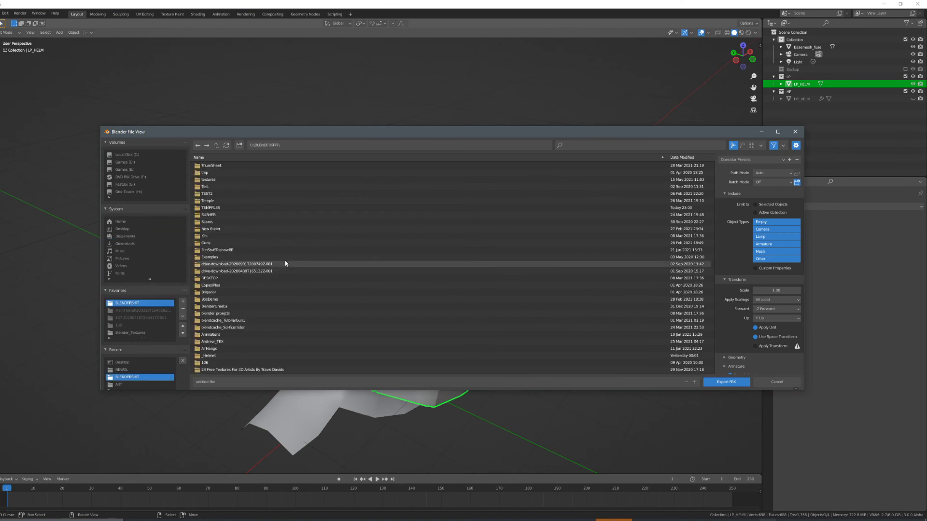
pyautogui.click(239, 146)
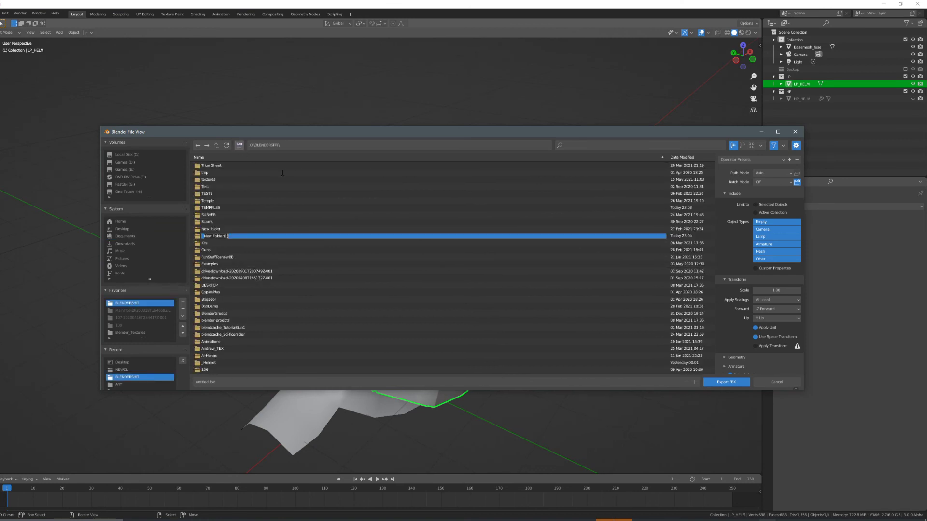
pyautogui.write('Helmet')
pyautogui.press('Return')
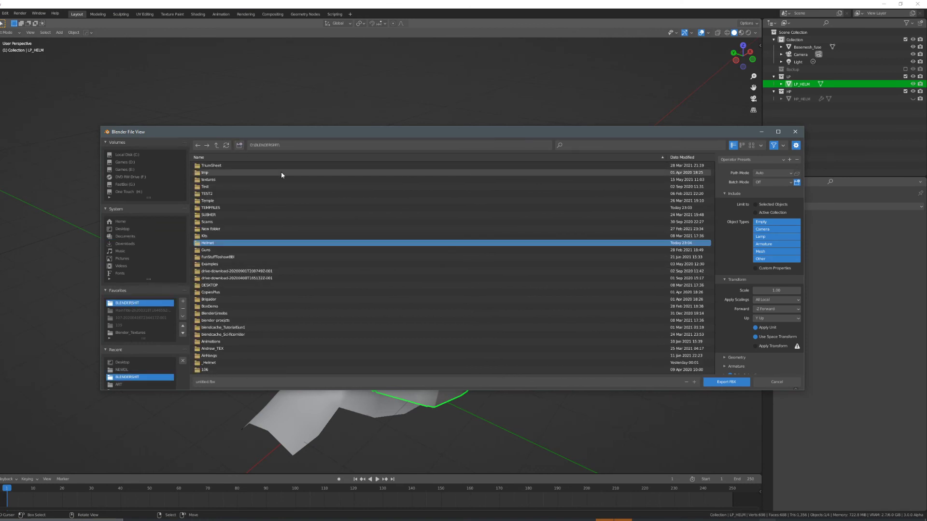
pyautogui.doubleClick(253, 238)
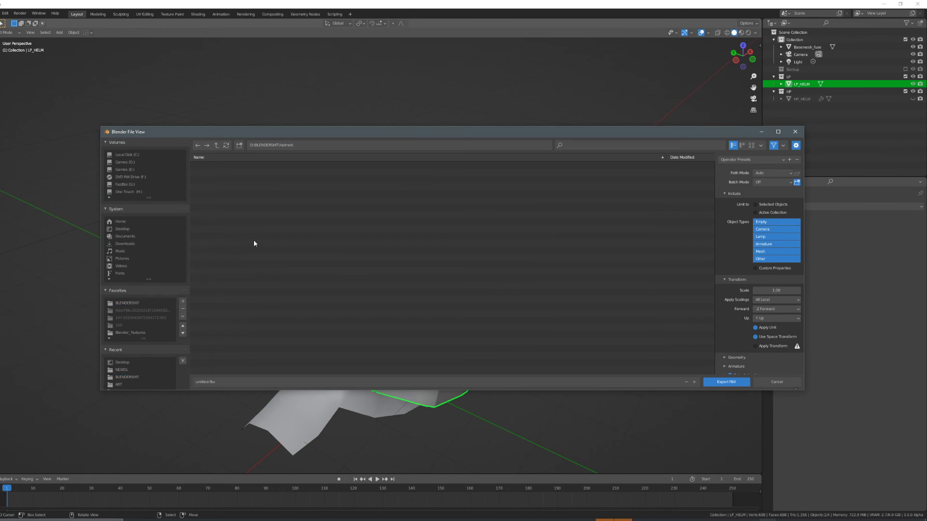
# Create a subfolder named model inside the Helmet folder and enter it.
pyautogui.click(239, 146)
pyautogui.write('model')
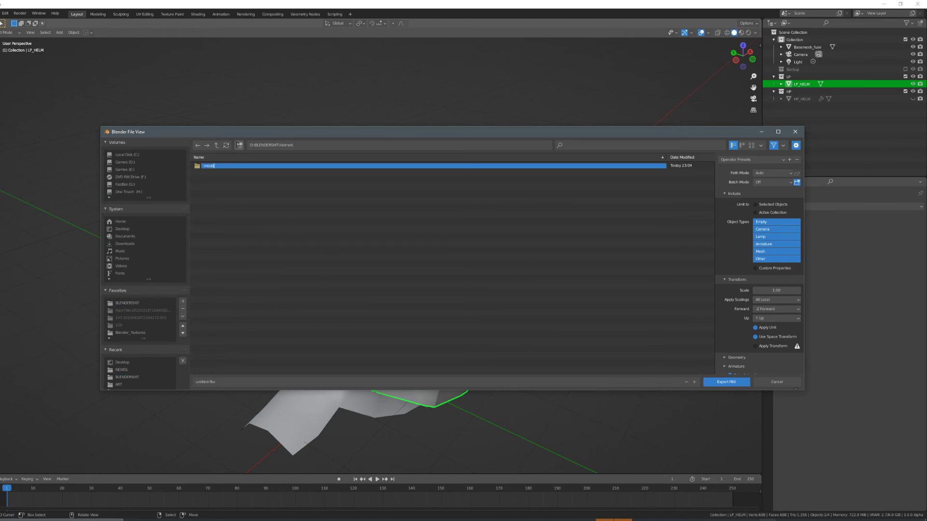
pyautogui.press('Return')
pyautogui.doubleClick(254, 165)
# Export the low-poly helmet as LP_HELM.fbx into the model folder, limited to selected objects.
pyautogui.click(205, 382)
pyautogui.write('LP_HELM')
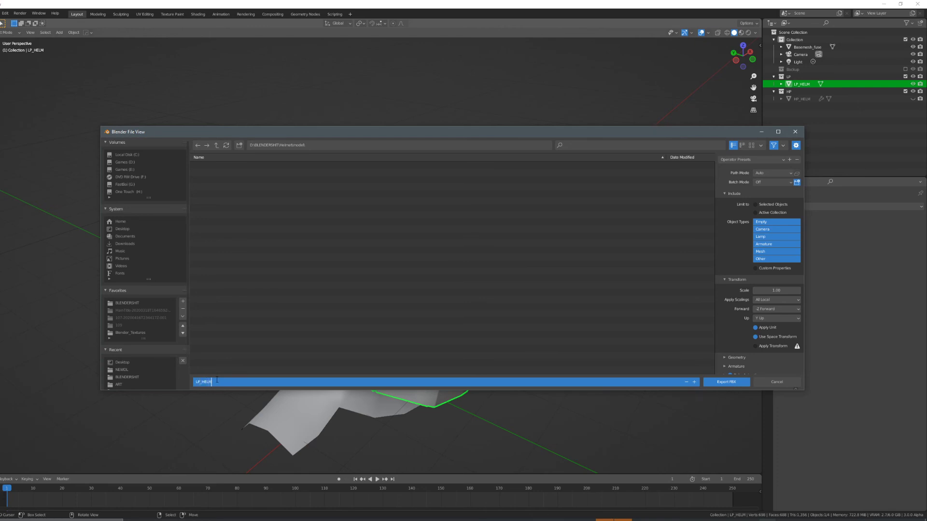
pyautogui.press('Return')
pyautogui.click(331, 147)
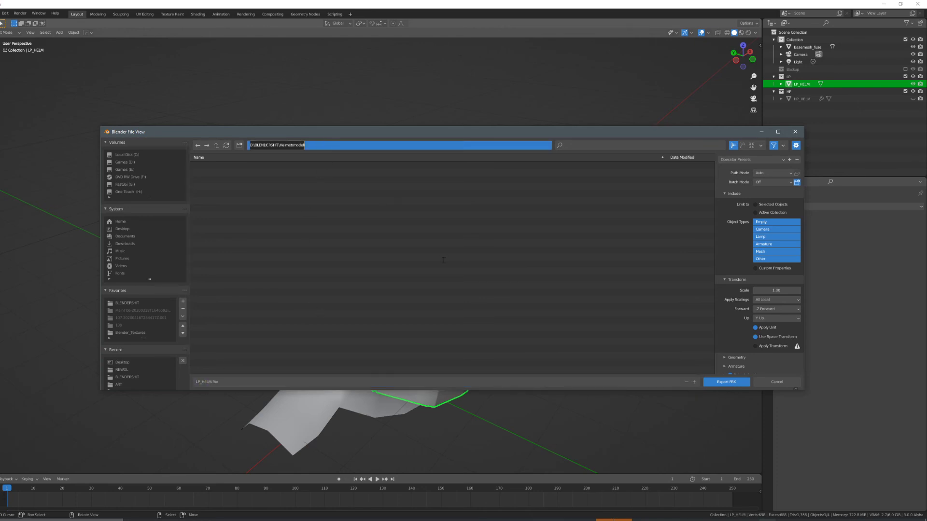
pyautogui.click(493, 259)
pyautogui.click(757, 205)
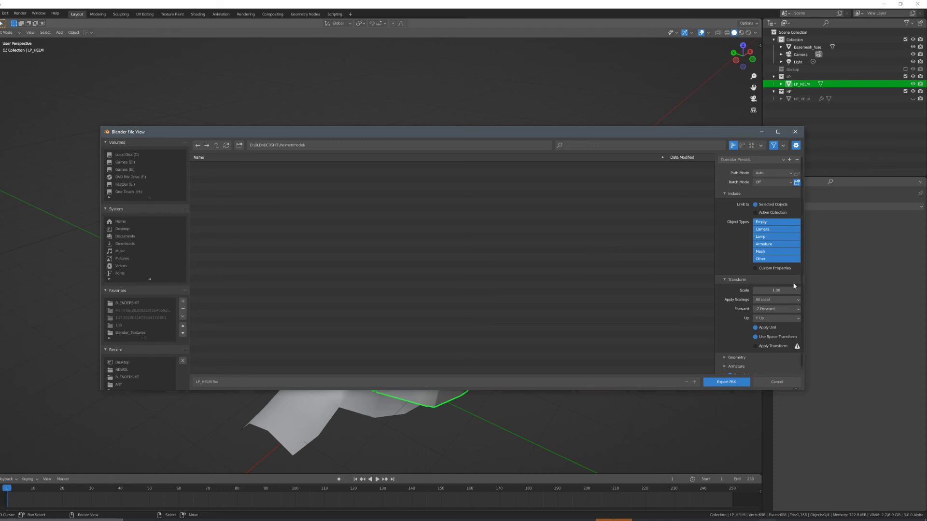
pyautogui.click(733, 381)
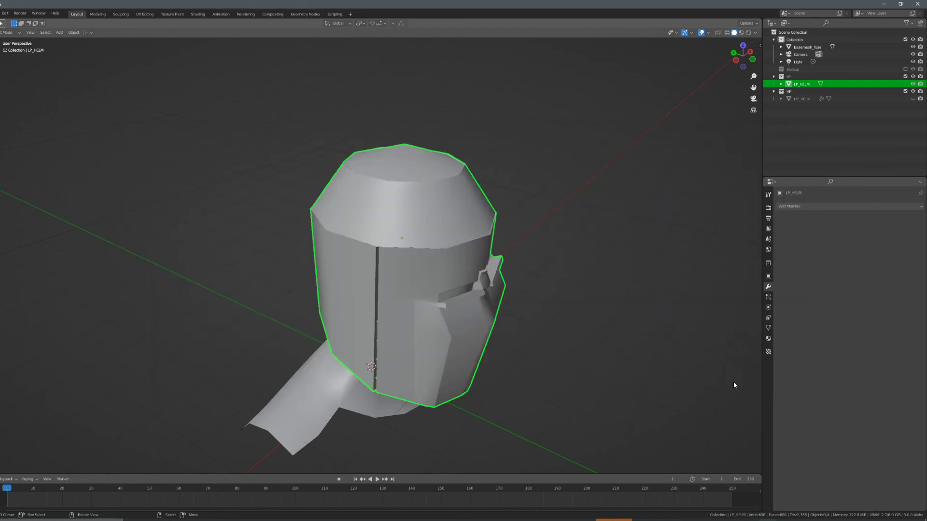
# Hide LP_HELM, show and select HP_HELM, and apply its Multires modifier.
pyautogui.click(912, 84)
pyautogui.click(912, 98)
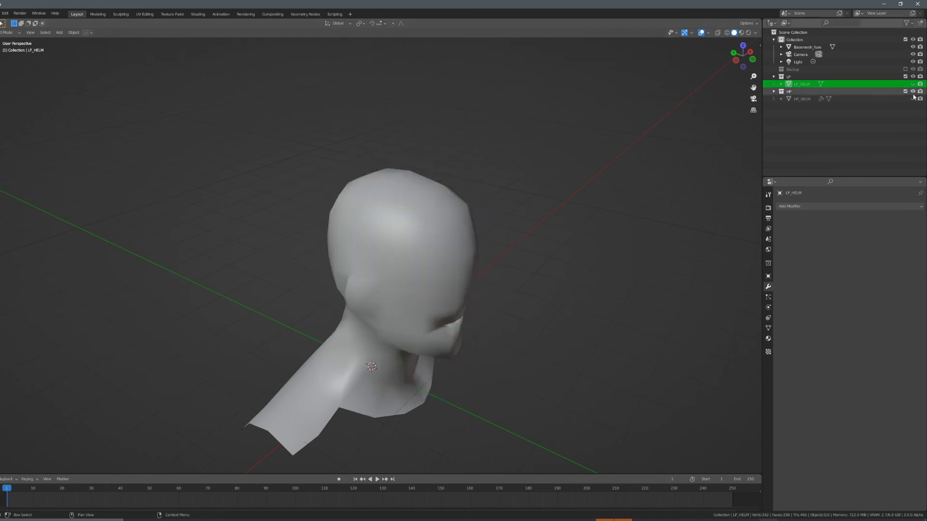
pyautogui.click(870, 101)
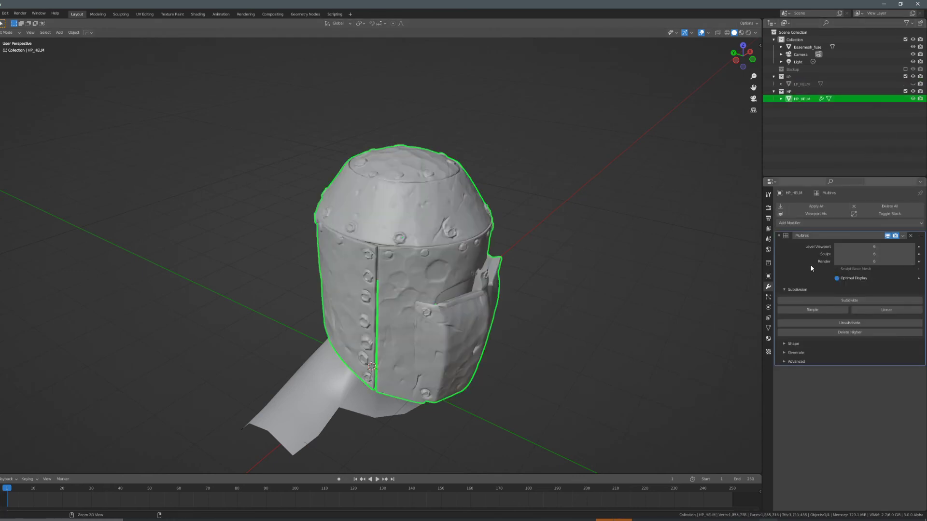
pyautogui.hotkey('ctrl', 'a')
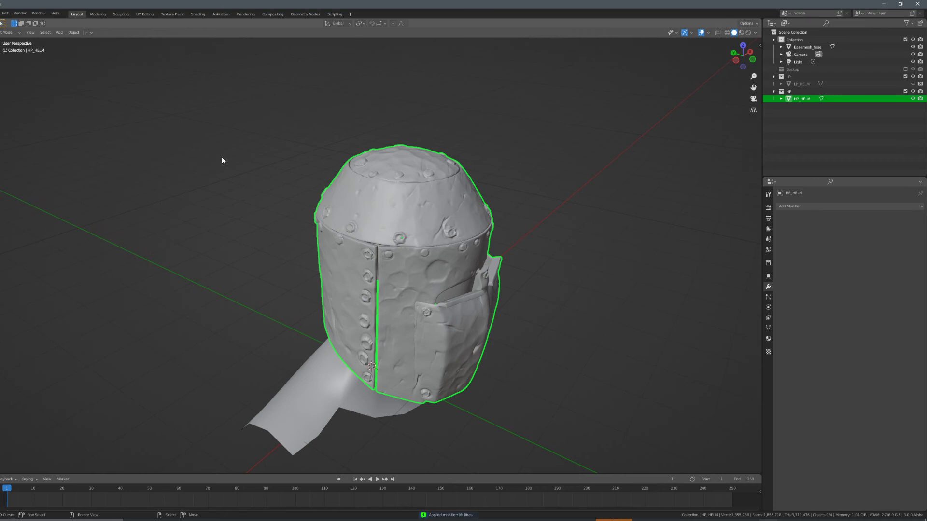
# Export the high-poly helmet as HP_HELM.fbx into the same model folder, limited to selected objects.
pyautogui.click(2, 13)
pyautogui.moveTo(38, 122)
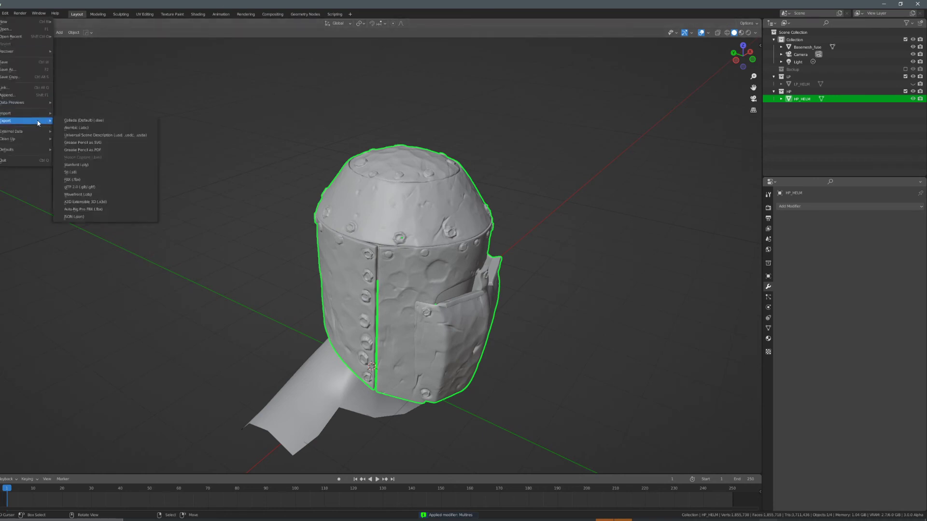
pyautogui.click(90, 180)
pyautogui.click(221, 381)
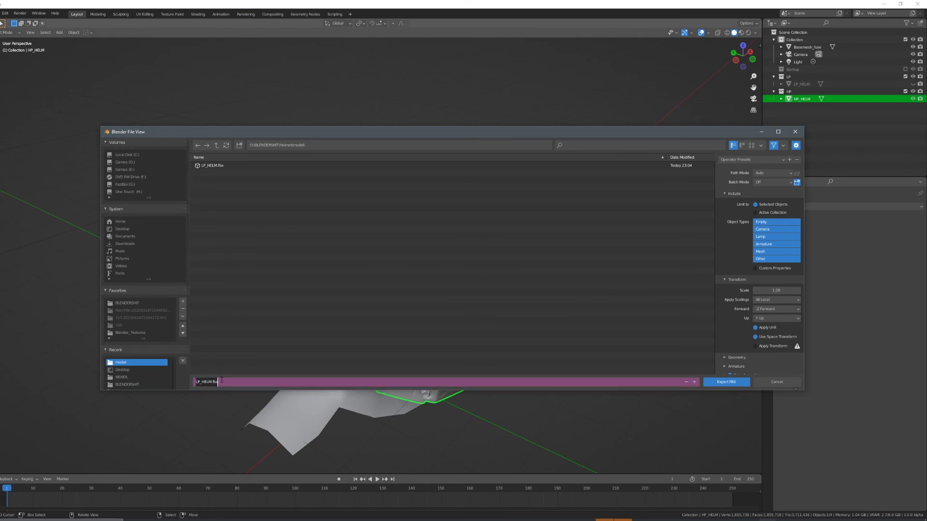
pyautogui.write('HP_HELM')
pyautogui.click(376, 277)
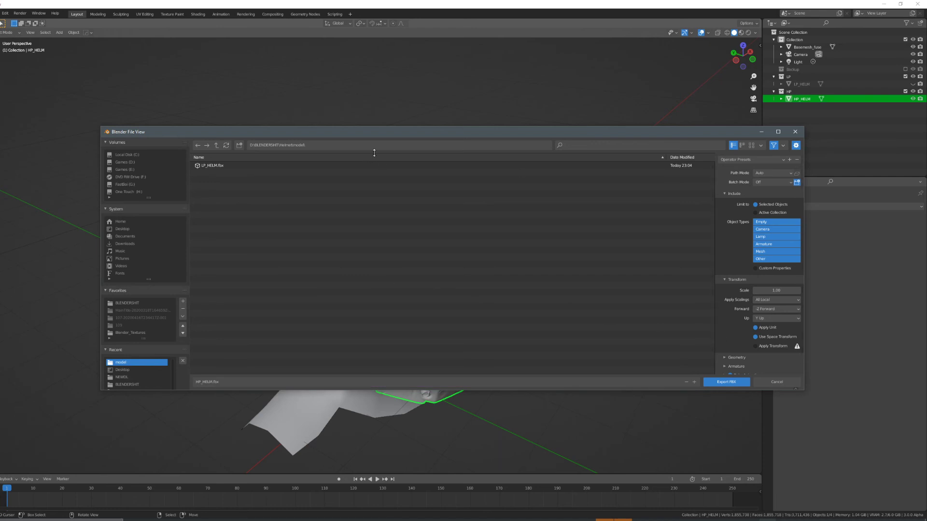
pyautogui.click(726, 382)
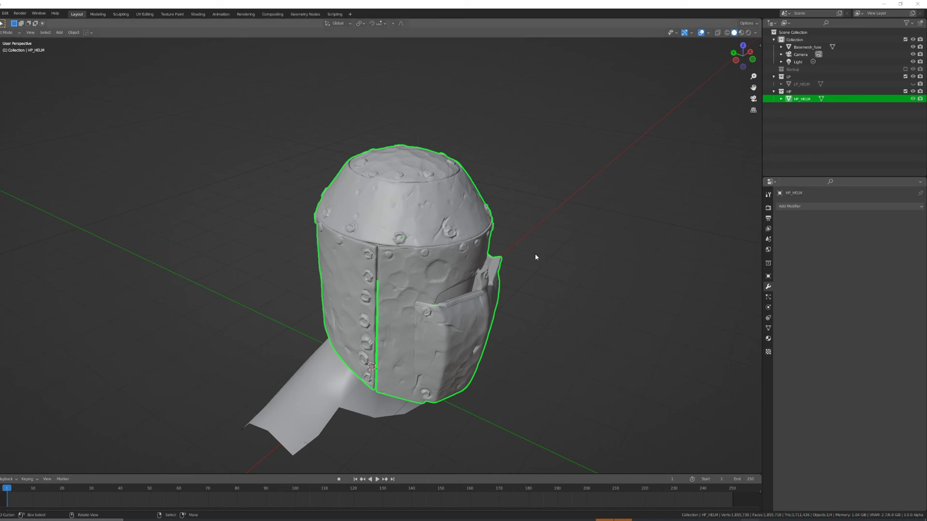
# Launch Substance 3D Painter 2021 and dismiss its welcome window.
pyautogui.scroll(-6, 535, 258)
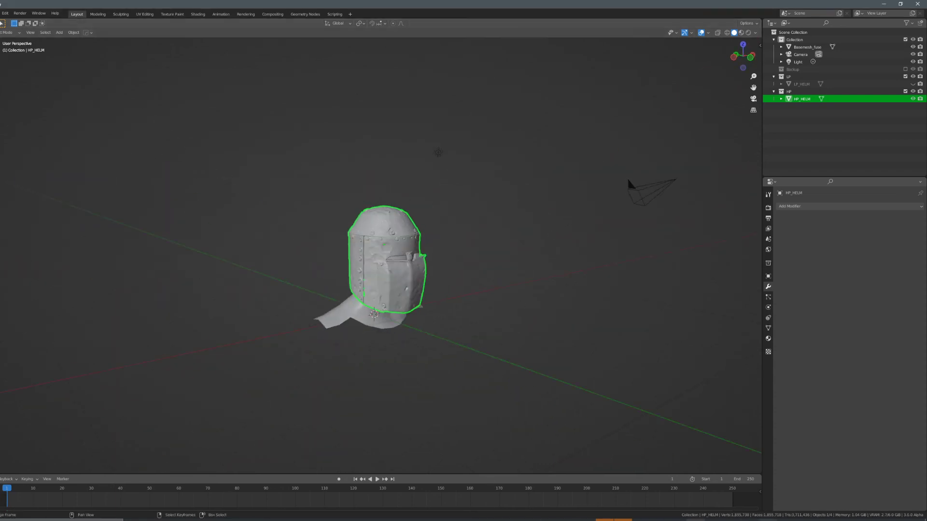
pyautogui.moveTo(697, 520)
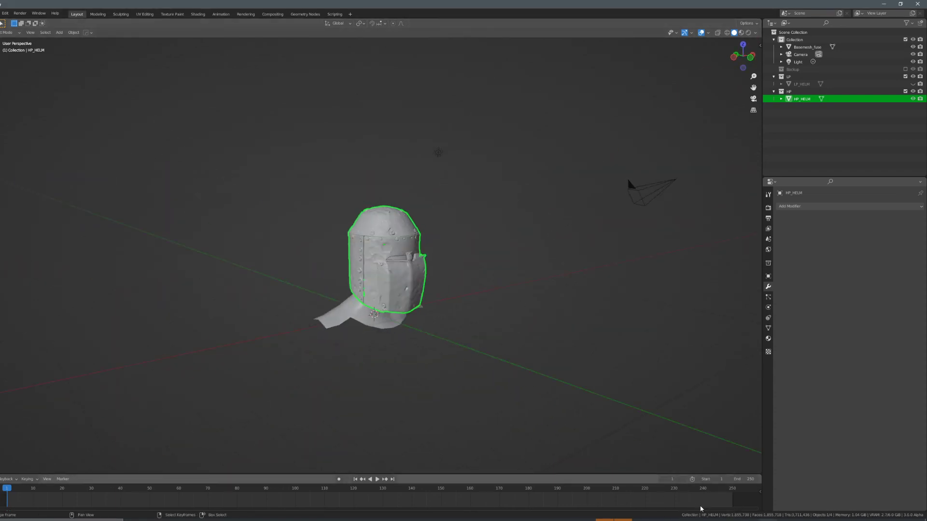
pyautogui.rightClick(713, 520)
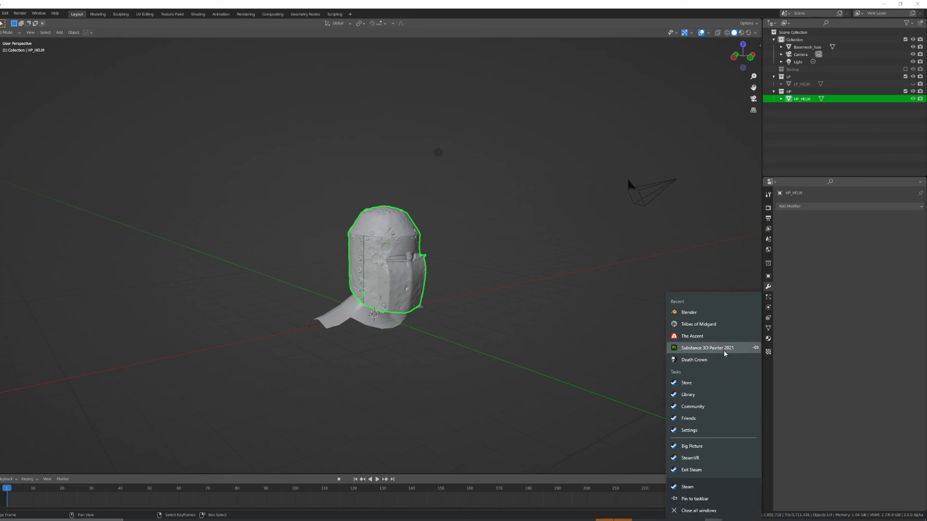
pyautogui.click(707, 348)
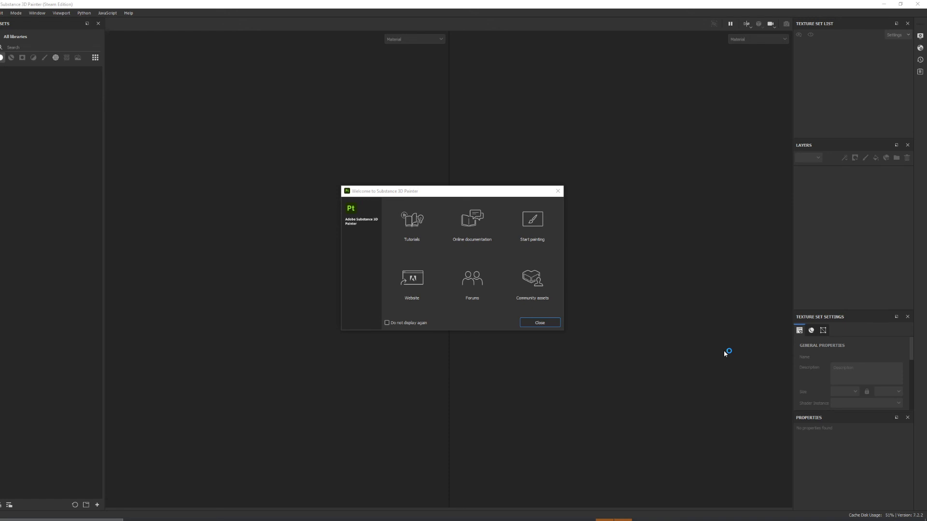
pyautogui.click(540, 323)
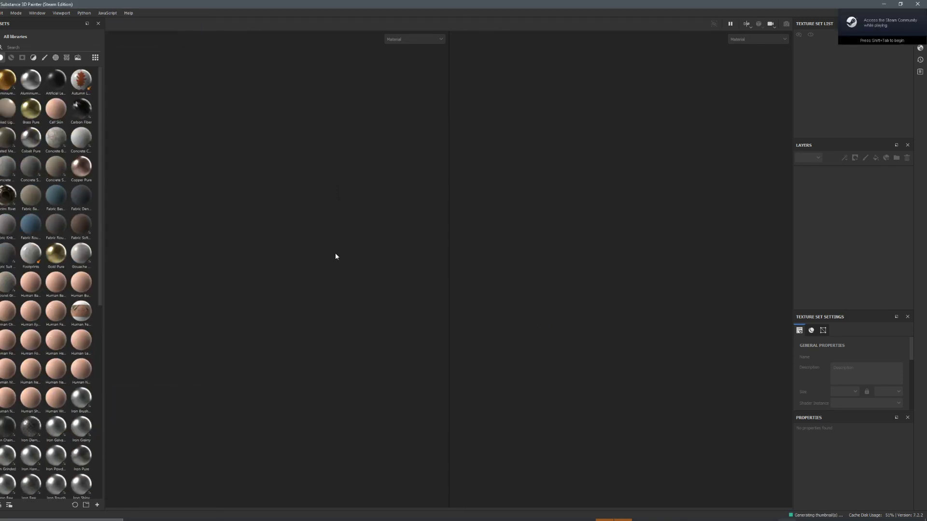
# Create a project with the Unreal Engine 4 template from D:\BLENDERSHIT\Helmet\model\LP_HELM.fbx, with the UV Tile workflow turned off.
pyautogui.click(1, 13)
pyautogui.click(5, 21)
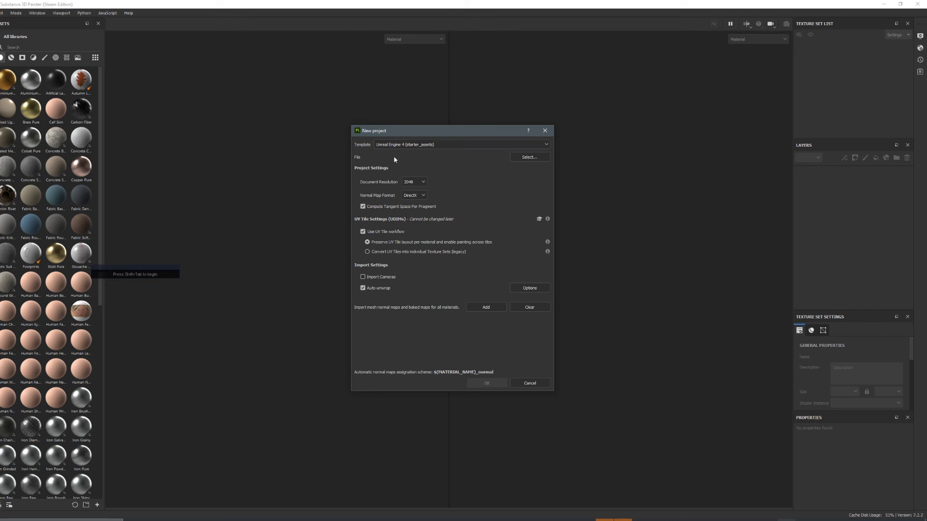
pyautogui.click(530, 157)
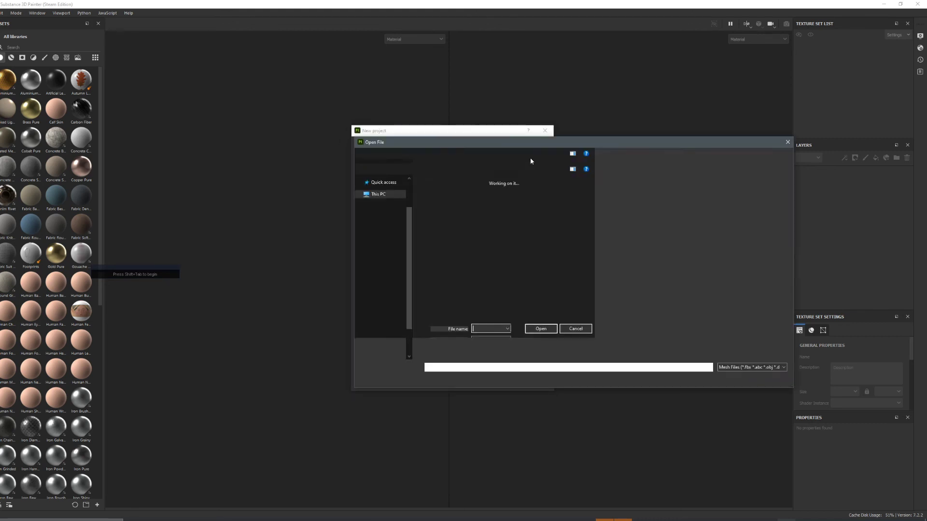
pyautogui.click(517, 155)
pyautogui.write('D:\\BLENDERSHIT\\Helmet\\model')
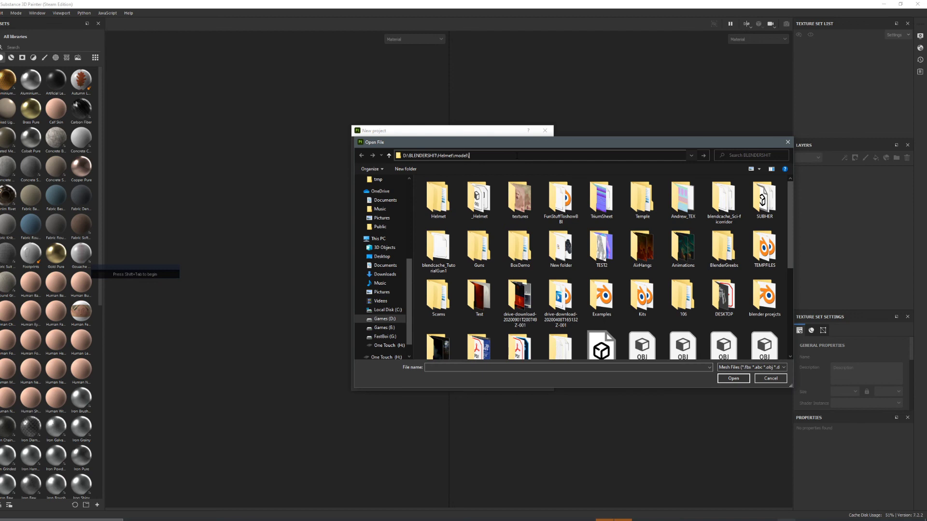
pyautogui.press('Return')
pyautogui.doubleClick(440, 198)
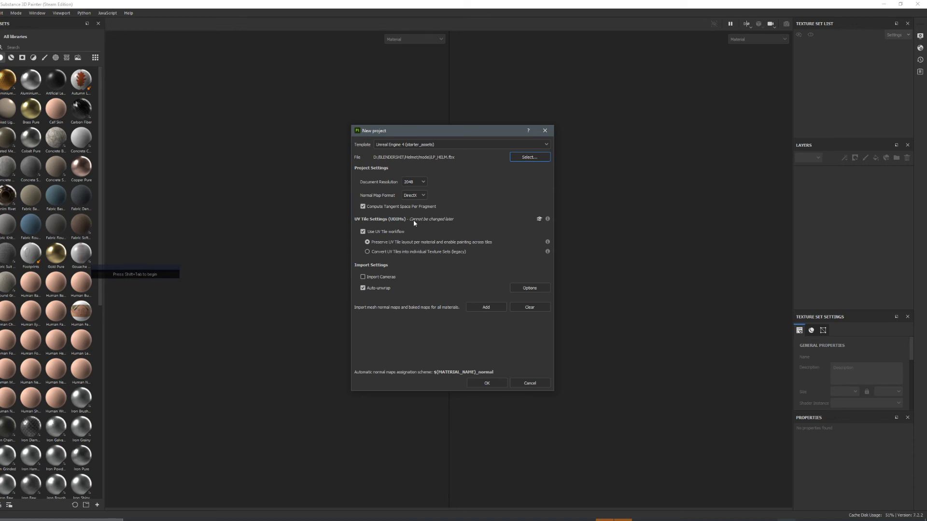
pyautogui.click(363, 231)
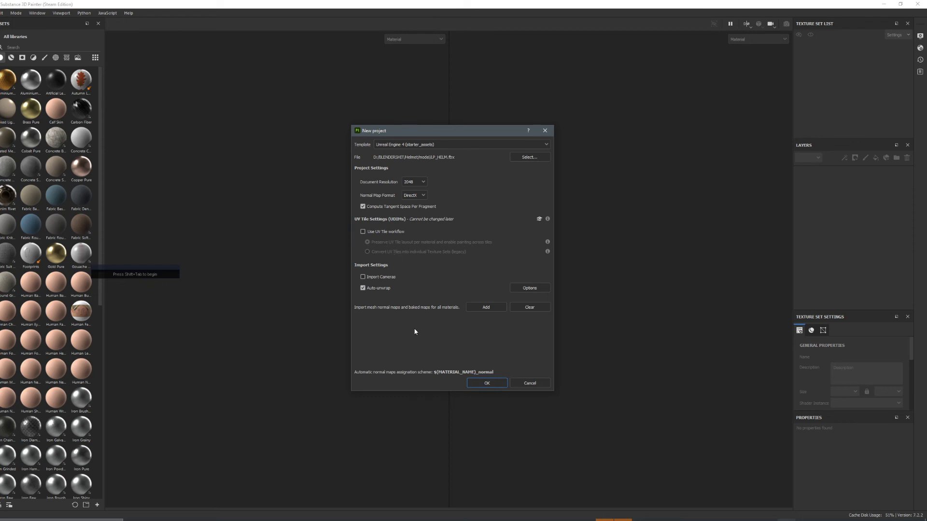
pyautogui.click(490, 384)
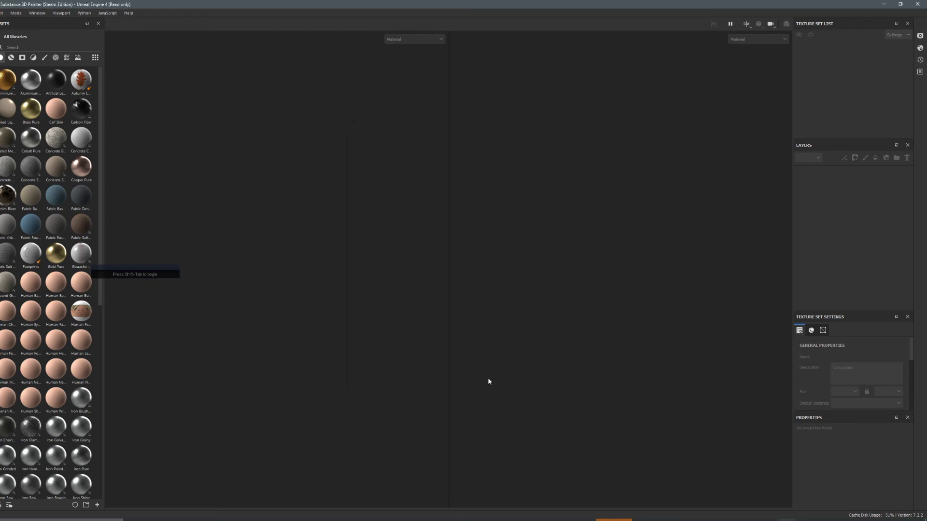
pyautogui.scroll(-1, 325, 354)
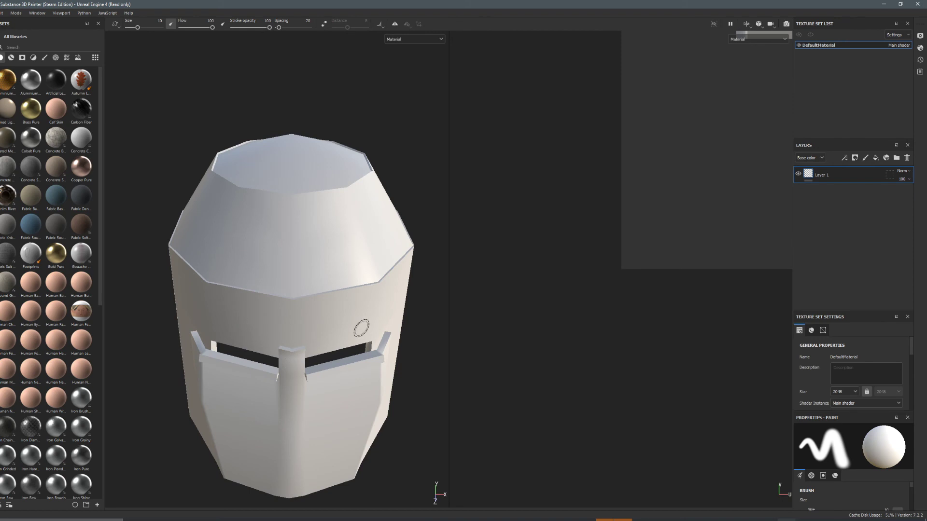
pyautogui.scroll(-1, 330, 352)
pyautogui.scroll(1, 337, 367)
pyautogui.scroll(-1, 358, 373)
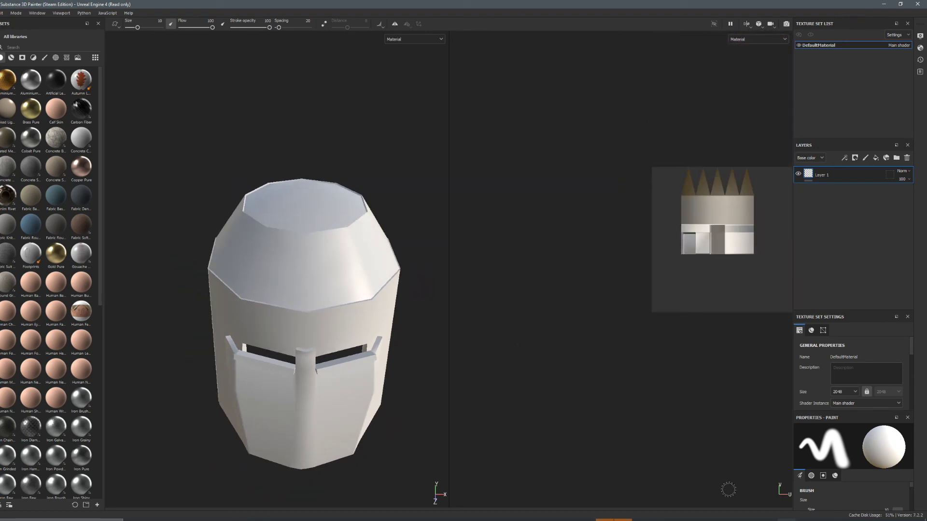
# Switch back to Blender, hide HP_HELM, and show and select LP_HELM.
pyautogui.click(751, 488)
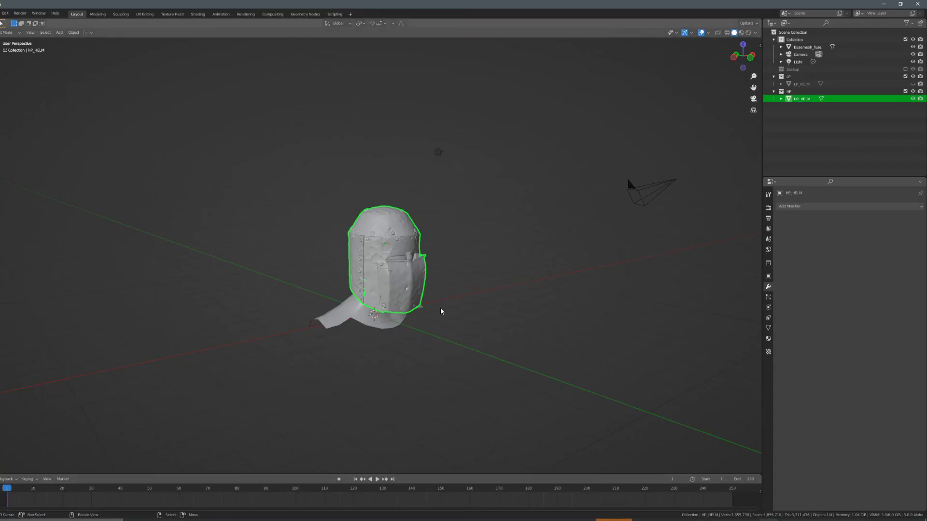
pyautogui.click(912, 99)
pyautogui.click(913, 85)
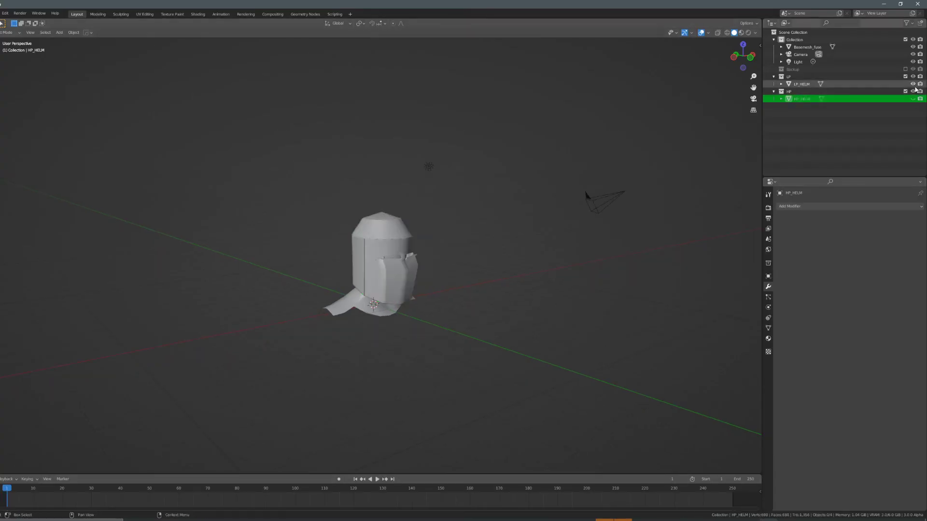
pyautogui.click(801, 84)
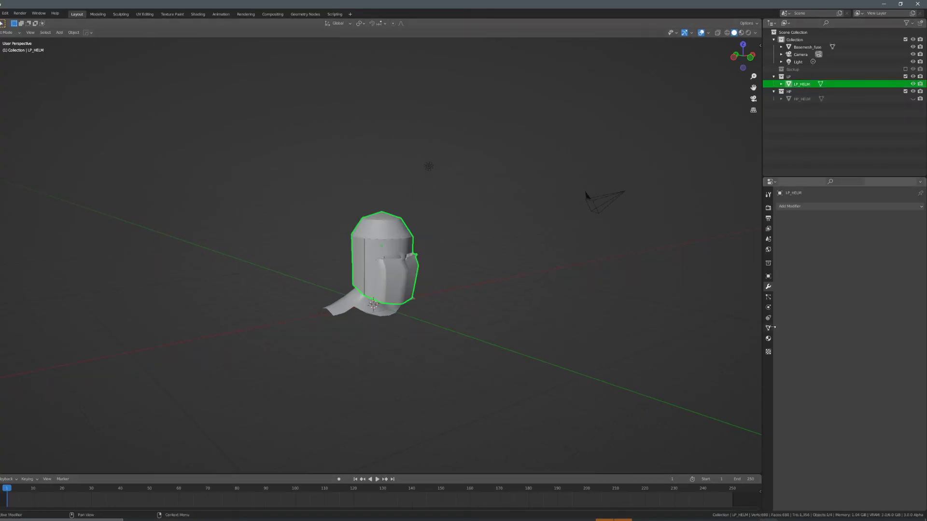
# Remove the UV map from LP_HELM and re-export only the selected mesh as FBX, overwriting LP_HELM.fbx in the model folder.
pyautogui.click(767, 328)
pyautogui.click(789, 307)
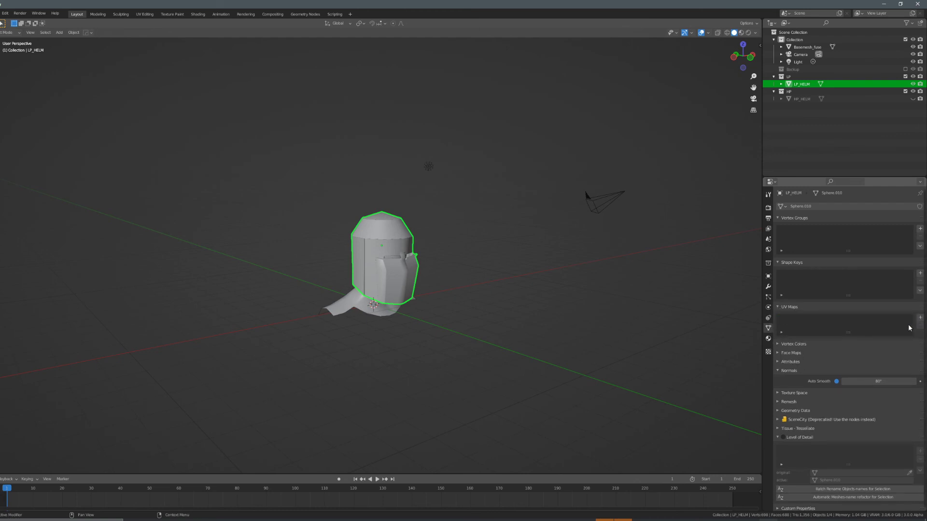
pyautogui.click(1, 13)
pyautogui.moveTo(20, 121)
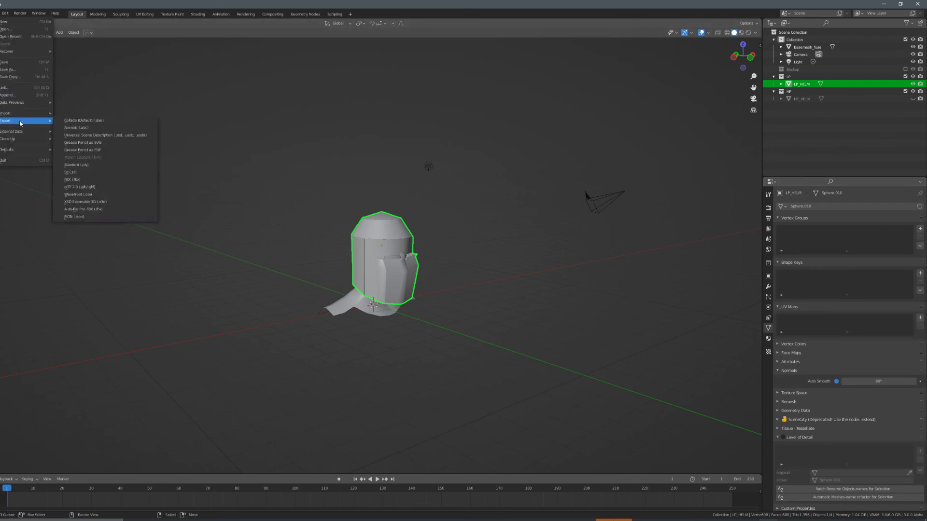
pyautogui.click(99, 179)
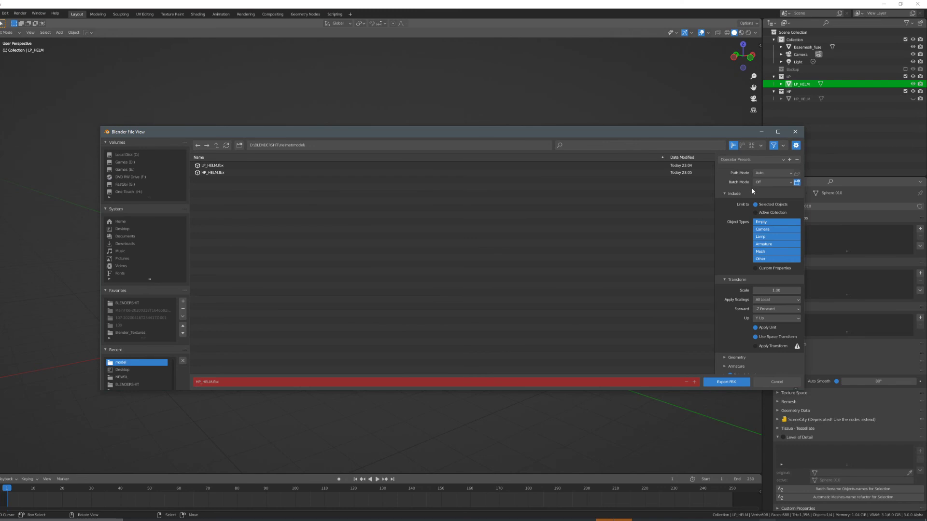
pyautogui.click(219, 166)
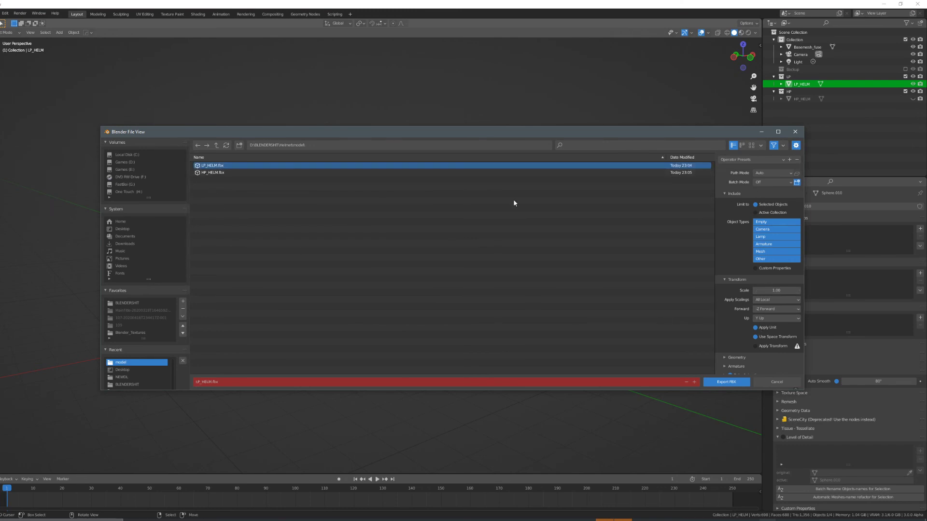
pyautogui.click(729, 382)
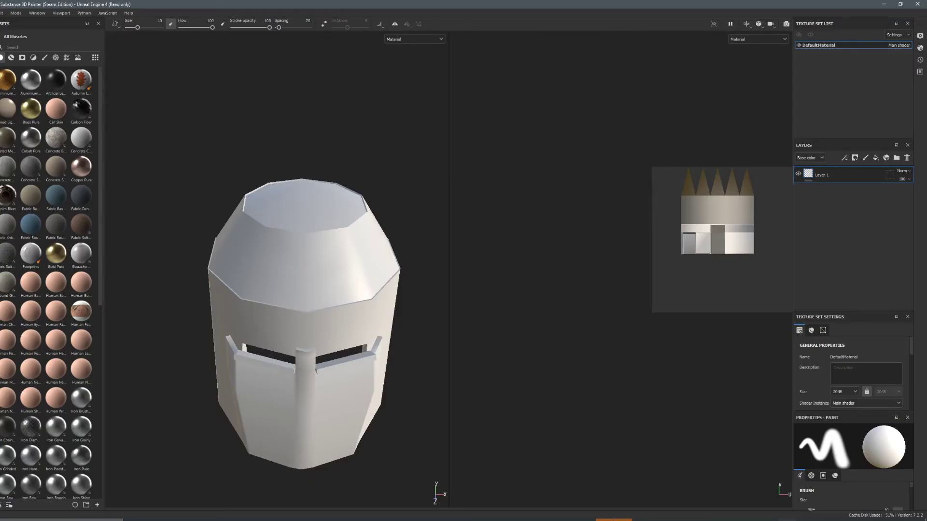
# Switch to Substance 3D Painter and create a new Unreal Engine 4 project from LP_HELM.fbx with auto-unwrap on, discarding the current project.
pyautogui.click(0, 14)
pyautogui.click(20, 23)
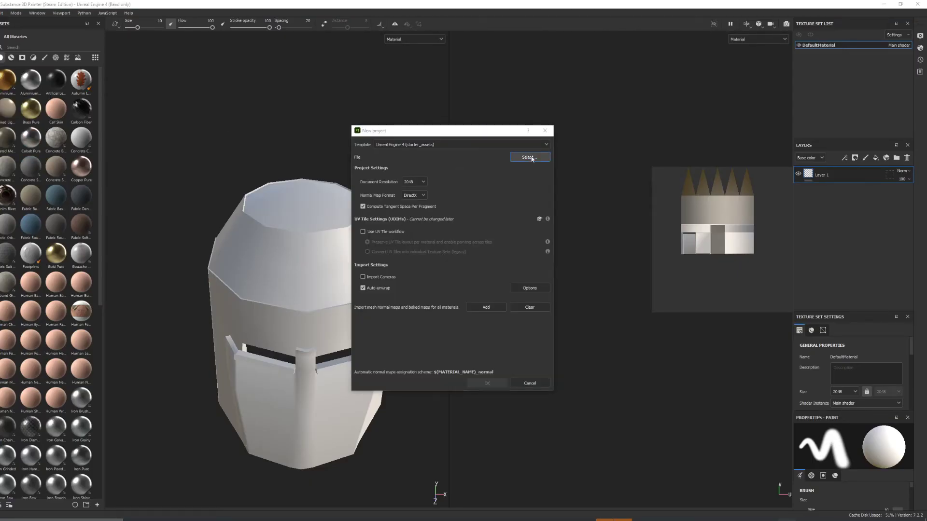
pyautogui.click(529, 157)
pyautogui.click(457, 198)
pyautogui.doubleClick(456, 201)
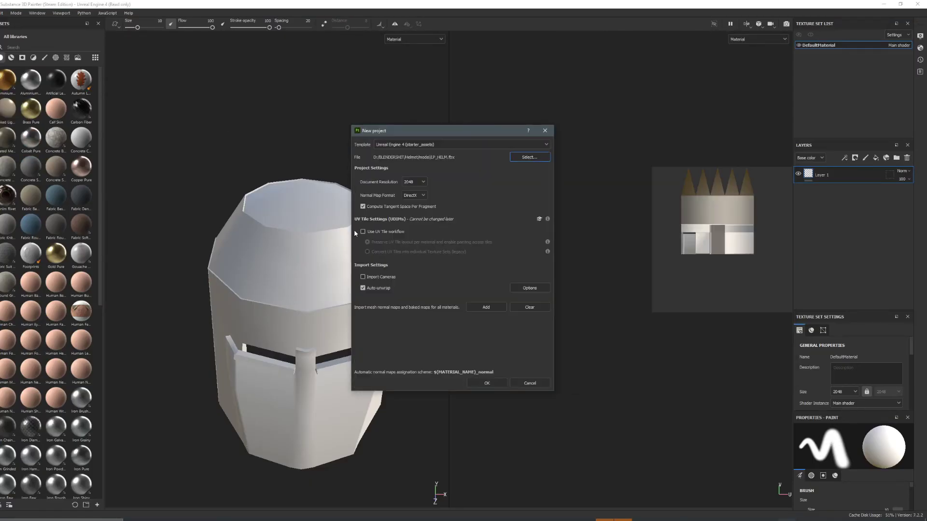
pyautogui.click(494, 383)
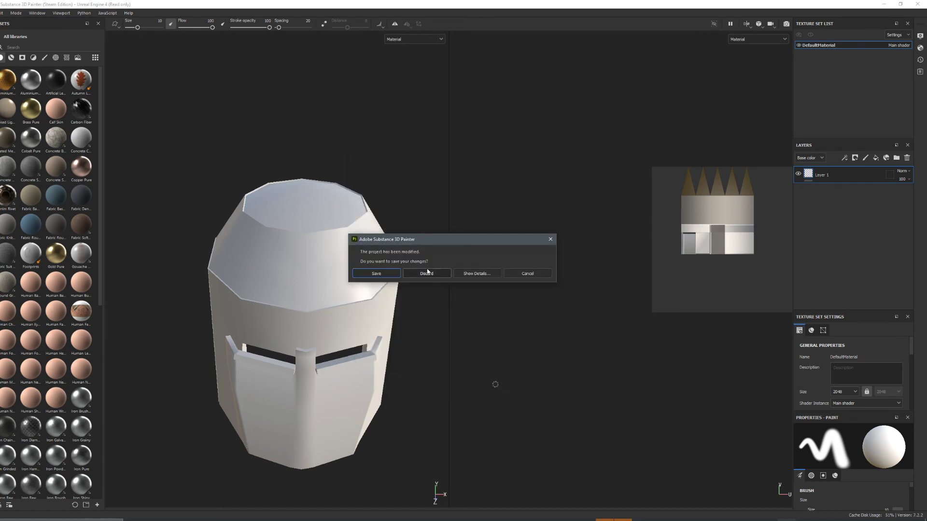
pyautogui.click(417, 274)
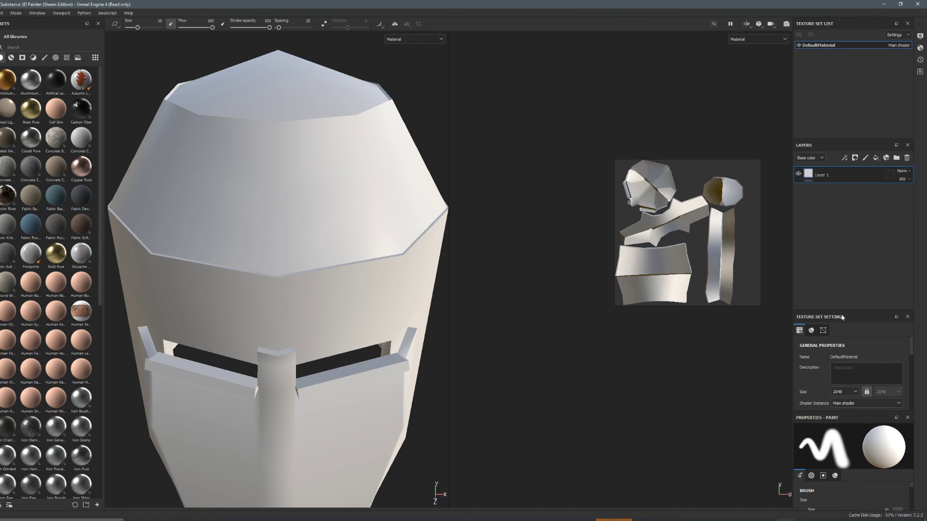
# Start mesh map baking with an output size of 2048 and HP_HELM.fbx as the high definition mesh.
pyautogui.moveTo(842, 310); pyautogui.dragTo(842, 208)
pyautogui.scroll(-3, 861, 348)
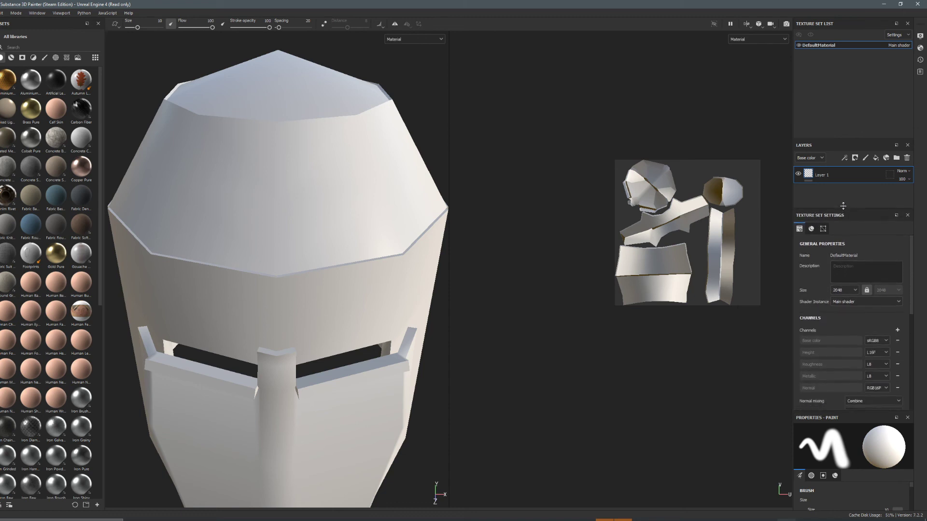
pyautogui.scroll(3, 860, 347)
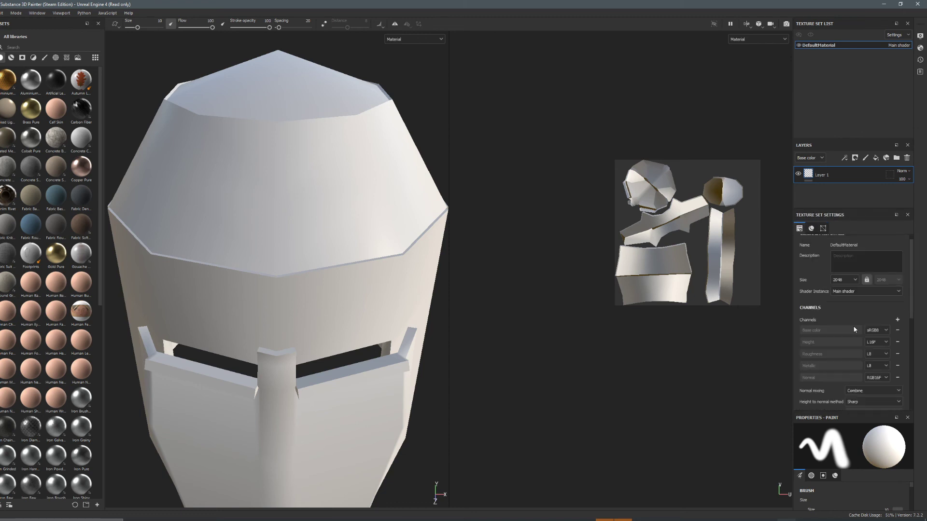
pyautogui.click(823, 228)
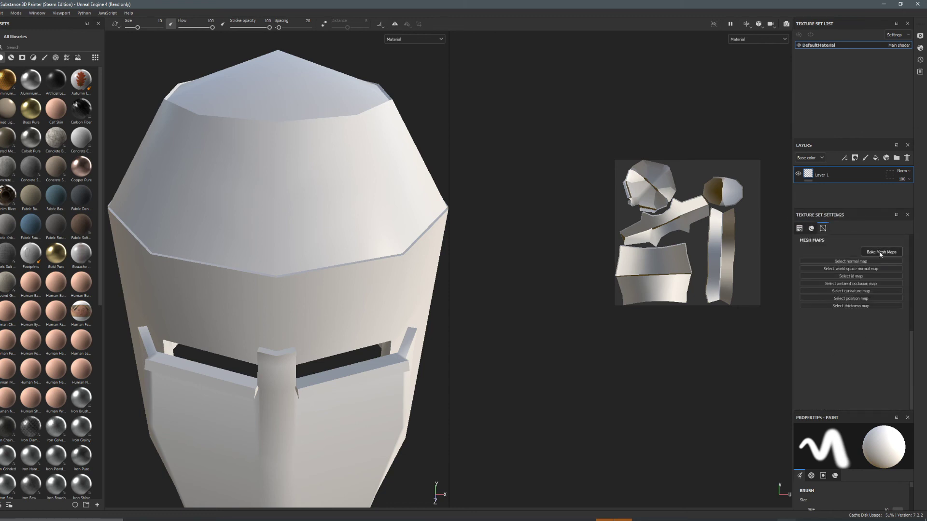
pyautogui.click(877, 252)
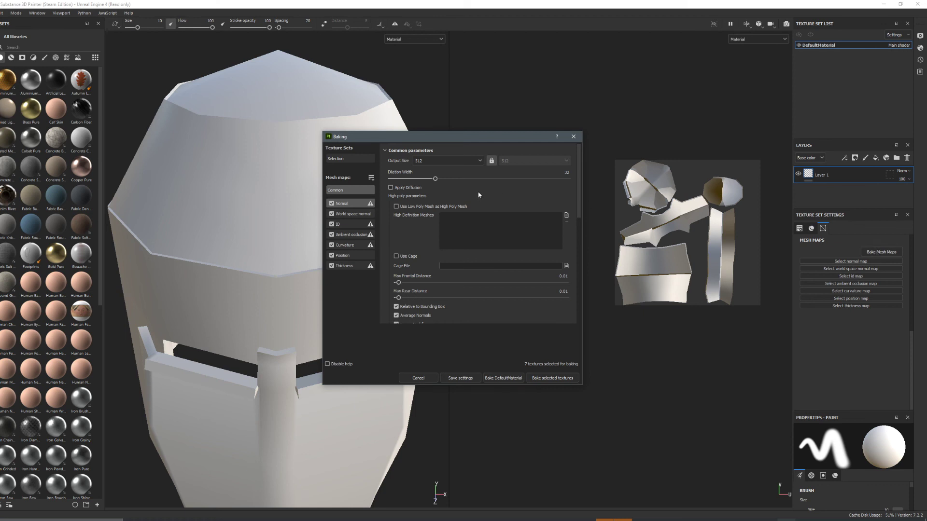
pyautogui.click(427, 162)
pyautogui.click(425, 216)
pyautogui.click(567, 215)
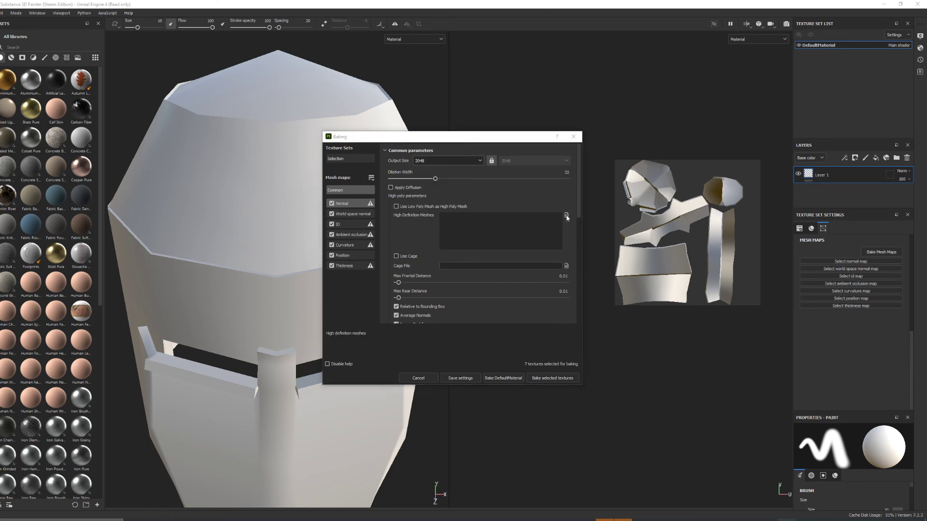
pyautogui.doubleClick(431, 196)
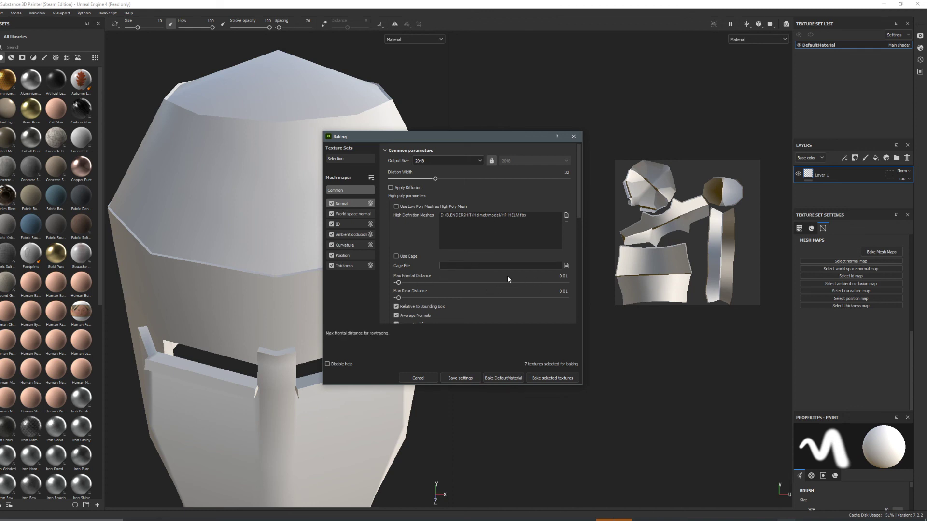
# Set the max frontal and max rear distances to 0.05 and bake all selected mesh maps.
pyautogui.moveTo(560, 277); pyautogui.dragTo(578, 281)
pyautogui.write('0.05')
pyautogui.press('Tab')
pyautogui.write('0.05')
pyautogui.press('Return')
pyautogui.click(553, 378)
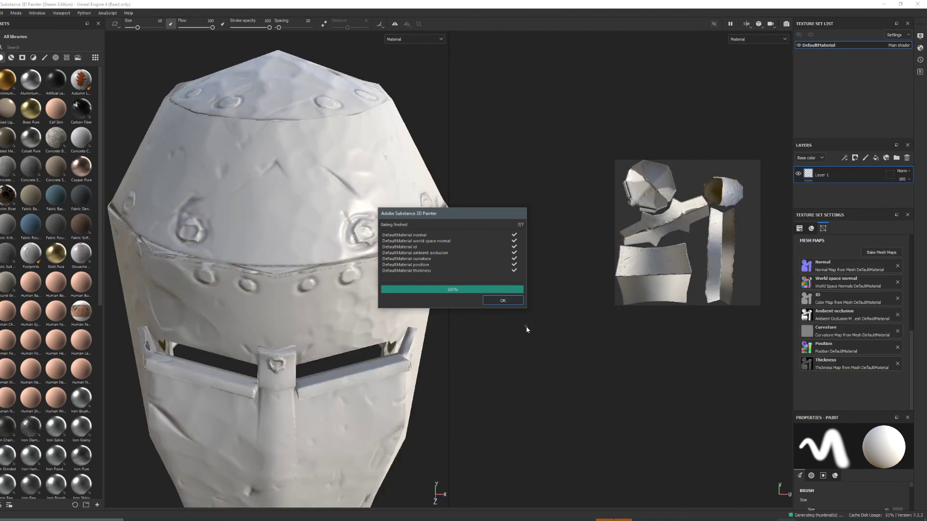
pyautogui.click(521, 302)
# Examine the baked rivets, dents and edges on the helmet from several sides and under different lighting angles.
pyautogui.scroll(-5, 379, 237)
pyautogui.keyDown('alt'); pyautogui.moveTo(340, 348); pyautogui.dragTo(291, 302); pyautogui.keyUp('alt')
pyautogui.scroll(-5, 314, 316)
pyautogui.keyDown('alt'); pyautogui.moveTo(336, 329); pyautogui.dragTo(256, 333, button='right'); pyautogui.keyUp('alt')
pyautogui.keyDown('alt'); pyautogui.moveTo(256, 333); pyautogui.dragTo(366, 357); pyautogui.keyUp('alt')
pyautogui.keyDown('alt'); pyautogui.moveTo(366, 358); pyautogui.dragTo(260, 343, button='right'); pyautogui.keyUp('alt')
pyautogui.keyDown('alt'); pyautogui.moveTo(260, 342); pyautogui.dragTo(280, 319); pyautogui.keyUp('alt')
pyautogui.keyDown('alt'); pyautogui.moveTo(280, 319); pyautogui.dragTo(411, 312, button='middle'); pyautogui.keyUp('alt')
pyautogui.keyDown('alt'); pyautogui.moveTo(410, 312); pyautogui.dragTo(258, 381, button='right'); pyautogui.keyUp('alt')
pyautogui.keyDown('alt'); pyautogui.moveTo(258, 381); pyautogui.dragTo(310, 344); pyautogui.keyUp('alt')
pyautogui.keyDown('alt'); pyautogui.moveTo(310, 345); pyautogui.dragTo(399, 248, button='middle'); pyautogui.keyUp('alt')
pyautogui.keyDown('alt'); pyautogui.moveTo(399, 248); pyautogui.dragTo(299, 275); pyautogui.keyUp('alt')
pyautogui.keyDown('shift'); pyautogui.moveTo(299, 275); pyautogui.dragTo(289, 324, button='right'); pyautogui.keyUp('shift')
pyautogui.keyDown('alt'); pyautogui.moveTo(290, 323); pyautogui.dragTo(365, 330); pyautogui.keyUp('alt')
pyautogui.keyDown('alt'); pyautogui.moveTo(365, 330); pyautogui.dragTo(387, 288, button='middle'); pyautogui.keyUp('alt')
pyautogui.keyDown('shift'); pyautogui.moveTo(278, 310); pyautogui.dragTo(355, 314, button='right'); pyautogui.keyUp('shift')
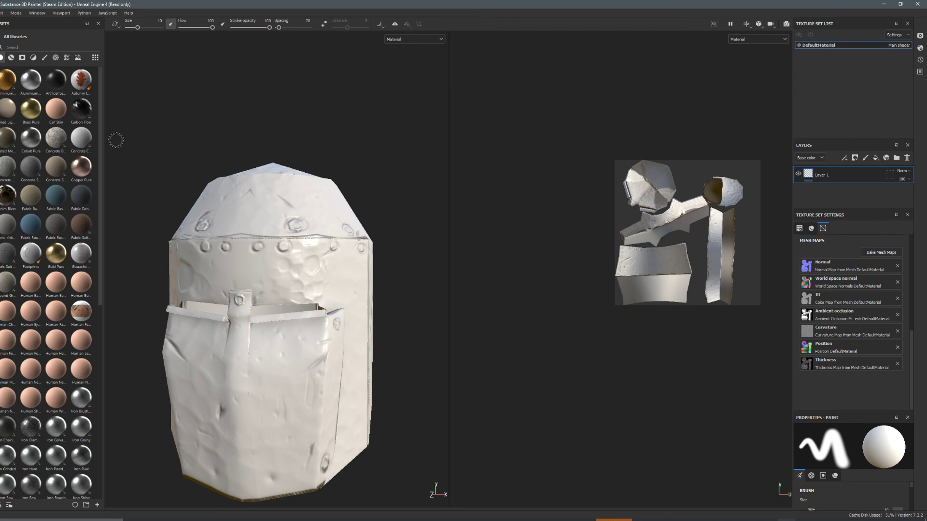
# Try the Steel Ruined smart material on the helmet and delete its layer.
pyautogui.click(10, 58)
pyautogui.scroll(-3, 42, 195)
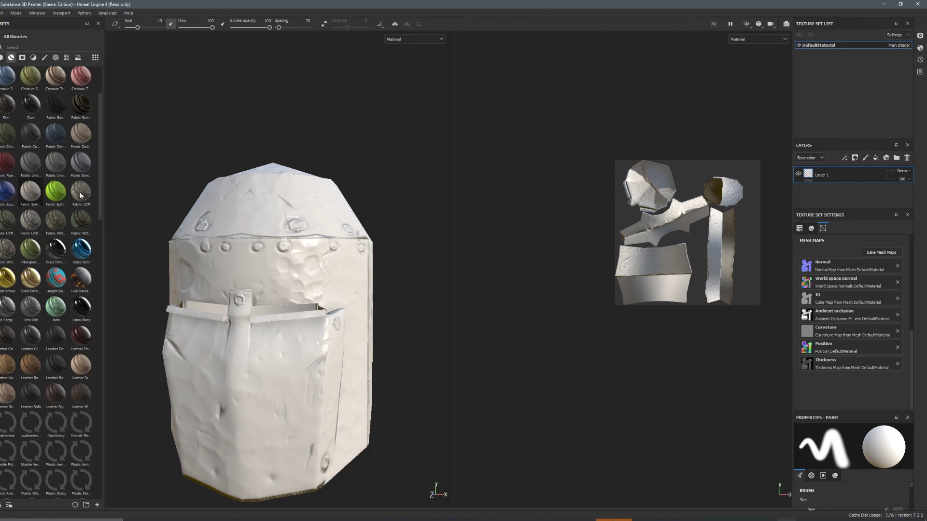
pyautogui.scroll(-15, 78, 192)
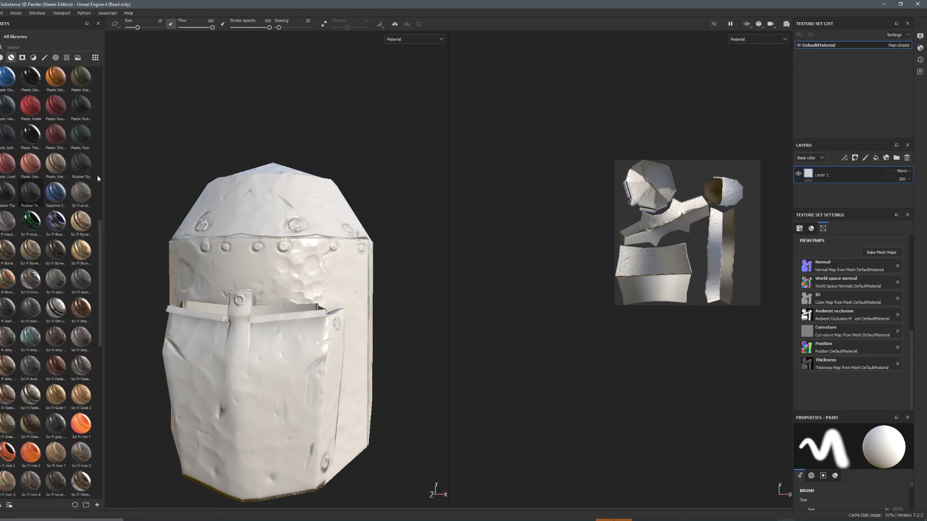
pyautogui.scroll(-15, 66, 232)
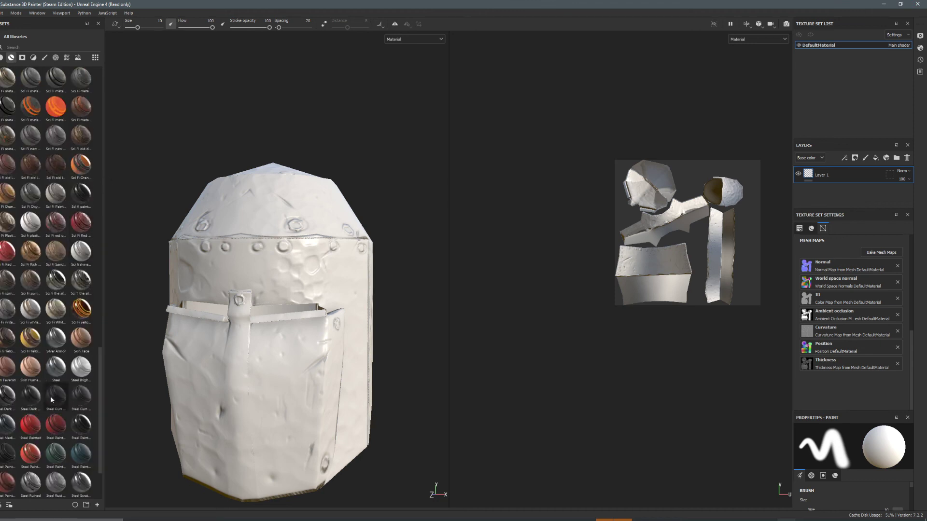
pyautogui.scroll(-3, 81, 425)
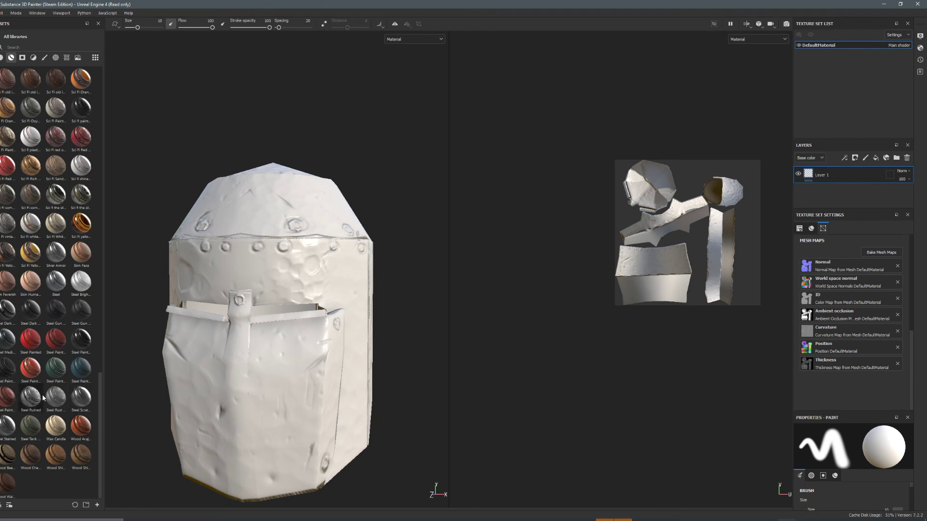
pyautogui.moveTo(42, 397)
pyautogui.moveTo(43, 396); pyautogui.dragTo(334, 348)
pyautogui.scroll(-3, 264, 372)
pyautogui.scroll(1, 265, 372)
pyautogui.keyDown('shift'); pyautogui.moveTo(334, 349); pyautogui.dragTo(223, 356, button='right'); pyautogui.keyUp('shift')
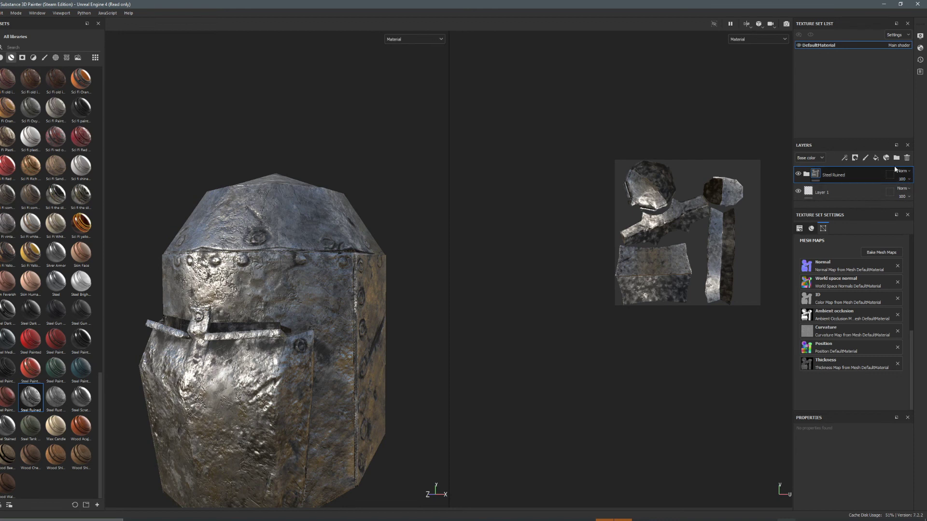
pyautogui.click(907, 158)
# Apply the Iron Old smart material to the whole helmet.
pyautogui.scroll(5, 68, 292)
pyautogui.scroll(15, 68, 292)
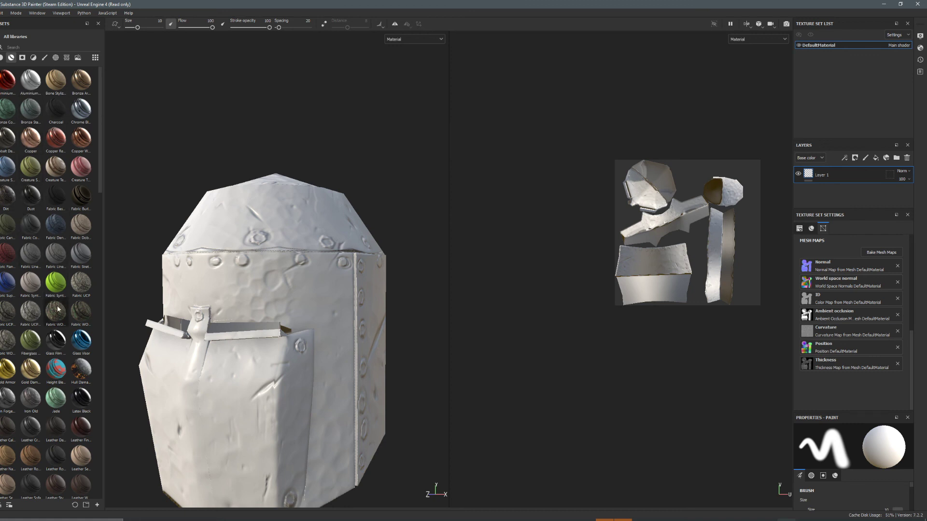
pyautogui.moveTo(30, 398); pyautogui.dragTo(300, 401)
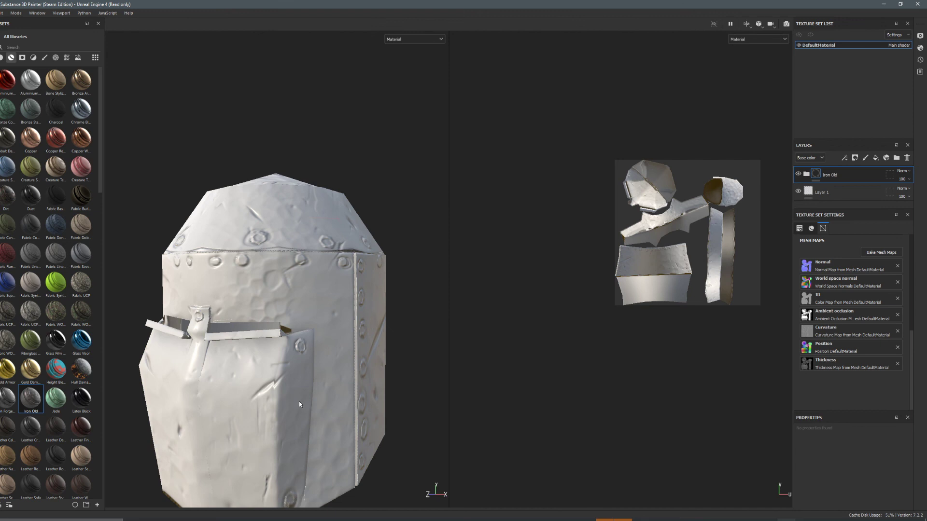
pyautogui.scroll(-2, 280, 399)
pyautogui.keyDown('alt'); pyautogui.moveTo(276, 321); pyautogui.dragTo(301, 337); pyautogui.keyUp('alt')
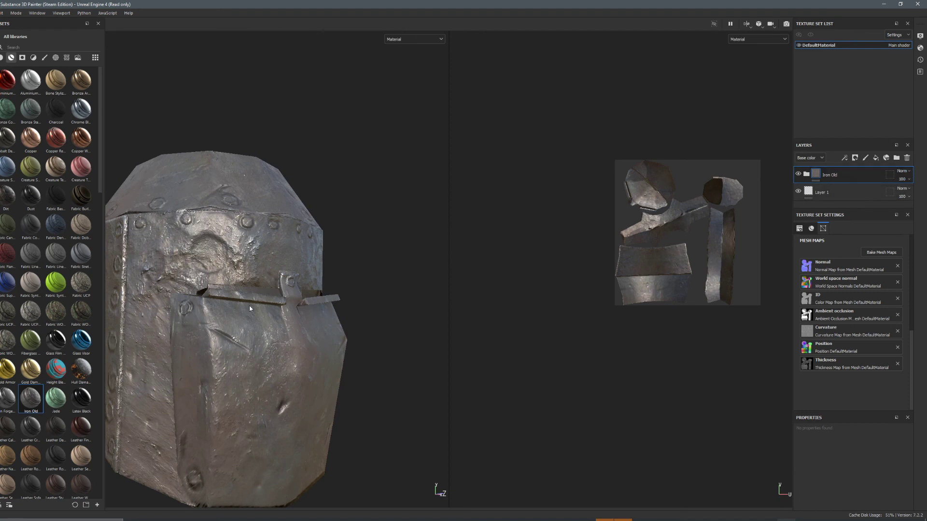
# Add the Chrome Blue Tint smart material above Iron Old and toggle its visibility to compare the two.
pyautogui.moveTo(80, 109); pyautogui.dragTo(221, 185)
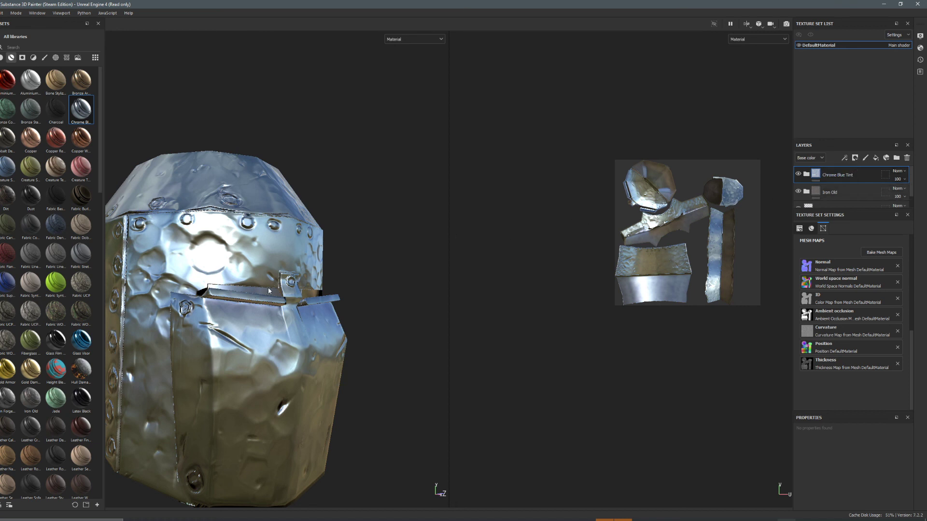
pyautogui.click(798, 174)
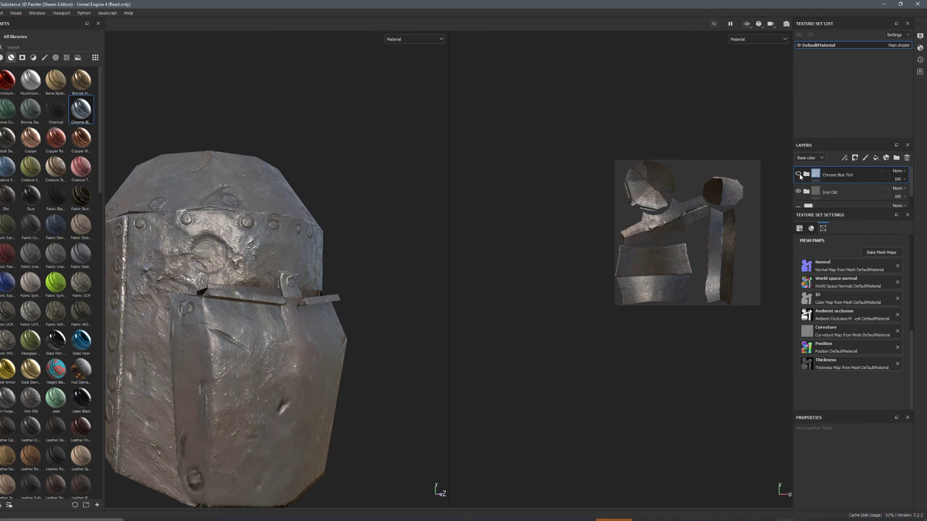
pyautogui.click(798, 175)
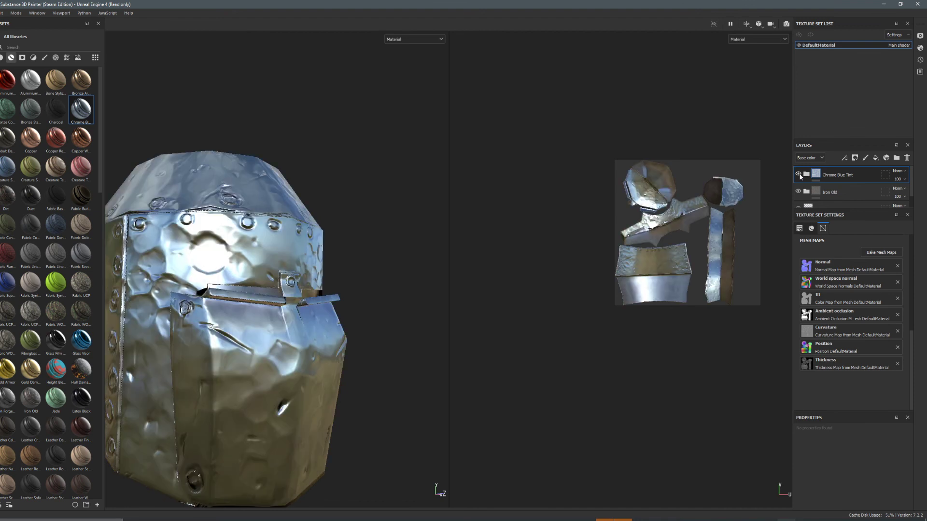
# Add a black mask with a generator to the Chrome Blue Tint folder and enlarge the layer stack area.
pyautogui.click(854, 159)
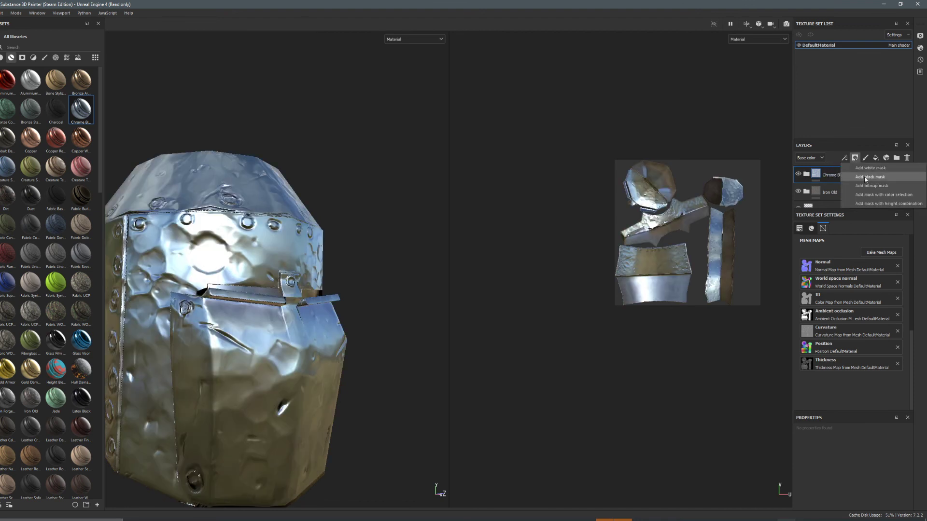
pyautogui.click(863, 168)
pyautogui.click(845, 158)
pyautogui.click(853, 168)
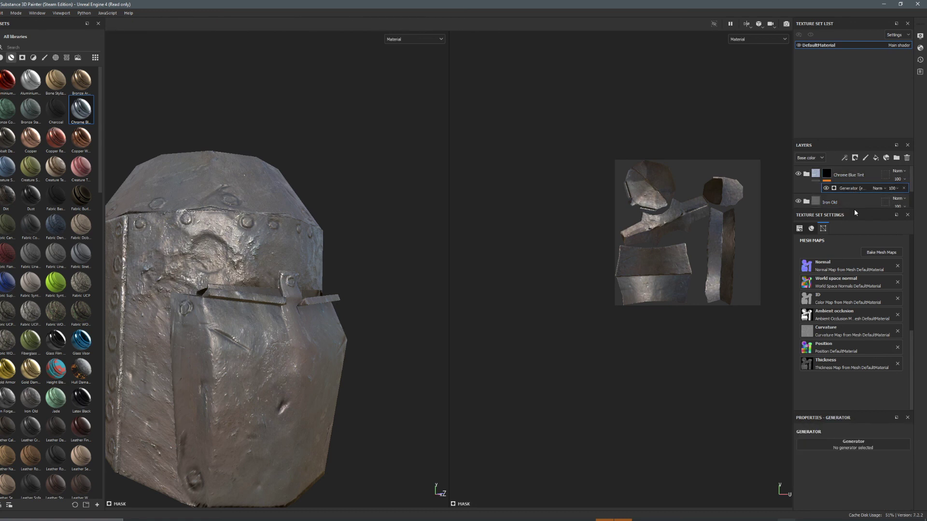
pyautogui.moveTo(854, 210); pyautogui.dragTo(854, 291)
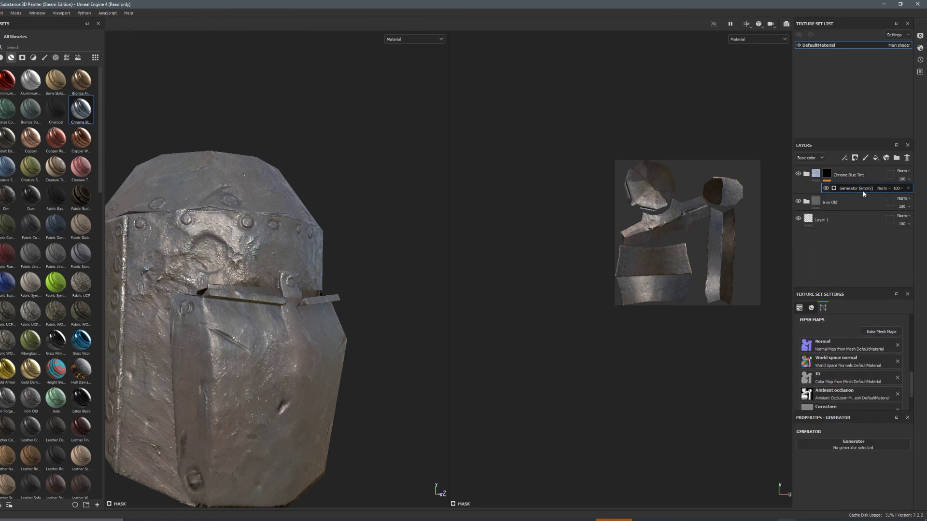
# Assign the Curvature generator to the Chrome Blue Tint mask and inspect the result on the UV layout.
pyautogui.click(800, 307)
pyautogui.rightClick(848, 189)
pyautogui.click(847, 189)
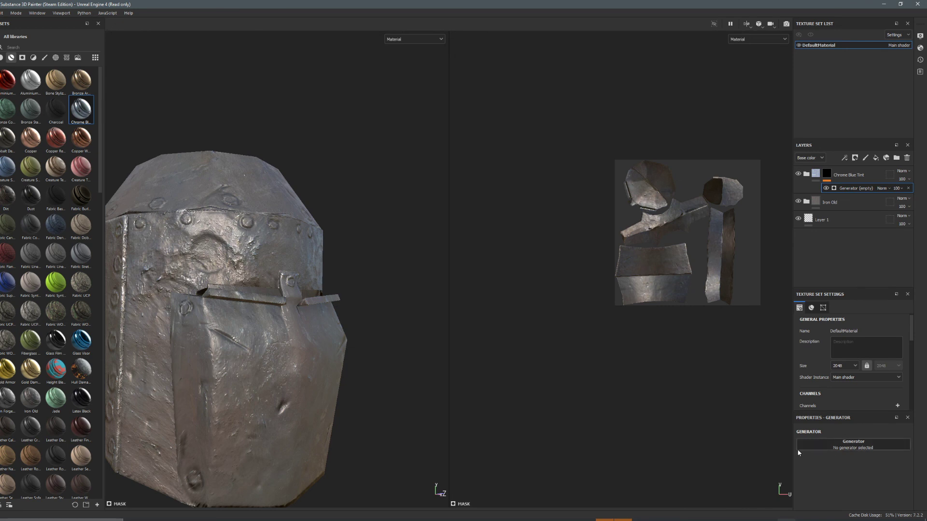
pyautogui.click(835, 448)
pyautogui.click(905, 360)
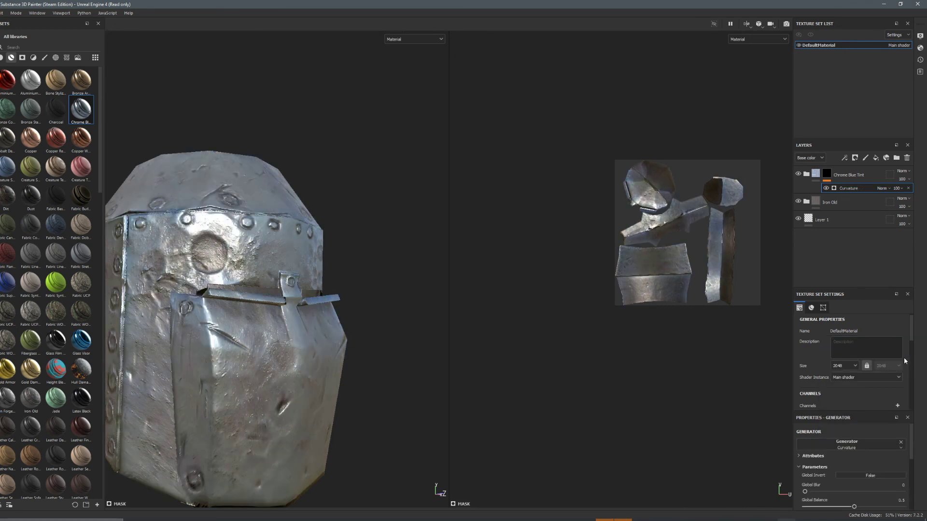
pyautogui.scroll(5, 674, 235)
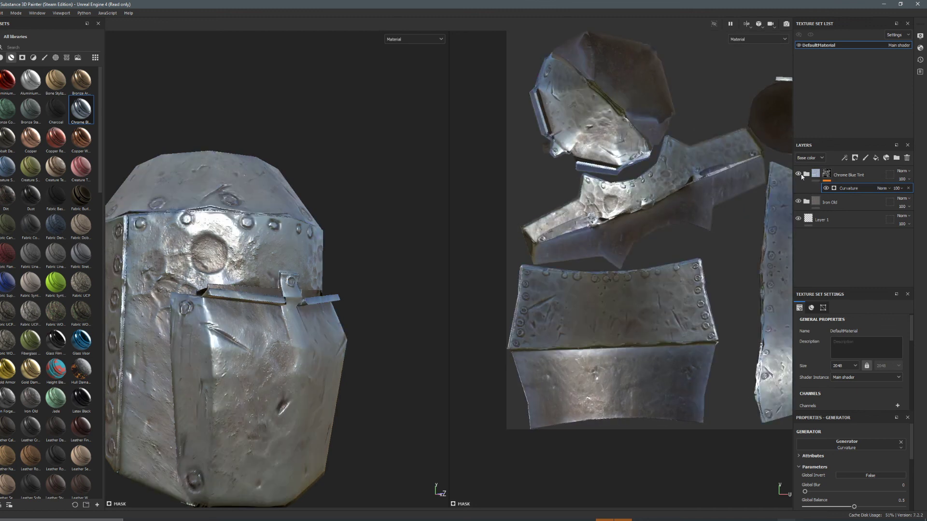
pyautogui.scroll(2, 544, 314)
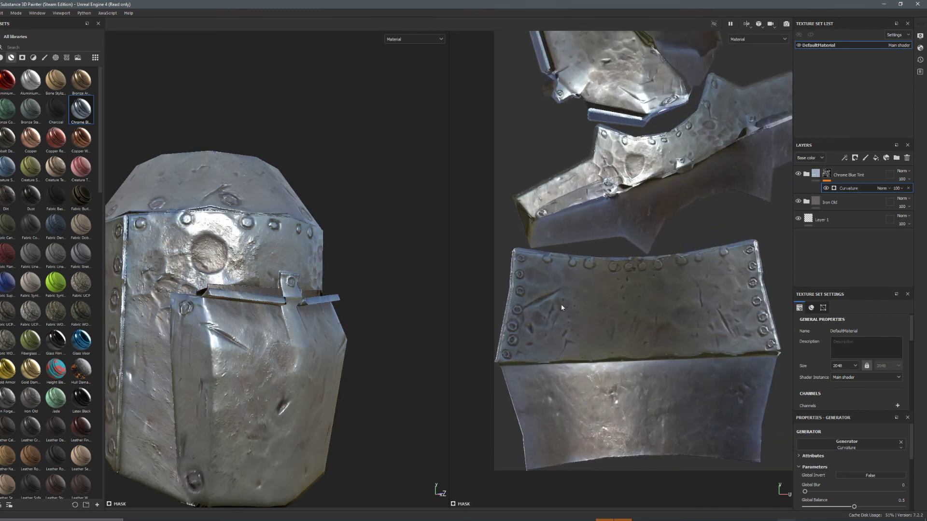
# Set the Chrome Blue Tint Curvature mask's global balance to 0.58 and global contrast to 0.4, checking the helmet from several sides.
pyautogui.scroll(-3, 894, 444)
pyautogui.moveTo(804, 447)
pyautogui.mouseDown()
pyautogui.moveTo(834, 447)
pyautogui.moveTo(787, 447)
pyautogui.mouseUp()
pyautogui.moveTo(805, 477); pyautogui.dragTo(886, 462)
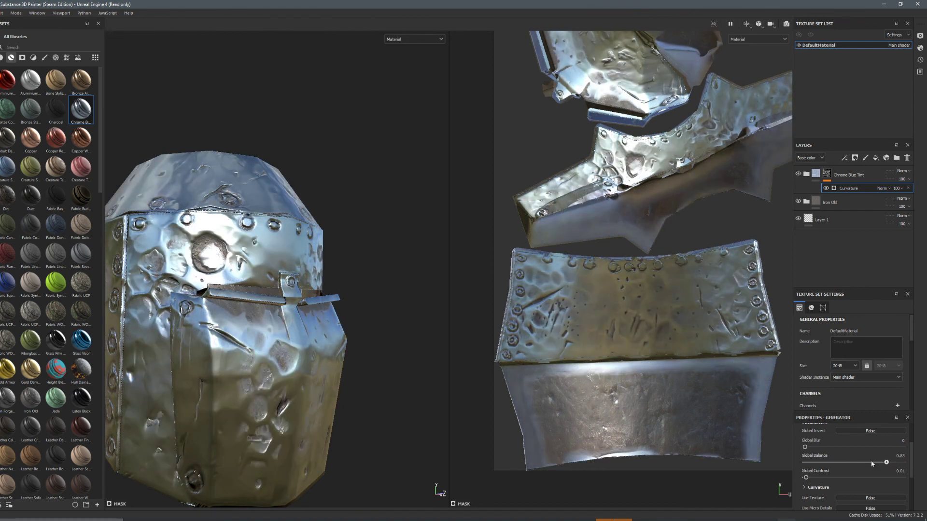
pyautogui.click(872, 462)
pyautogui.moveTo(806, 478); pyautogui.dragTo(856, 464)
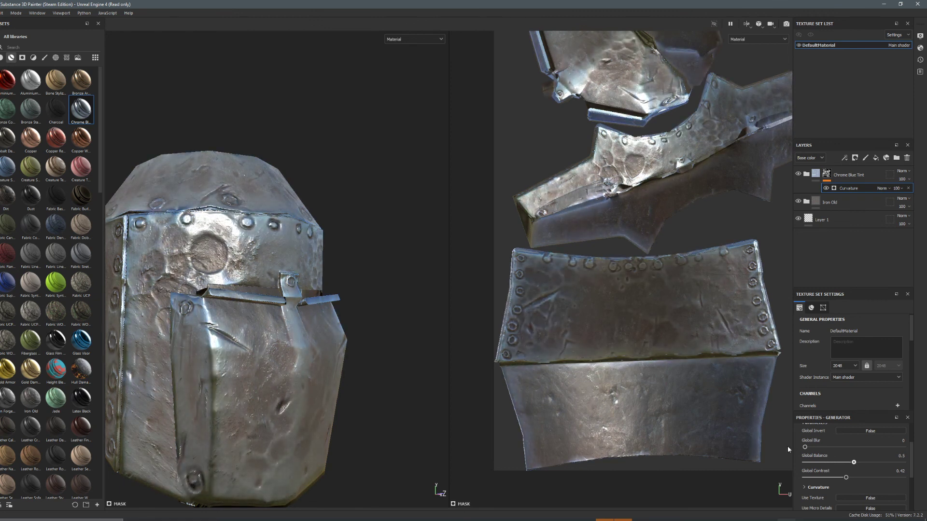
pyautogui.scroll(-3, 333, 294)
pyautogui.keyDown('alt'); pyautogui.moveTo(281, 294); pyautogui.dragTo(338, 294); pyautogui.keyUp('alt')
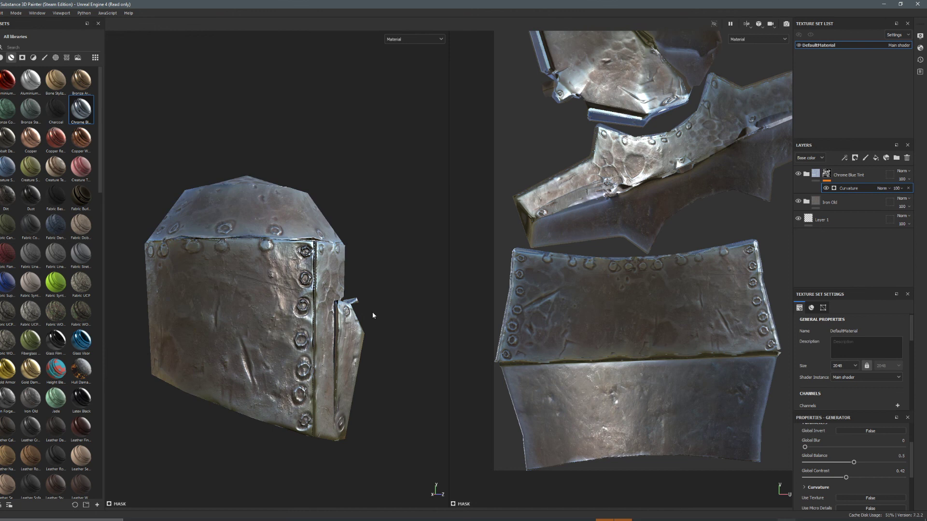
pyautogui.click(850, 462)
pyautogui.moveTo(885, 463); pyautogui.dragTo(862, 463)
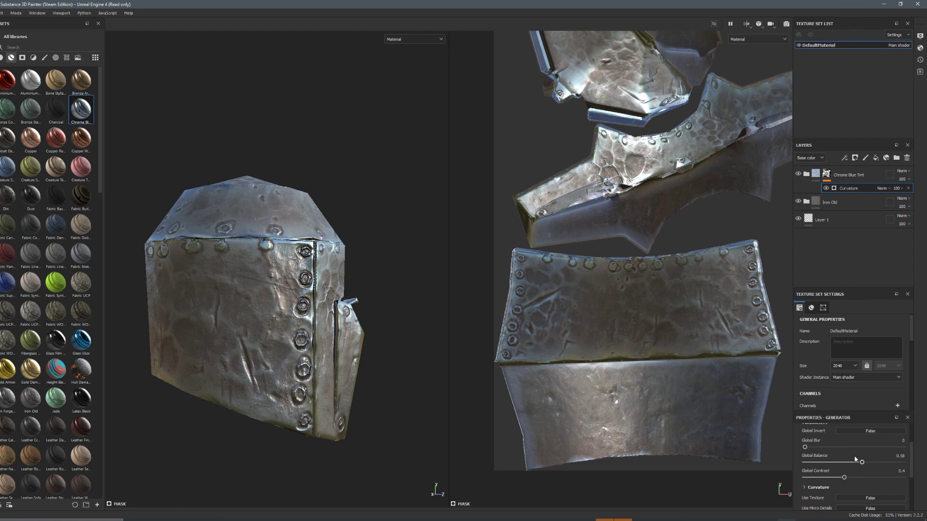
pyautogui.keyDown('alt'); pyautogui.moveTo(309, 349); pyautogui.dragTo(331, 293); pyautogui.keyUp('alt')
pyautogui.keyDown('alt'); pyautogui.moveTo(314, 336); pyautogui.dragTo(336, 324); pyautogui.keyUp('alt')
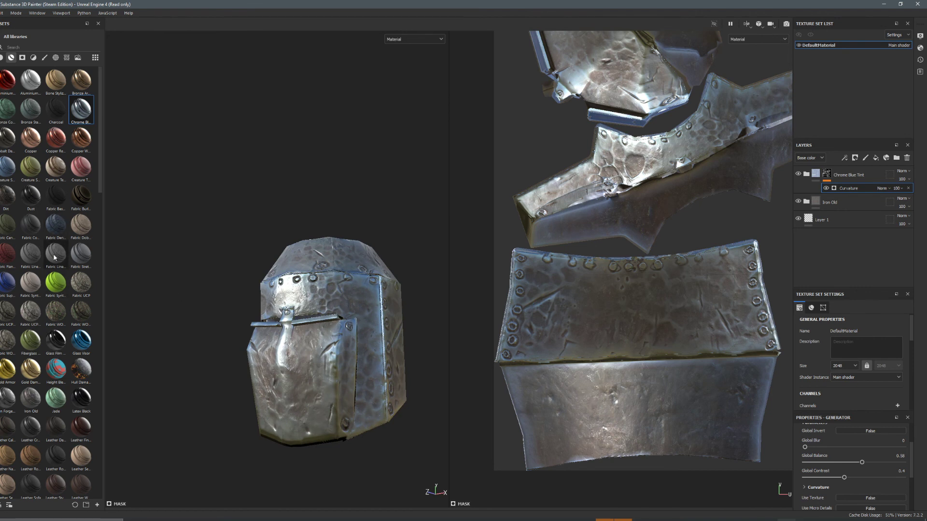
# Apply the Bronze Armor smart material above Chrome Blue Tint and give it a black mask.
pyautogui.moveTo(81, 80); pyautogui.dragTo(360, 305)
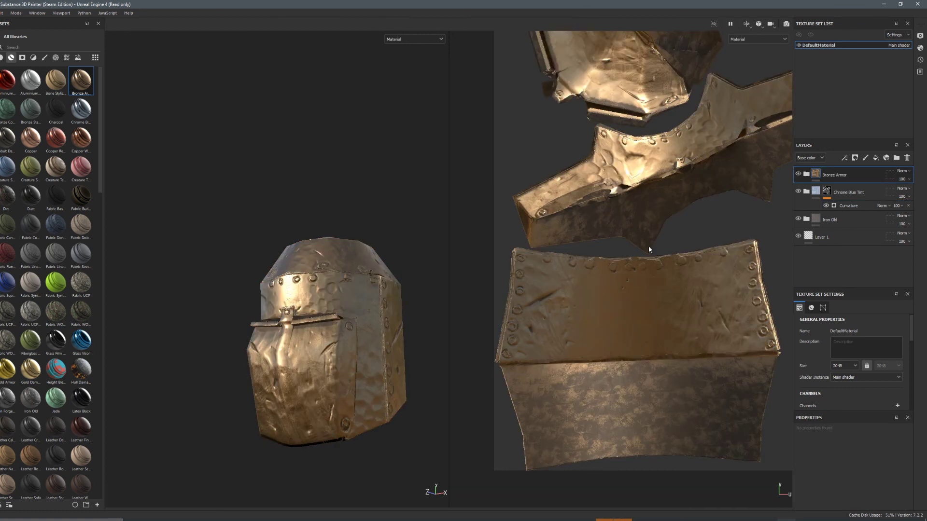
pyautogui.click(854, 159)
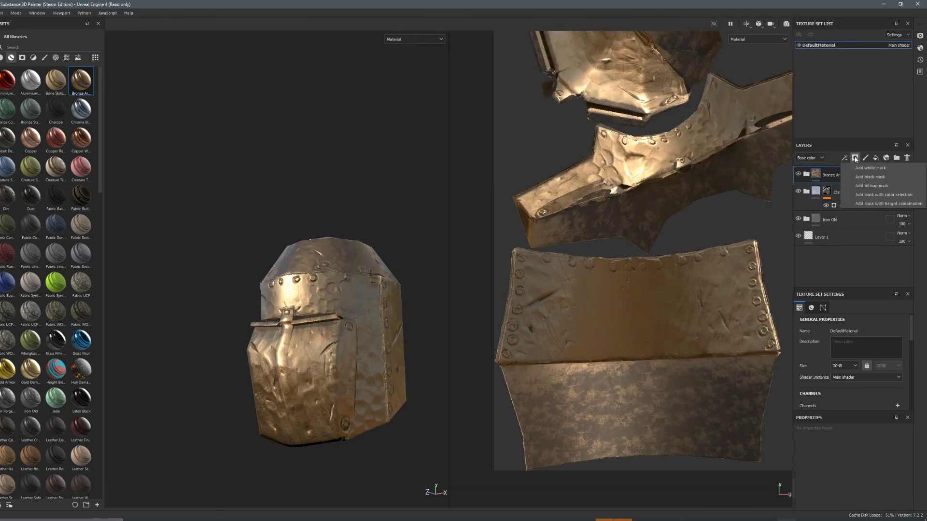
pyautogui.click(871, 177)
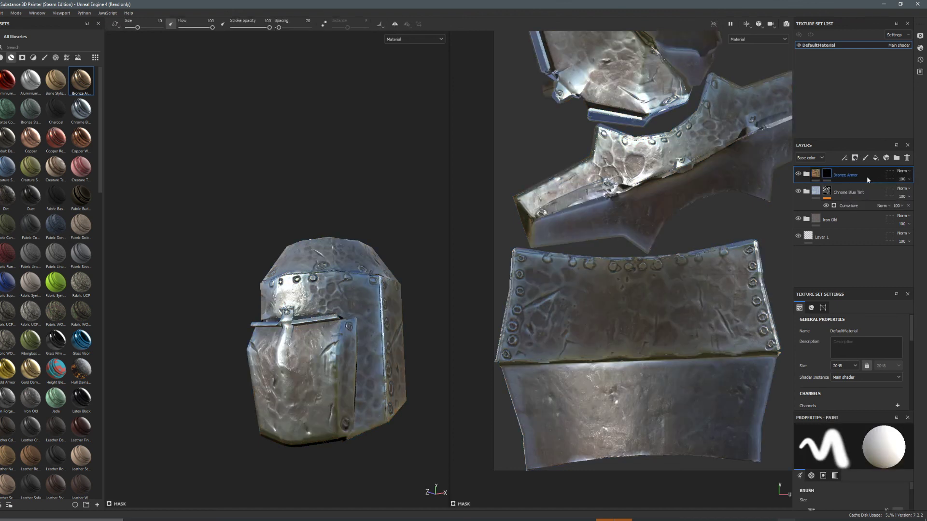
# Reveal Bronze Armor only on the visor by filling that mesh part in its mask with Polygon Fill in mesh mode.
pyautogui.press('4')
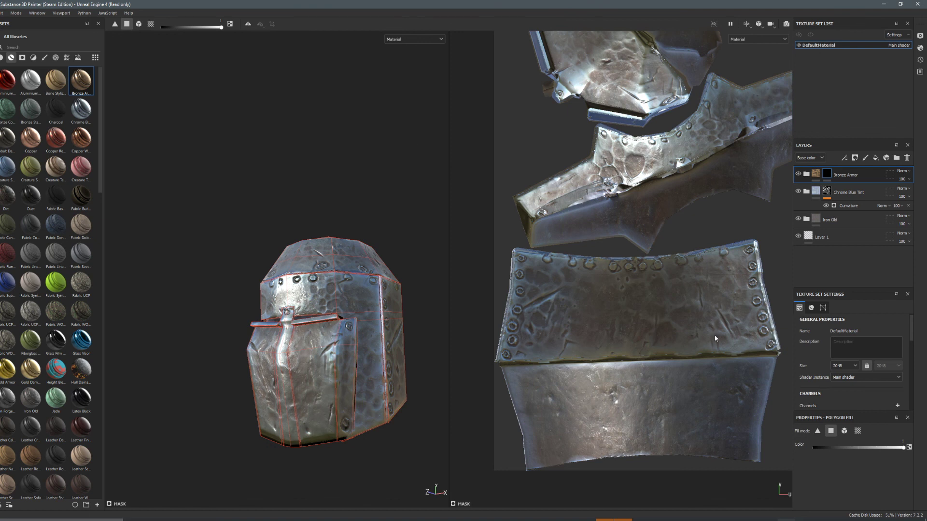
pyautogui.click(843, 431)
pyautogui.scroll(-5, 626, 335)
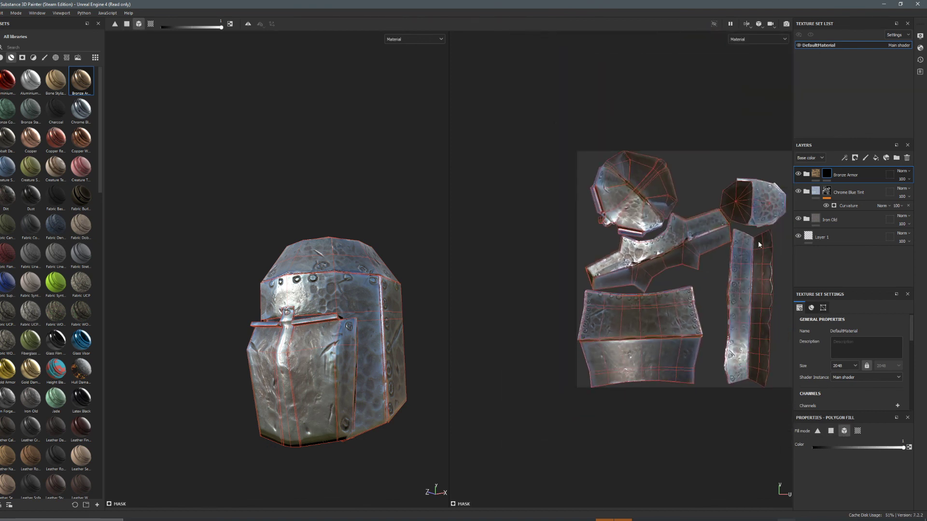
pyautogui.click(662, 250)
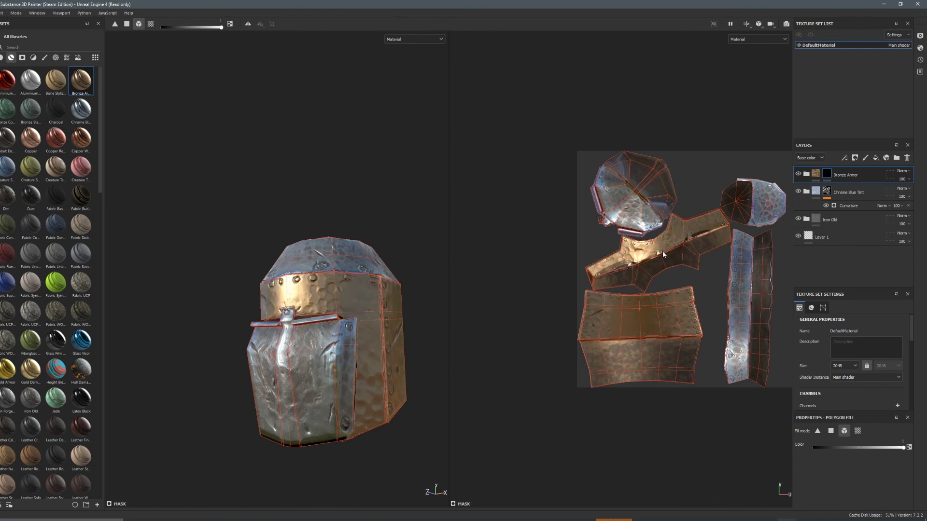
pyautogui.hotkey('ctrl', 'z')
pyautogui.click(618, 193)
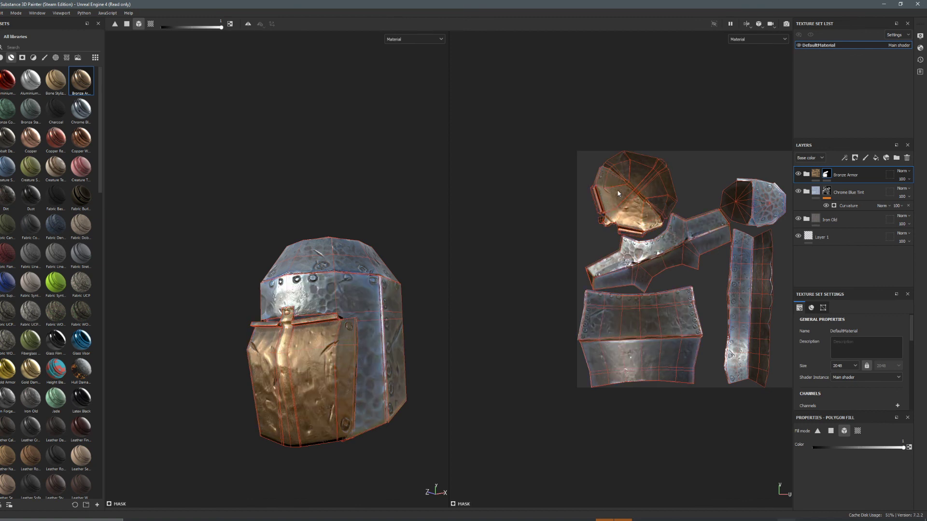
pyautogui.keyDown('alt'); pyautogui.moveTo(351, 268); pyautogui.dragTo(311, 317); pyautogui.keyUp('alt')
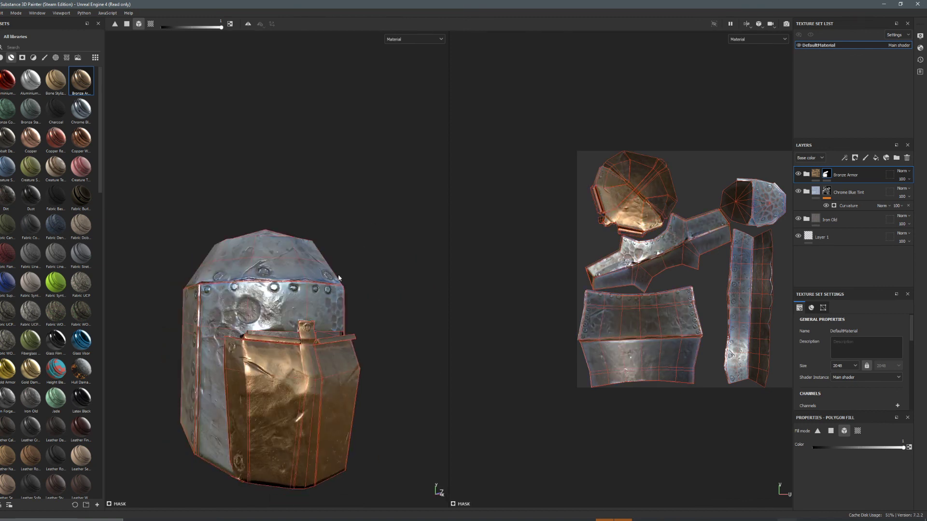
# Create a new folder and place the masked Bronze Armor material inside it.
pyautogui.click(855, 157)
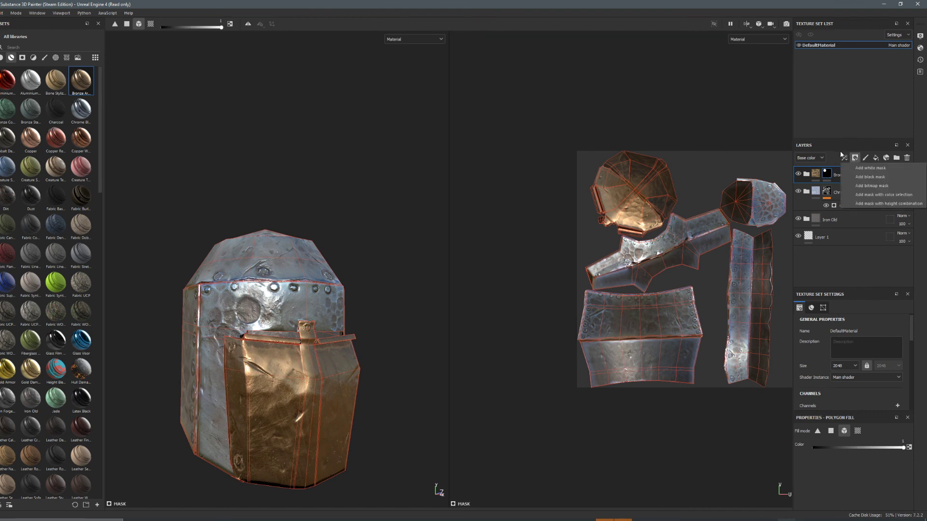
pyautogui.click(839, 152)
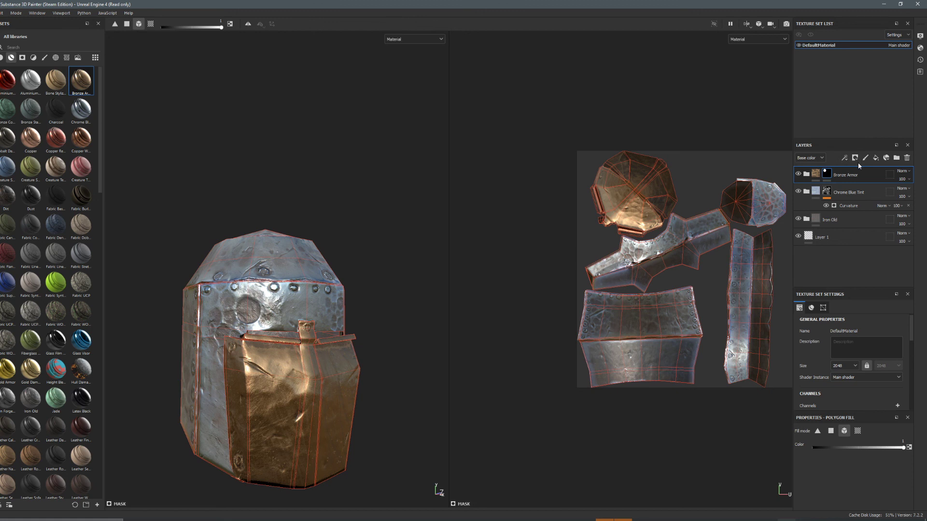
pyautogui.click(896, 158)
pyautogui.moveTo(842, 195); pyautogui.dragTo(844, 177)
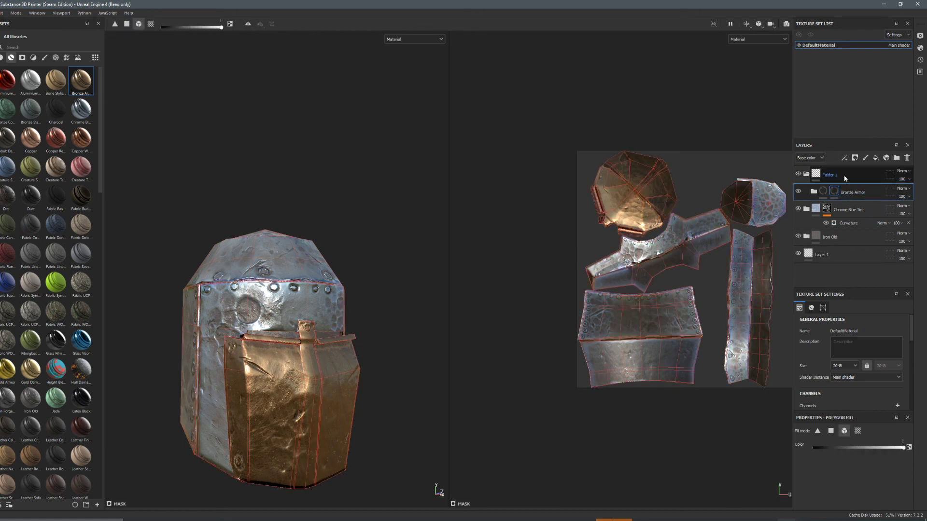
# Add a black mask to the folder holding Bronze Armor and drive it with a Curvature generator.
pyautogui.click(842, 175)
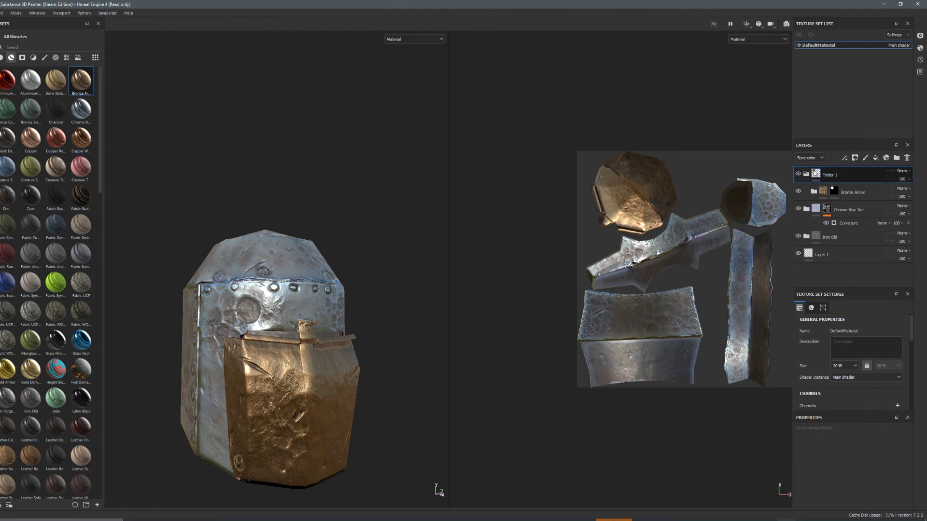
pyautogui.click(855, 158)
pyautogui.click(858, 173)
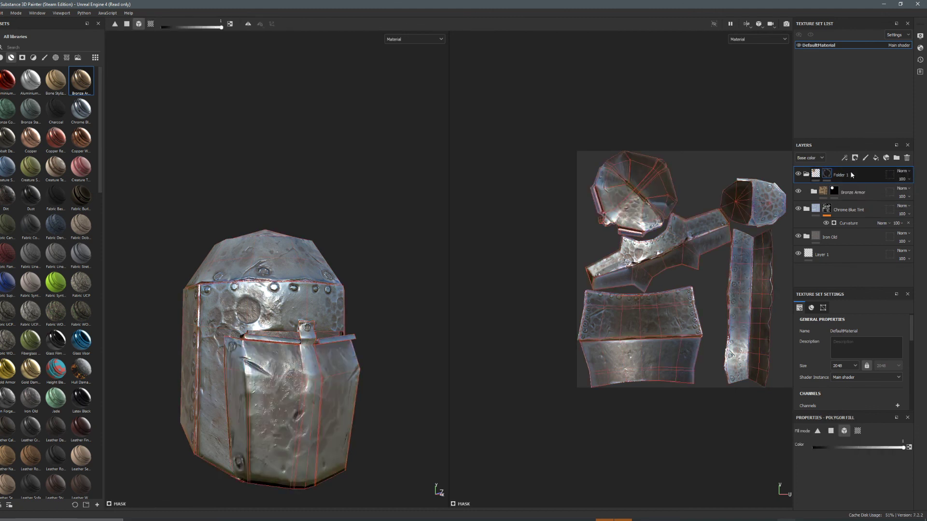
pyautogui.click(855, 160)
pyautogui.click(864, 169)
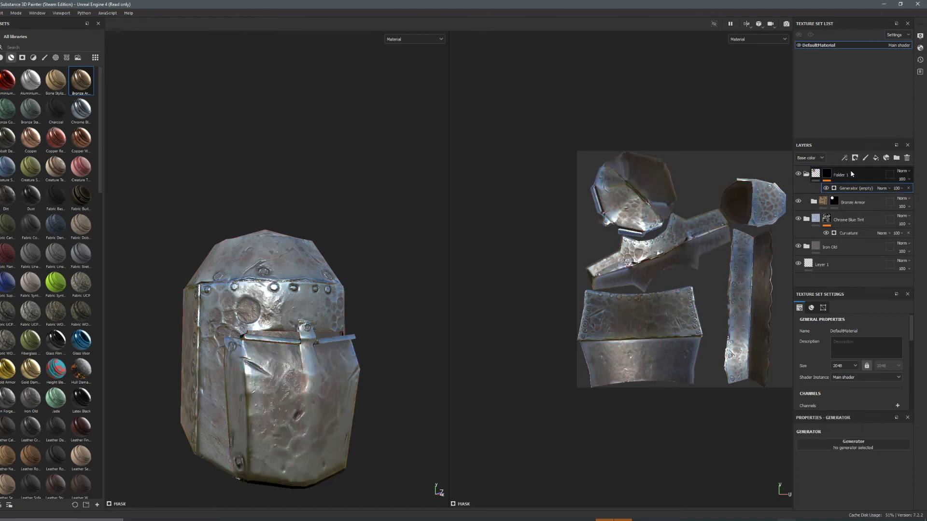
pyautogui.click(844, 444)
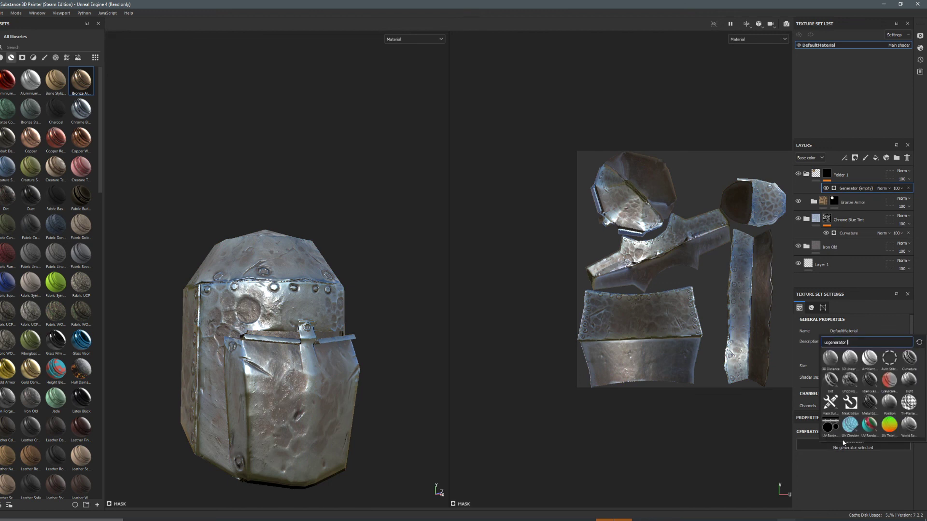
pyautogui.click(909, 366)
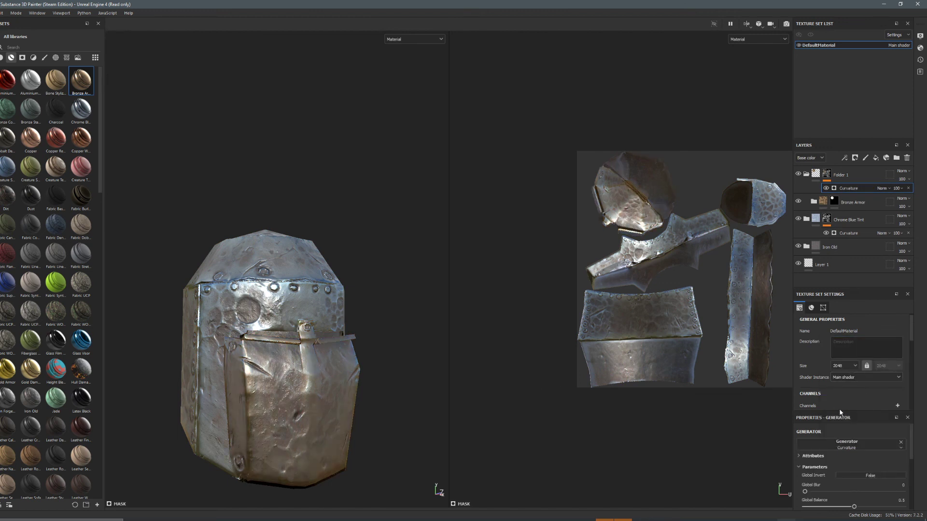
# Invert the folder's Curvature mask and set its global contrast to 0.78 and global balance to 0.74.
pyautogui.scroll(-2, 842, 449)
pyautogui.click(871, 454)
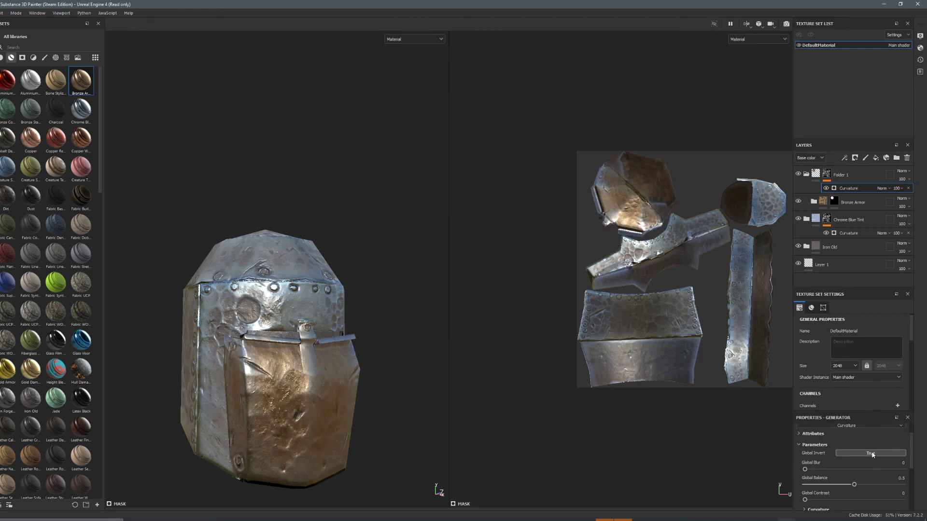
pyautogui.moveTo(804, 499); pyautogui.dragTo(881, 499)
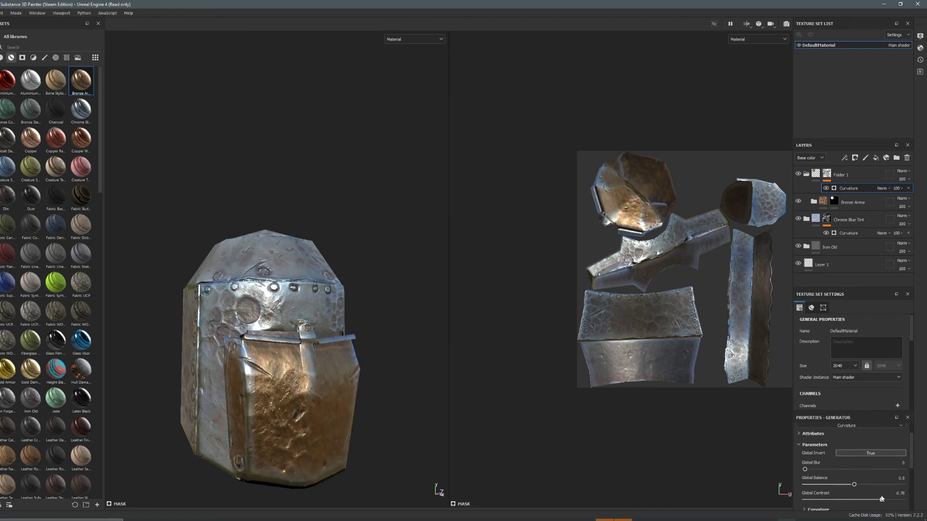
pyautogui.moveTo(854, 484); pyautogui.dragTo(880, 485)
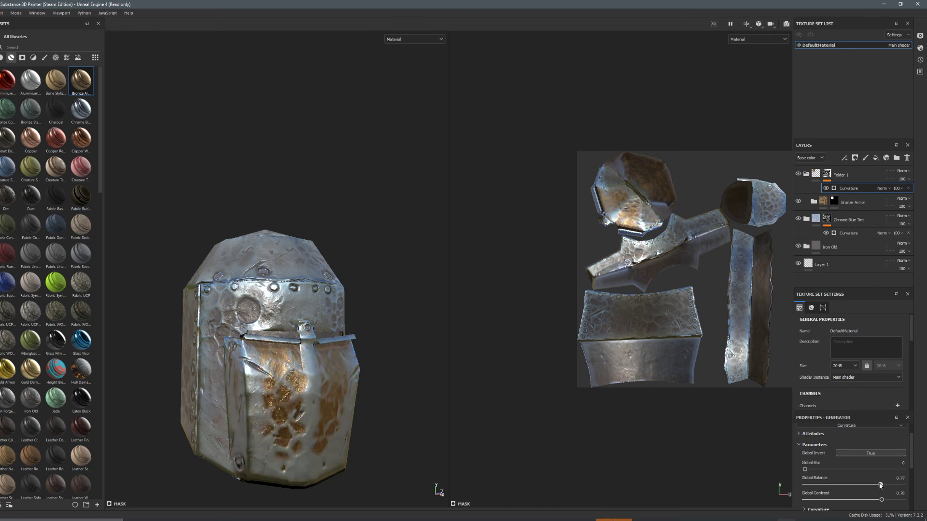
pyautogui.keyDown('alt'); pyautogui.moveTo(372, 275); pyautogui.dragTo(319, 278); pyautogui.keyUp('alt')
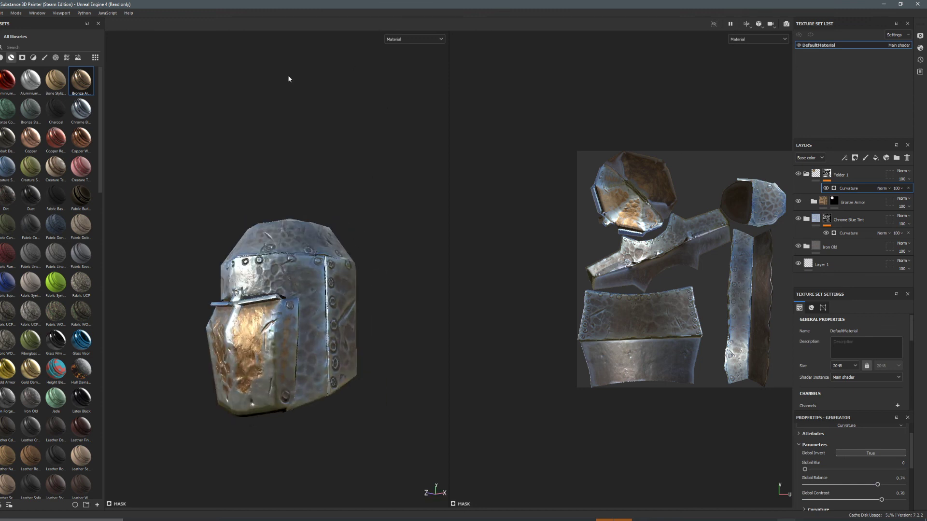
# Light the helmet with a Soft 2Ring environment map, rotate the lighting and inspect the metal from several angles.
pyautogui.click(78, 59)
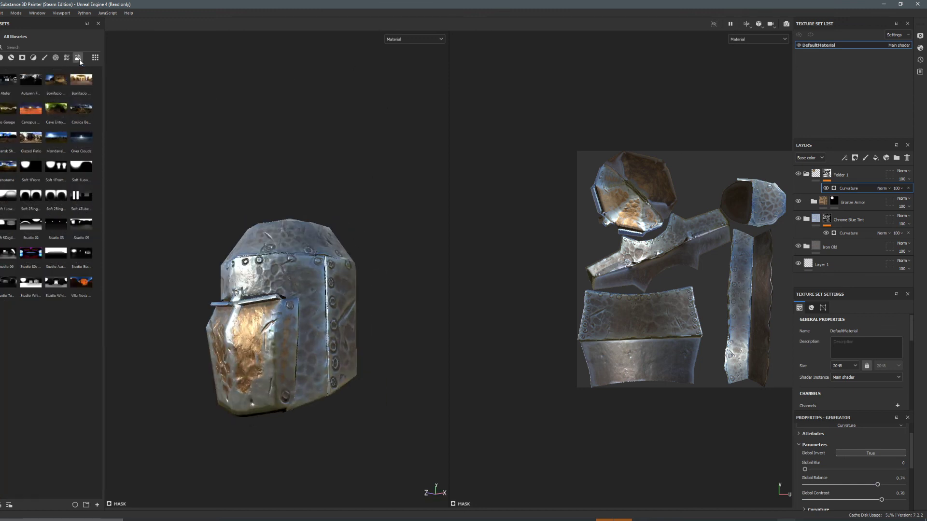
pyautogui.moveTo(99, 171); pyautogui.dragTo(331, 210)
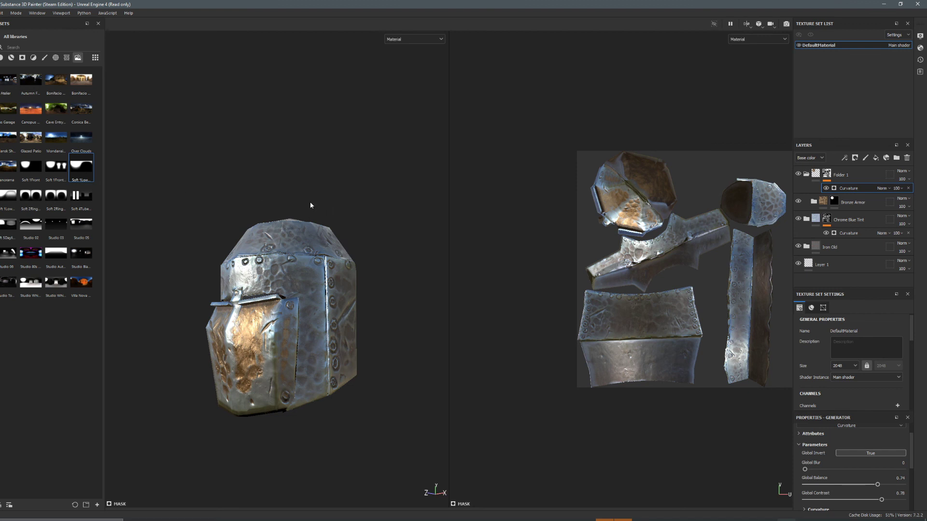
pyautogui.keyDown('alt'); pyautogui.moveTo(206, 269); pyautogui.dragTo(289, 264); pyautogui.keyUp('alt')
pyautogui.keyDown('alt'); pyautogui.moveTo(289, 264); pyautogui.dragTo(269, 269, button='middle'); pyautogui.keyUp('alt')
pyautogui.keyDown('shift'); pyautogui.moveTo(269, 268); pyautogui.dragTo(230, 235, button='right'); pyautogui.keyUp('shift')
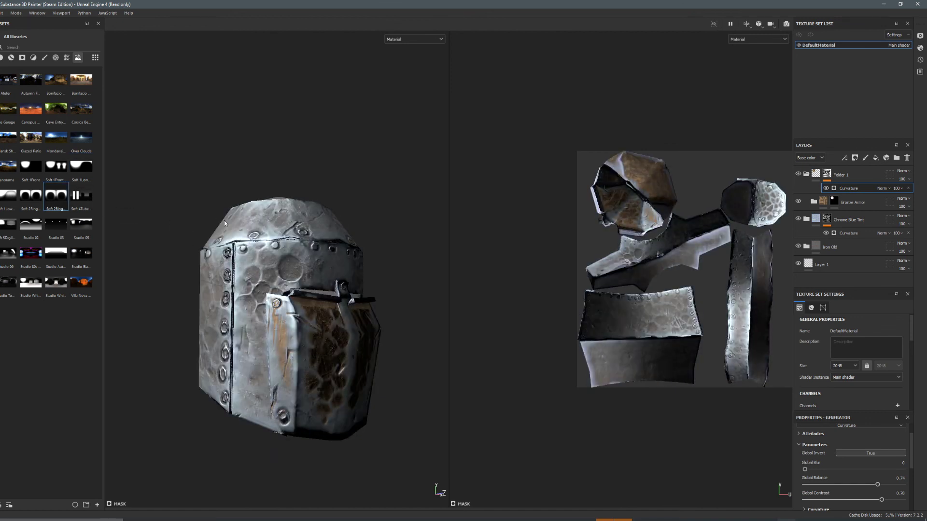
pyautogui.keyDown('shift'); pyautogui.moveTo(224, 223); pyautogui.dragTo(314, 310, button='right'); pyautogui.keyUp('shift')
pyautogui.scroll(4, 301, 286)
pyautogui.scroll(-3, 314, 311)
pyautogui.keyDown('alt'); pyautogui.moveTo(313, 310); pyautogui.dragTo(355, 279); pyautogui.keyUp('alt')
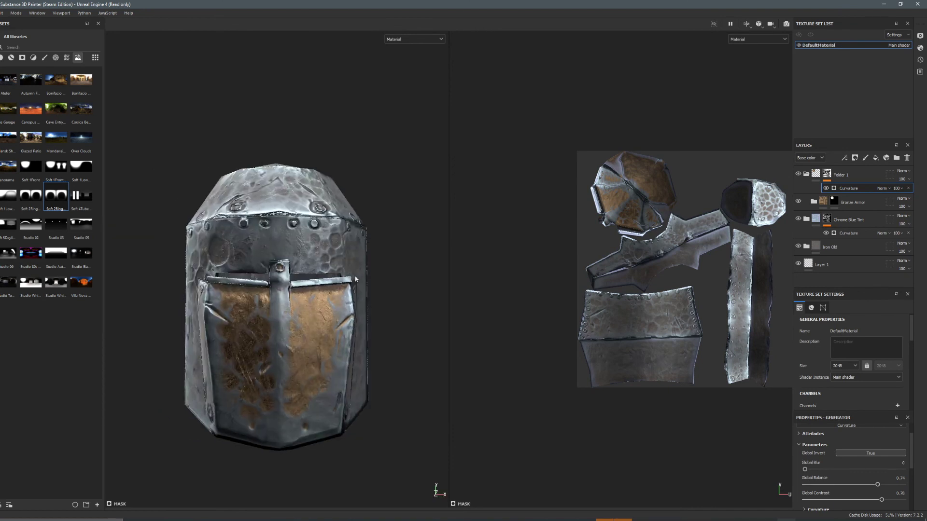